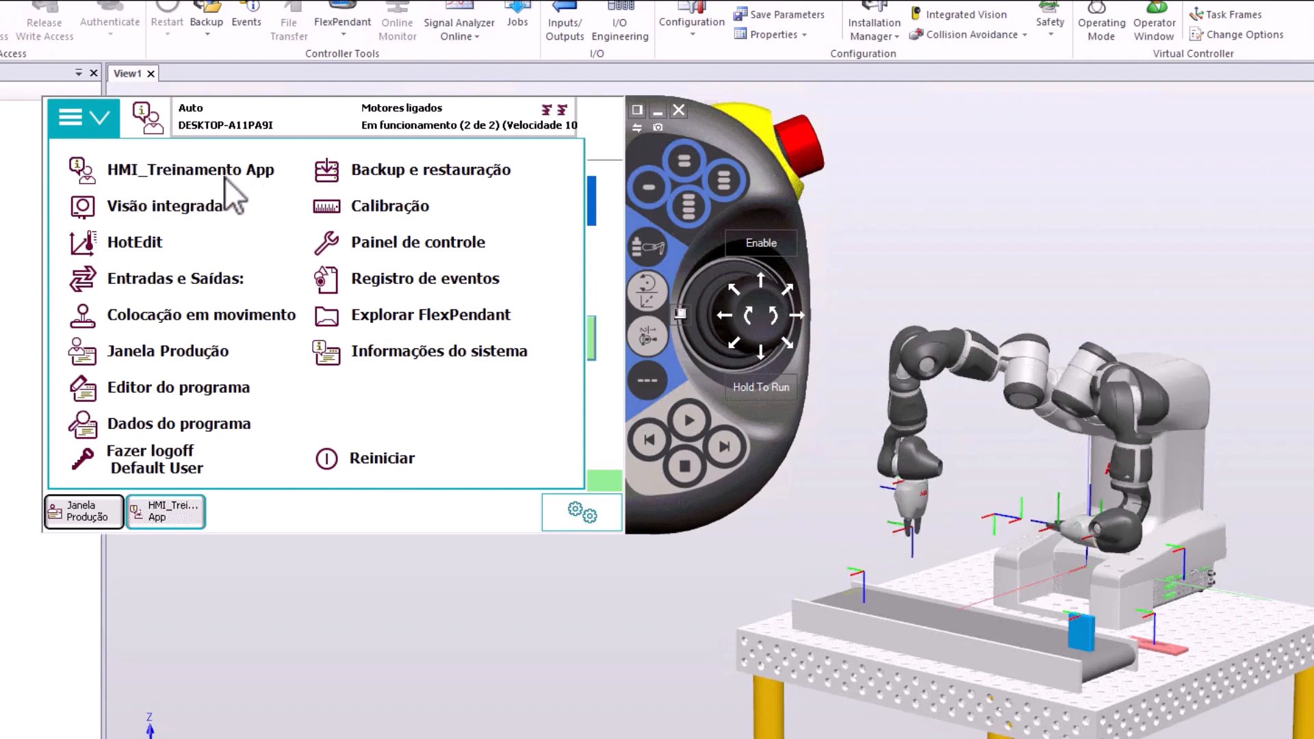
- Open the HMI_Treinamento App on the virtual FlexPendant to view its home screen, and minimize the pendant window
{"action": "left_click", "coordinate": [182, 176]}
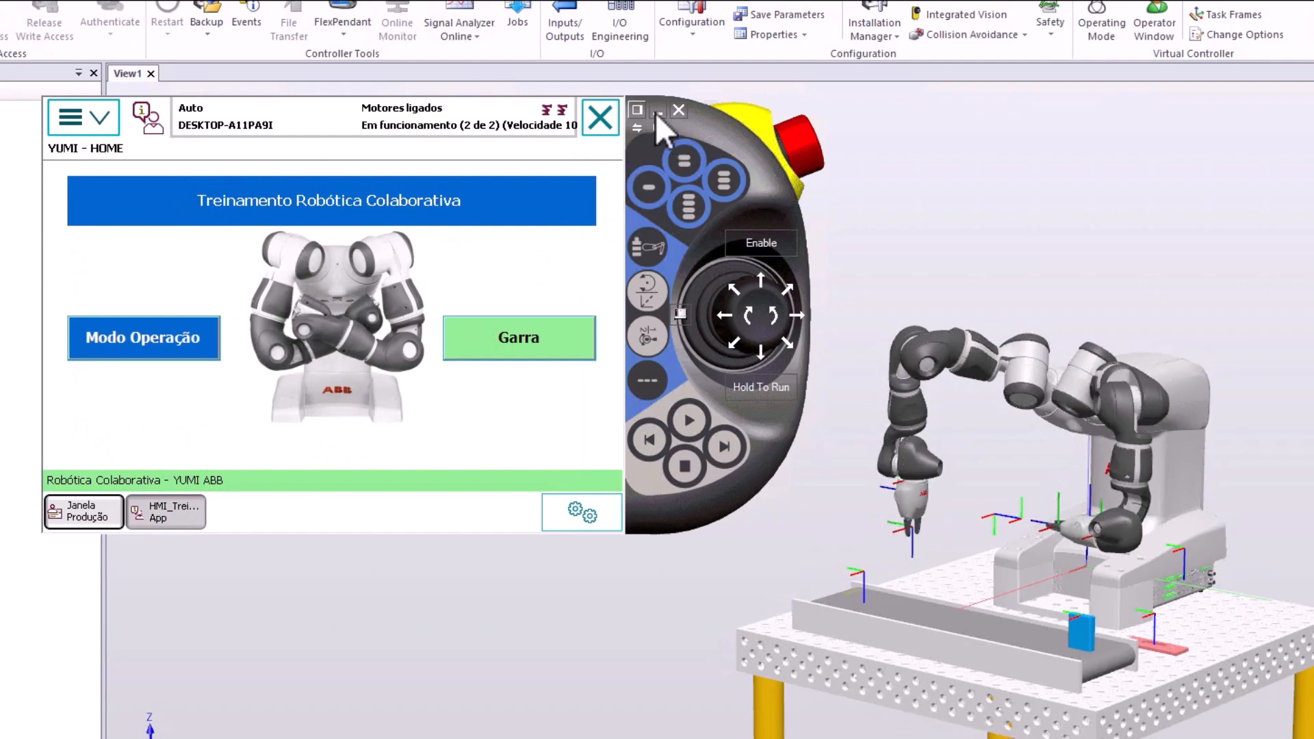
{"action": "left_click", "coordinate": [658, 111]}
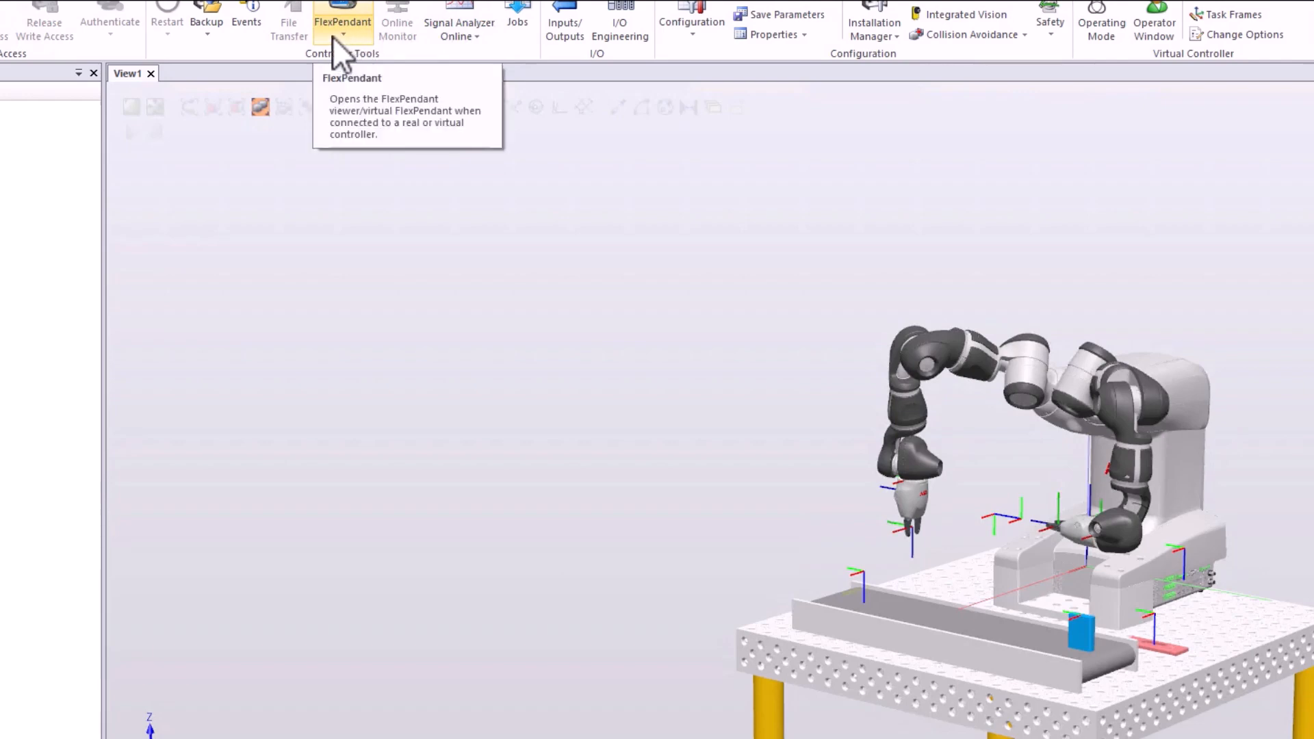
- Launch ScreenMaker for IRC5 FlexPendant applications and enlarge its window to fill the screen
{"action": "left_click", "coordinate": [344, 38]}
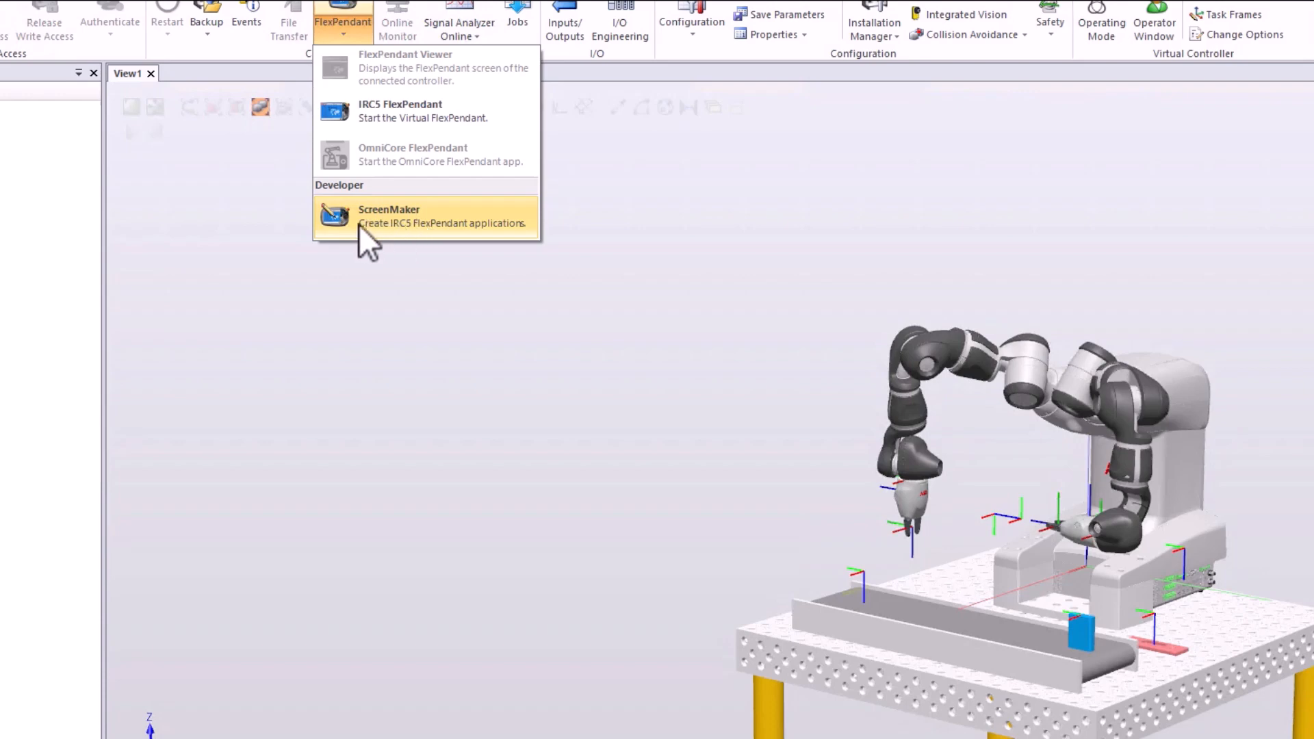
{"action": "left_click", "coordinate": [400, 210]}
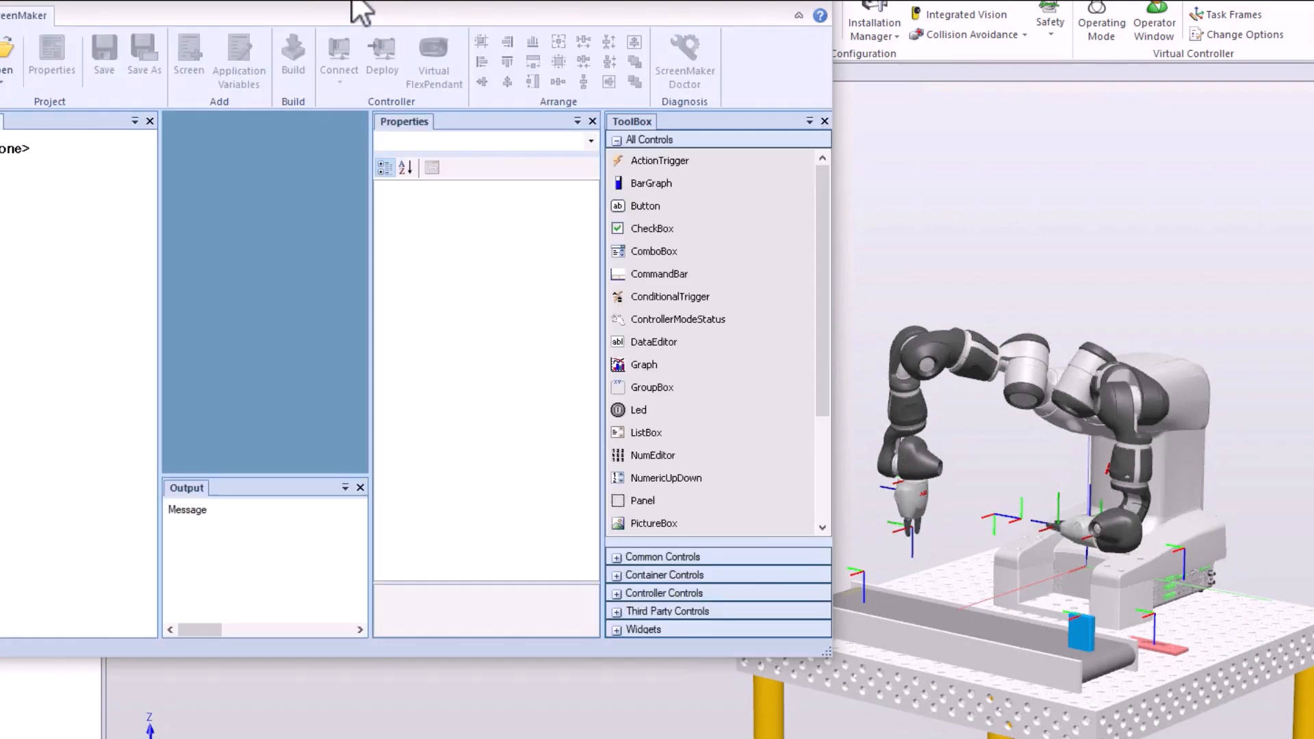
{"action": "left_click_drag", "start_coordinate": [352, 1], "coordinate": [420, 12]}
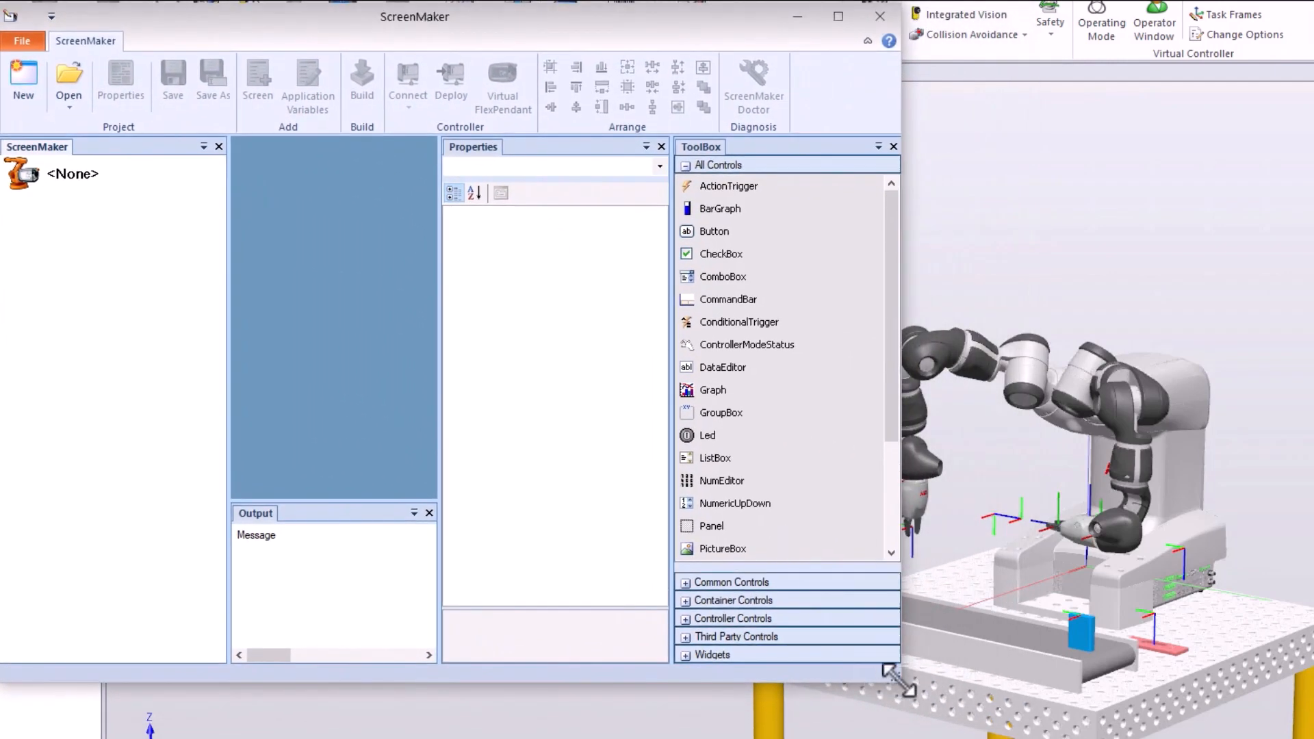
{"action": "left_click_drag", "start_coordinate": [895, 677], "coordinate": [1310, 736]}
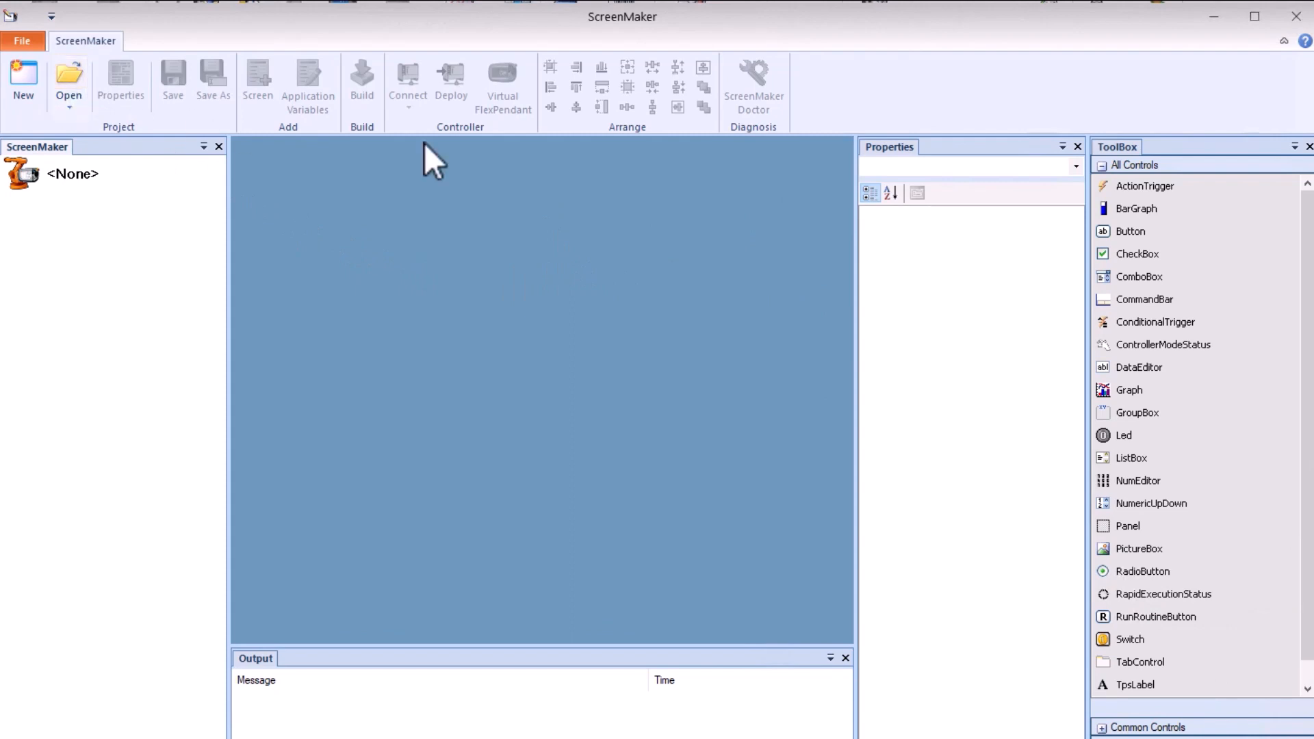
- Open the existing project HMI_Treinamento.smk from the HMI_Treinamento folder
{"action": "key", "text": "ctrl+o"}
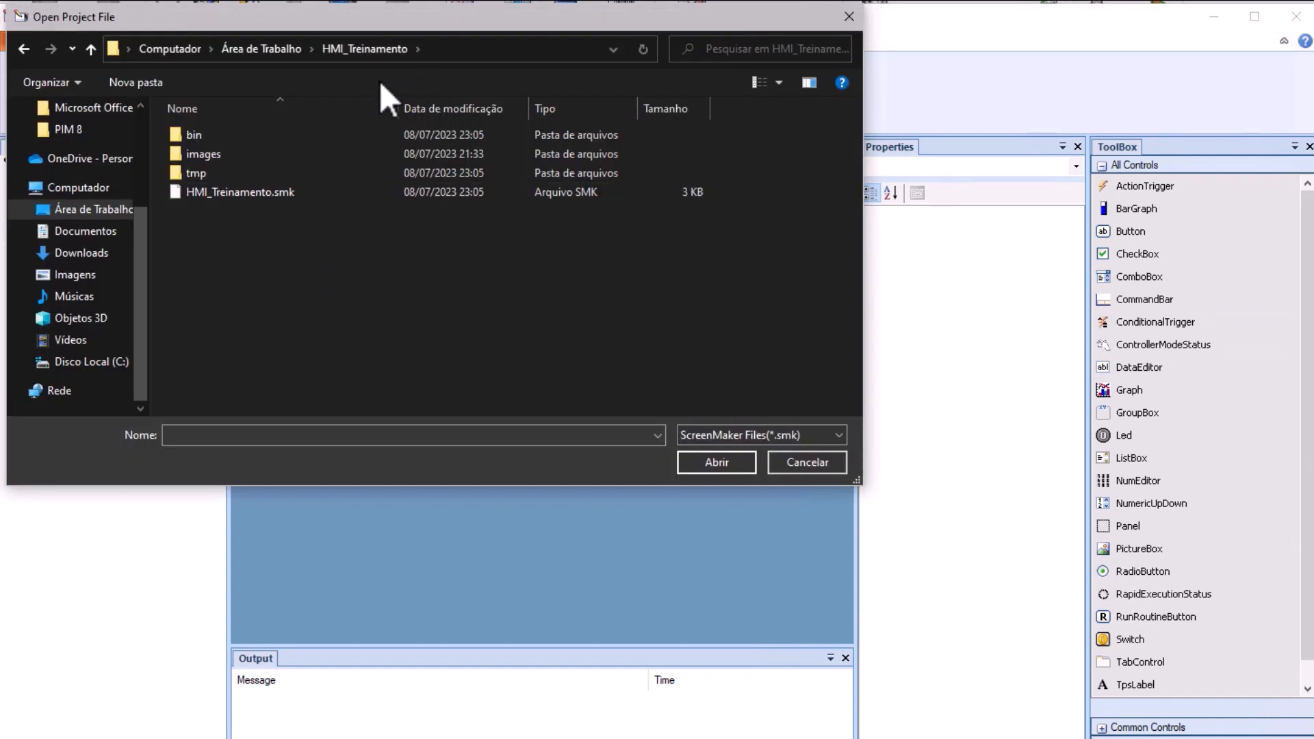
{"action": "left_click", "coordinate": [272, 195]}
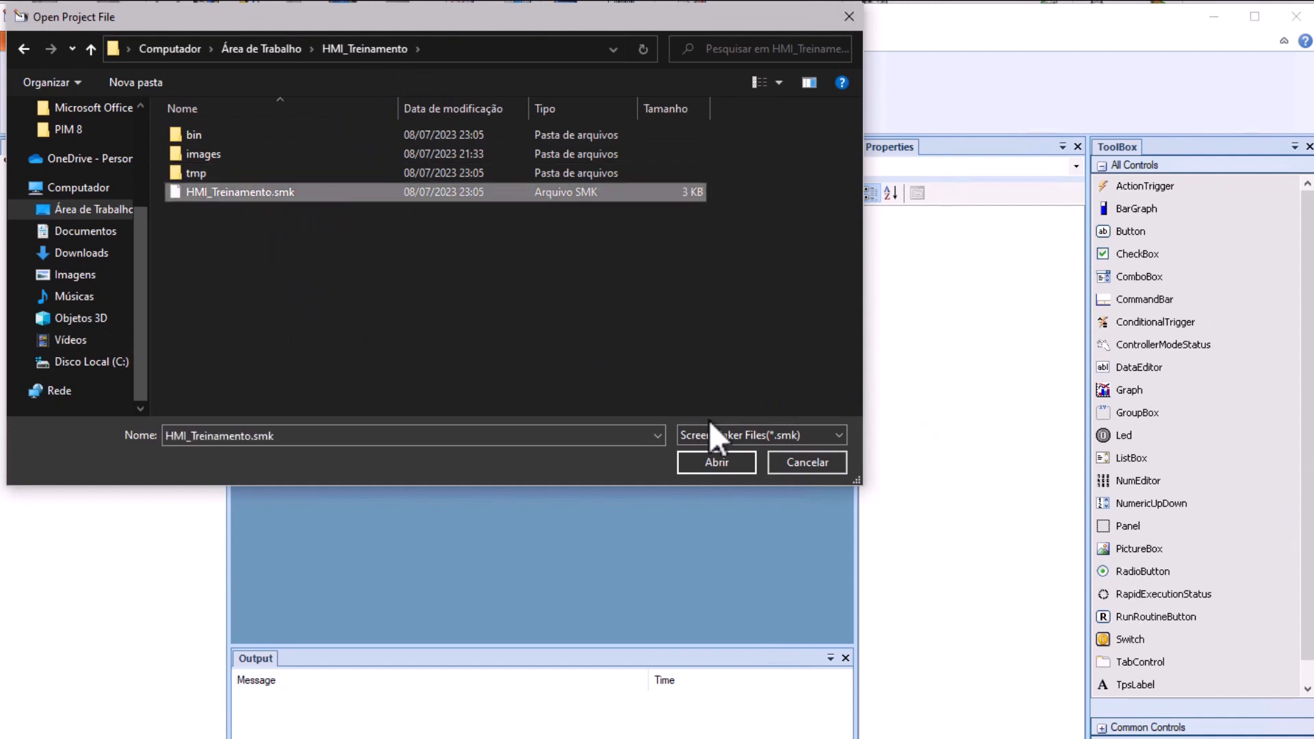
{"action": "left_click", "coordinate": [699, 467]}
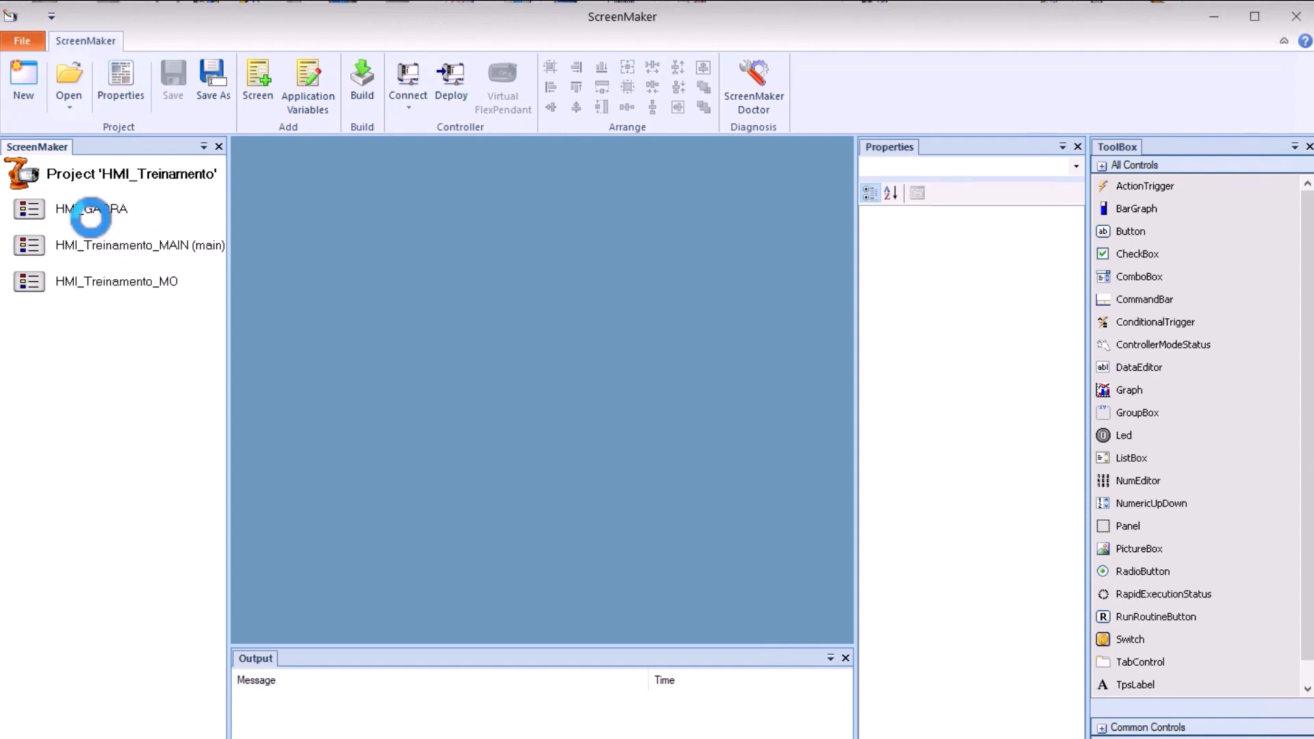
- Open the HMI_GARRA, HMI_Treinamento_MAIN and HMI_Treinamento_MO screens to review their layouts, and return to the main screen
{"action": "double_click", "coordinate": [91, 211]}
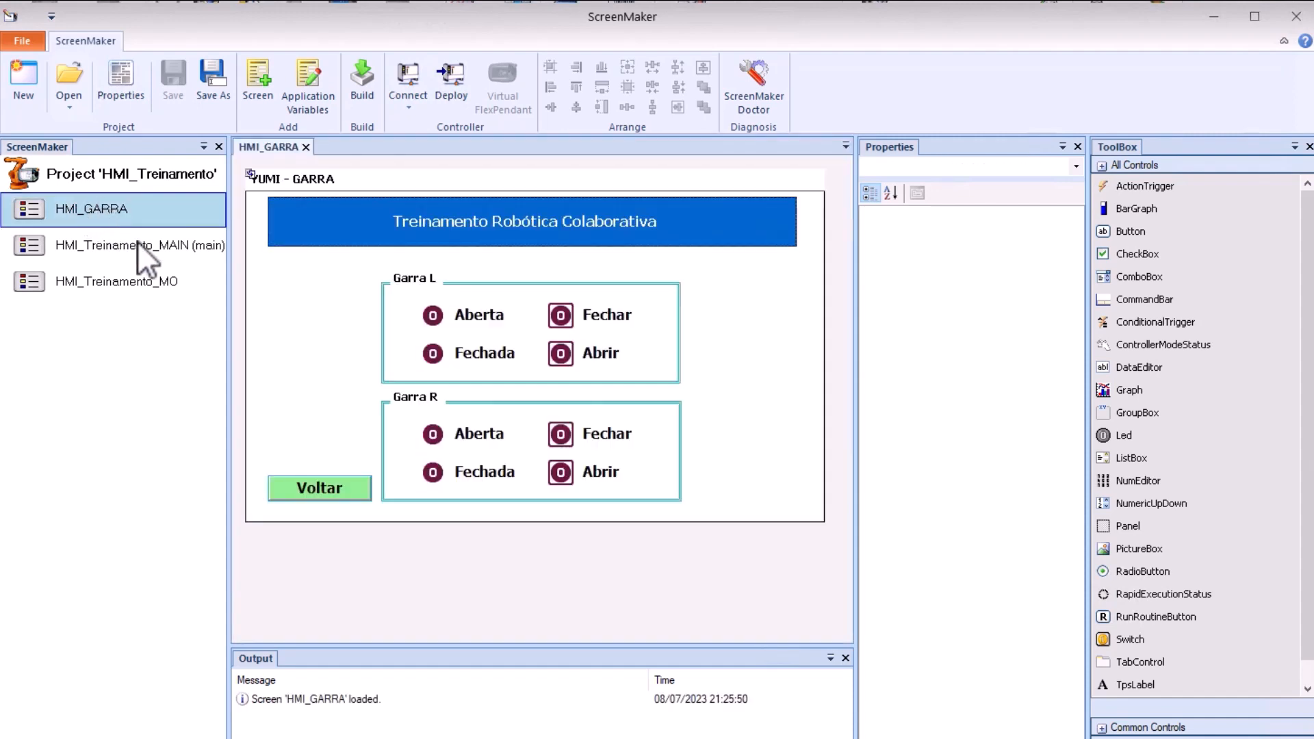
{"action": "double_click", "coordinate": [96, 254]}
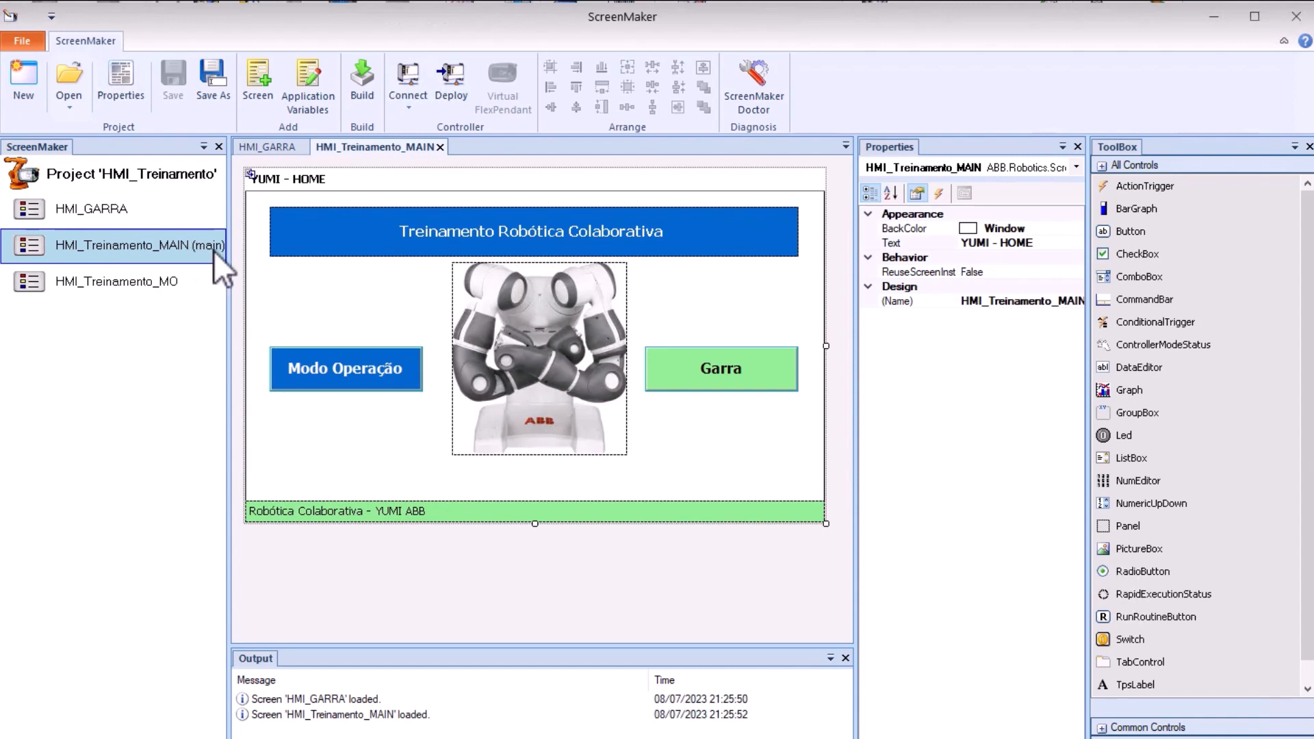
{"action": "double_click", "coordinate": [118, 282]}
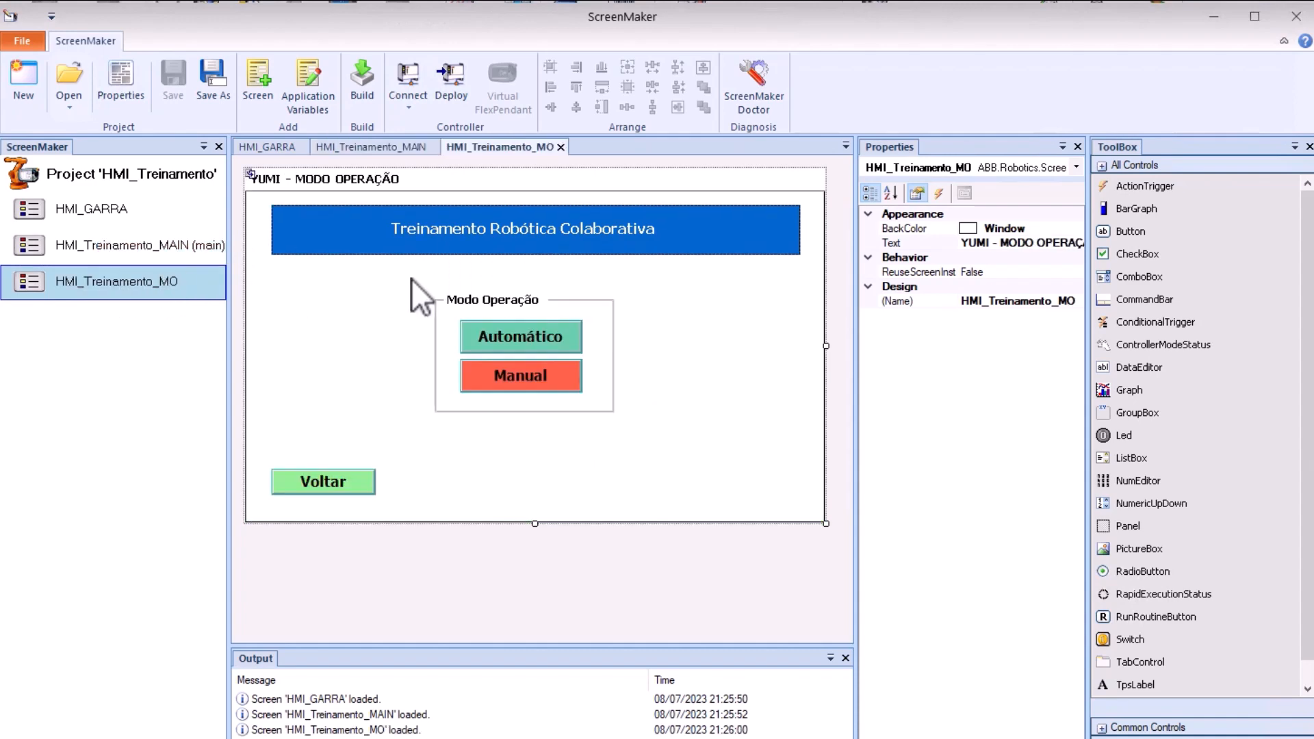
{"action": "double_click", "coordinate": [132, 249]}
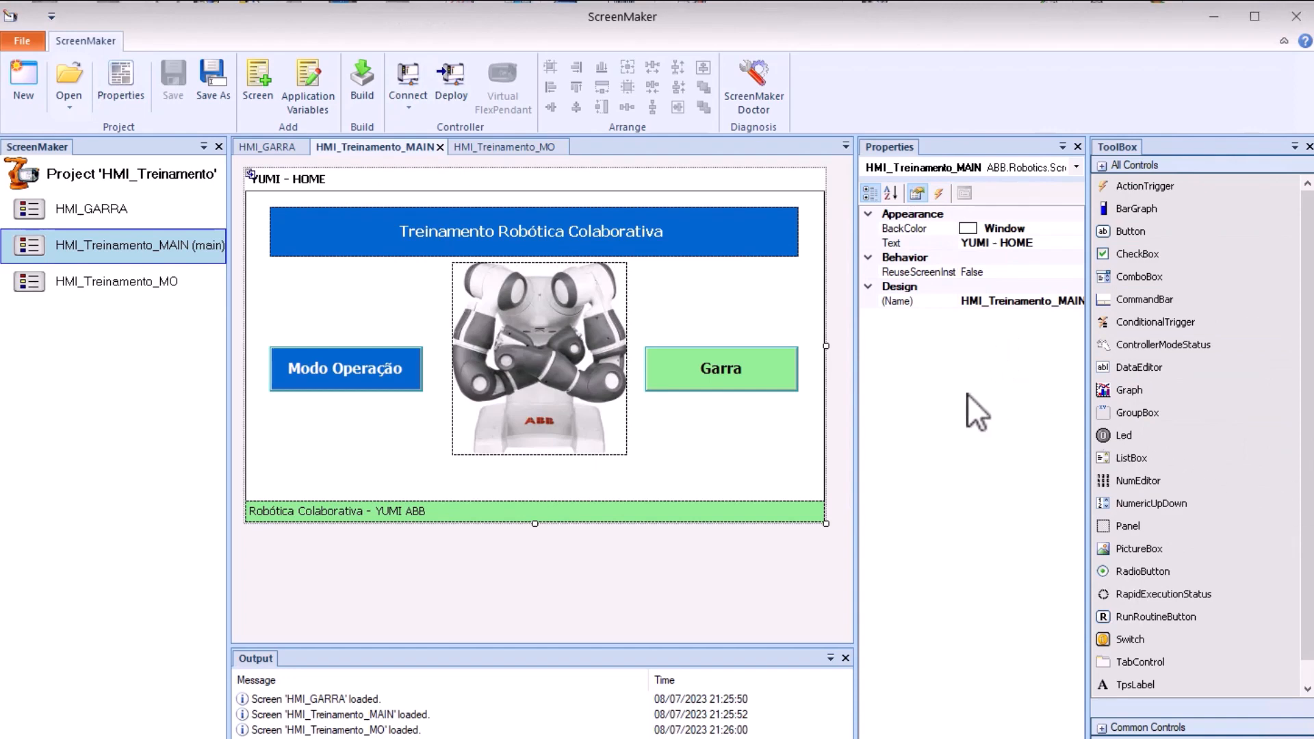
- Examine the properties of the Garra button and the robot picture on the main screen
{"action": "left_click", "coordinate": [751, 372]}
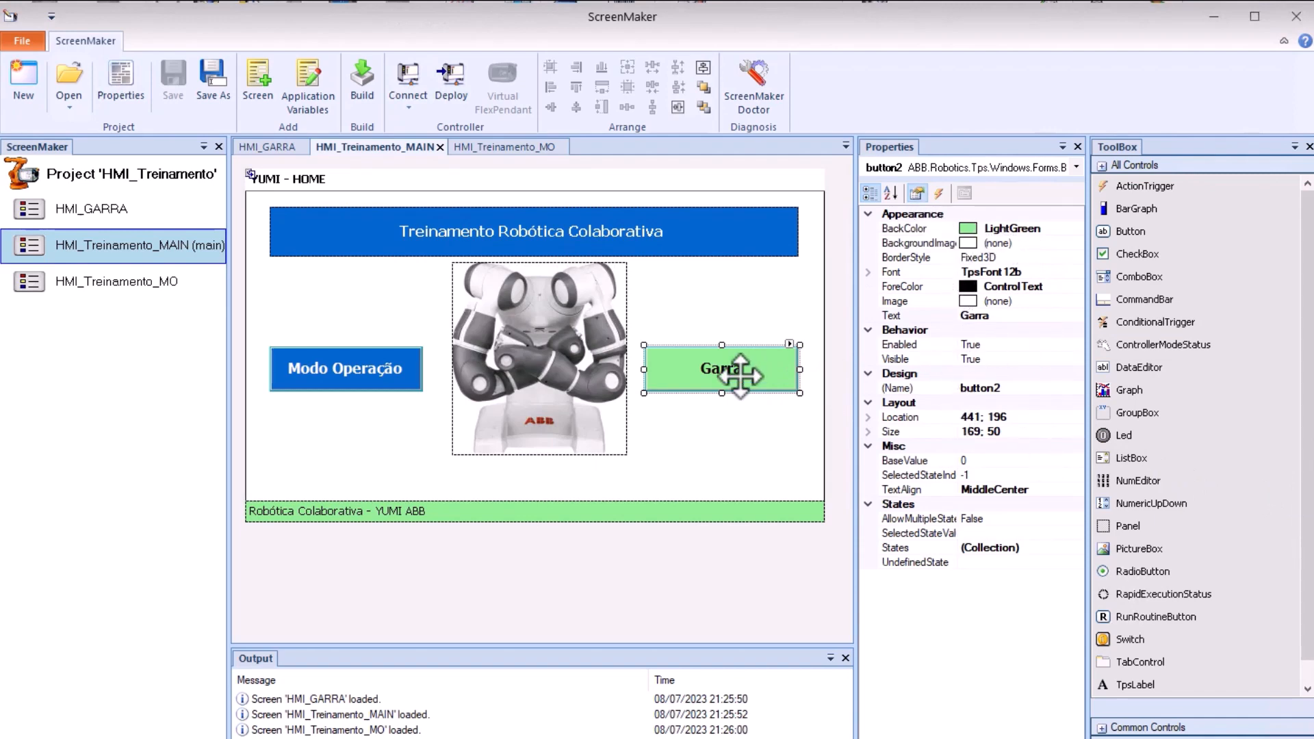
{"action": "left_click", "coordinate": [600, 370]}
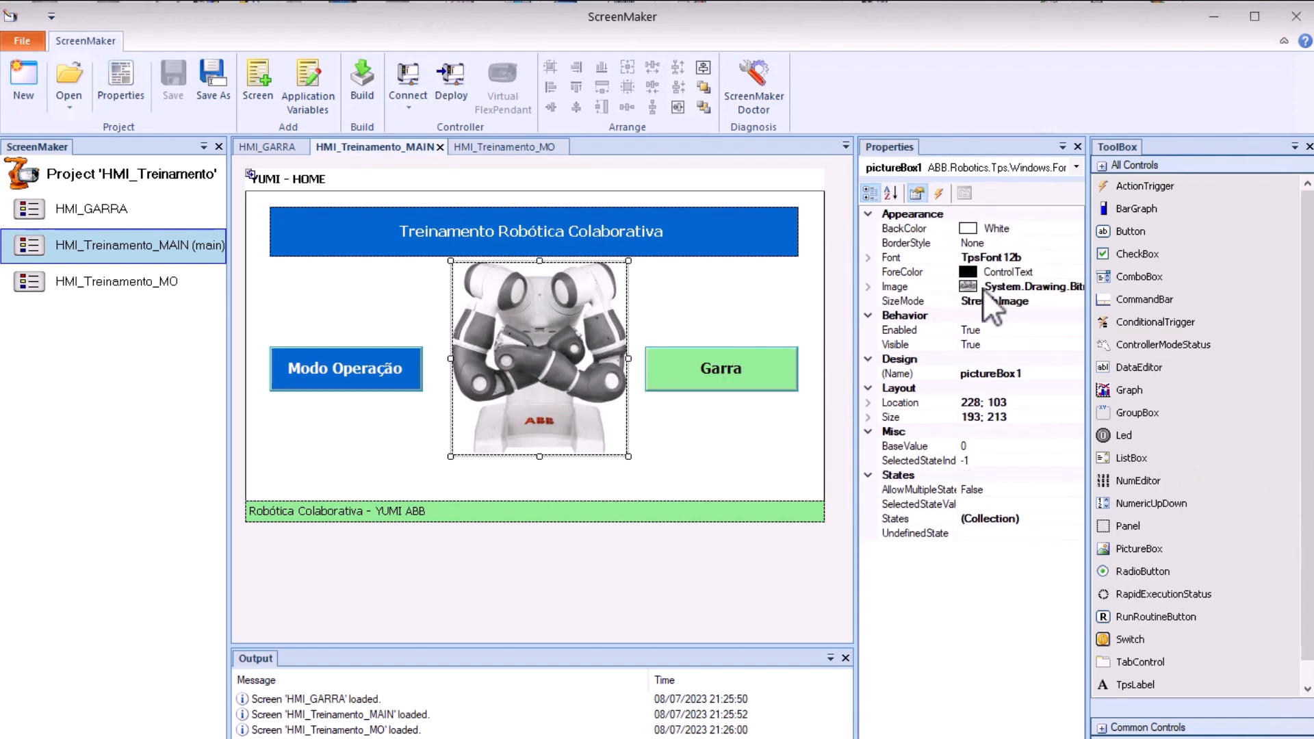
{"action": "left_click", "coordinate": [737, 375]}
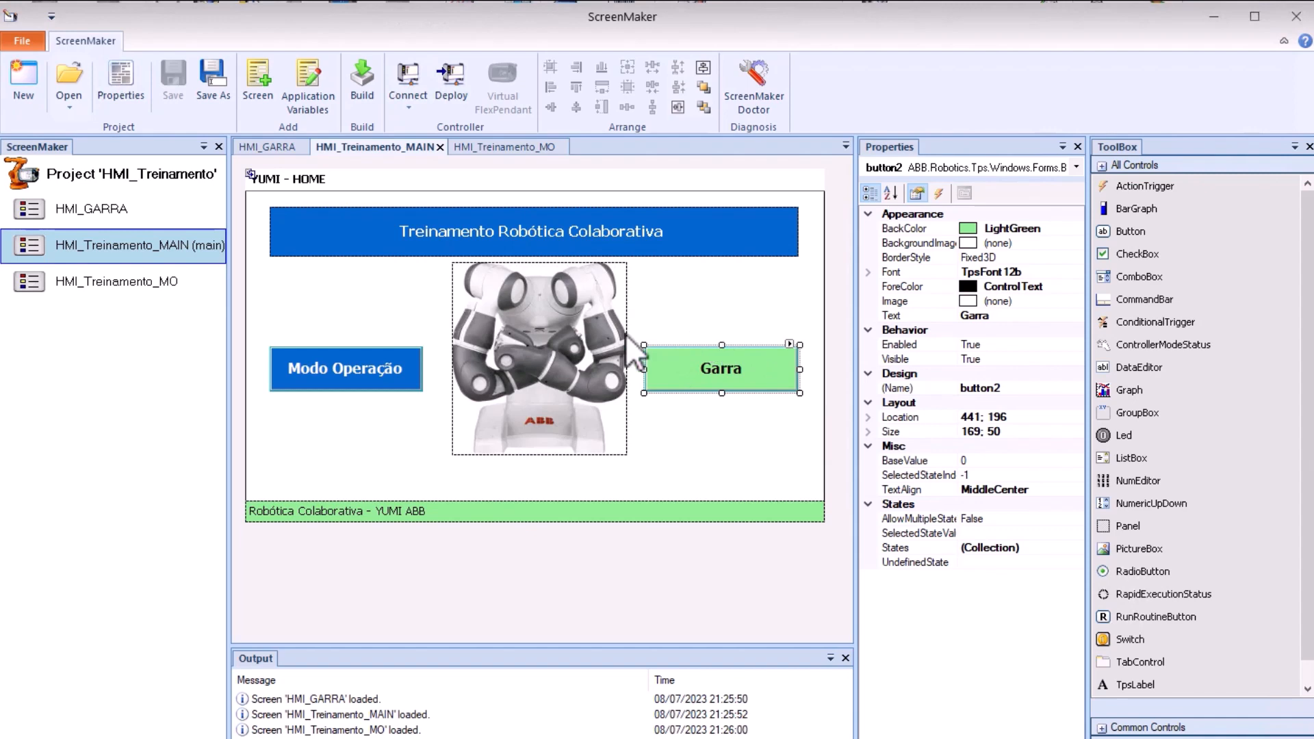
- Compare the main screen's Garra and Modo Operação buttons with their matching HMI_GARRA and HMI_Treinamento_MO screens
{"action": "left_click", "coordinate": [689, 312]}
{"action": "left_click", "coordinate": [700, 370]}
{"action": "double_click", "coordinate": [117, 204]}
{"action": "double_click", "coordinate": [196, 254]}
{"action": "left_click", "coordinate": [352, 359]}
{"action": "double_click", "coordinate": [121, 274]}
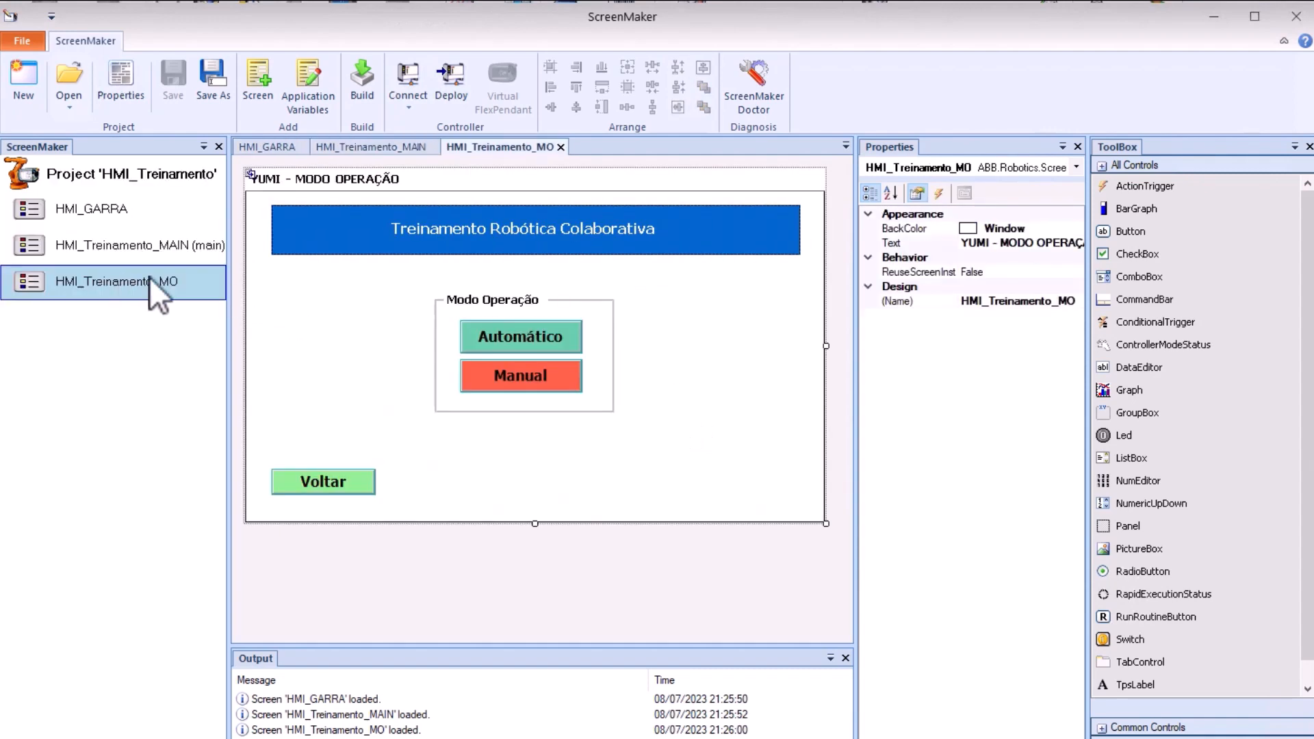
{"action": "double_click", "coordinate": [163, 242]}
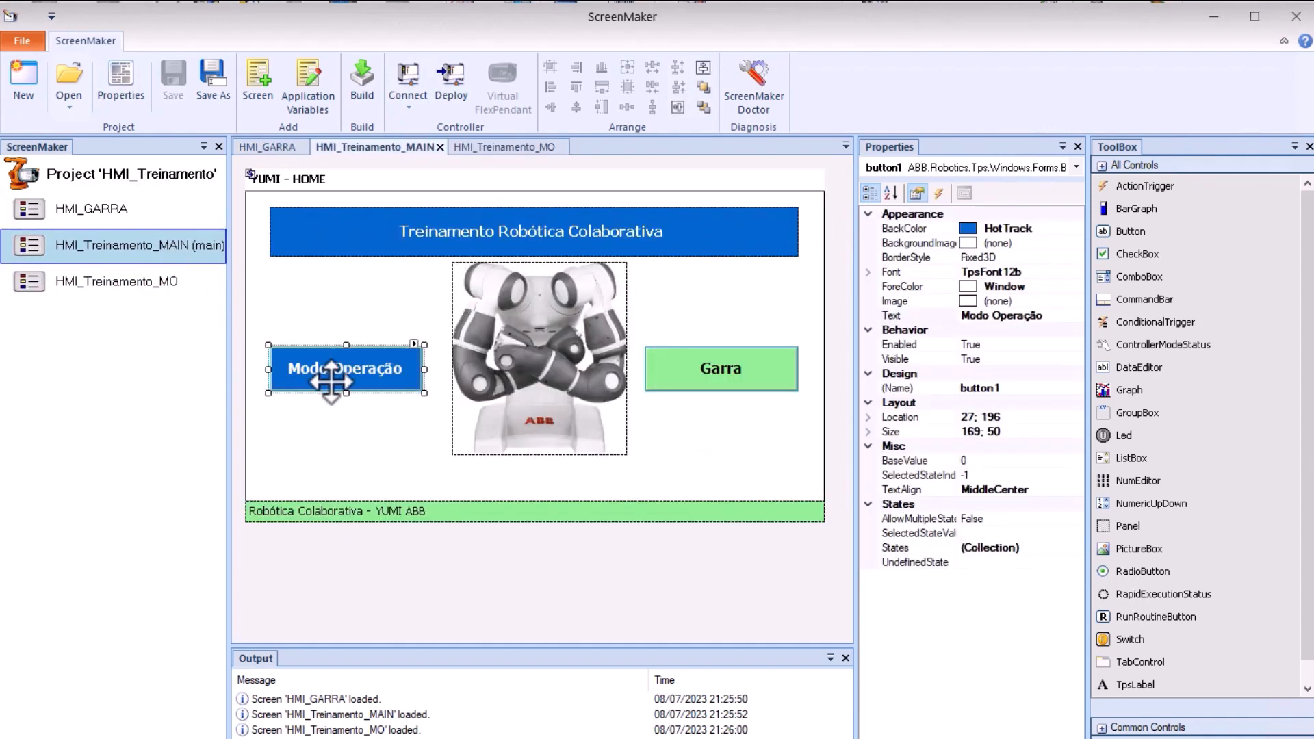
- Examine the events available for the HMI_Treinamento_MAIN screen, and return to its property list
{"action": "left_click", "coordinate": [386, 448]}
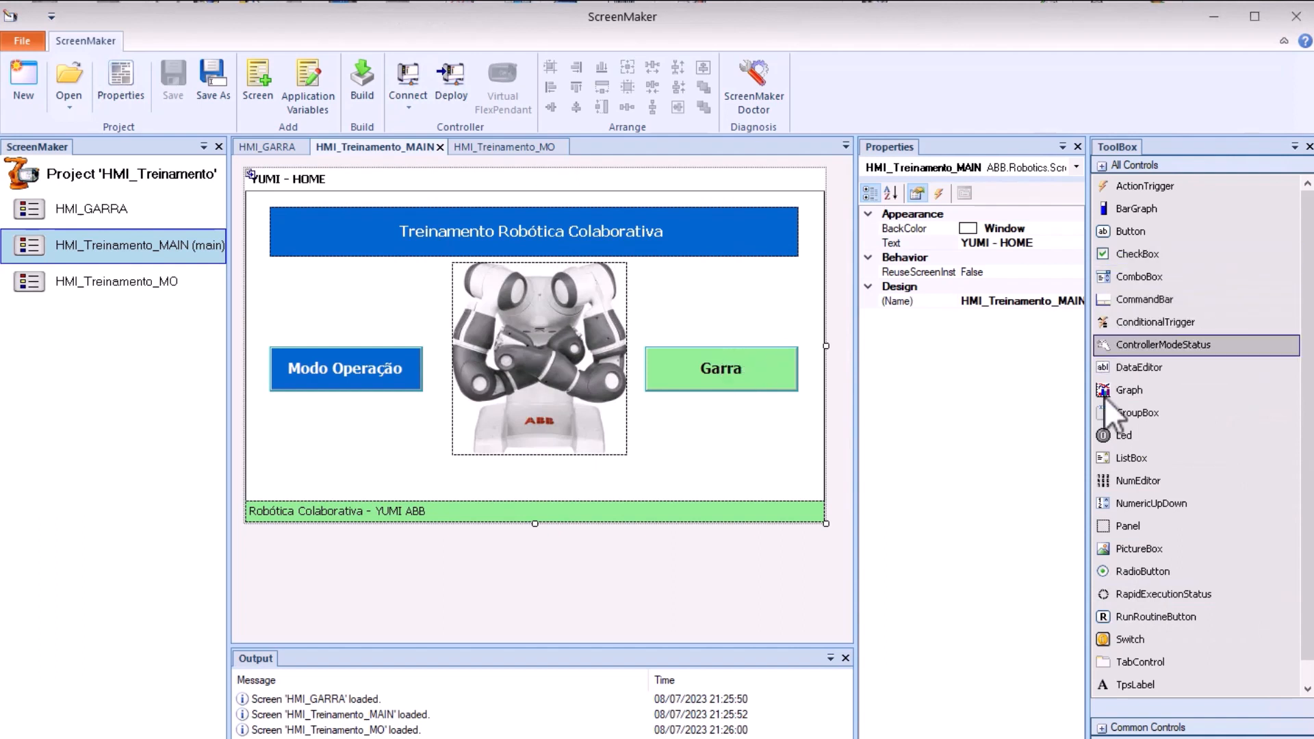
{"action": "left_click", "coordinate": [937, 194]}
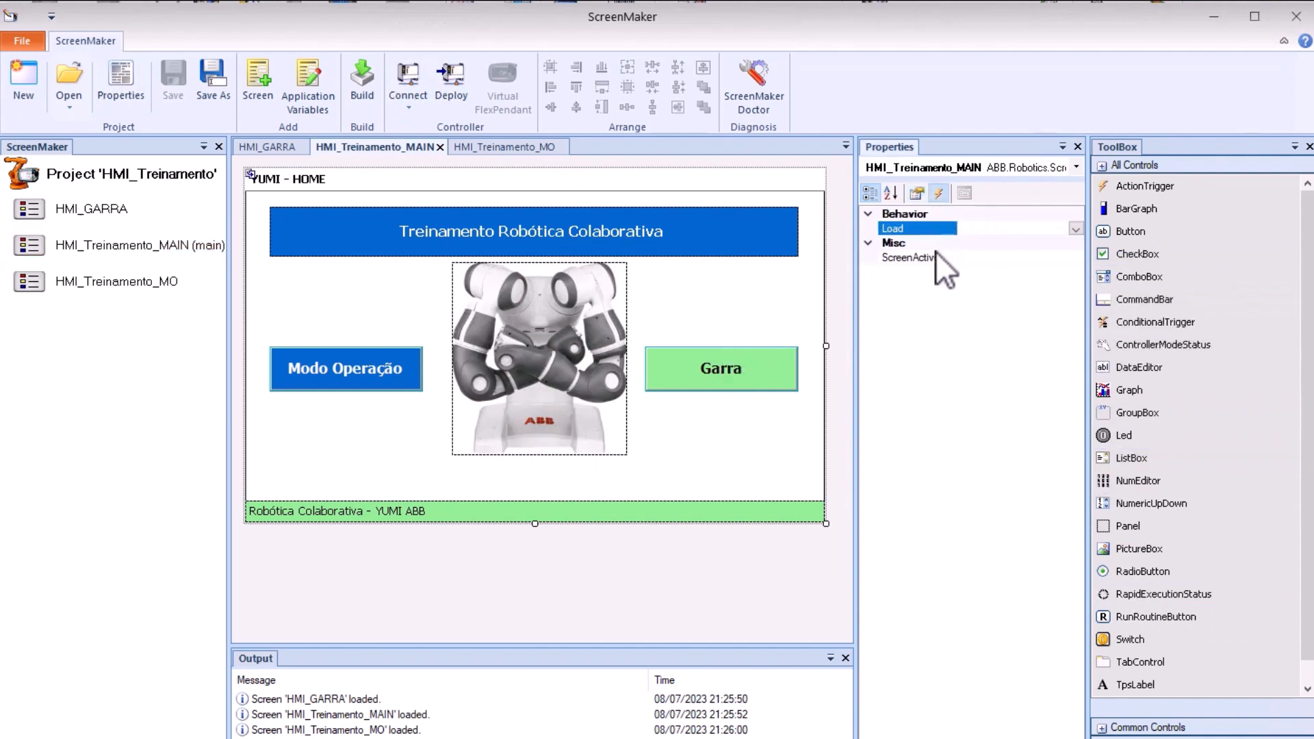
{"action": "left_click", "coordinate": [918, 194]}
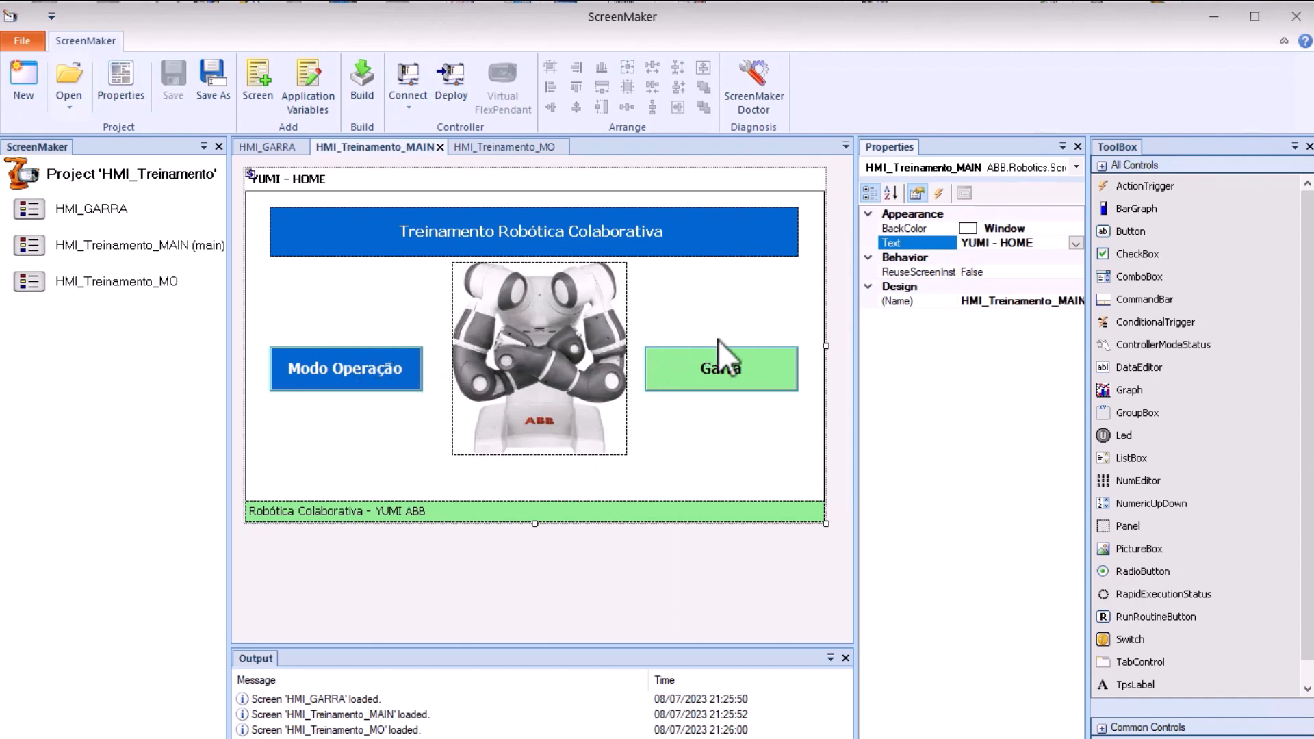
- Open the click-event action list of the Modo Operação button on the main screen
{"action": "left_click", "coordinate": [370, 370]}
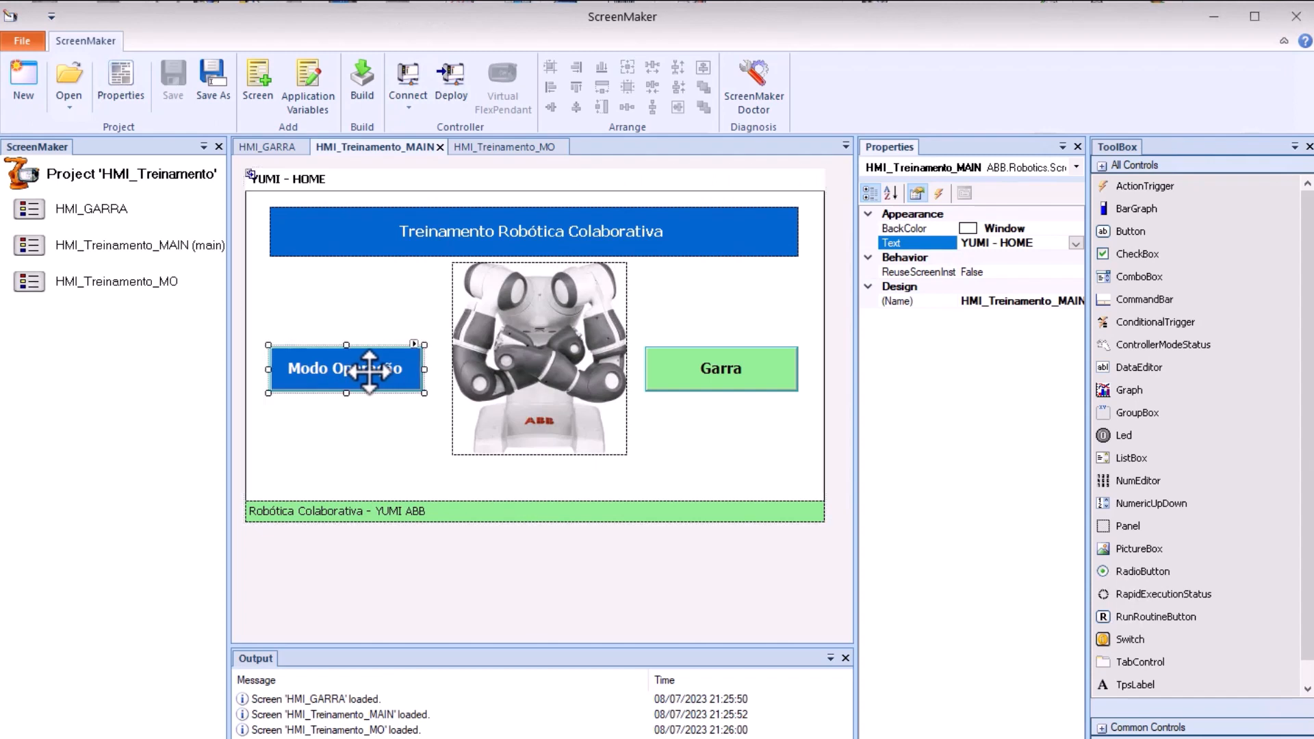
{"action": "left_click", "coordinate": [705, 369]}
{"action": "left_click", "coordinate": [409, 368]}
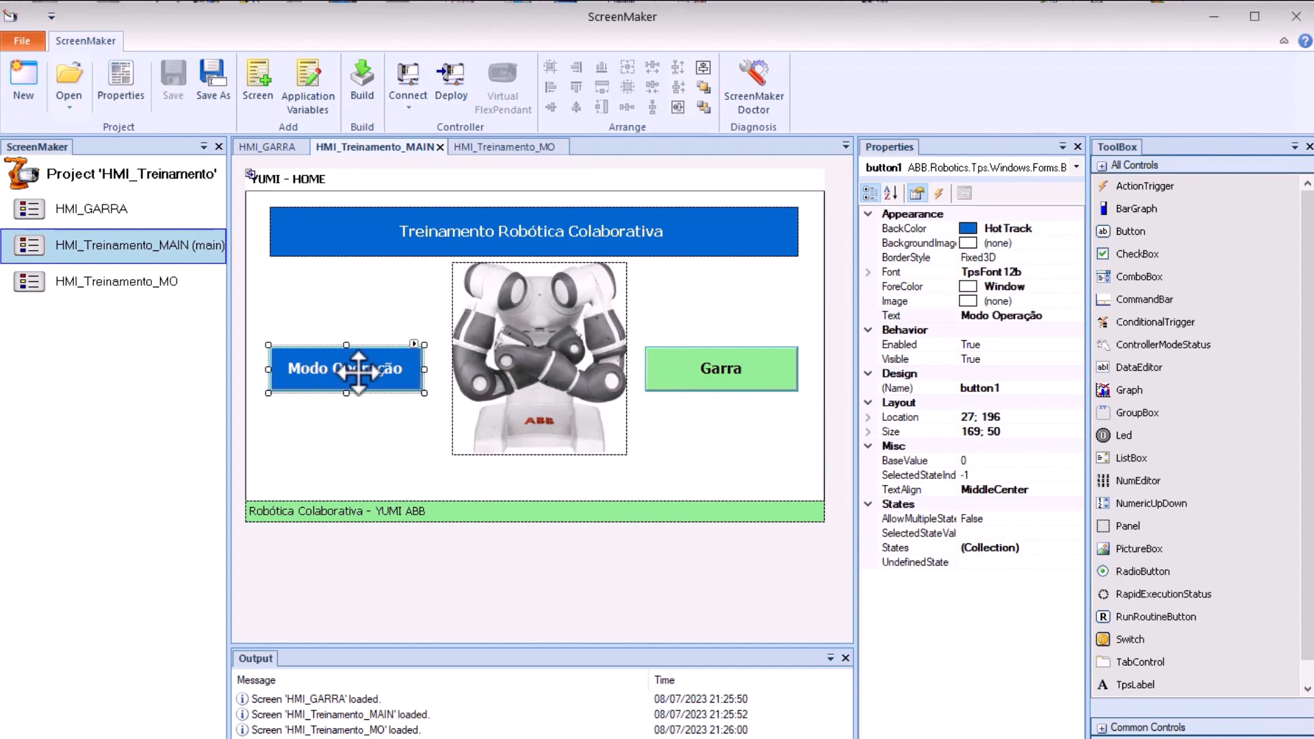
{"action": "double_click", "coordinate": [358, 371]}
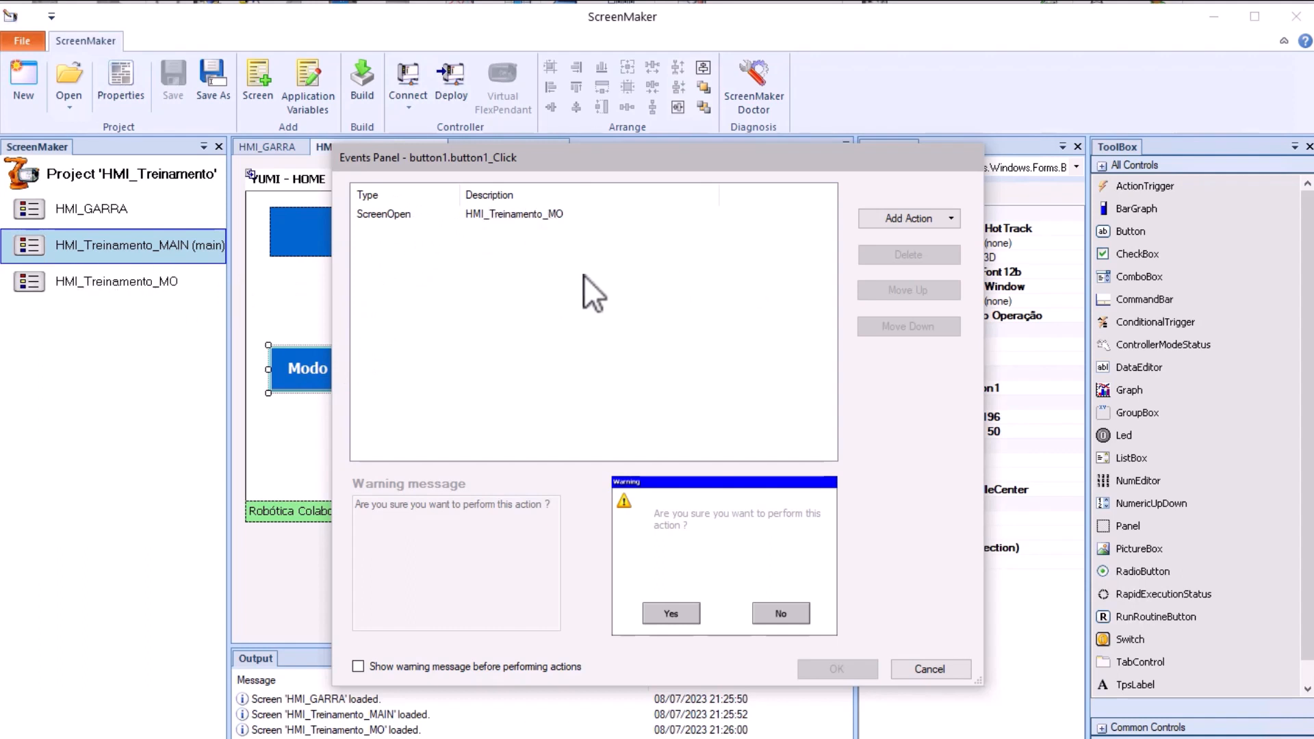
- Review the available action types and add an Open Screen action targeting HMI_GARRA to the Modo Operação button's click event
{"action": "left_click", "coordinate": [910, 220]}
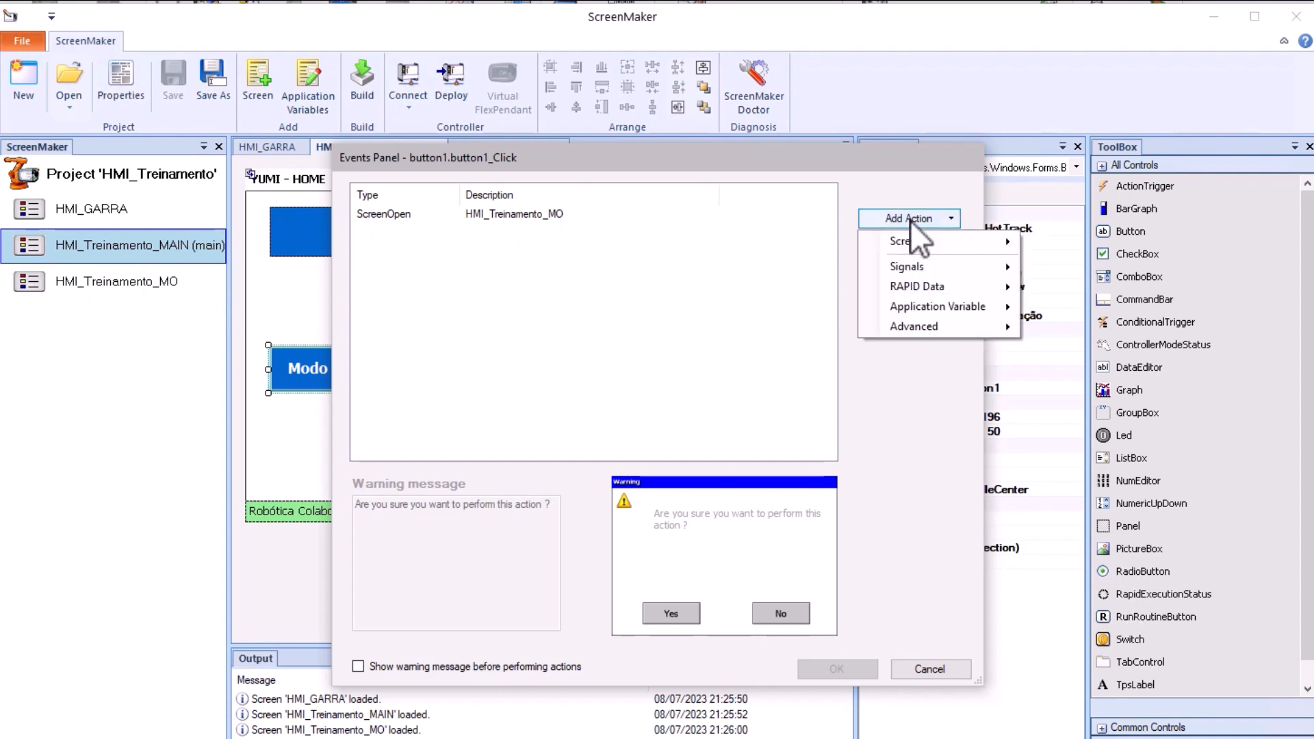
{"action": "mouse_move", "coordinate": [909, 244]}
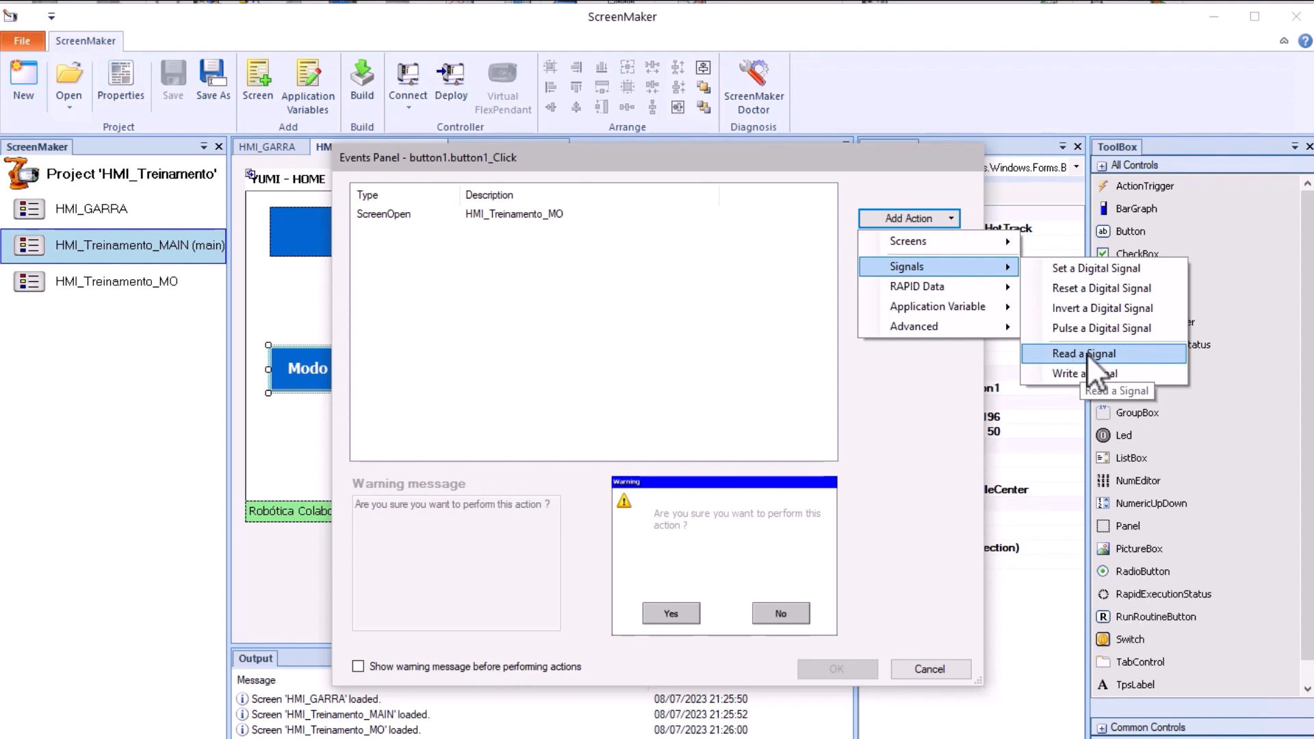
{"action": "mouse_move", "coordinate": [908, 288]}
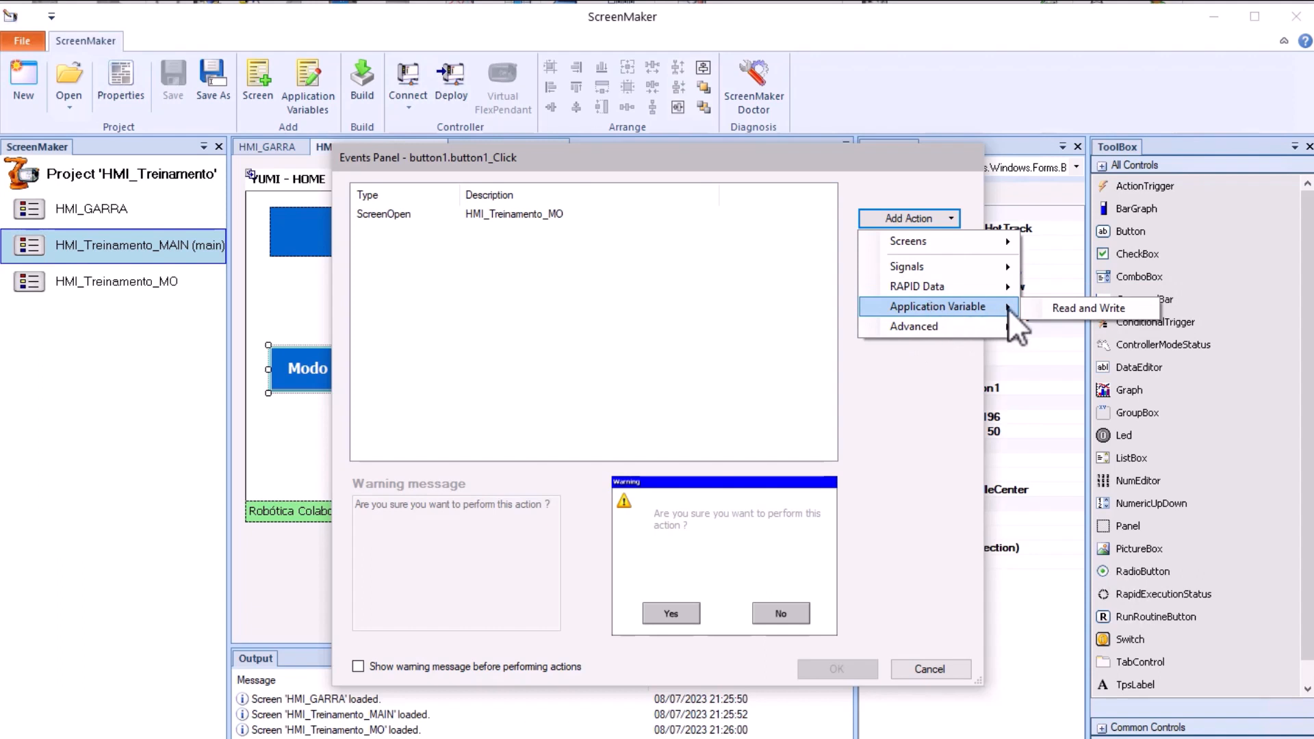
{"action": "mouse_move", "coordinate": [918, 332]}
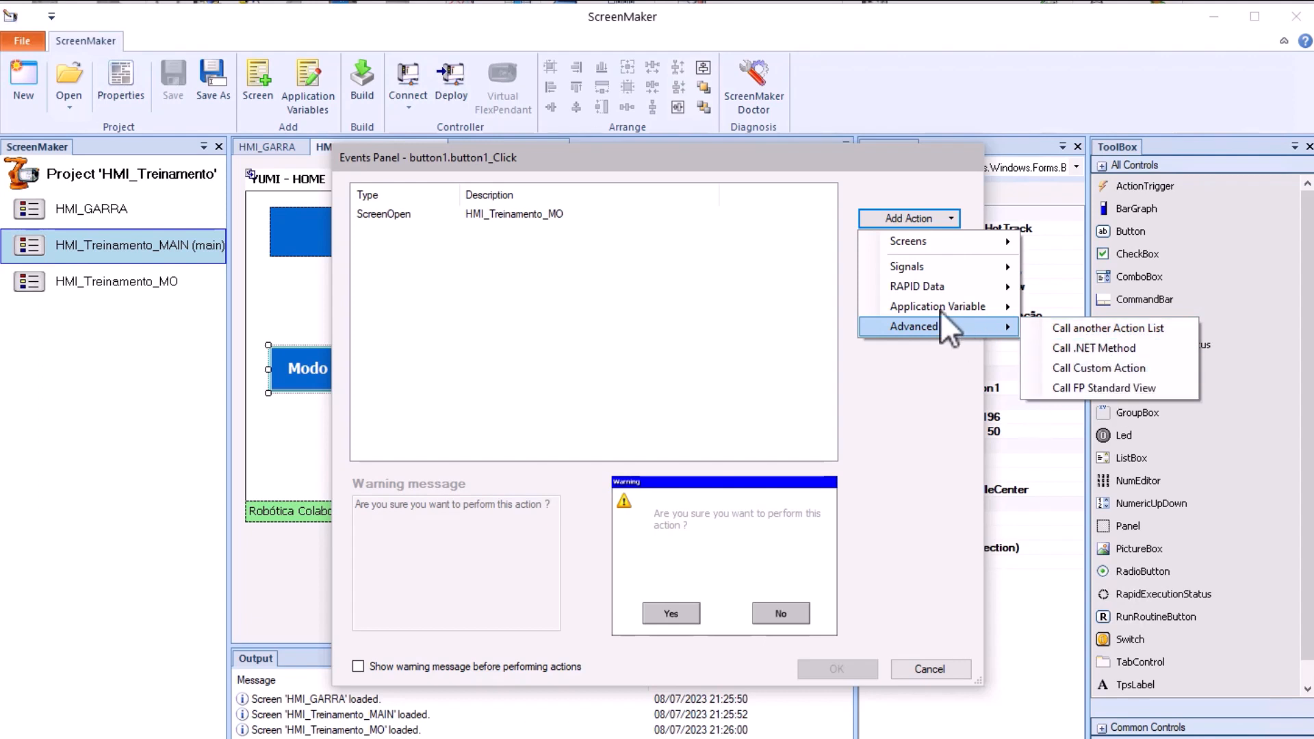
{"action": "mouse_move", "coordinate": [914, 240]}
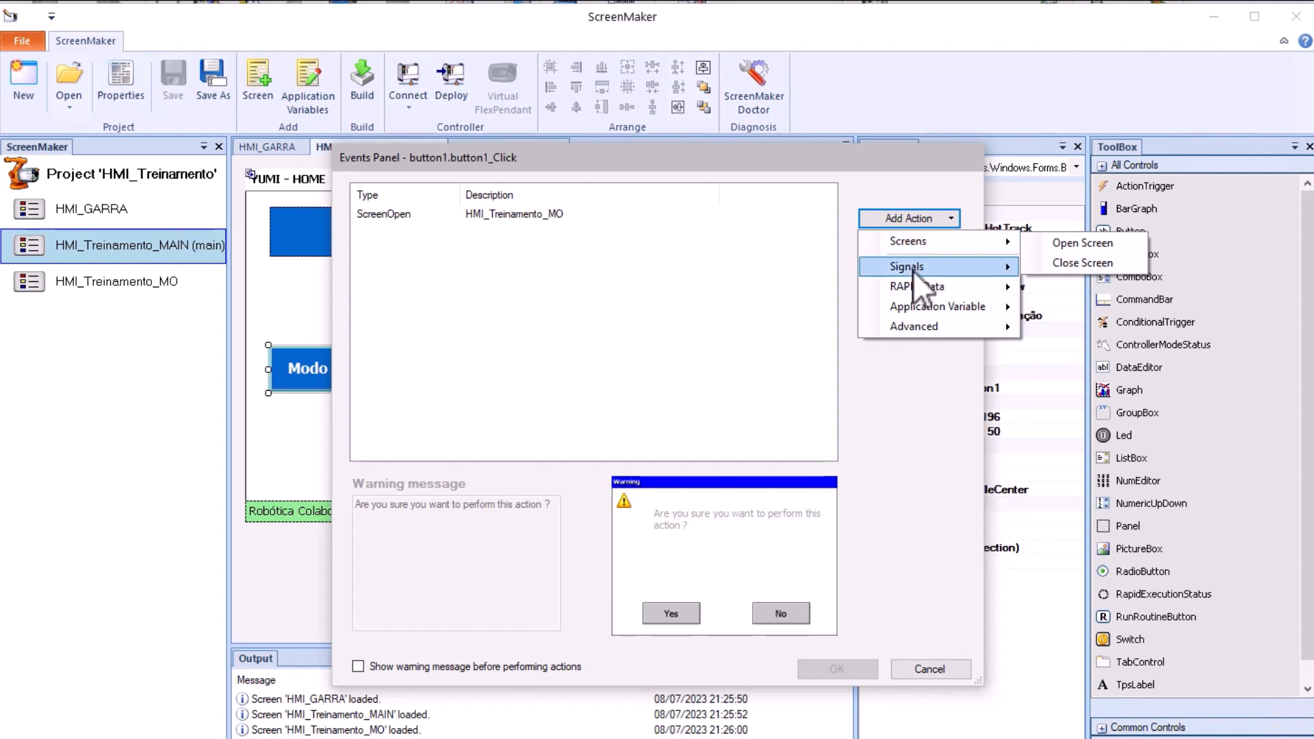
{"action": "mouse_move", "coordinate": [913, 270]}
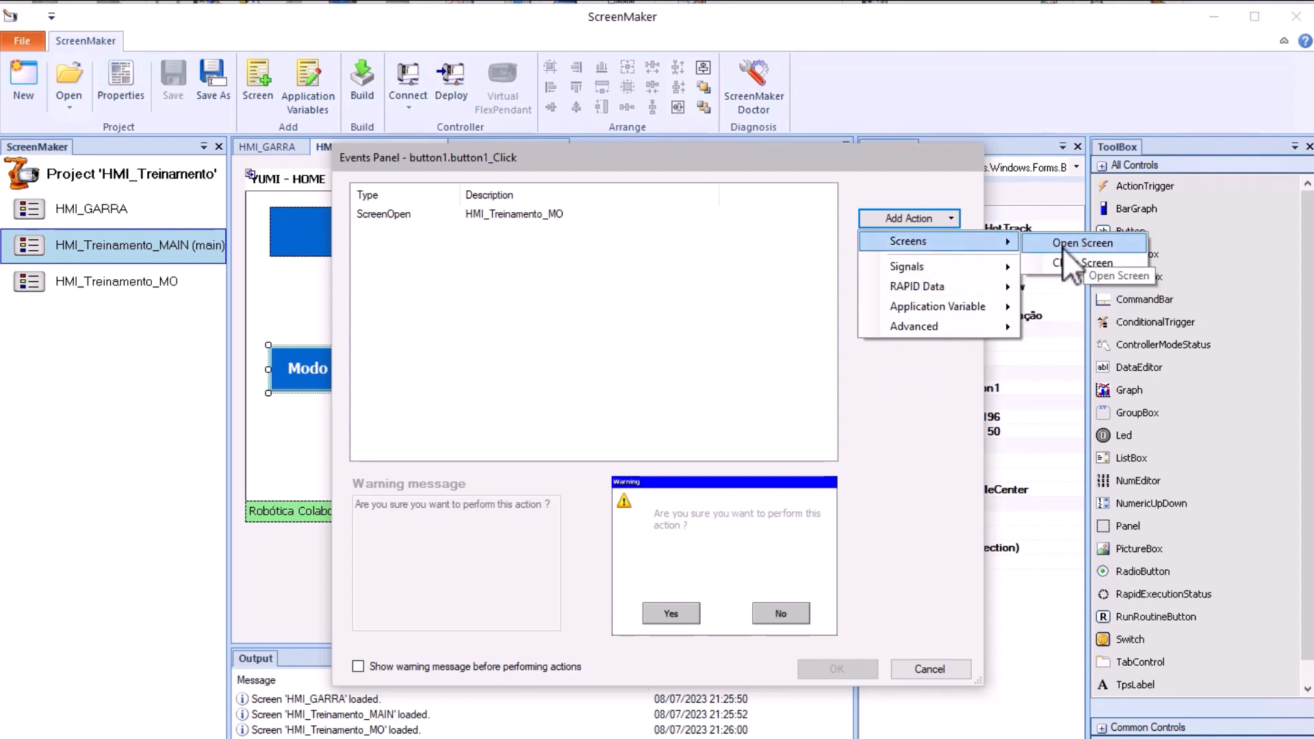
{"action": "left_click", "coordinate": [1062, 247]}
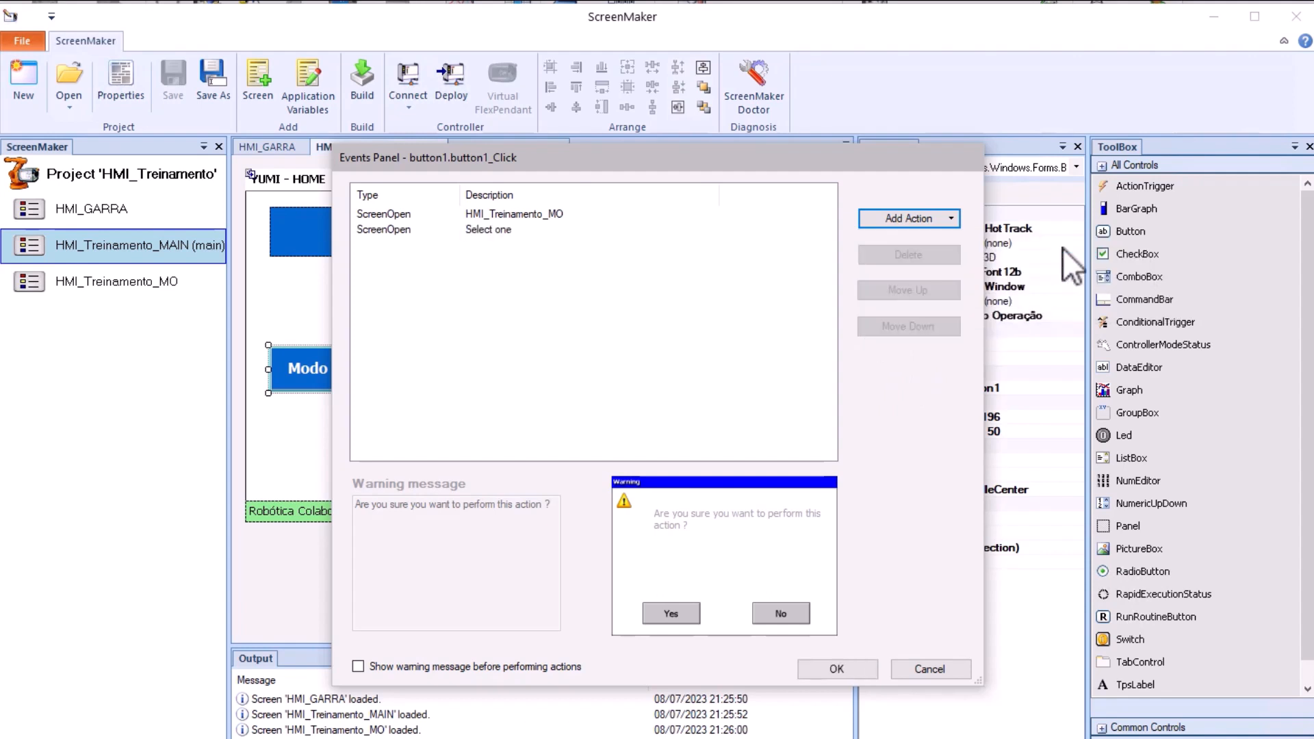
{"action": "left_click", "coordinate": [490, 233]}
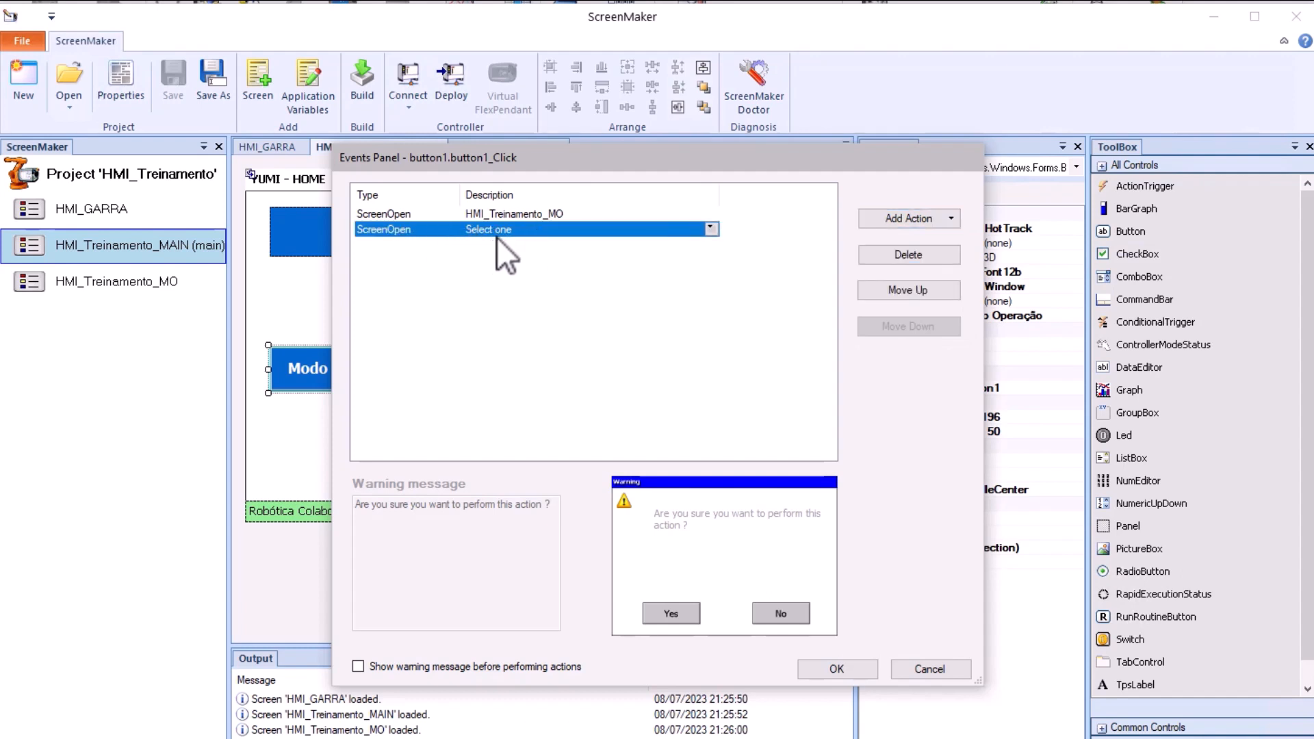
{"action": "left_click", "coordinate": [711, 229]}
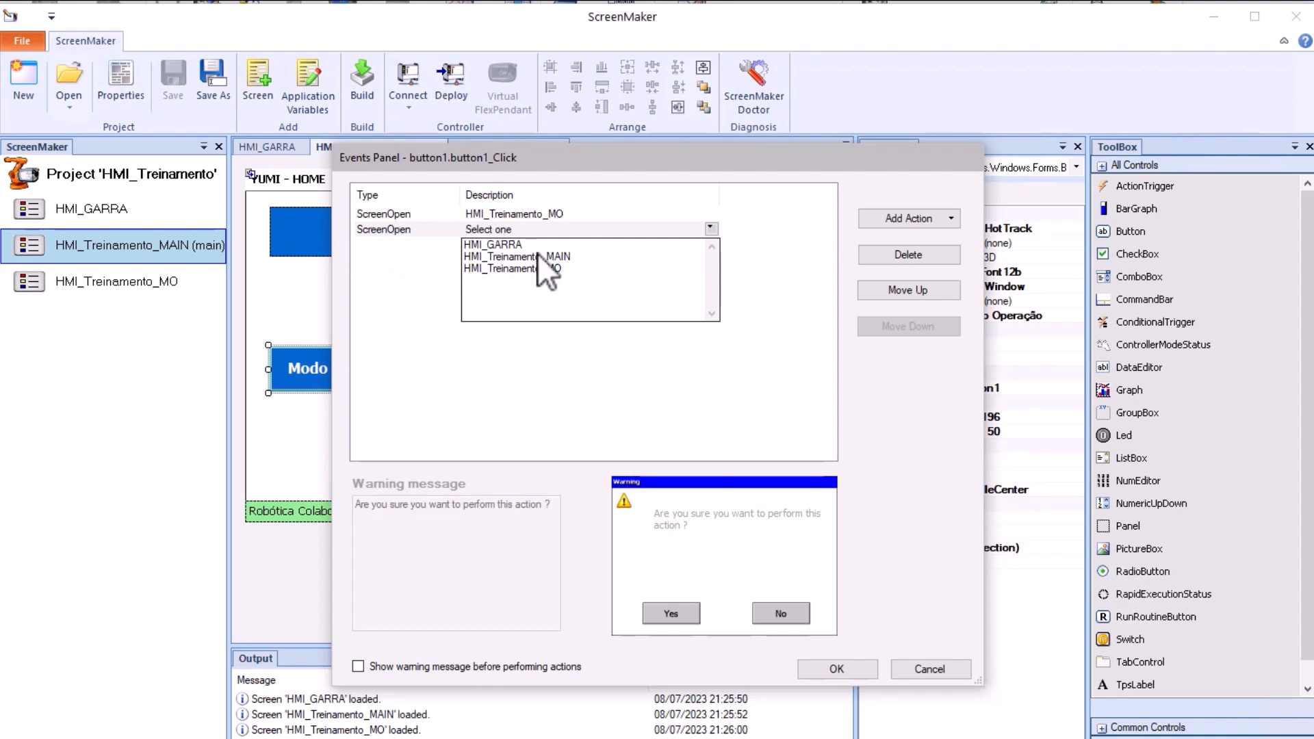
{"action": "left_click", "coordinate": [512, 245]}
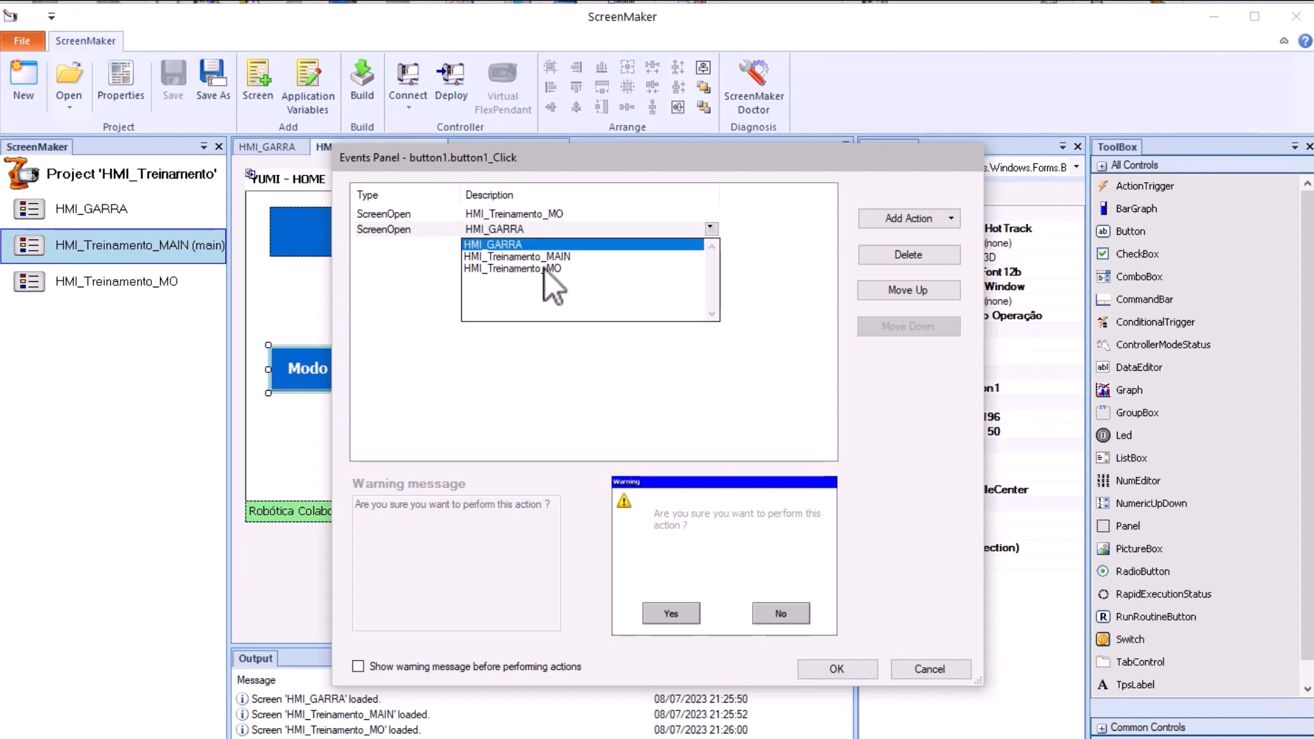
{"action": "left_click", "coordinate": [799, 248]}
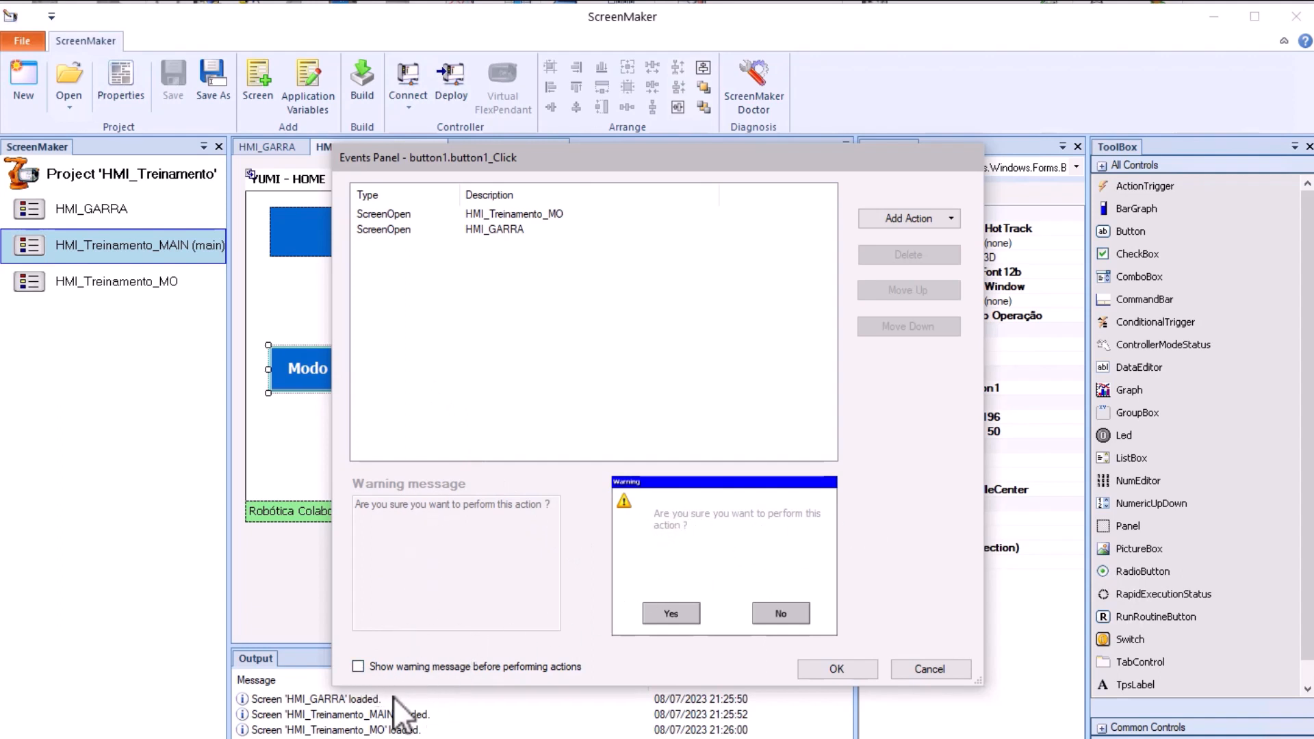
- Try a warning message reading "BJKB J K BJKKBJK B ?" before the Modo Operação button's actions, and discard all changes to its click event
{"action": "left_click", "coordinate": [358, 666]}
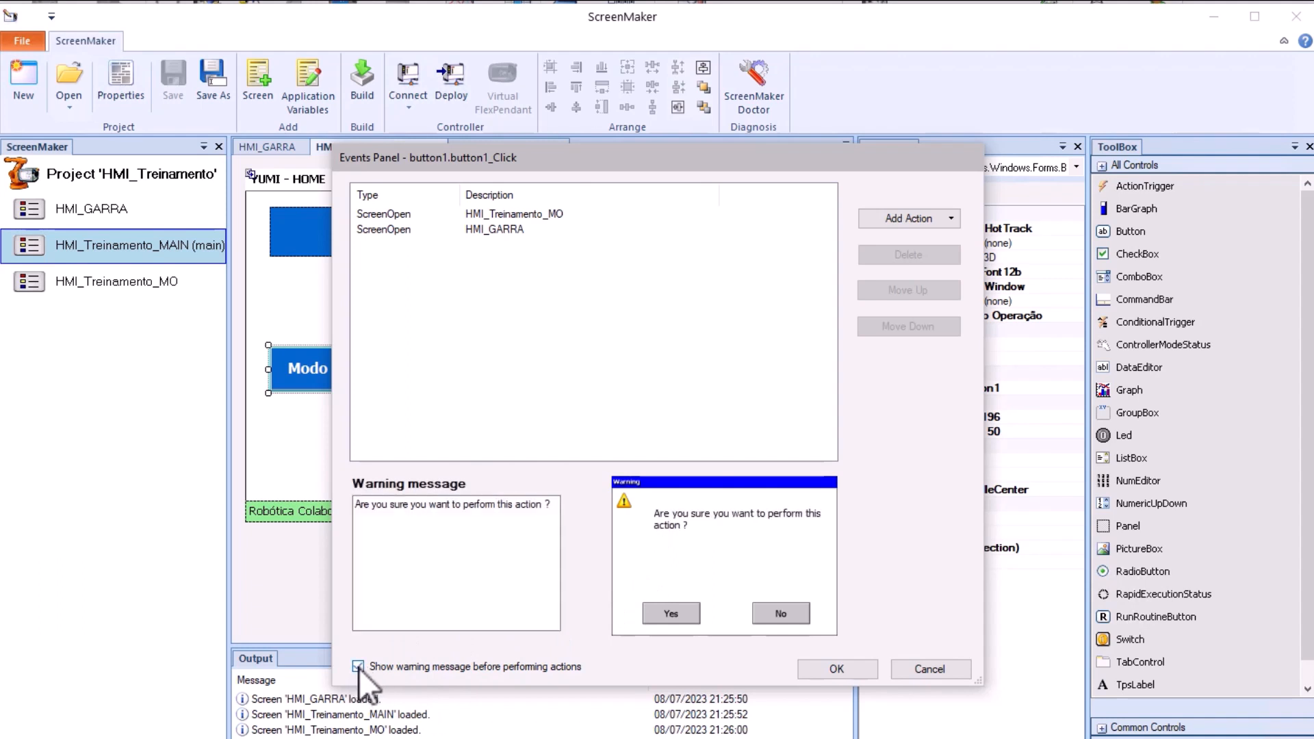
{"action": "left_click_drag", "start_coordinate": [542, 506], "coordinate": [348, 500]}
{"action": "type", "text": "BJKB J K BJKKBJ"}
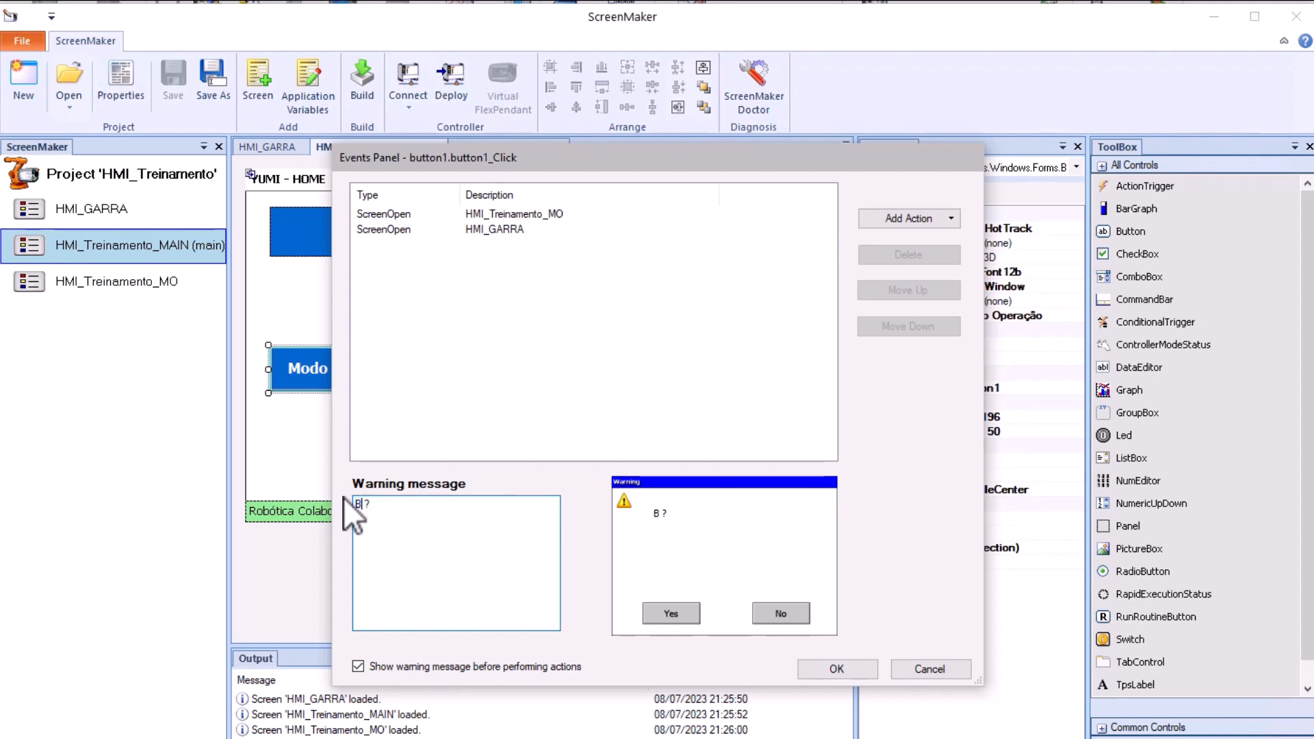
{"action": "type", "text": "K B"}
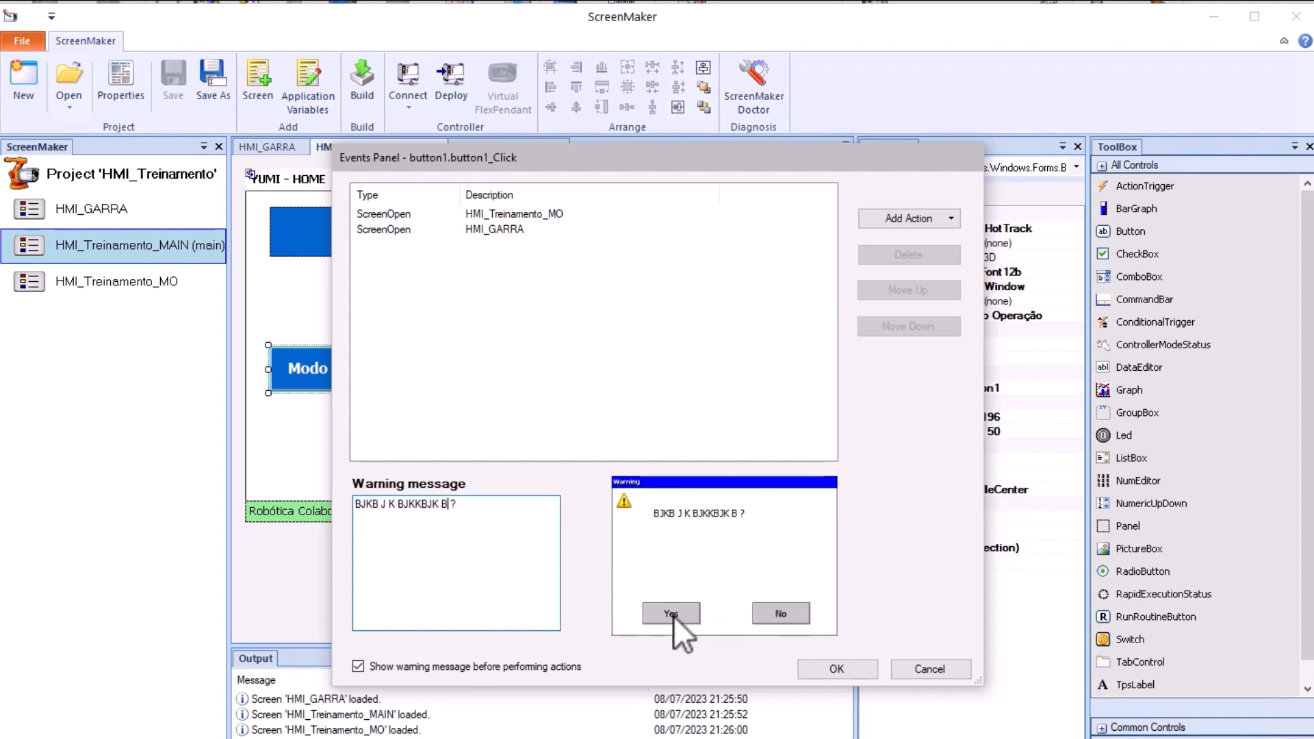
{"action": "left_click", "coordinate": [939, 673]}
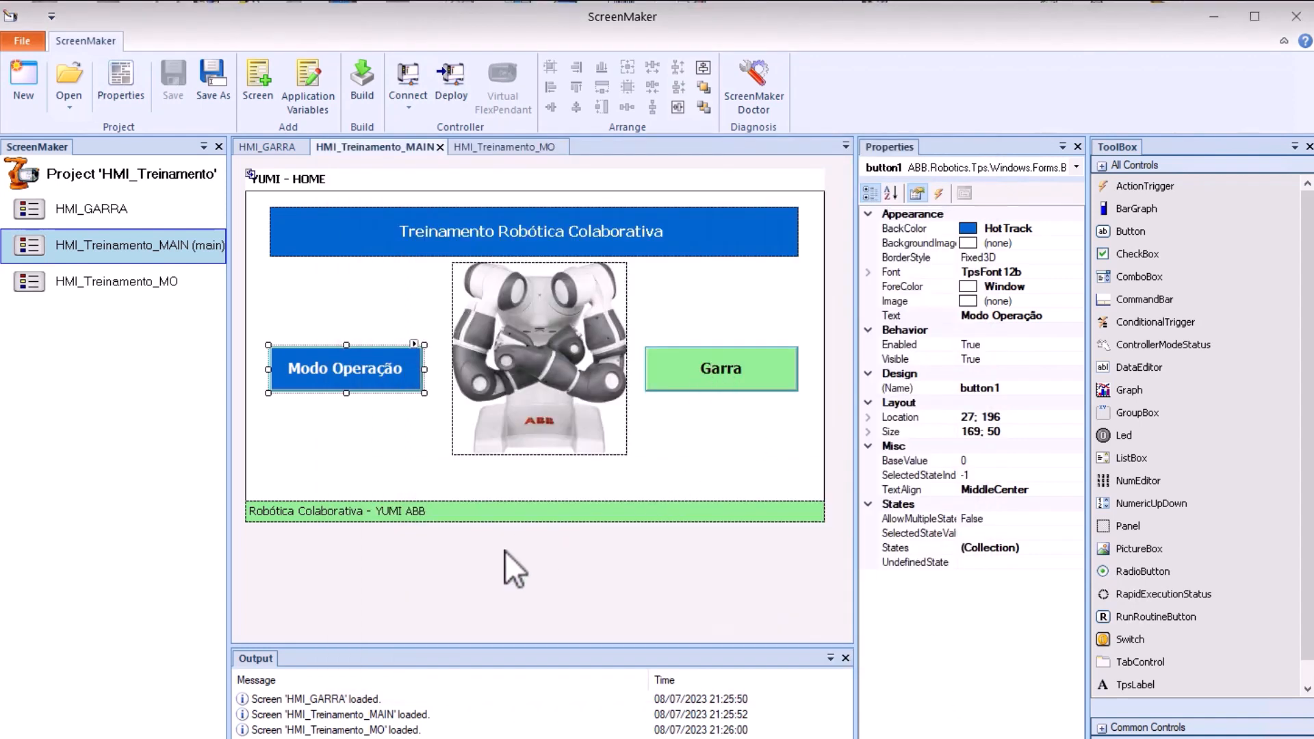
- Check the click-event action list of the main screen's Garra button, and open the HMI_GARRA screen
{"action": "double_click", "coordinate": [743, 379]}
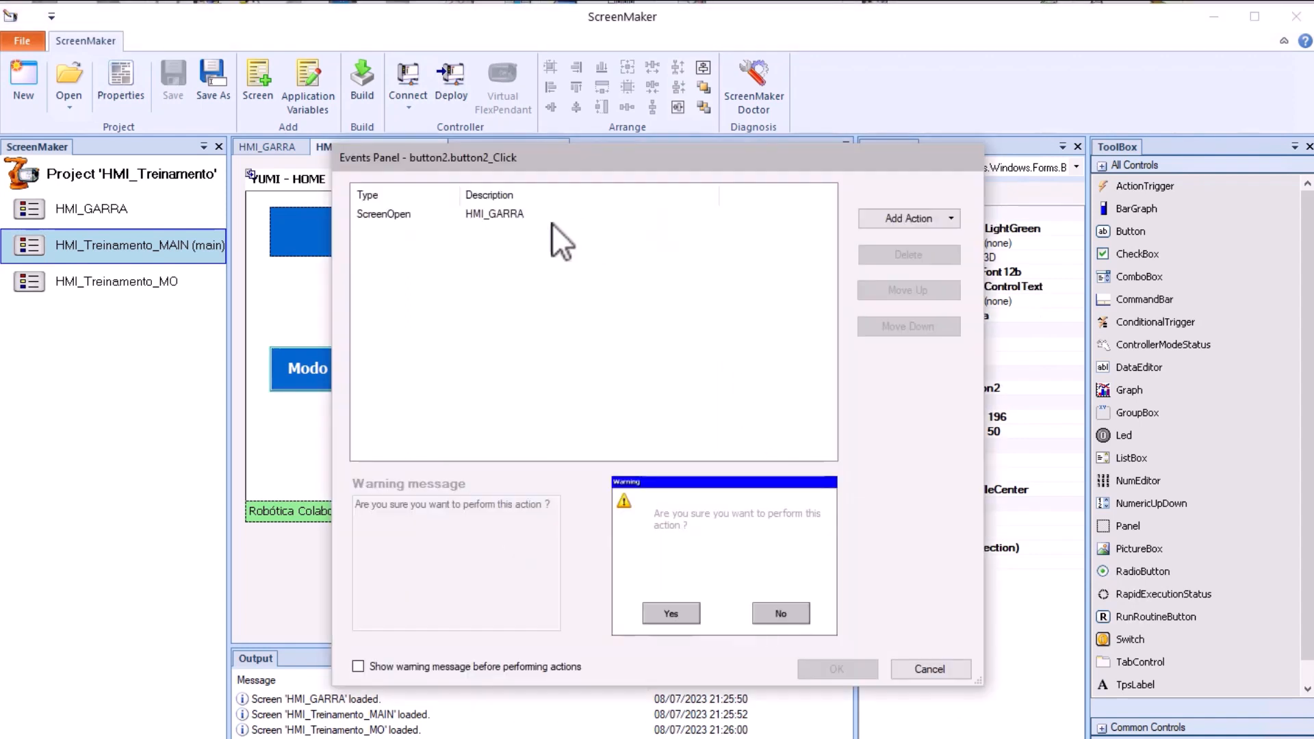
{"action": "left_click", "coordinate": [932, 668]}
{"action": "double_click", "coordinate": [111, 213]}
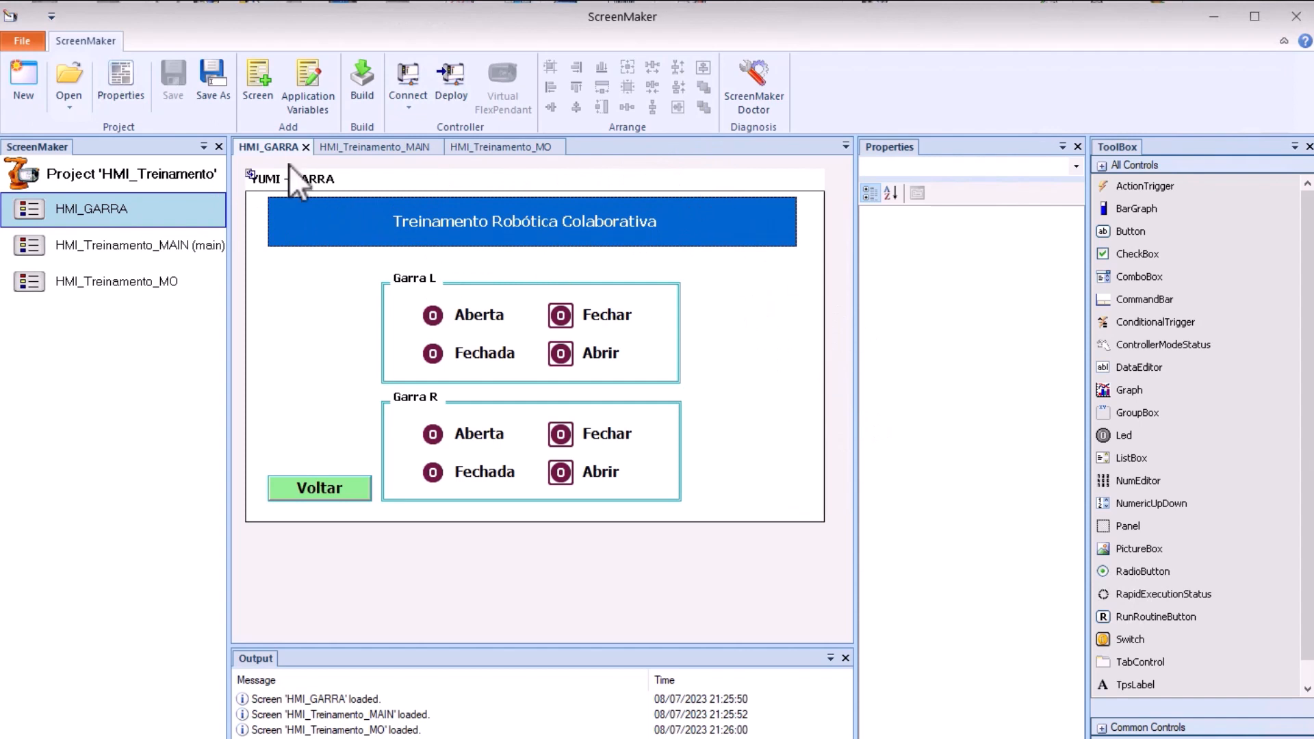
- Inspect the properties of the HMI_GARRA screen, its title panel and label, and the Garra L and Garra R group boxes
{"action": "left_click", "coordinate": [759, 323]}
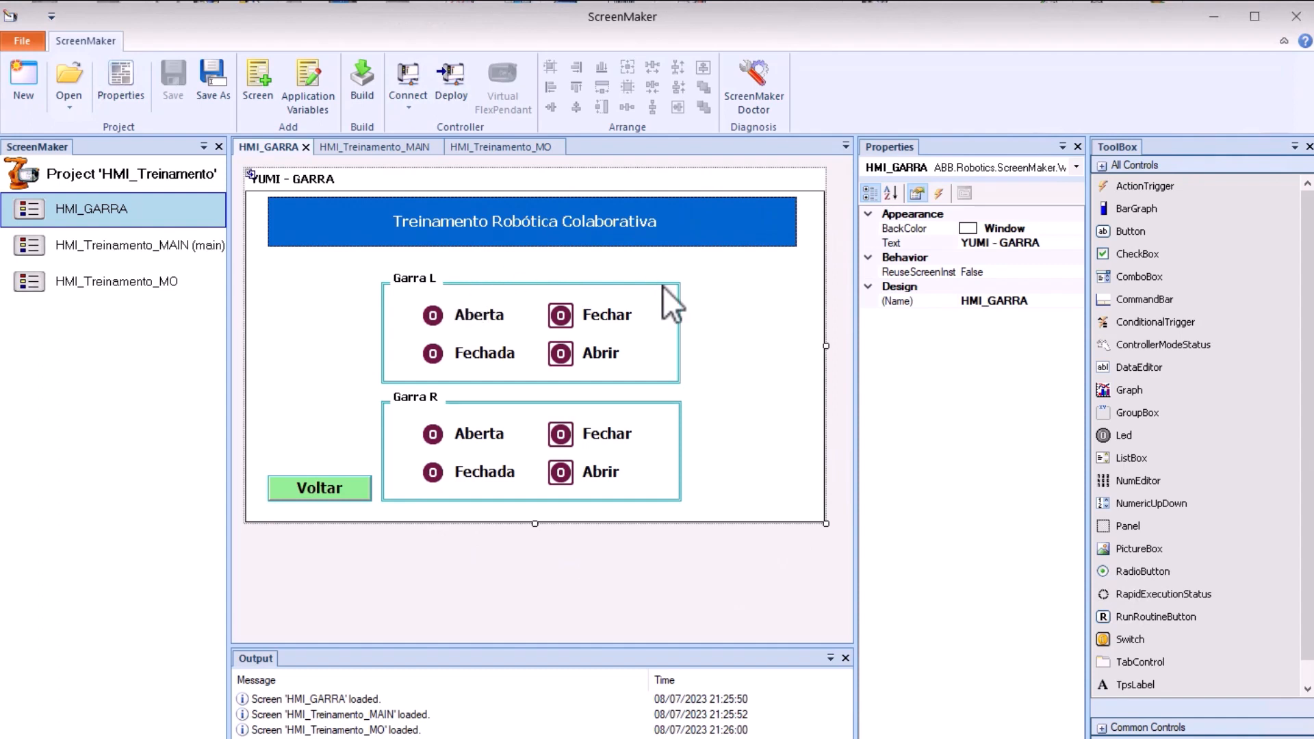
{"action": "left_click", "coordinate": [782, 237]}
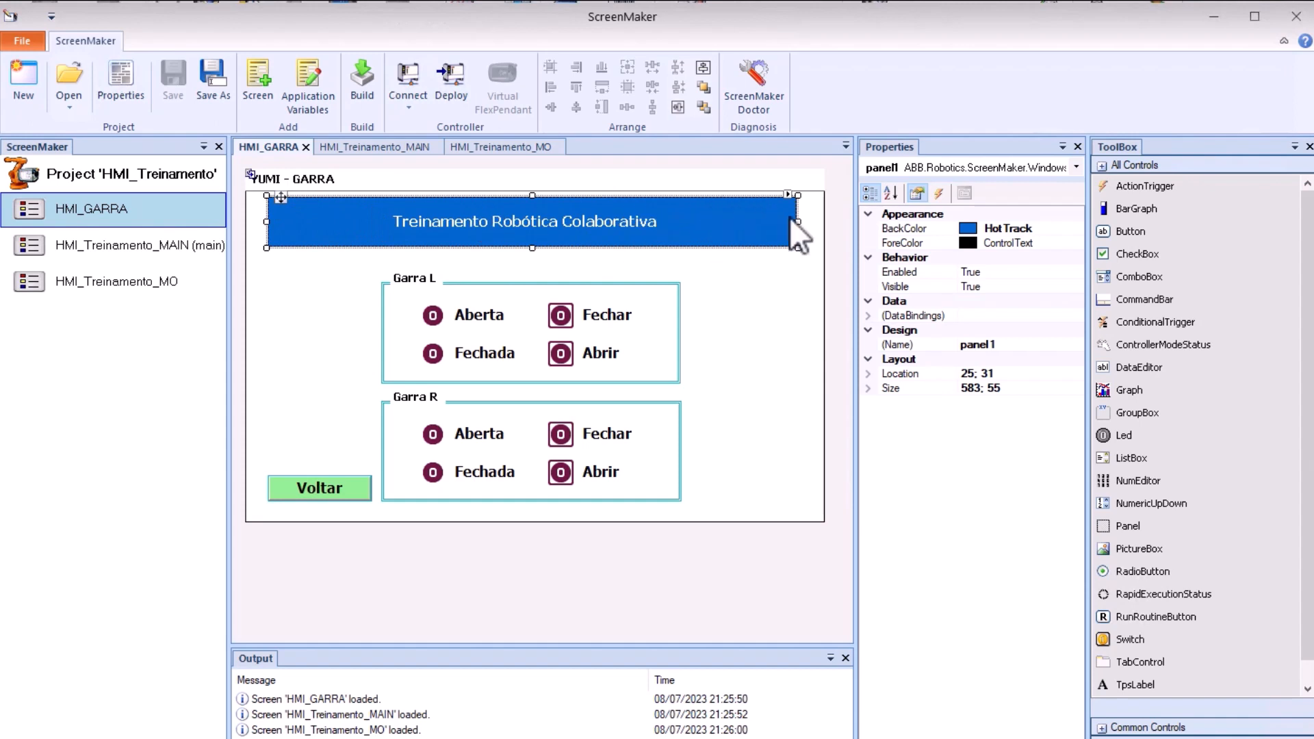
{"action": "left_click", "coordinate": [507, 226]}
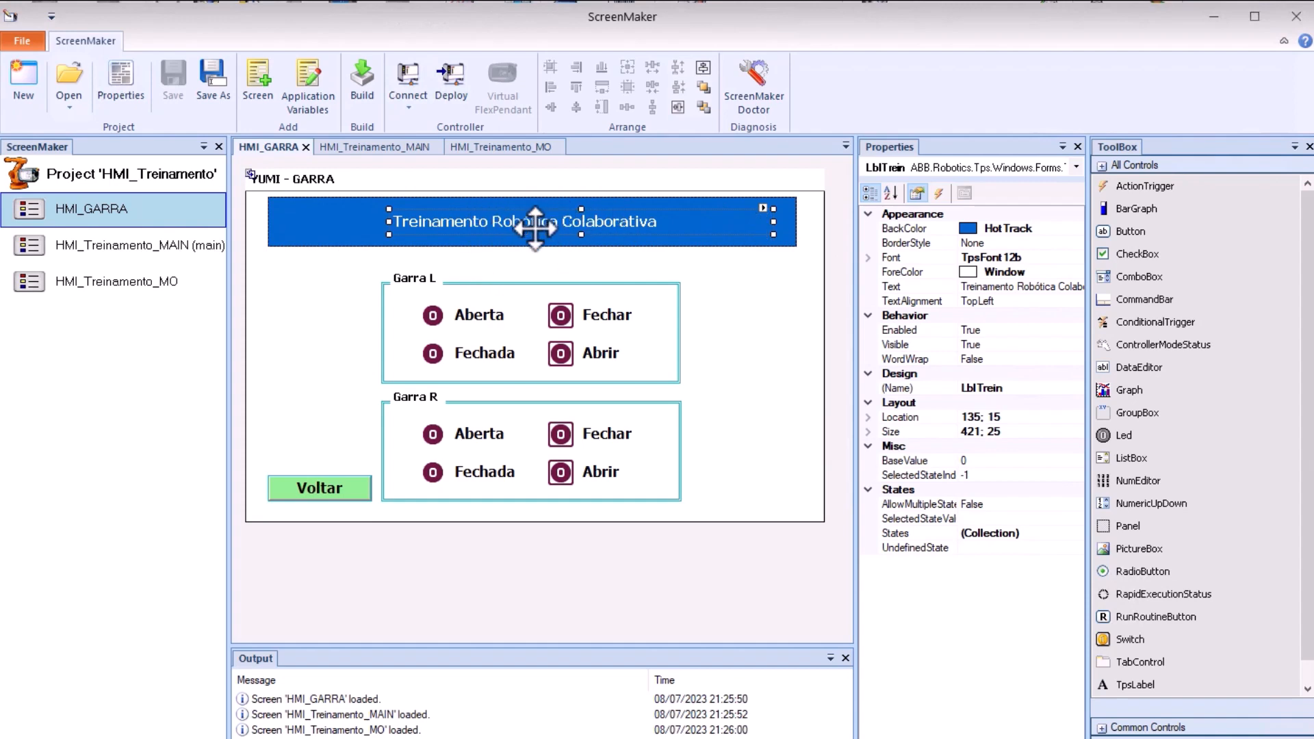
{"action": "left_click", "coordinate": [730, 338]}
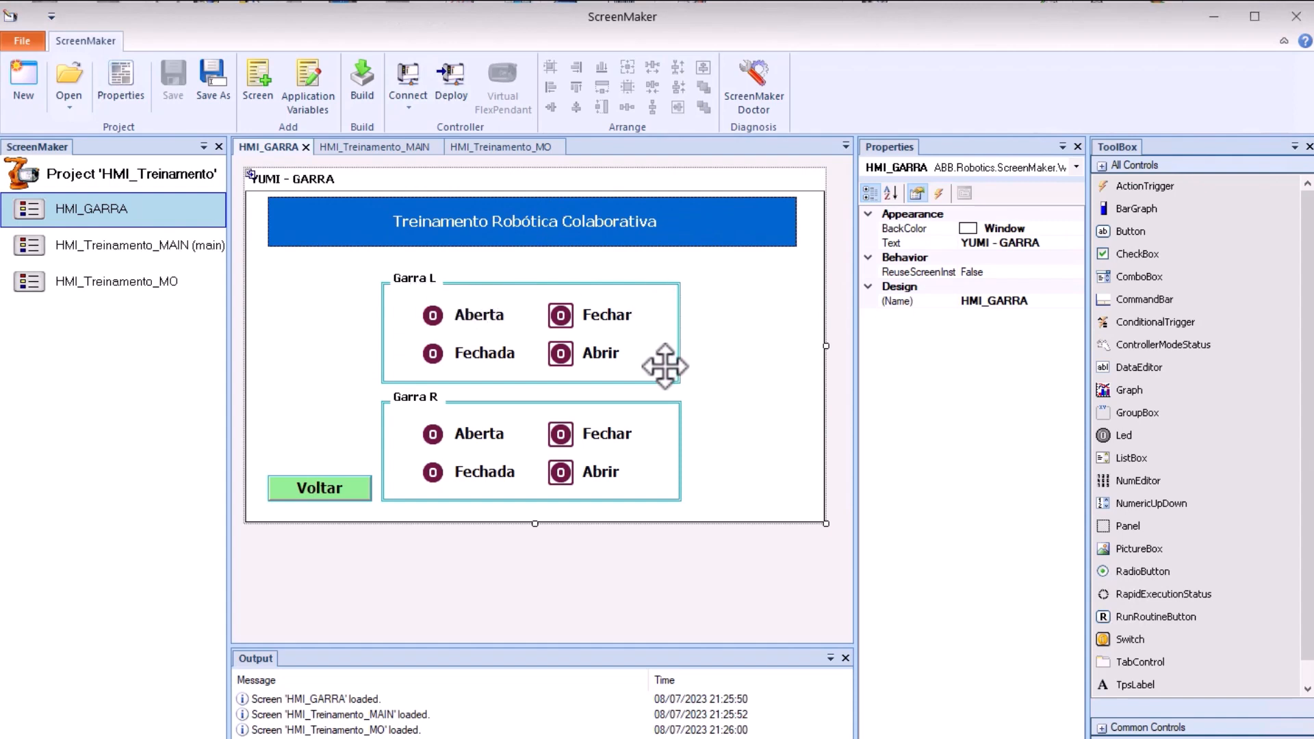
{"action": "left_click", "coordinate": [596, 285]}
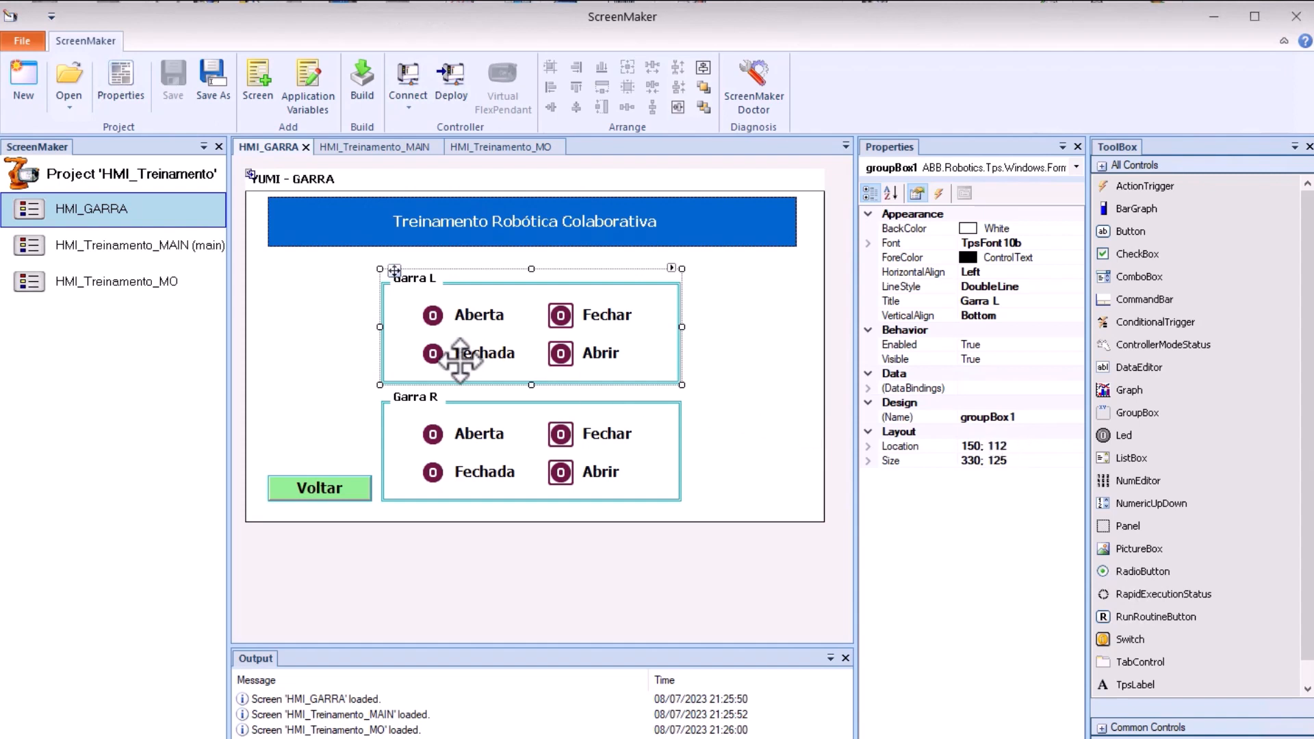
{"action": "left_click", "coordinate": [454, 421]}
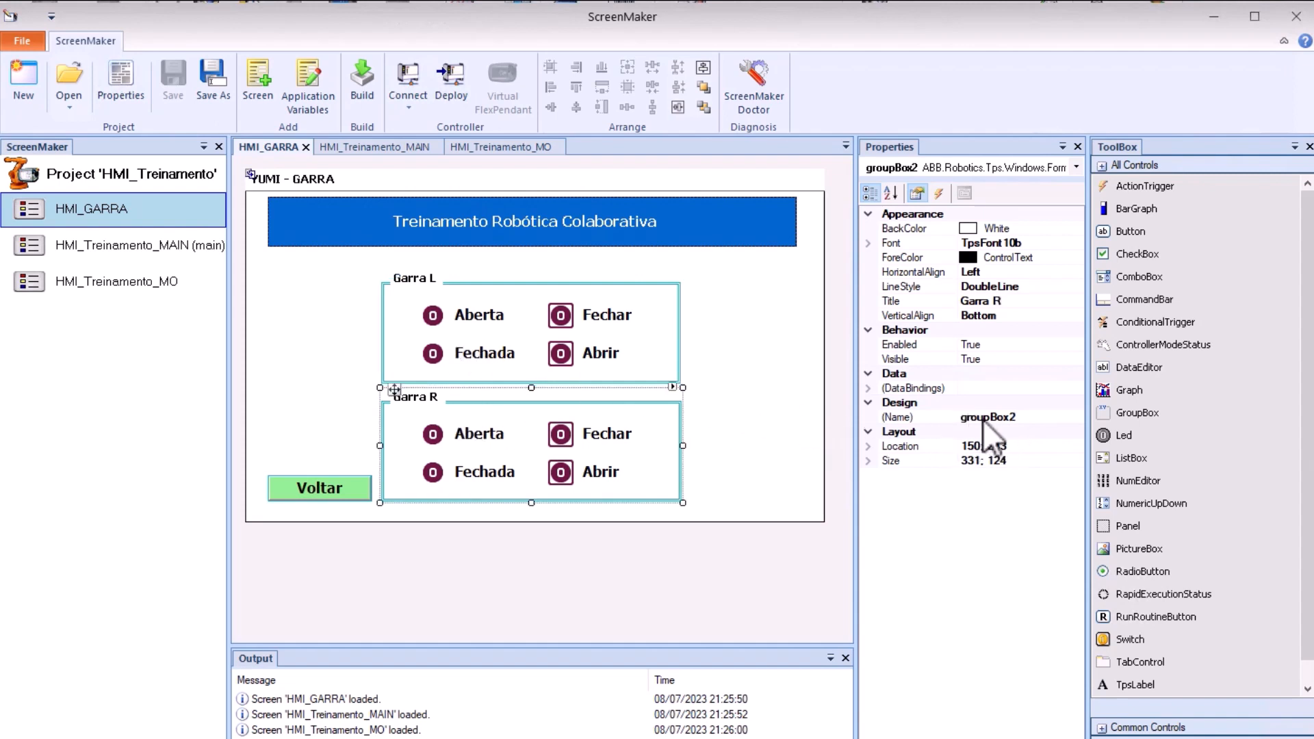
{"action": "left_click", "coordinate": [726, 328]}
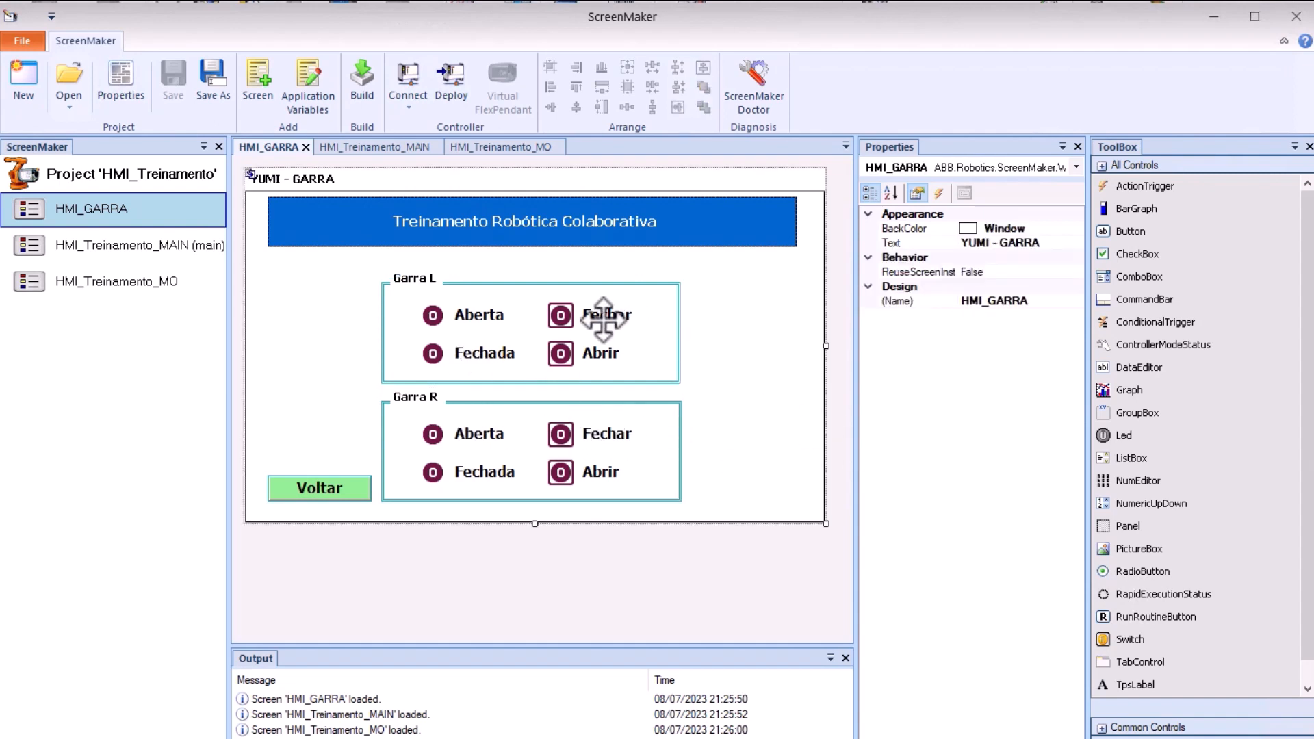
- Try moving the Garra L group box together with the controls inside it
{"action": "left_click", "coordinate": [543, 299]}
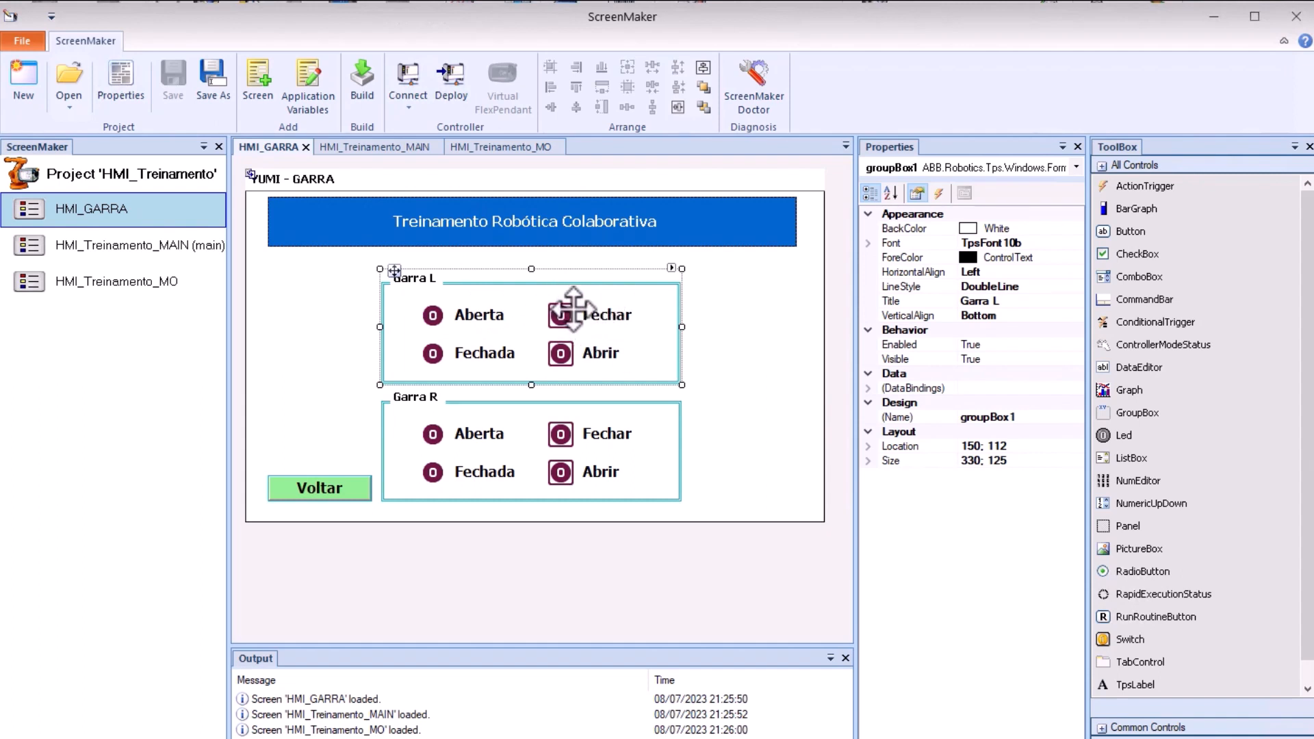
{"action": "mouse_move", "coordinate": [395, 271]}
{"action": "left_mouse_down"}
{"action": "mouse_move", "coordinate": [299, 265]}
{"action": "mouse_move", "coordinate": [387, 279]}
{"action": "left_mouse_up"}
{"action": "left_click", "coordinate": [723, 325]}
{"action": "left_click", "coordinate": [427, 290]}
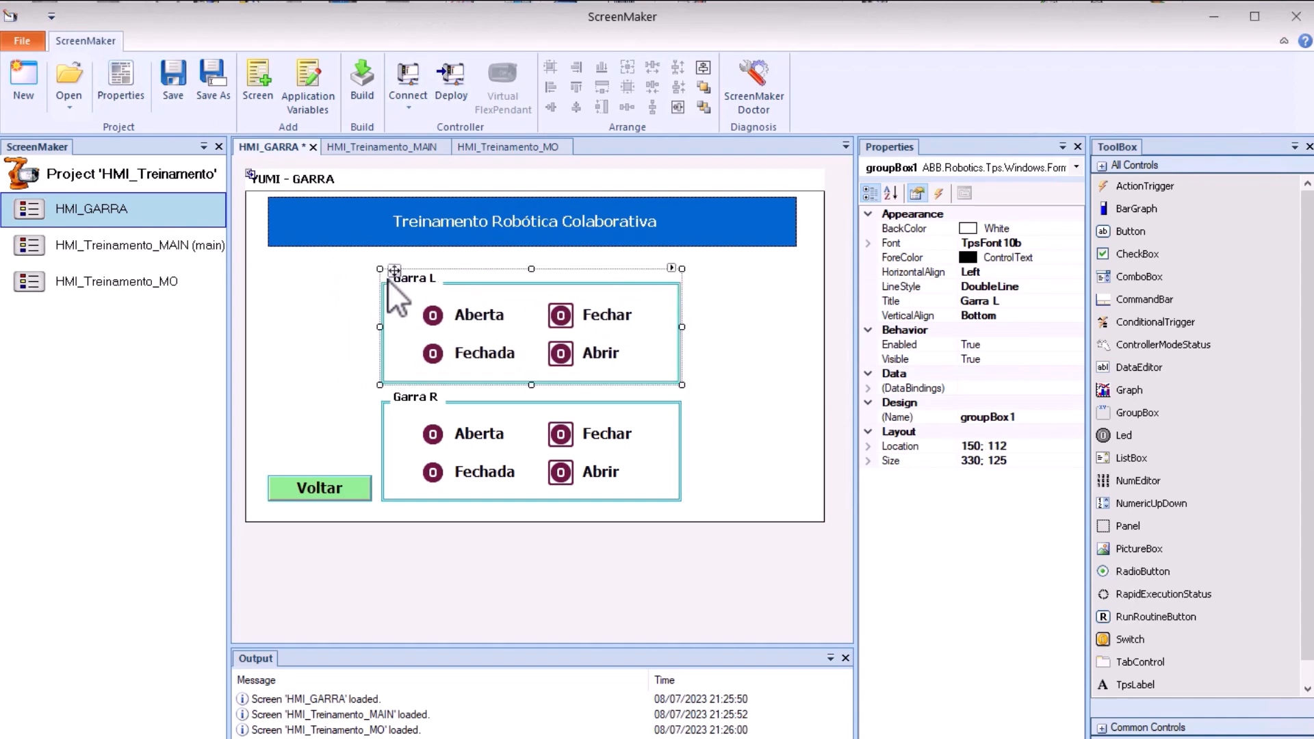
- Move the Fechar switch out of the Garra L group box, and shift the group box to location 147; 112
{"action": "left_click_drag", "start_coordinate": [572, 310], "coordinate": [720, 329]}
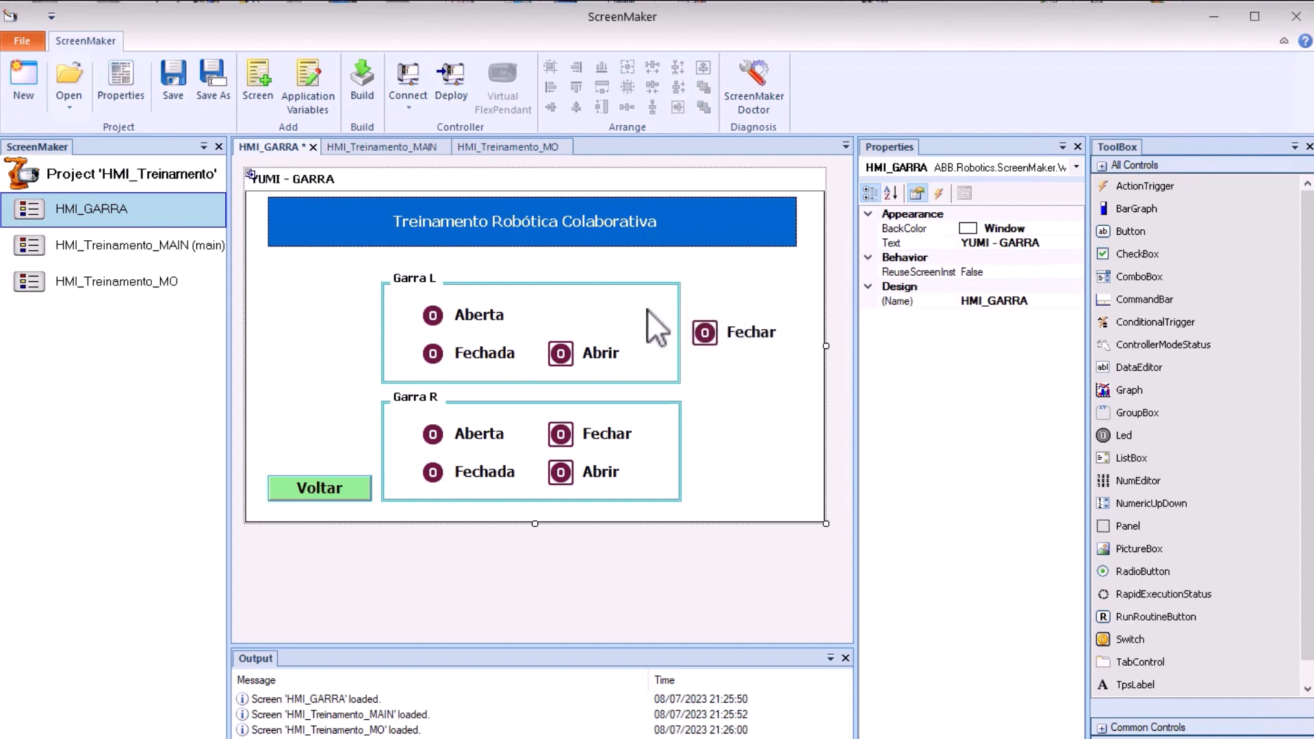
{"action": "left_click", "coordinate": [412, 276]}
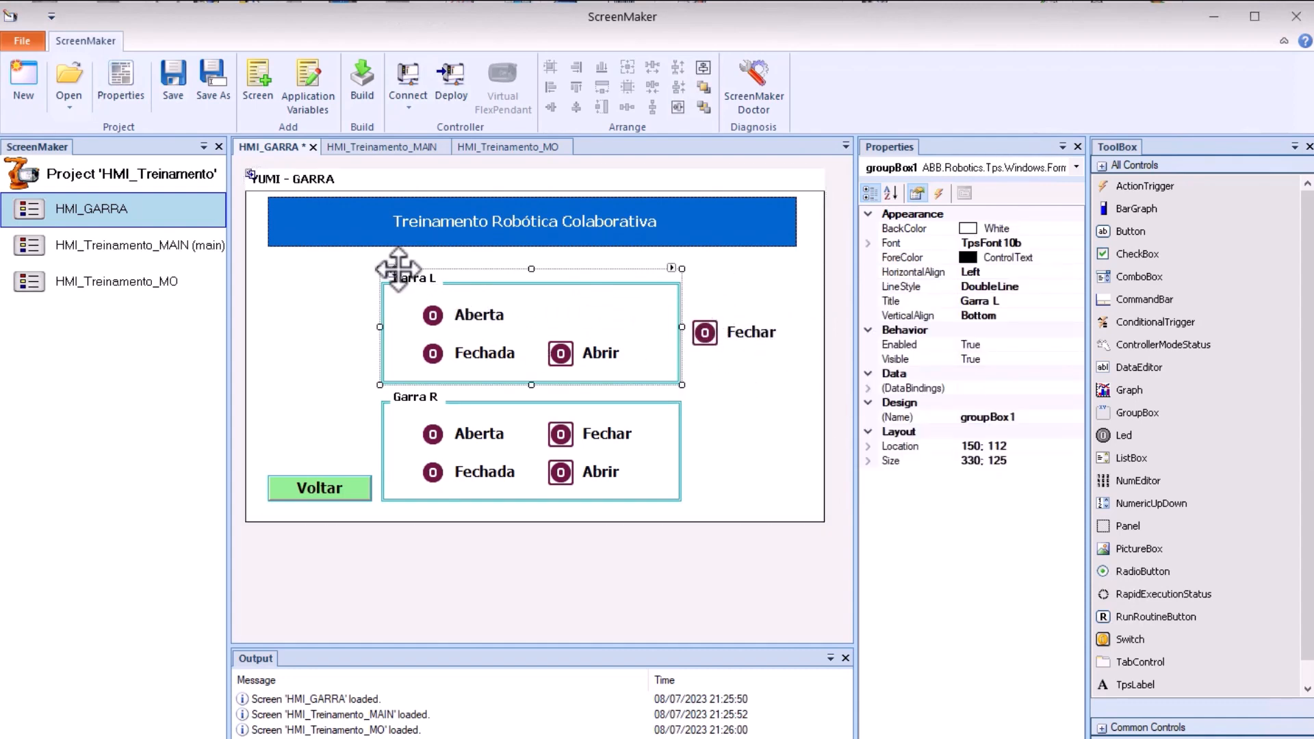
{"action": "mouse_move", "coordinate": [398, 269]}
{"action": "left_mouse_down"}
{"action": "mouse_move", "coordinate": [357, 270]}
{"action": "mouse_move", "coordinate": [383, 272]}
{"action": "left_mouse_up"}
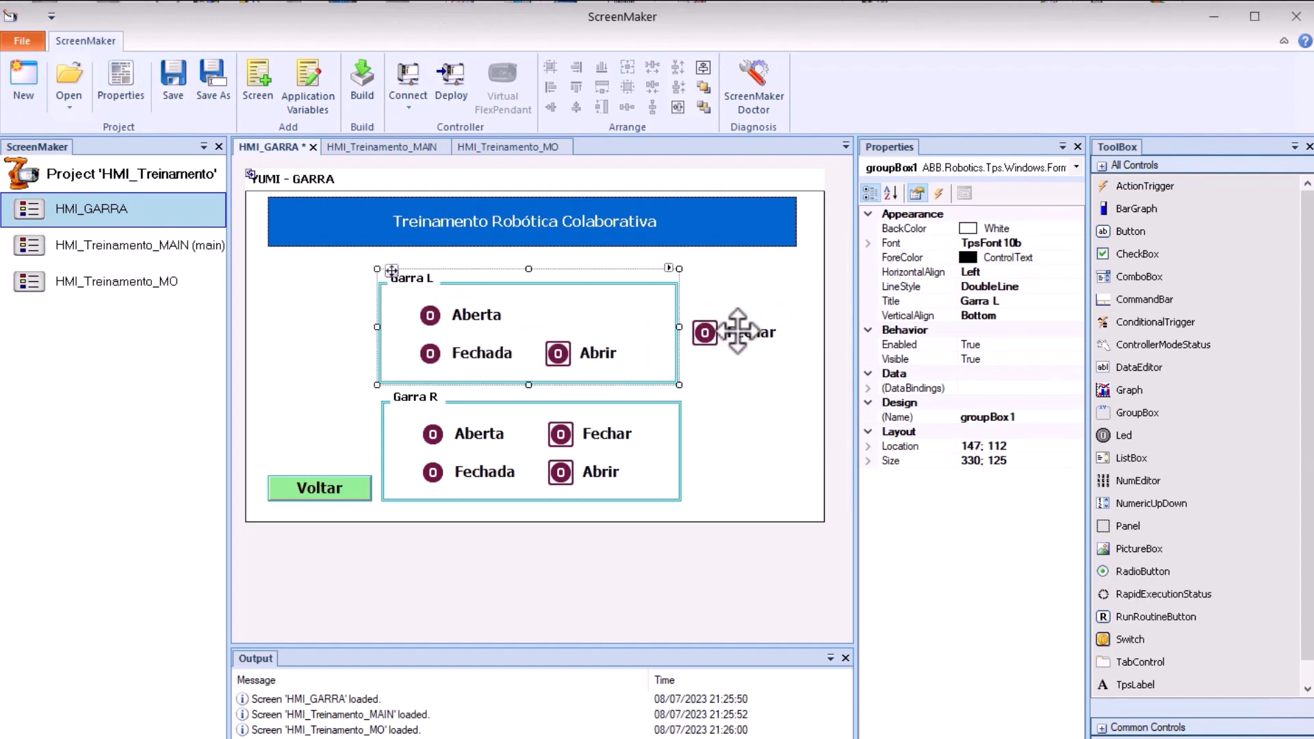
- Put the Fechar switch back inside the Garra L group box at location 182; 32, above the Abrir switch
{"action": "left_click_drag", "start_coordinate": [737, 331], "coordinate": [668, 306]}
{"action": "left_click", "coordinate": [742, 404]}
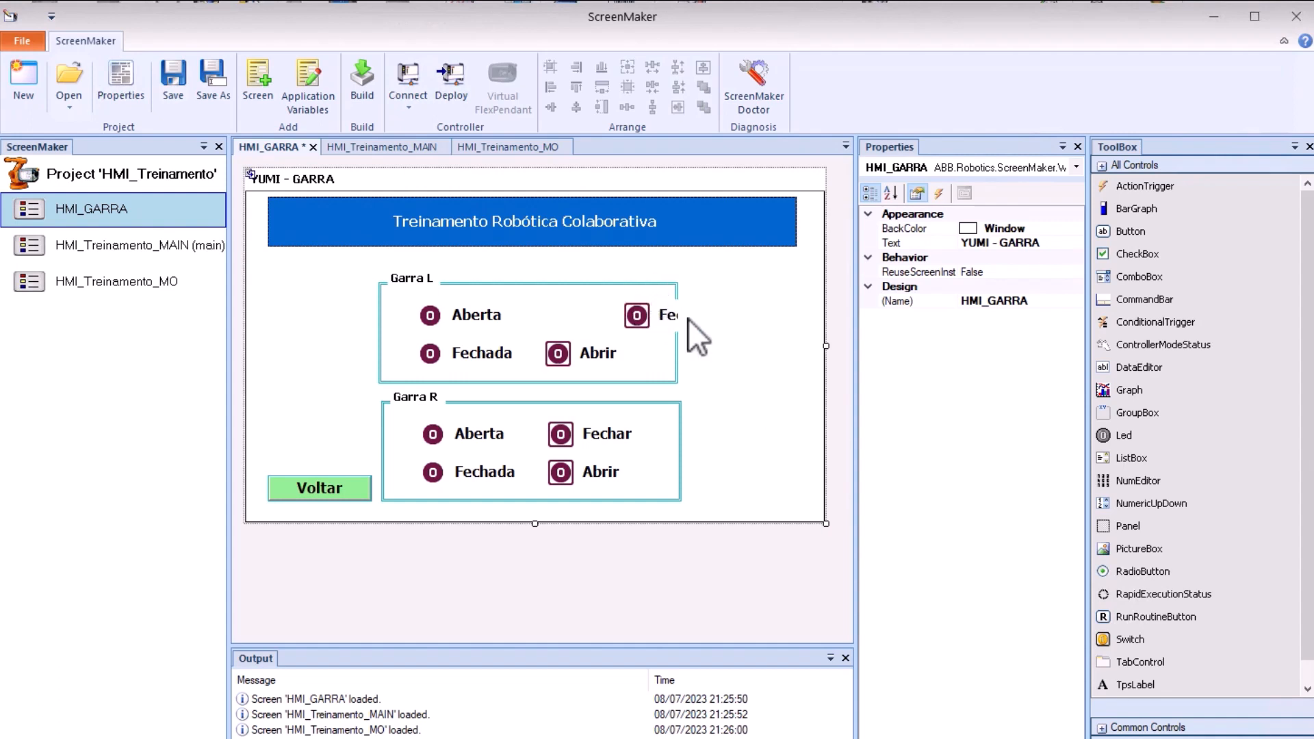
{"action": "left_click_drag", "start_coordinate": [659, 315], "coordinate": [577, 315]}
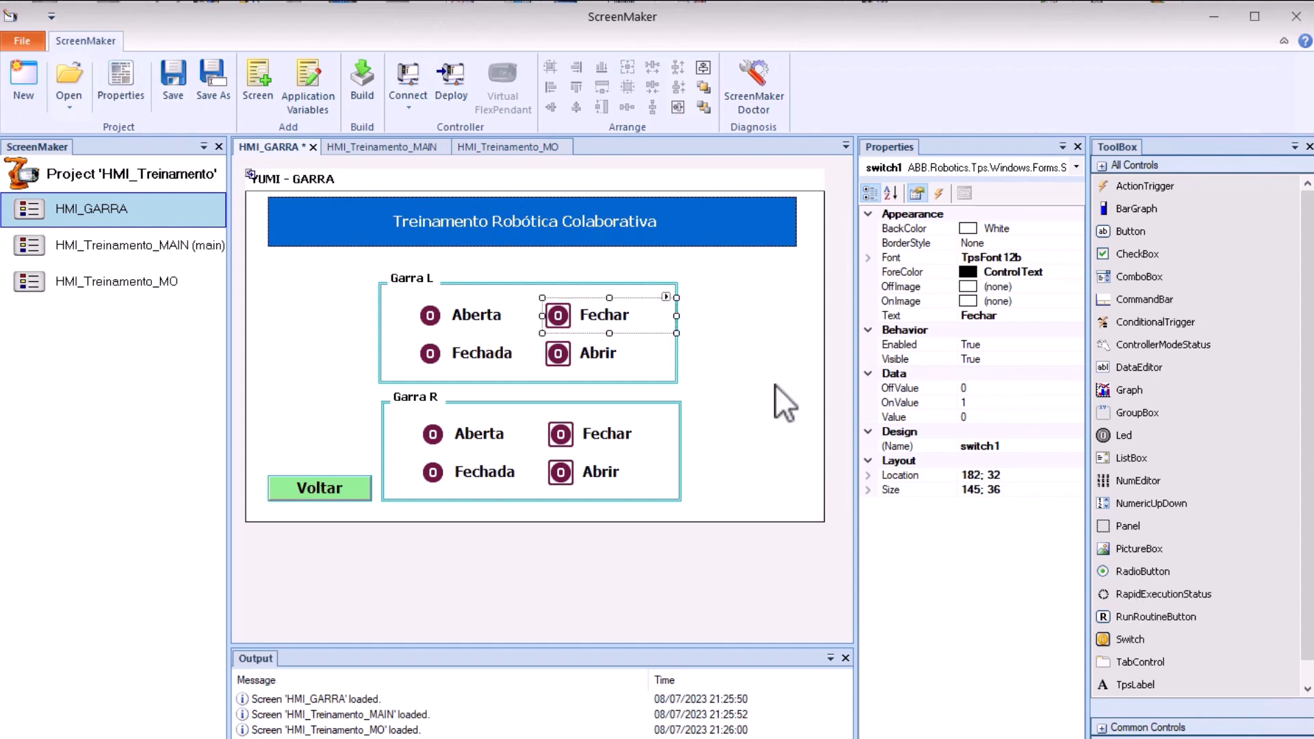
{"action": "left_click", "coordinate": [787, 387]}
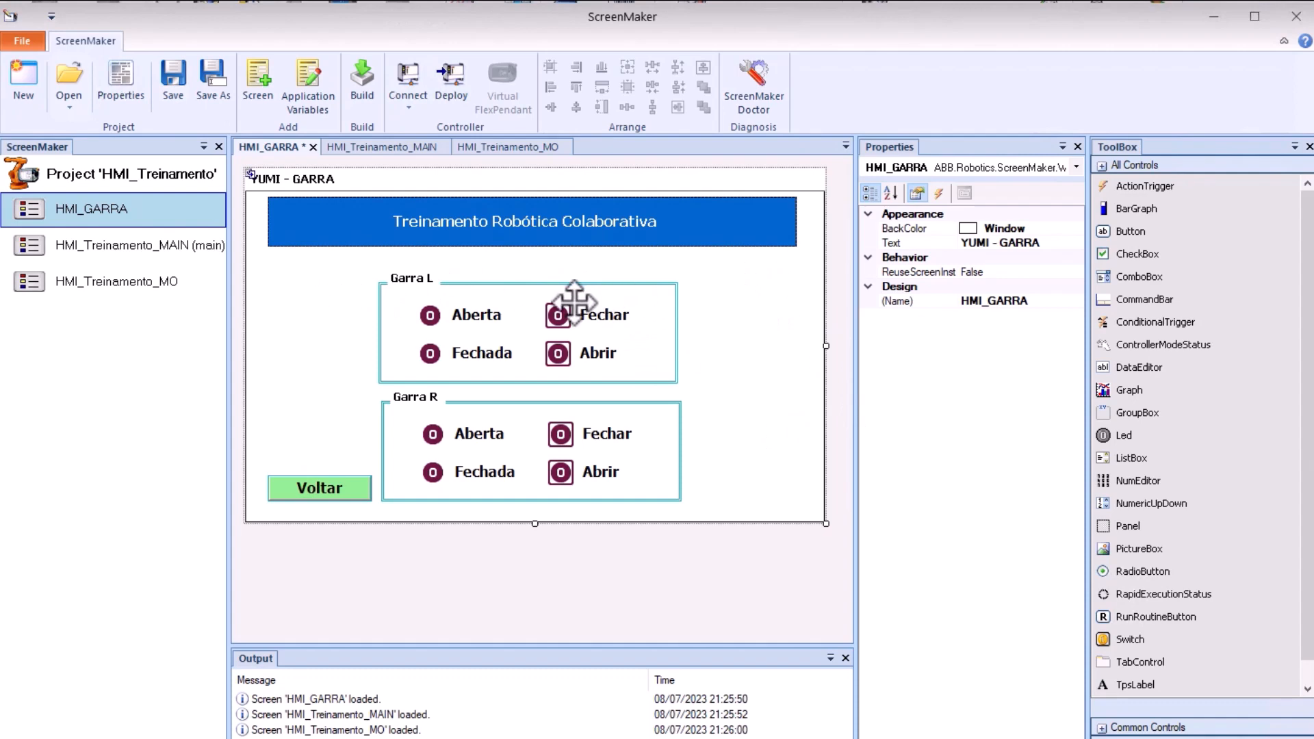
- Compare the properties of the Aberta LED and the Fechar switch in the Garra L group box
{"action": "left_click", "coordinate": [468, 318]}
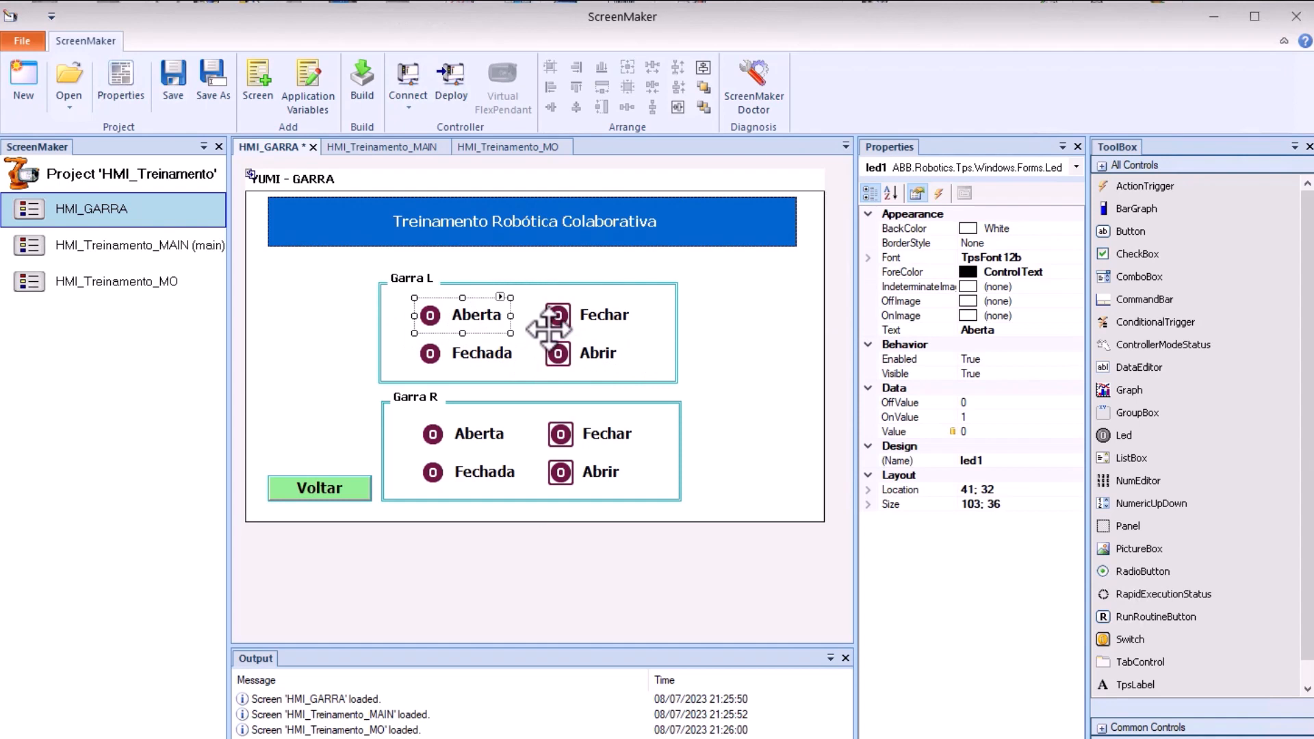
{"action": "left_click", "coordinate": [569, 316]}
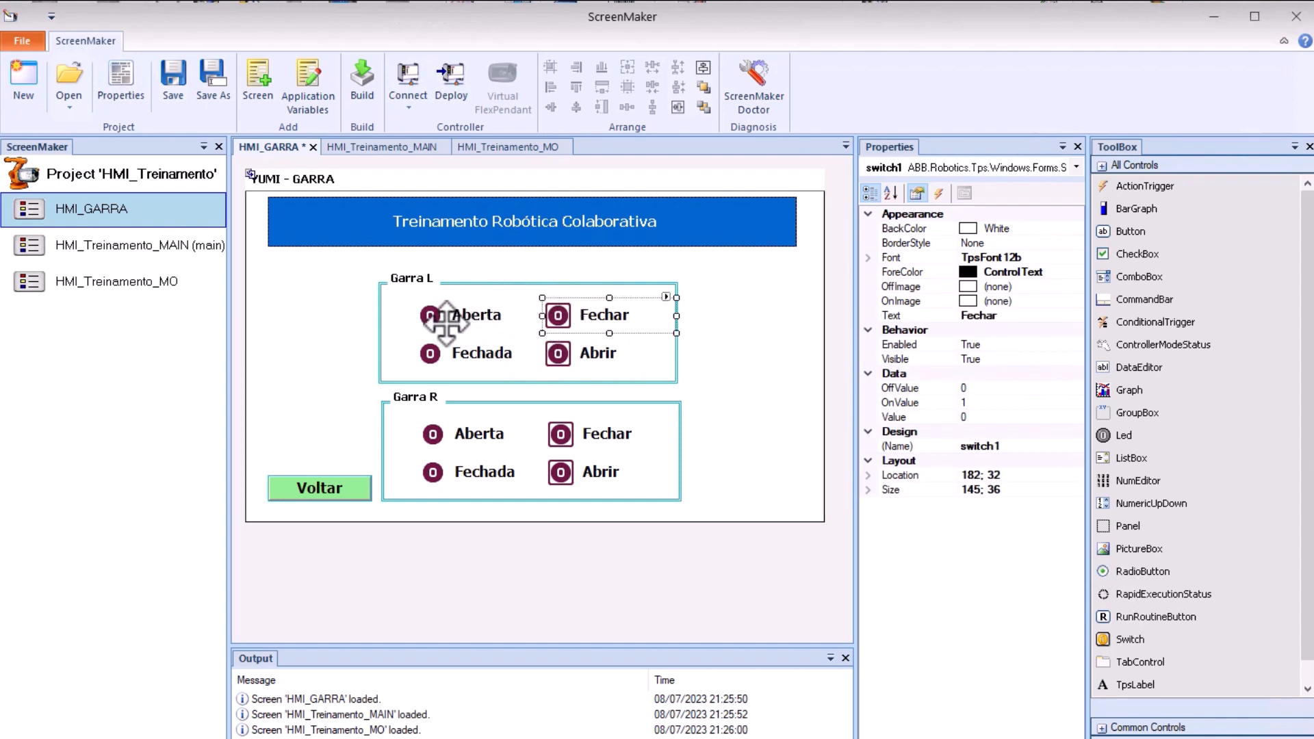
{"action": "left_click", "coordinate": [454, 318]}
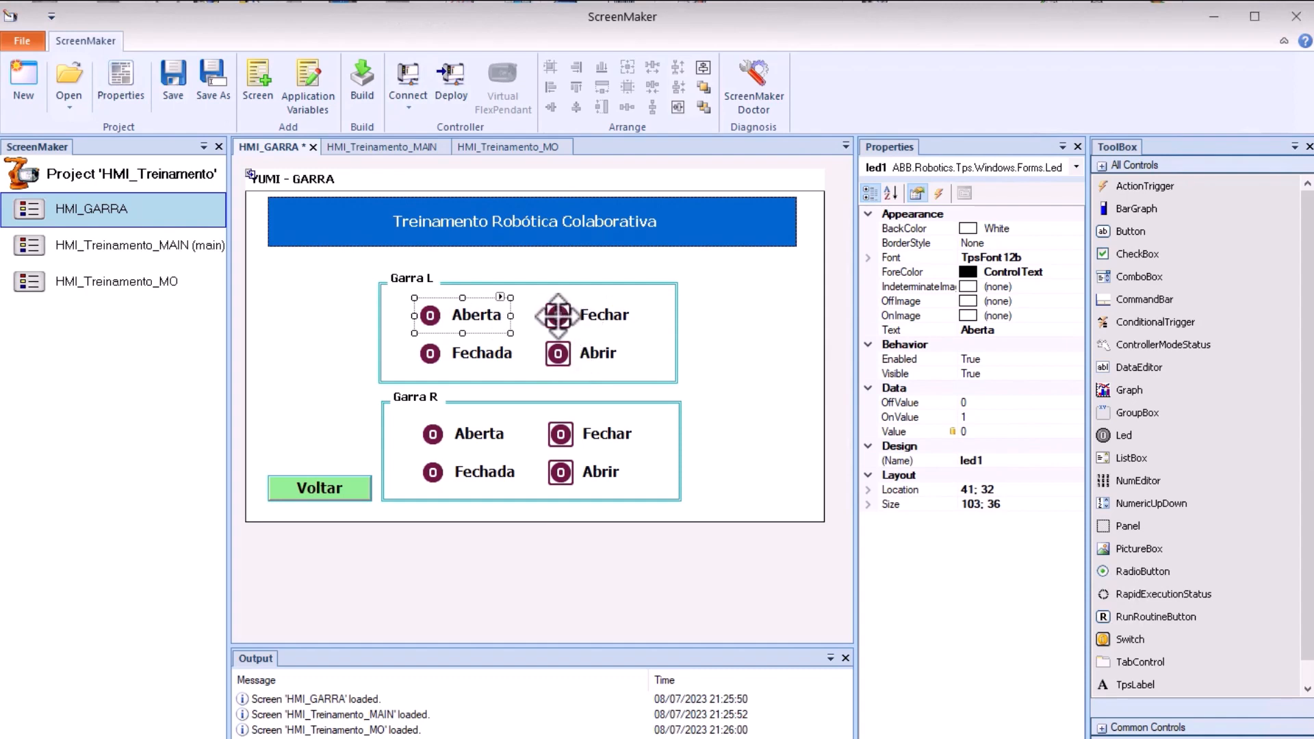
{"action": "left_click", "coordinate": [558, 316]}
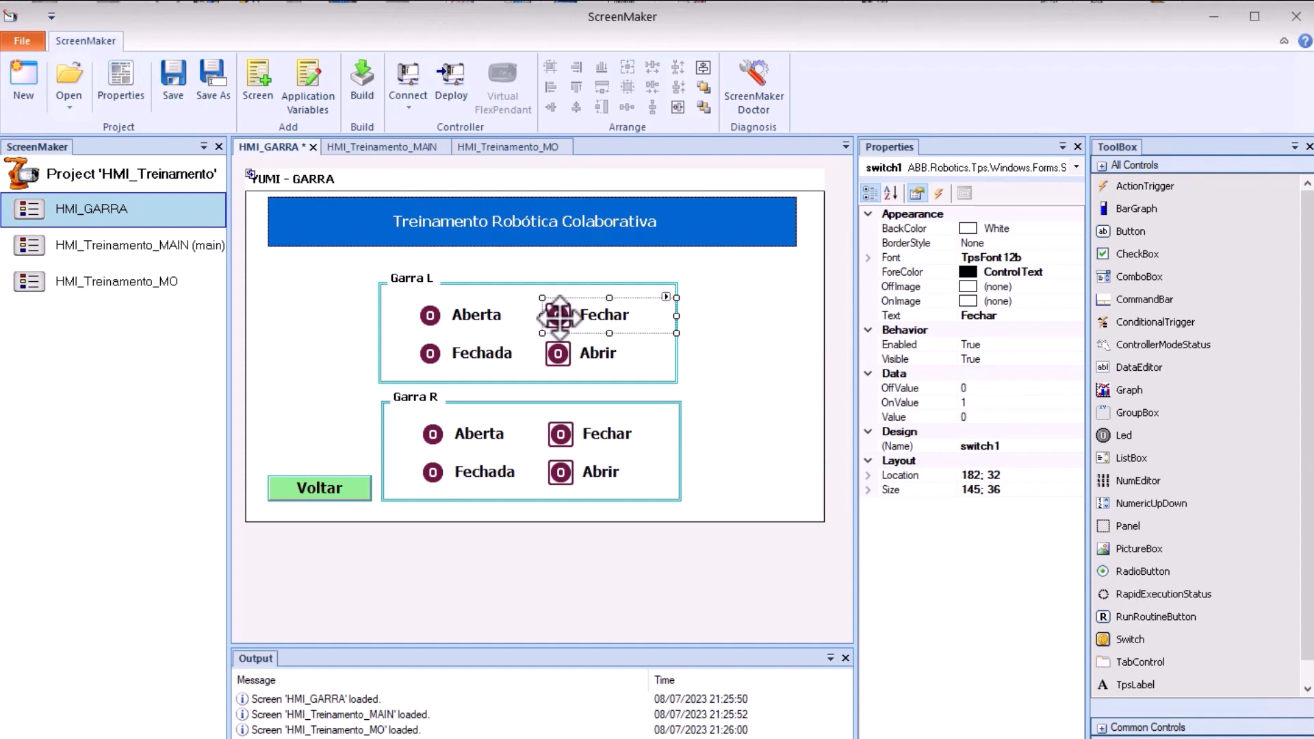
{"action": "left_click", "coordinate": [438, 319]}
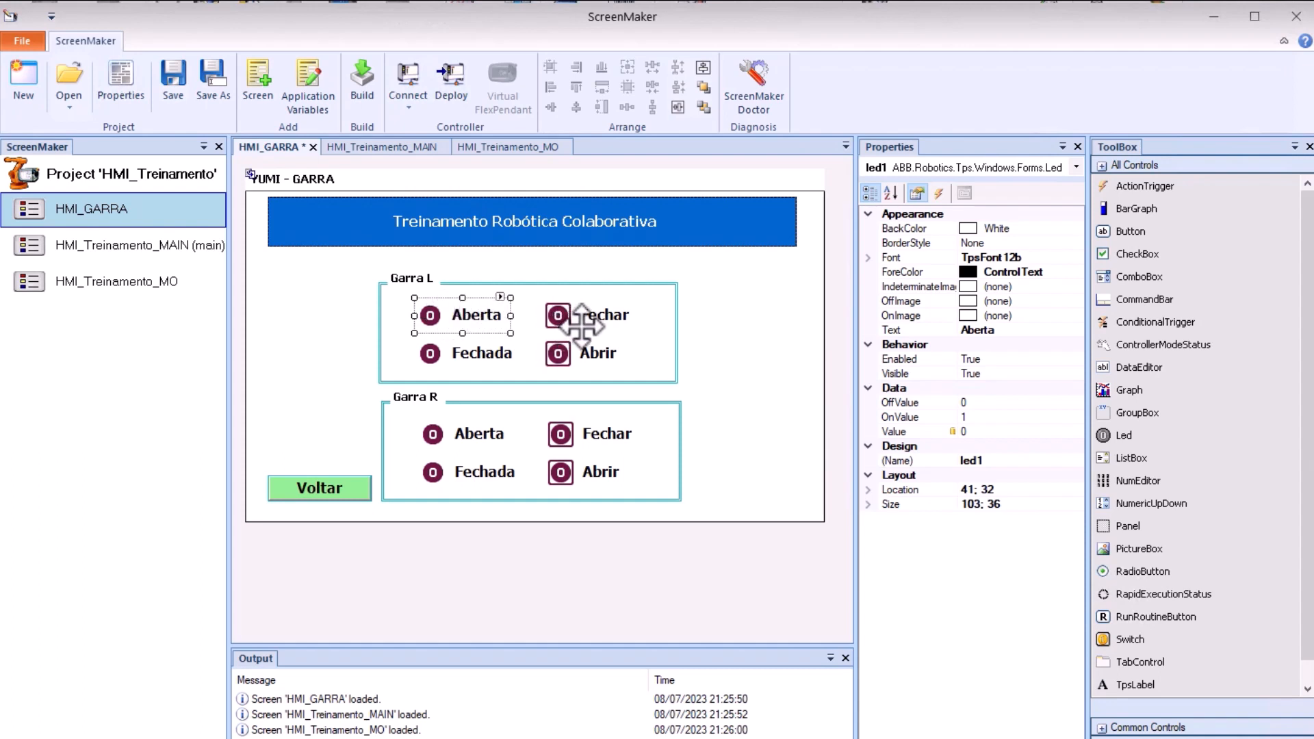
{"action": "left_click", "coordinate": [555, 316]}
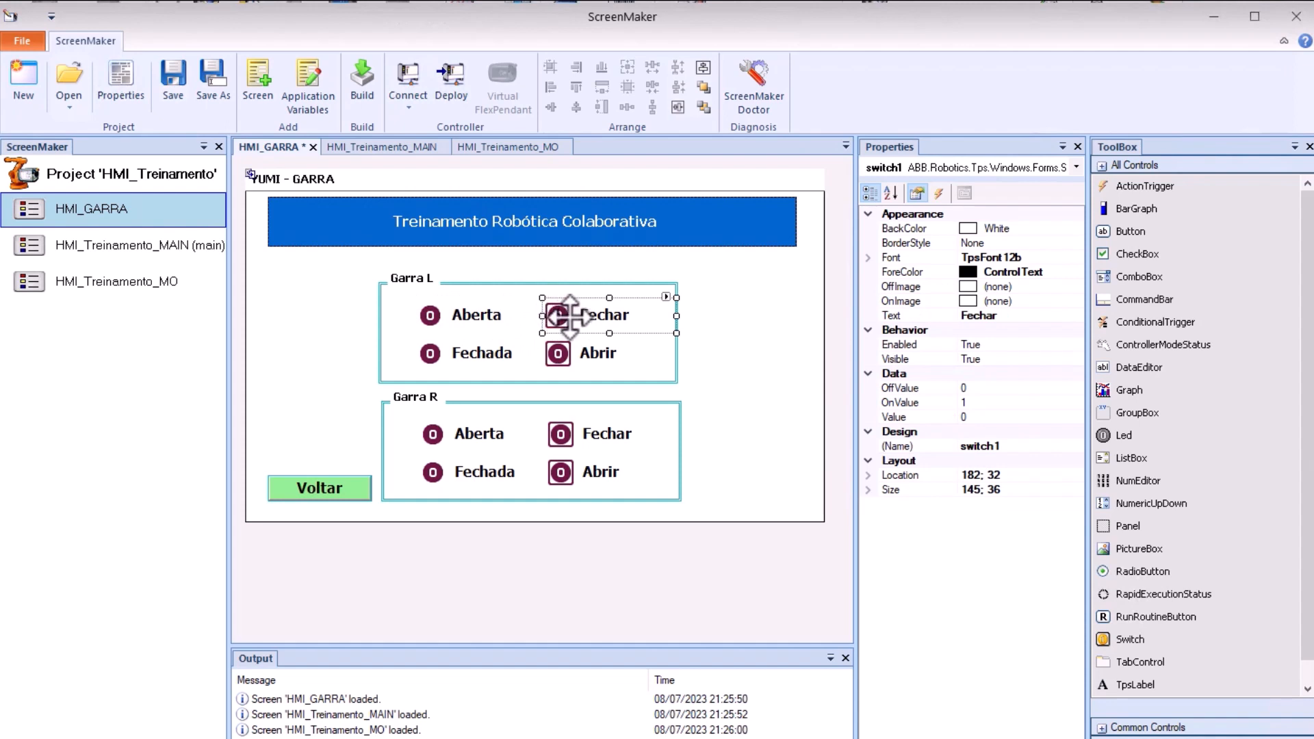
- Examine the signal set and signal reset actions in the click event of the Garra L Fechar switch
{"action": "double_click", "coordinate": [566, 316]}
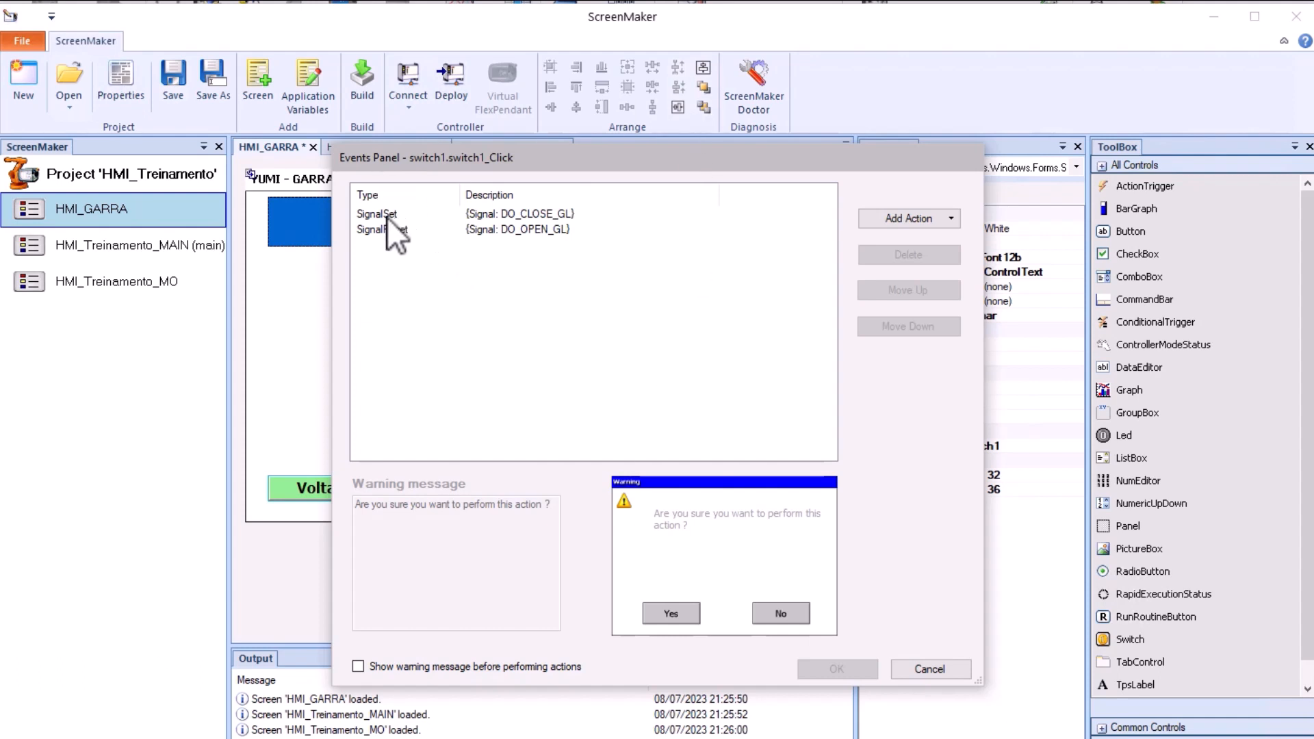
{"action": "left_click", "coordinate": [528, 215]}
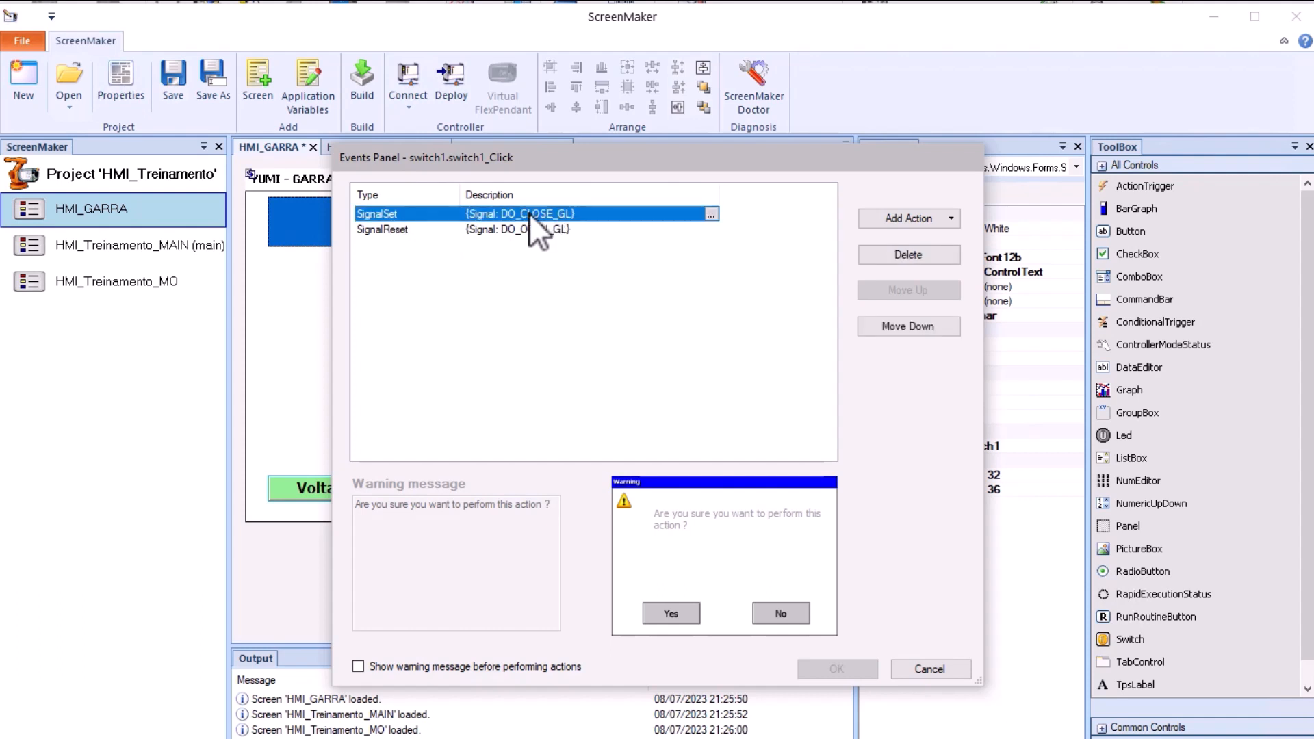
{"action": "left_click", "coordinate": [419, 229]}
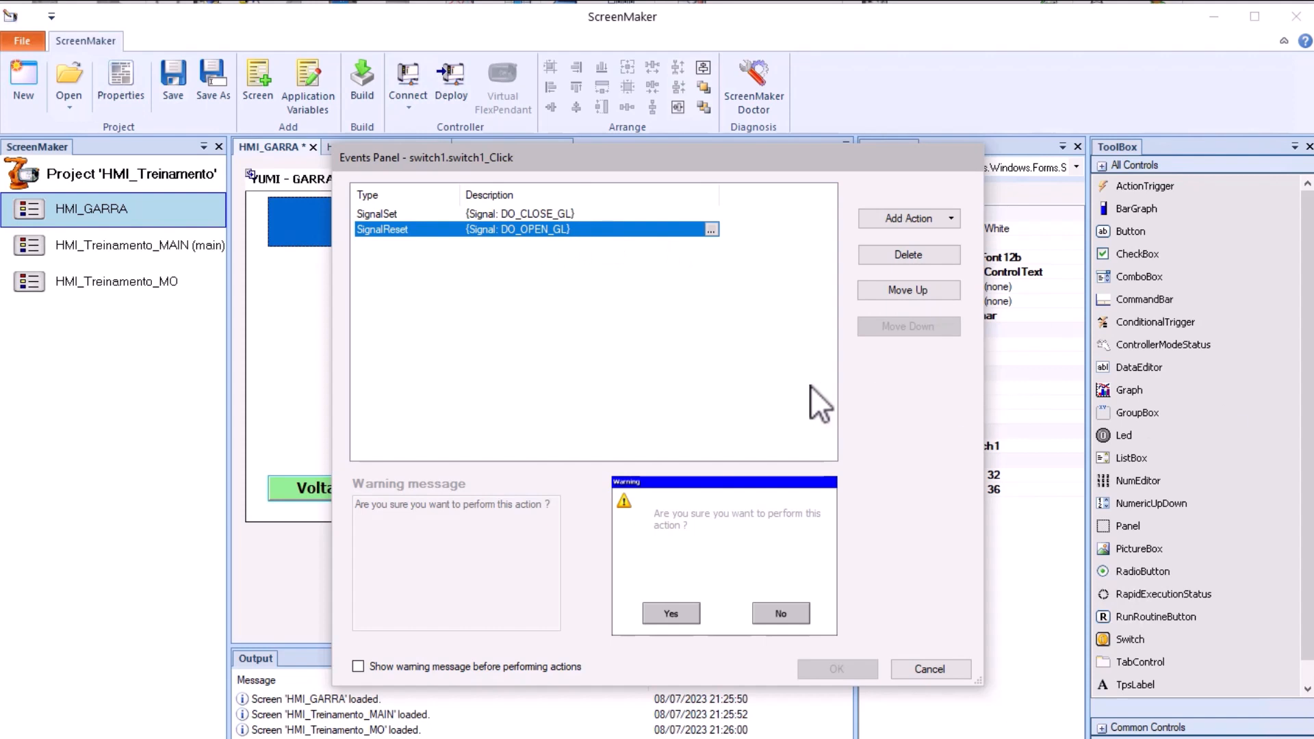
{"action": "left_click", "coordinate": [605, 311]}
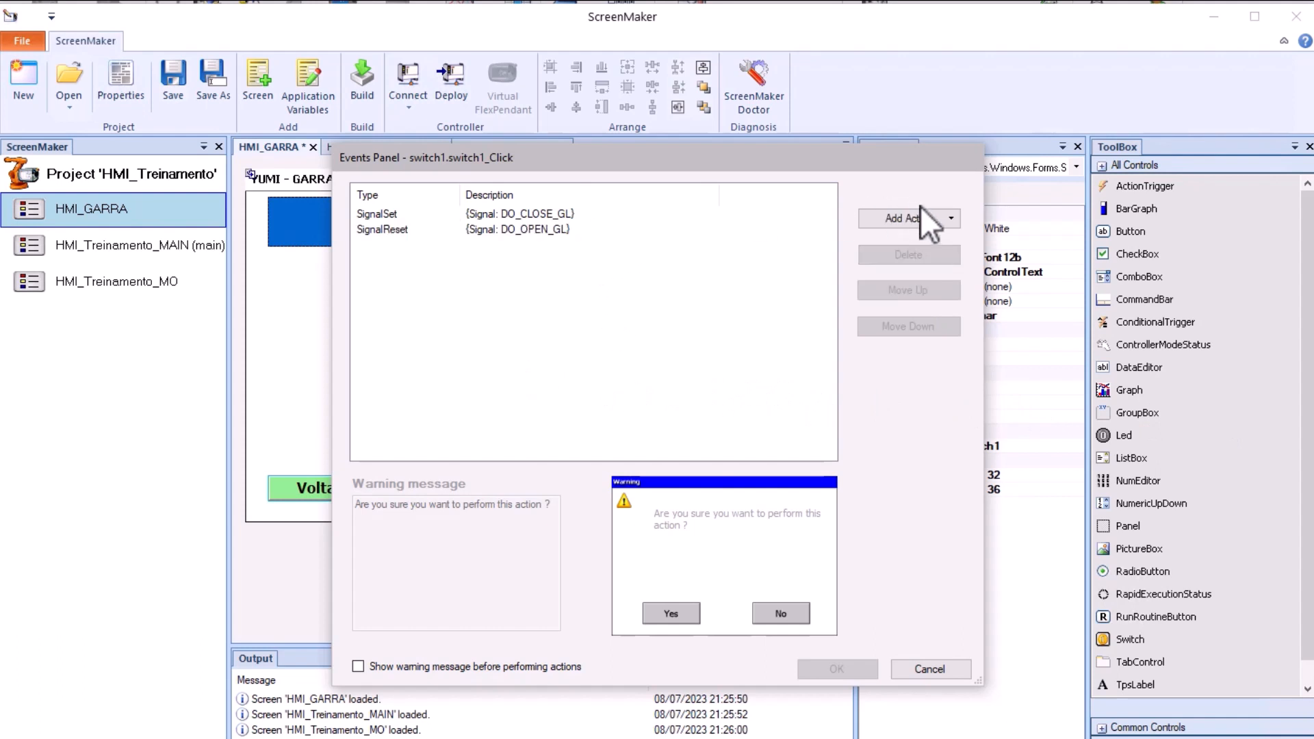
- Try to add a set digital signal action to the click event of the Garra L Fechar switch
{"action": "left_click", "coordinate": [910, 220]}
{"action": "mouse_move", "coordinate": [941, 270]}
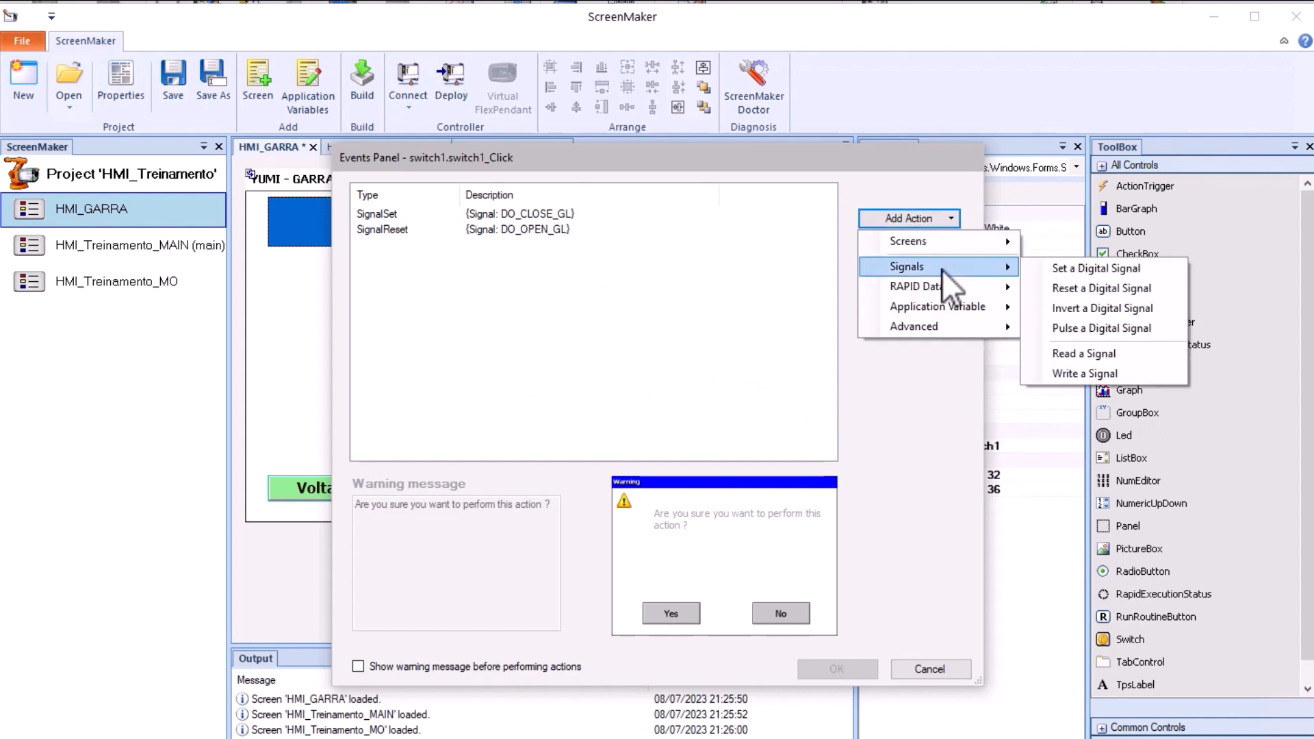
{"action": "left_click", "coordinate": [1063, 277]}
{"action": "left_click", "coordinate": [866, 457]}
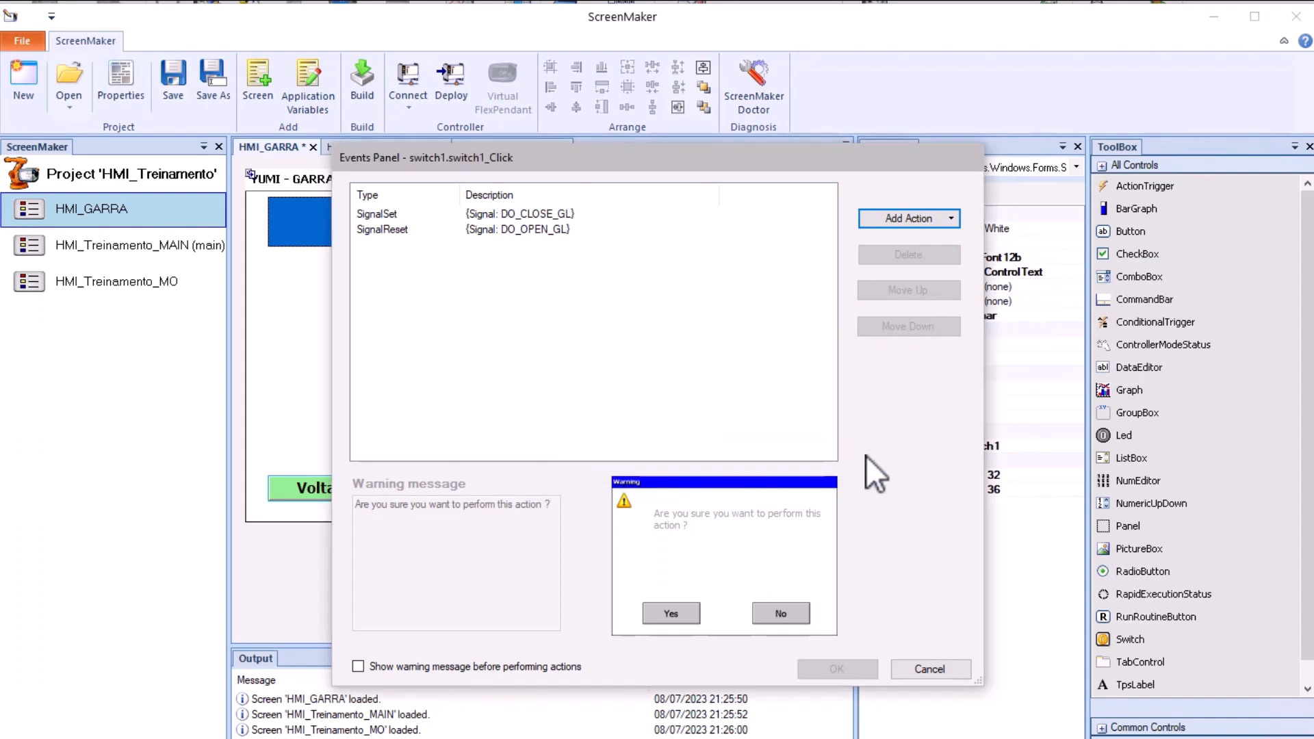
{"action": "left_click", "coordinate": [908, 218]}
{"action": "mouse_move", "coordinate": [972, 266]}
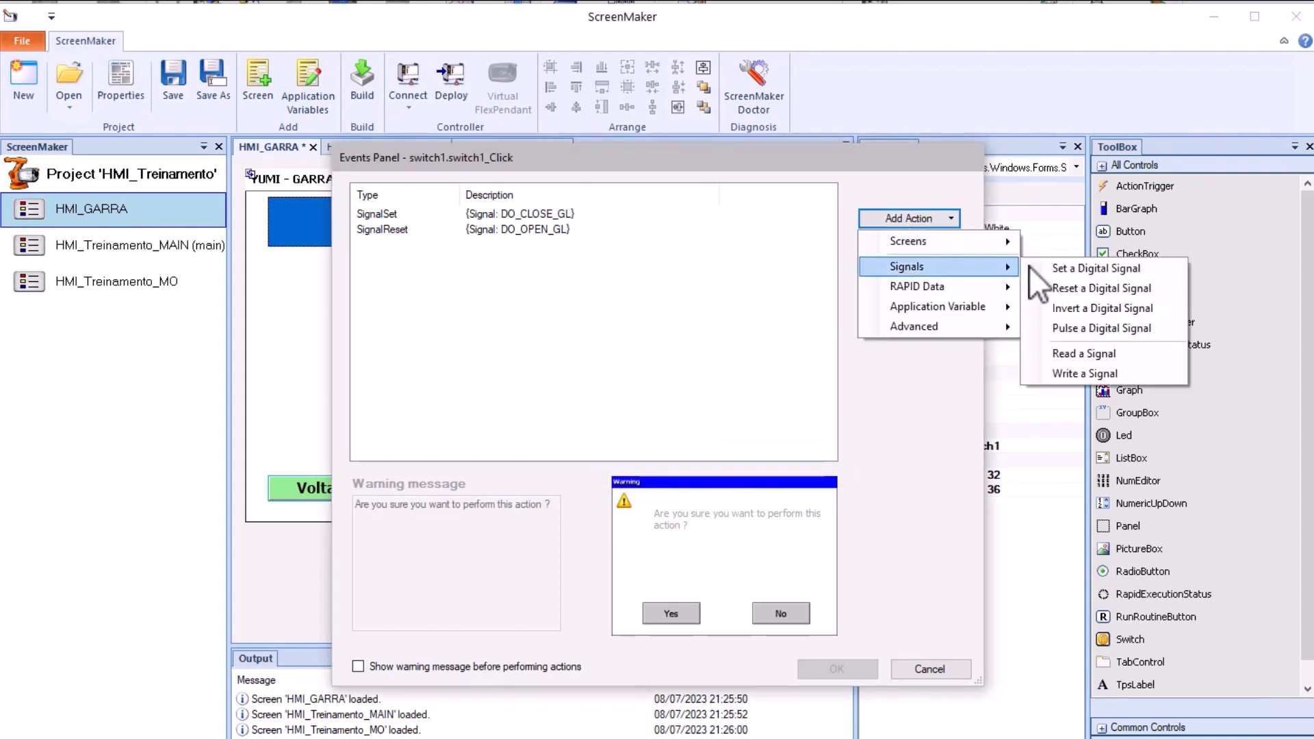
{"action": "left_click", "coordinate": [1057, 266]}
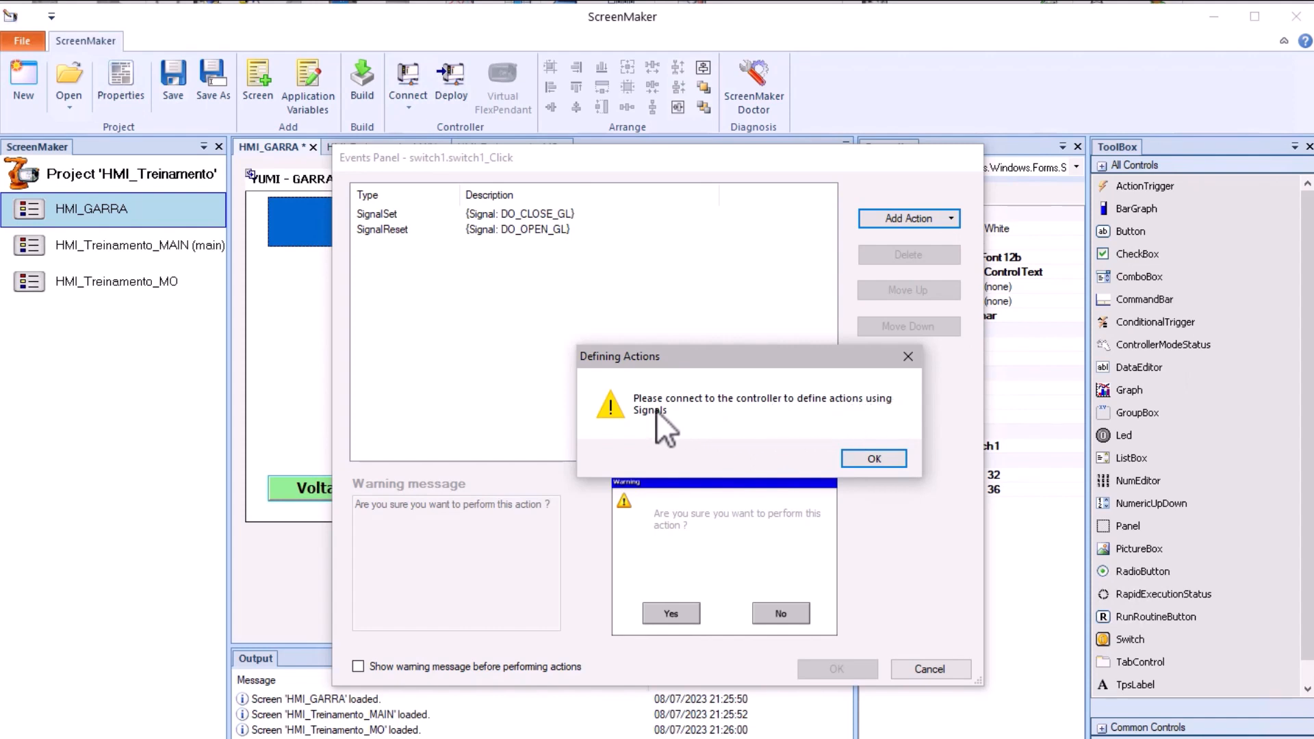
{"action": "left_click", "coordinate": [877, 457]}
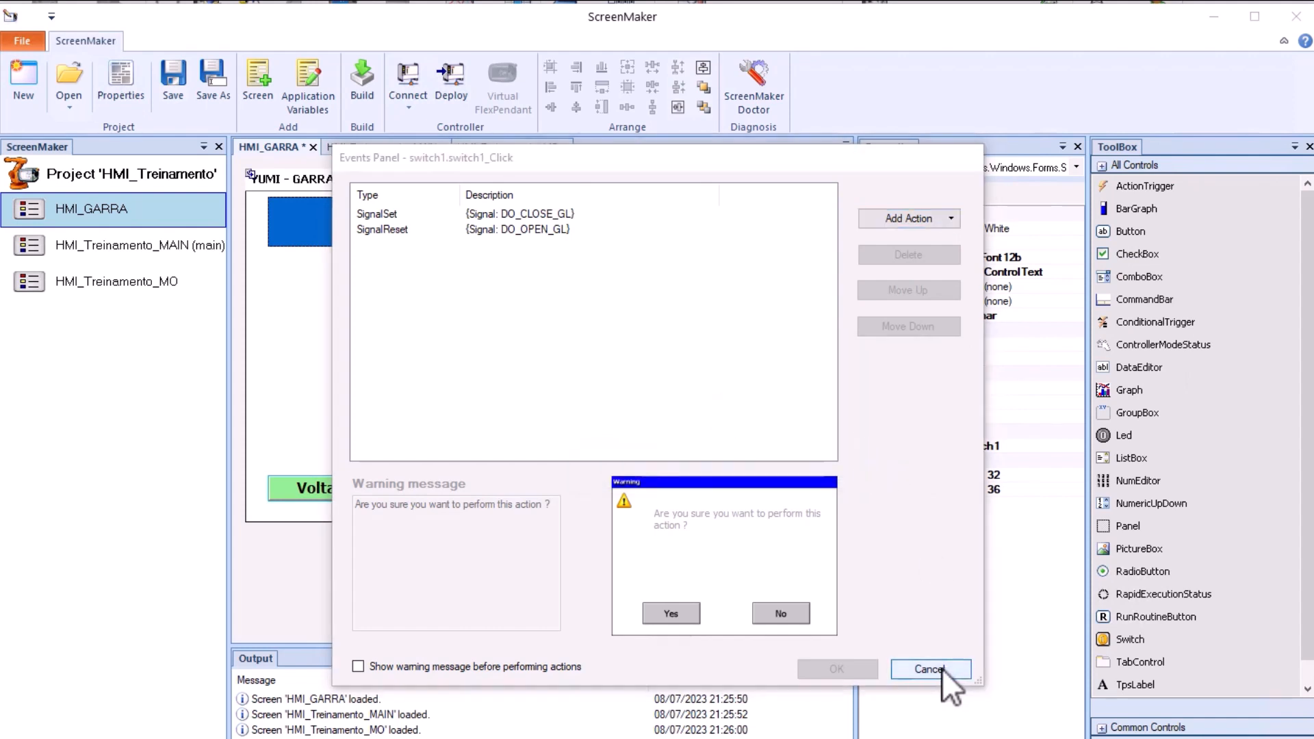
{"action": "left_click", "coordinate": [929, 669]}
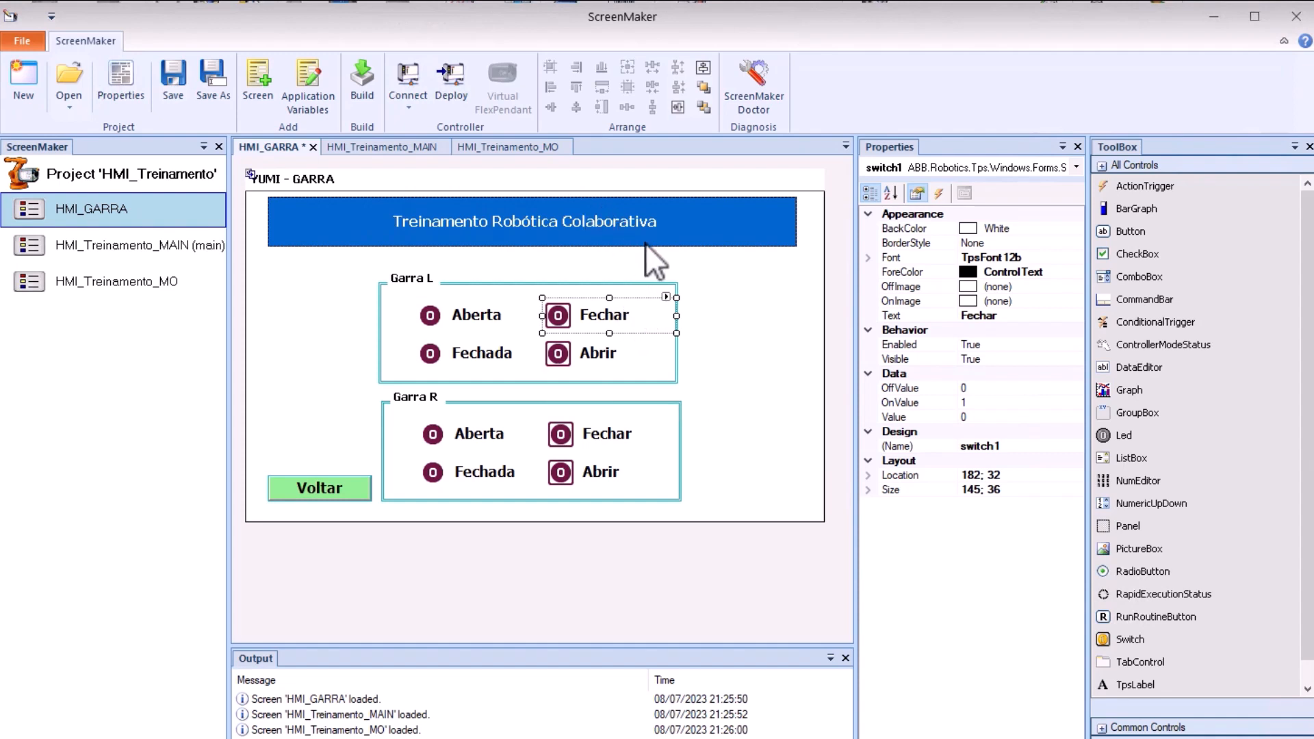
- Connect the project to the virtual controller Controller1
{"action": "left_click", "coordinate": [408, 94]}
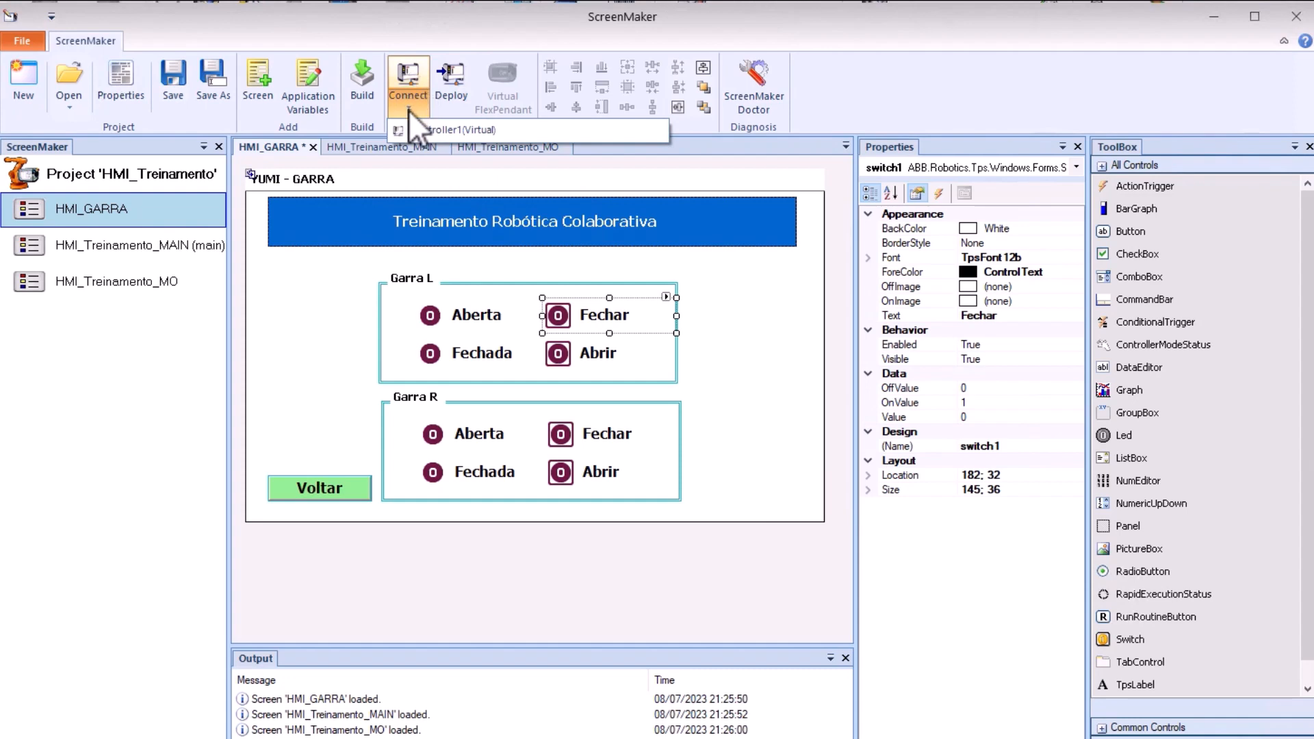
{"action": "left_click", "coordinate": [479, 133]}
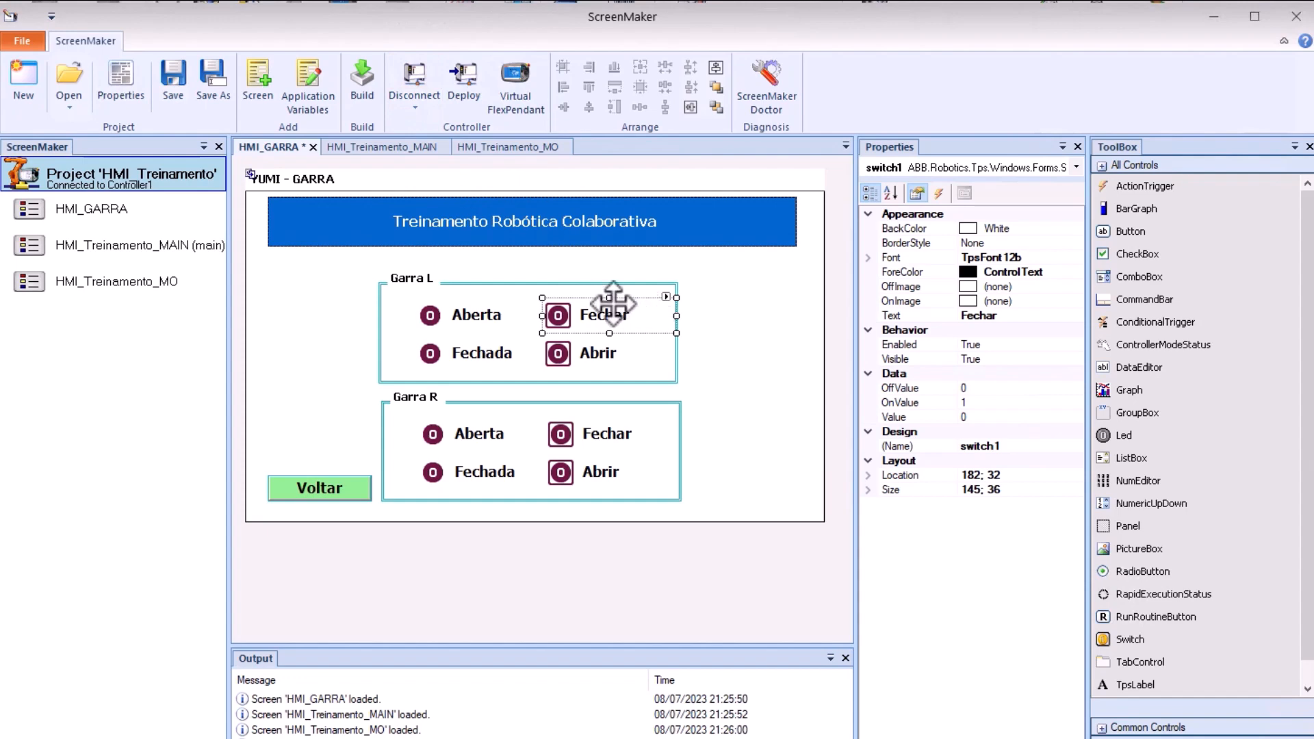
- Add a set signal action for custom_DO_7 to the Garra L Fechar switch's click event, and discard the change
{"action": "double_click", "coordinate": [585, 326]}
{"action": "left_click", "coordinate": [918, 219]}
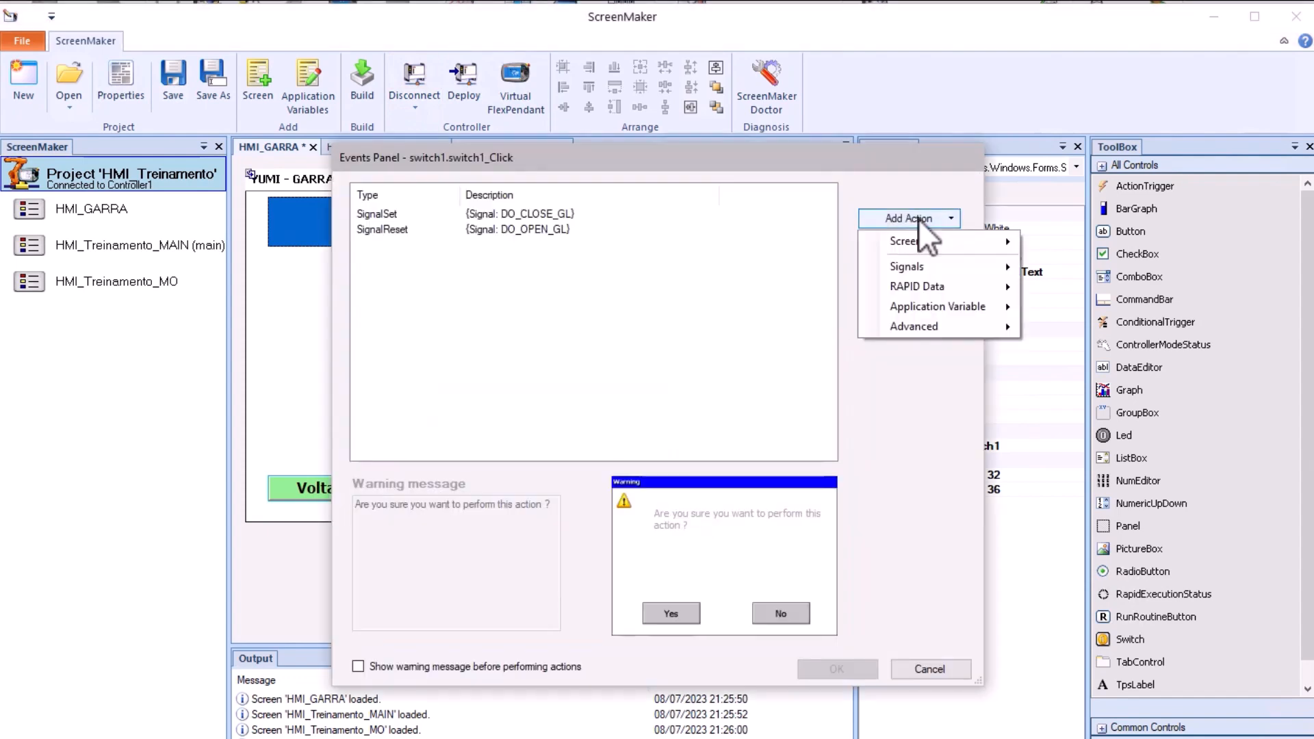
{"action": "mouse_move", "coordinate": [946, 265]}
{"action": "left_click", "coordinate": [1054, 269]}
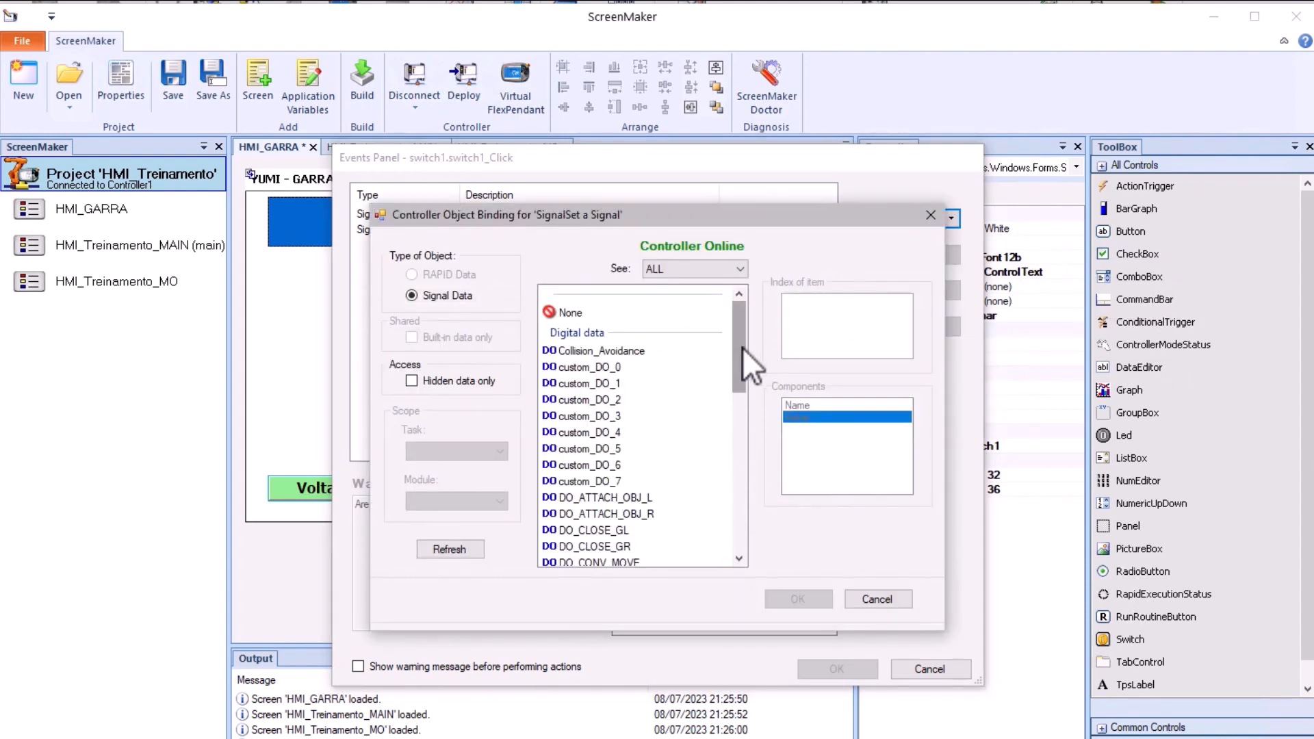
{"action": "left_click_drag", "start_coordinate": [742, 348], "coordinate": [738, 395]}
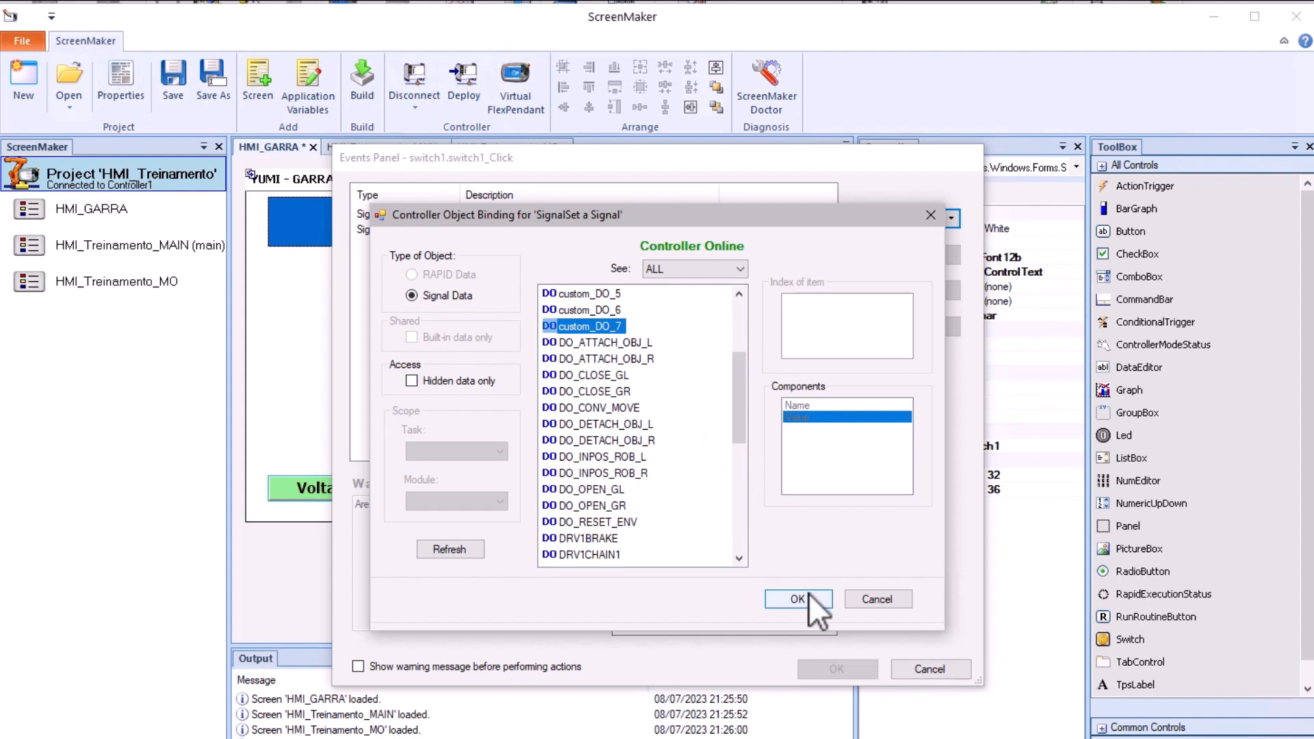
{"action": "left_click", "coordinate": [807, 596]}
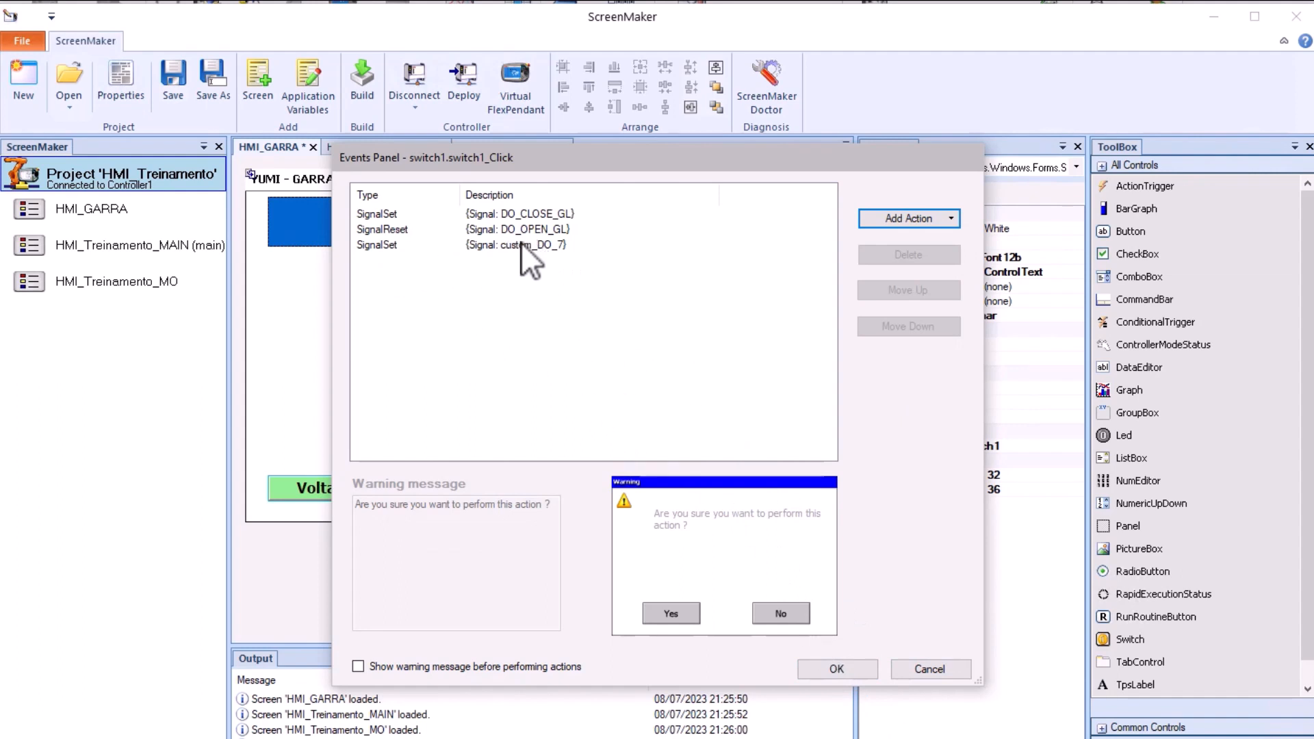
{"action": "left_click", "coordinate": [929, 670]}
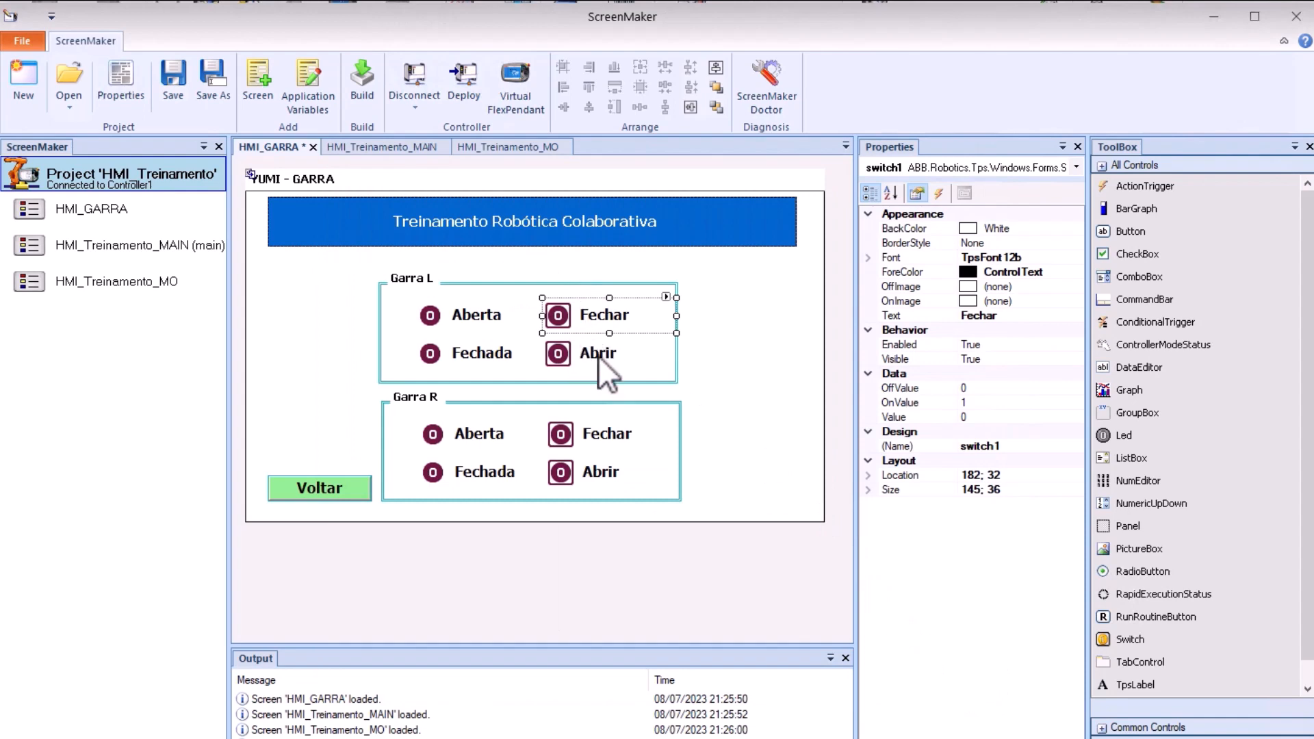
- Examine the signal actions in the click events of the Garra L Abrir switch and the Garra R Fechar switch
{"action": "double_click", "coordinate": [598, 356]}
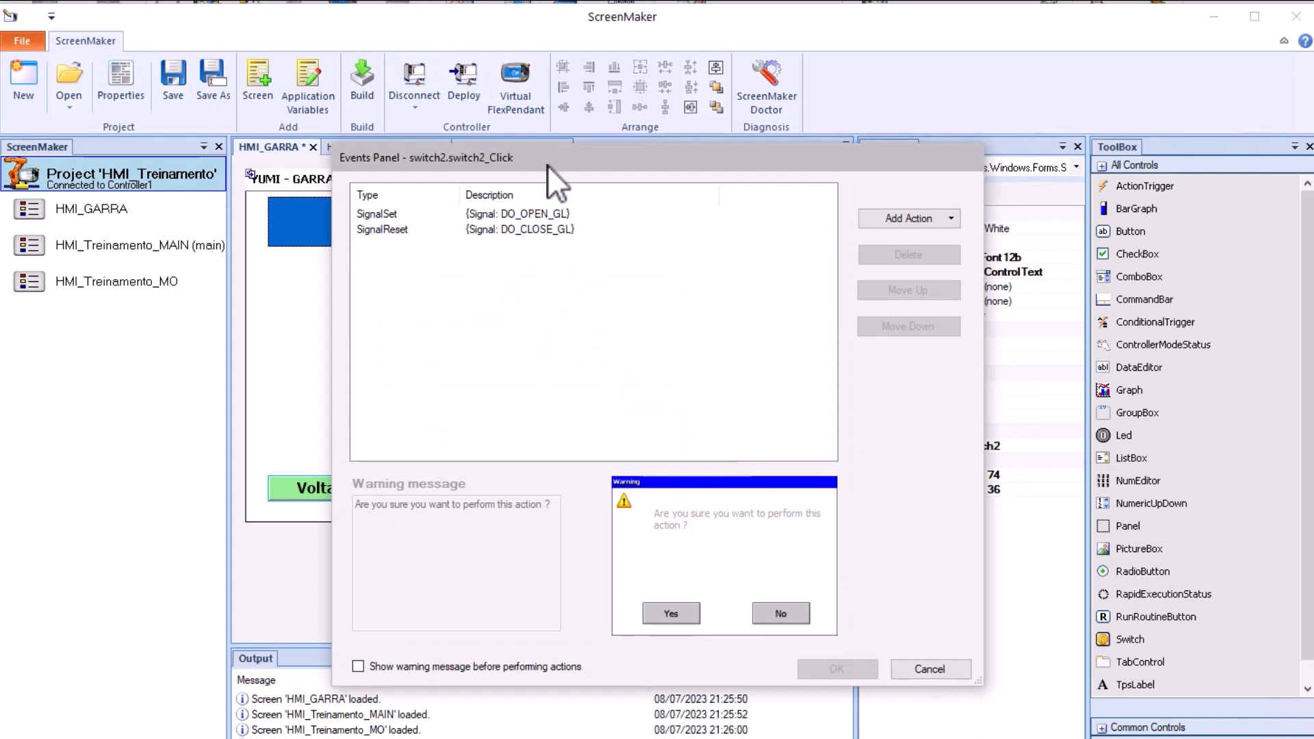
{"action": "left_click_drag", "start_coordinate": [548, 166], "coordinate": [627, 157]}
{"action": "left_click", "coordinate": [1005, 658]}
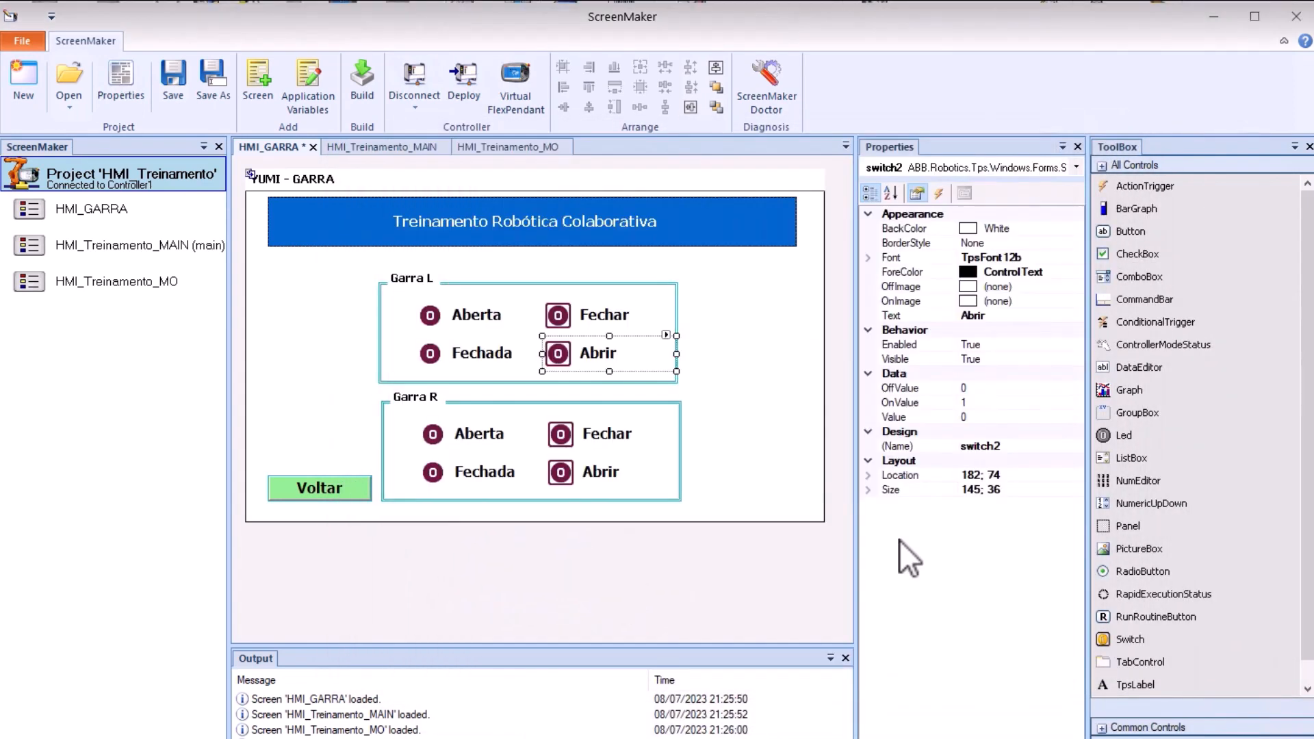
{"action": "double_click", "coordinate": [573, 429]}
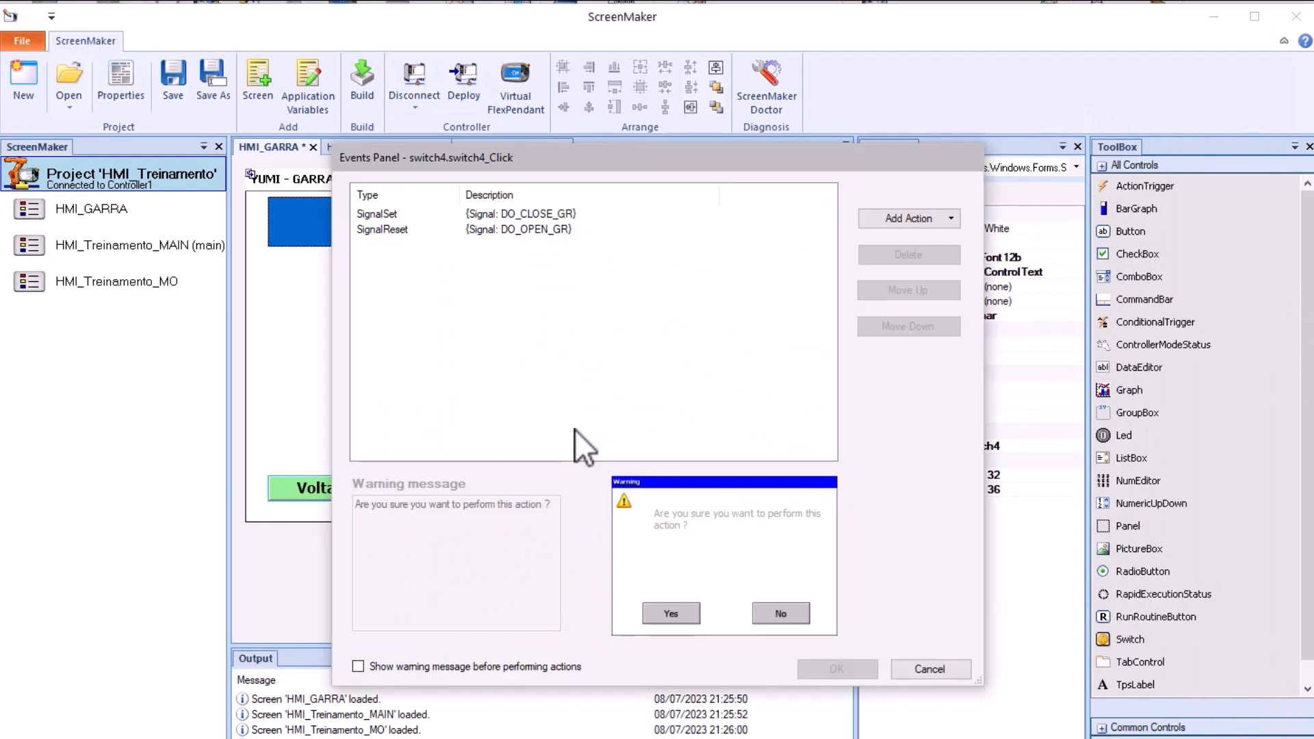
{"action": "left_click", "coordinate": [947, 663]}
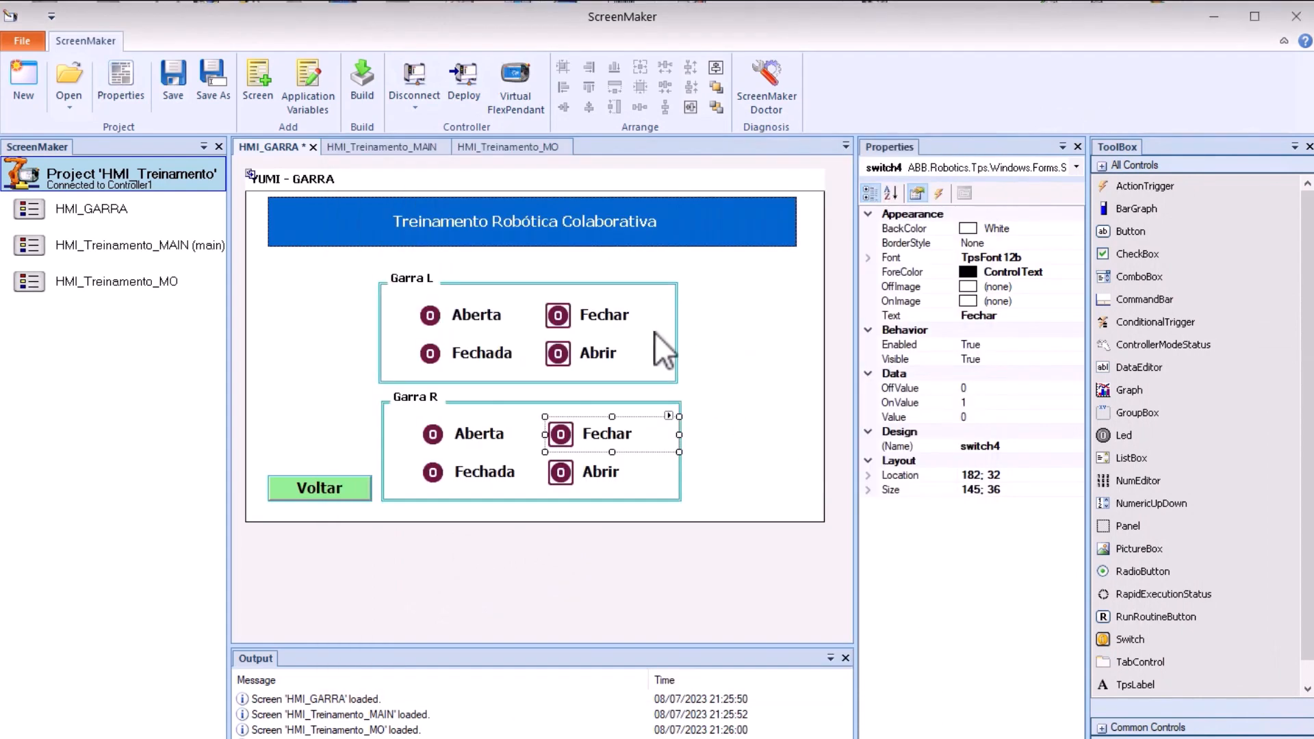
- Start a read signal action for the Garra L Aberta LED's value change event, with custom_DO_0 as the signal to read
{"action": "left_click", "coordinate": [463, 322]}
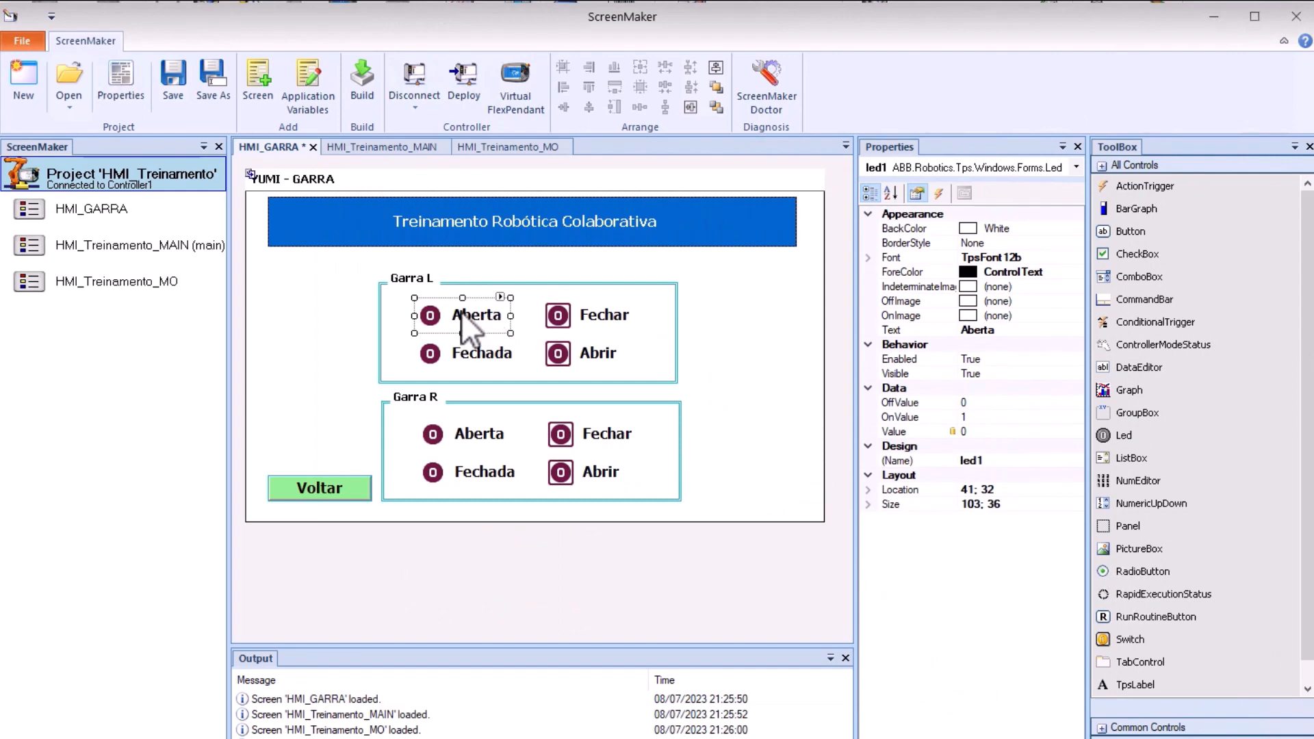
{"action": "double_click", "coordinate": [462, 311]}
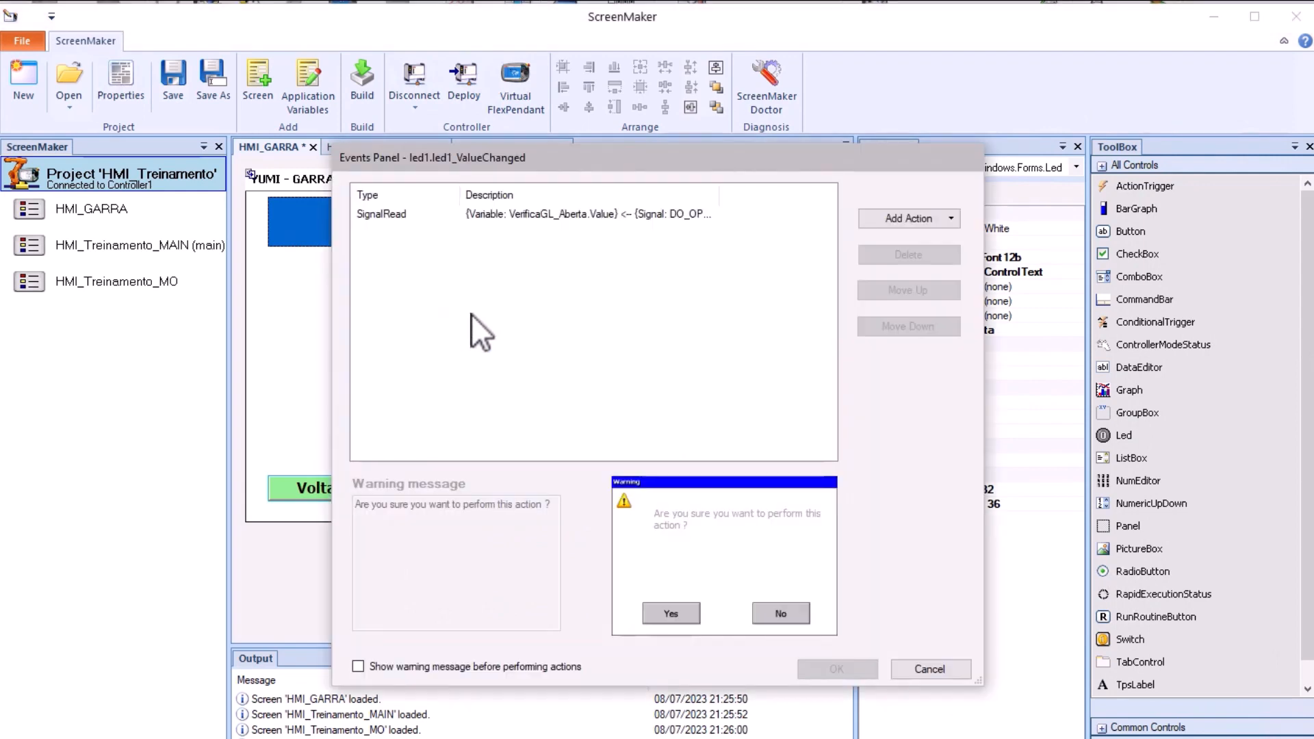
{"action": "left_click", "coordinate": [909, 215]}
{"action": "mouse_move", "coordinate": [937, 270]}
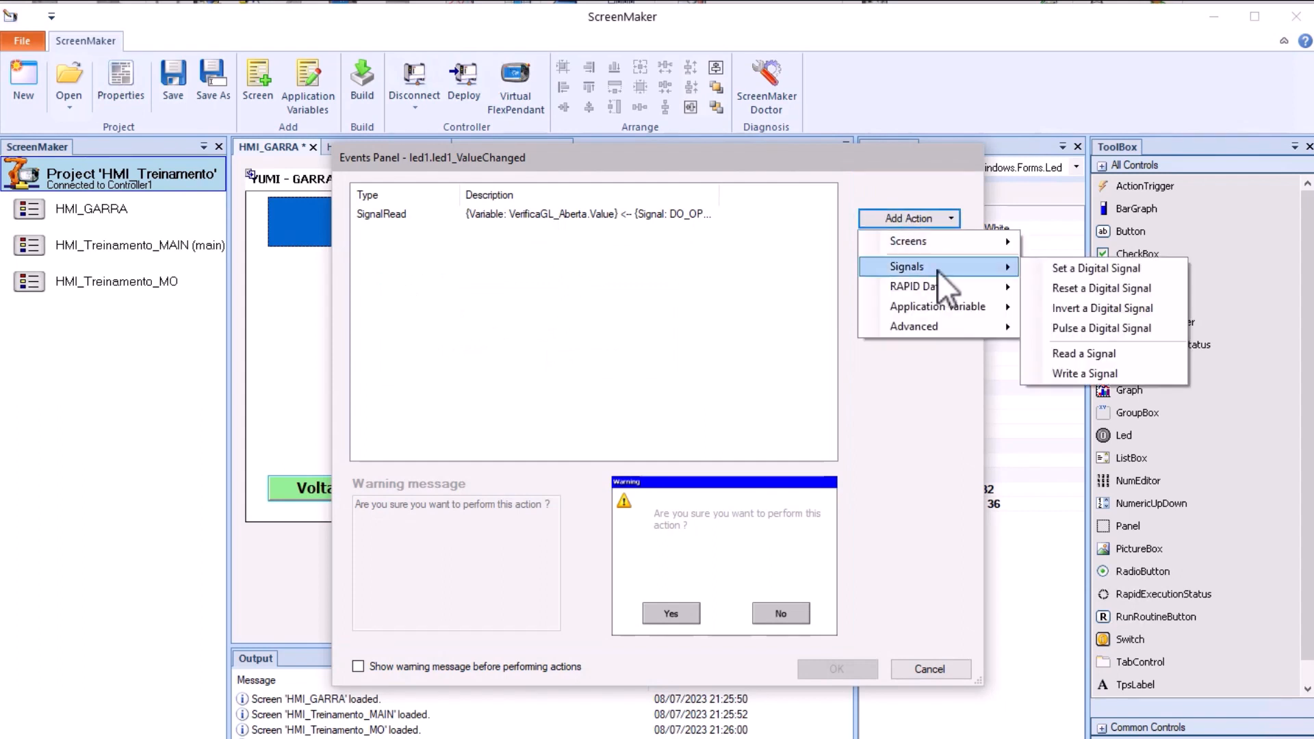
{"action": "left_click", "coordinate": [1091, 354]}
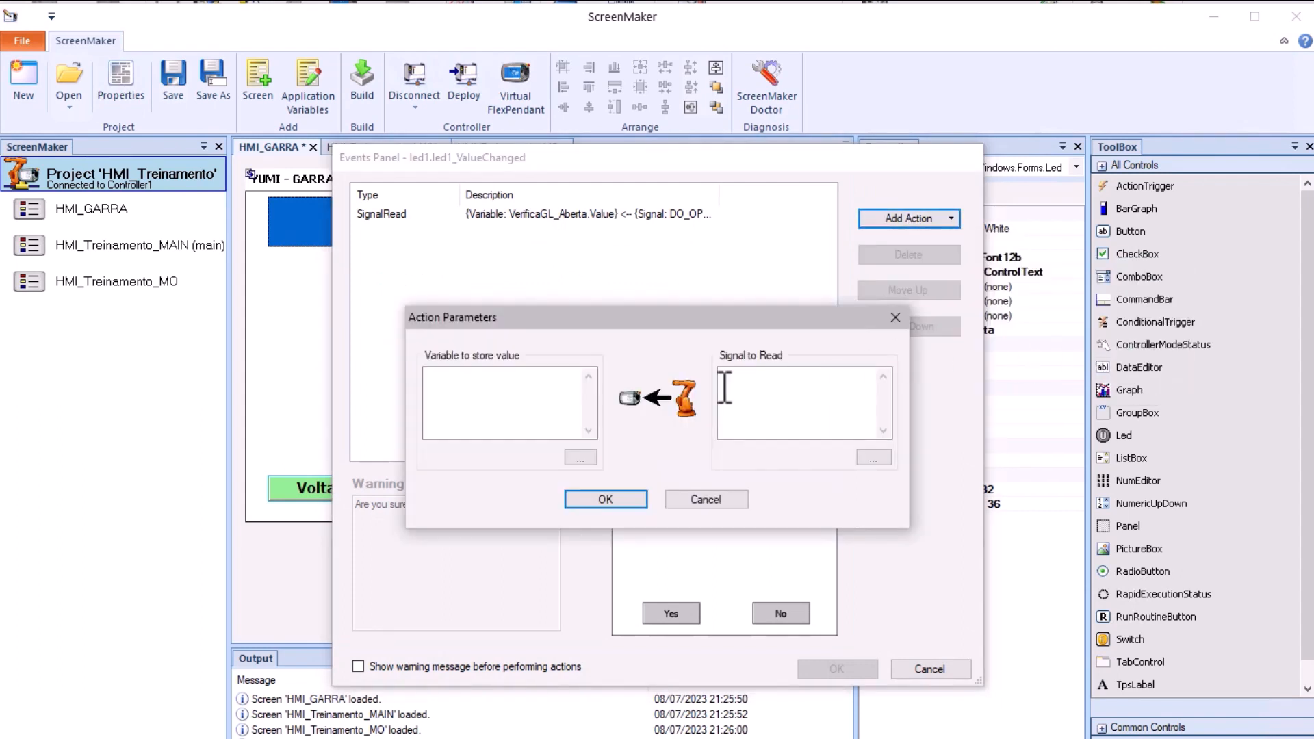
{"action": "left_click", "coordinate": [777, 379]}
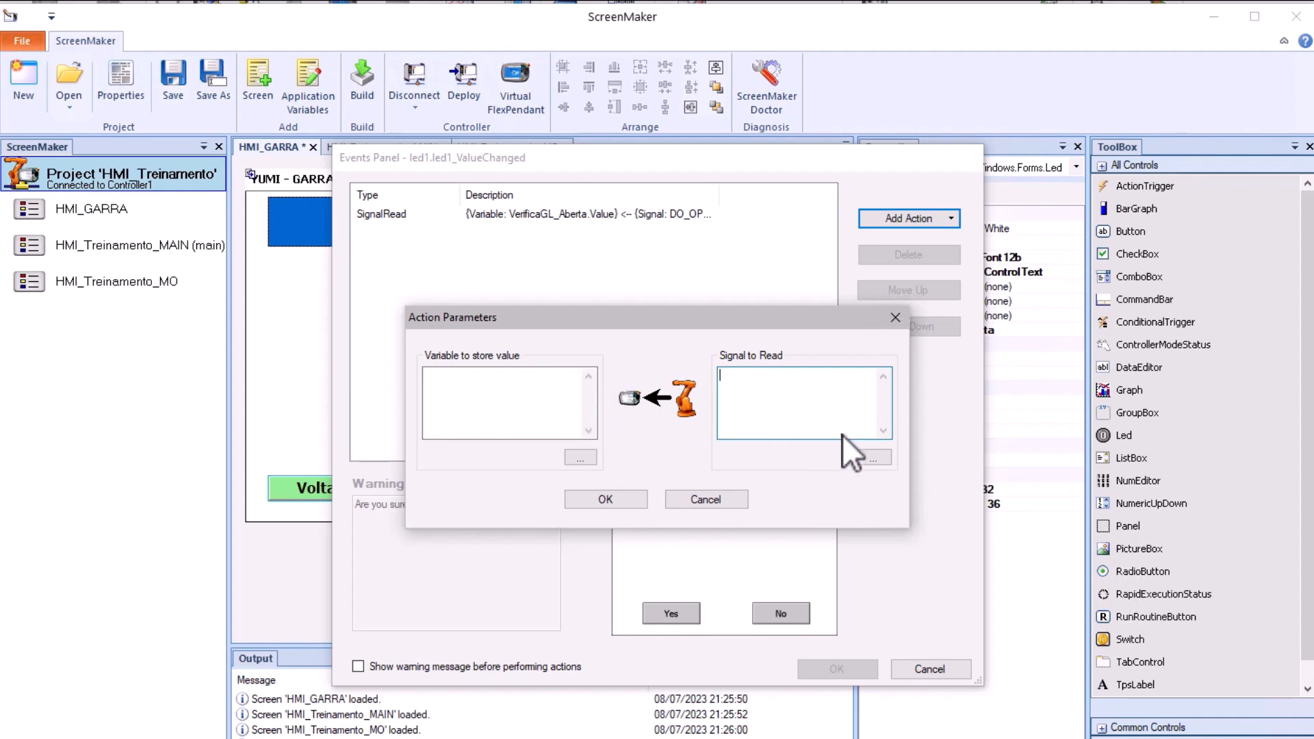
{"action": "left_click", "coordinate": [868, 457]}
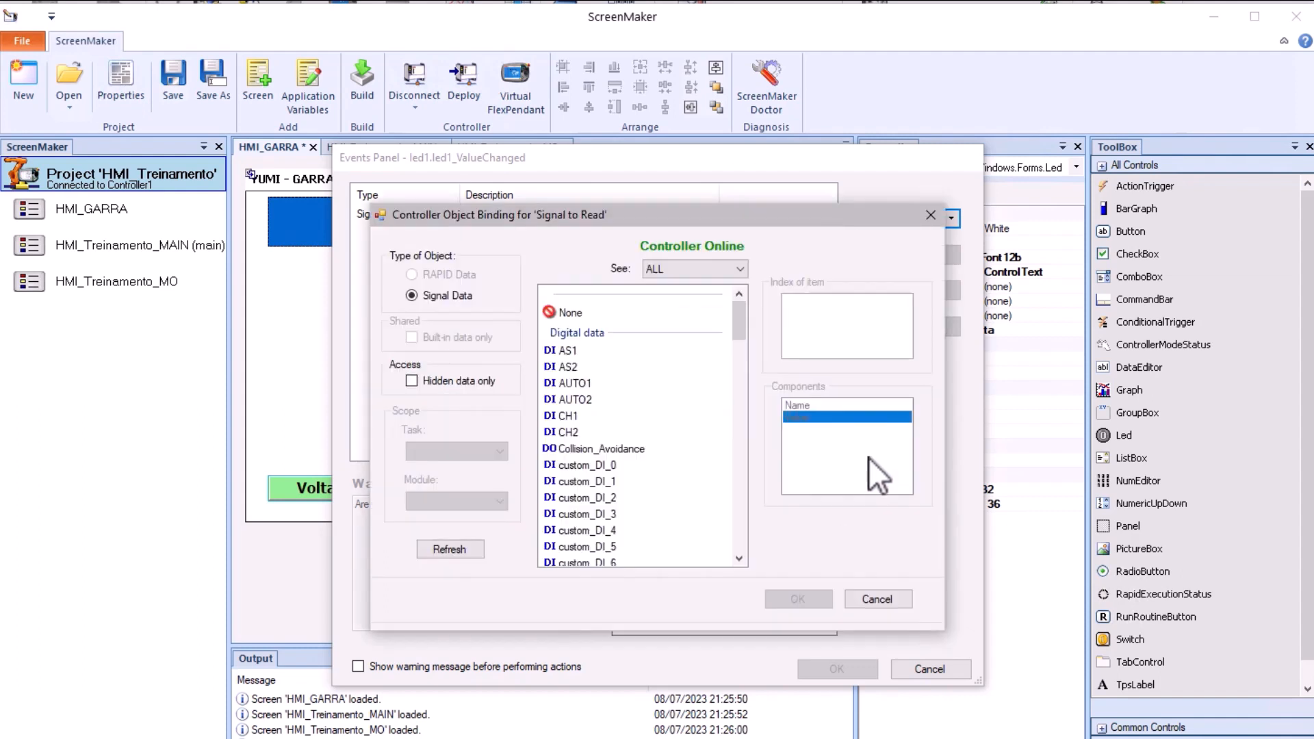
{"action": "left_click_drag", "start_coordinate": [737, 334], "coordinate": [749, 355]}
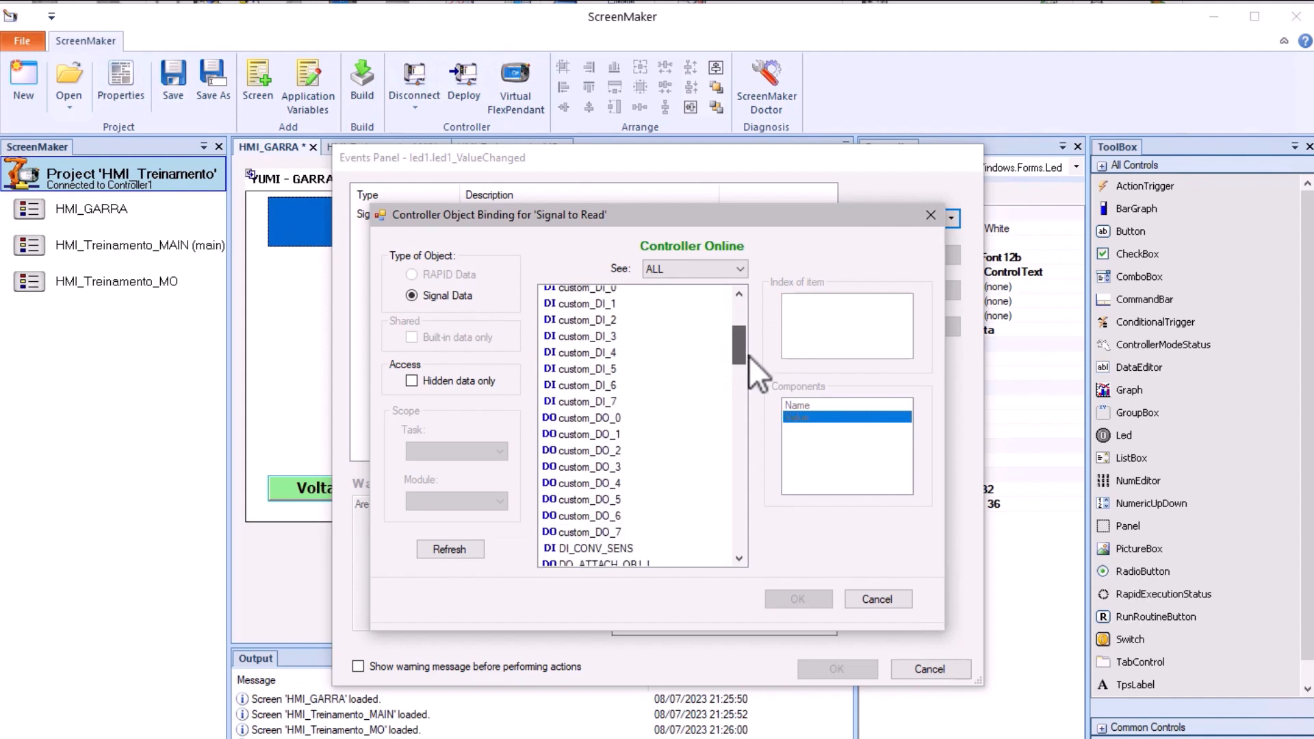
{"action": "left_click", "coordinate": [593, 410]}
{"action": "left_click", "coordinate": [806, 605]}
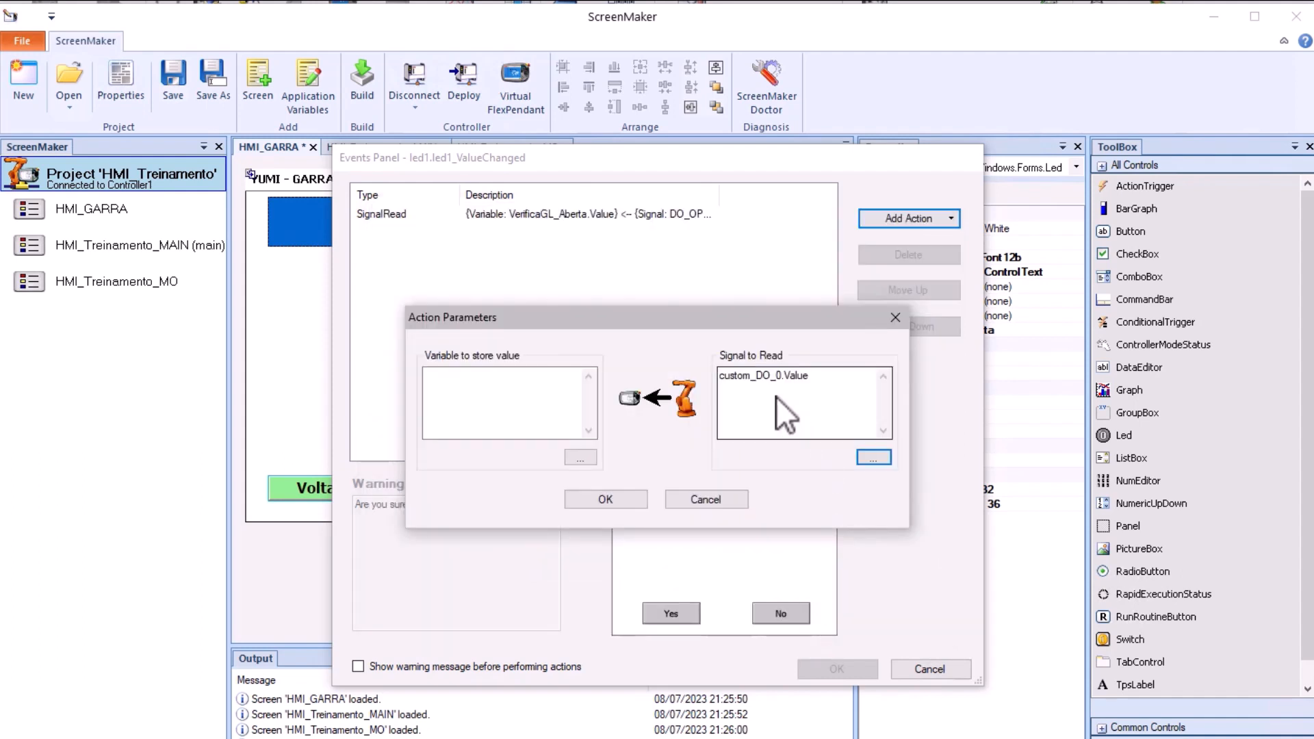
- Add the application variable newName_1 of type String to the project from the selection of the variable to store the value
{"action": "left_click", "coordinate": [580, 464]}
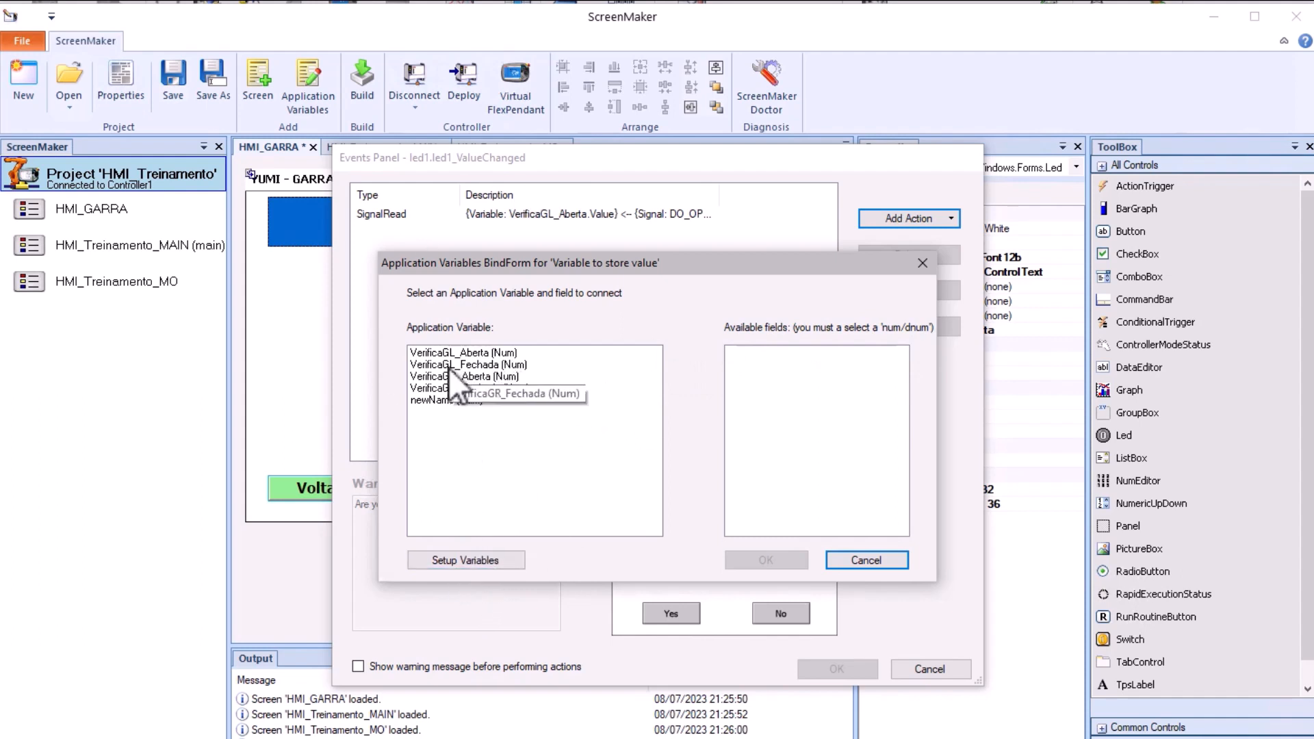
{"action": "left_click", "coordinate": [462, 561]}
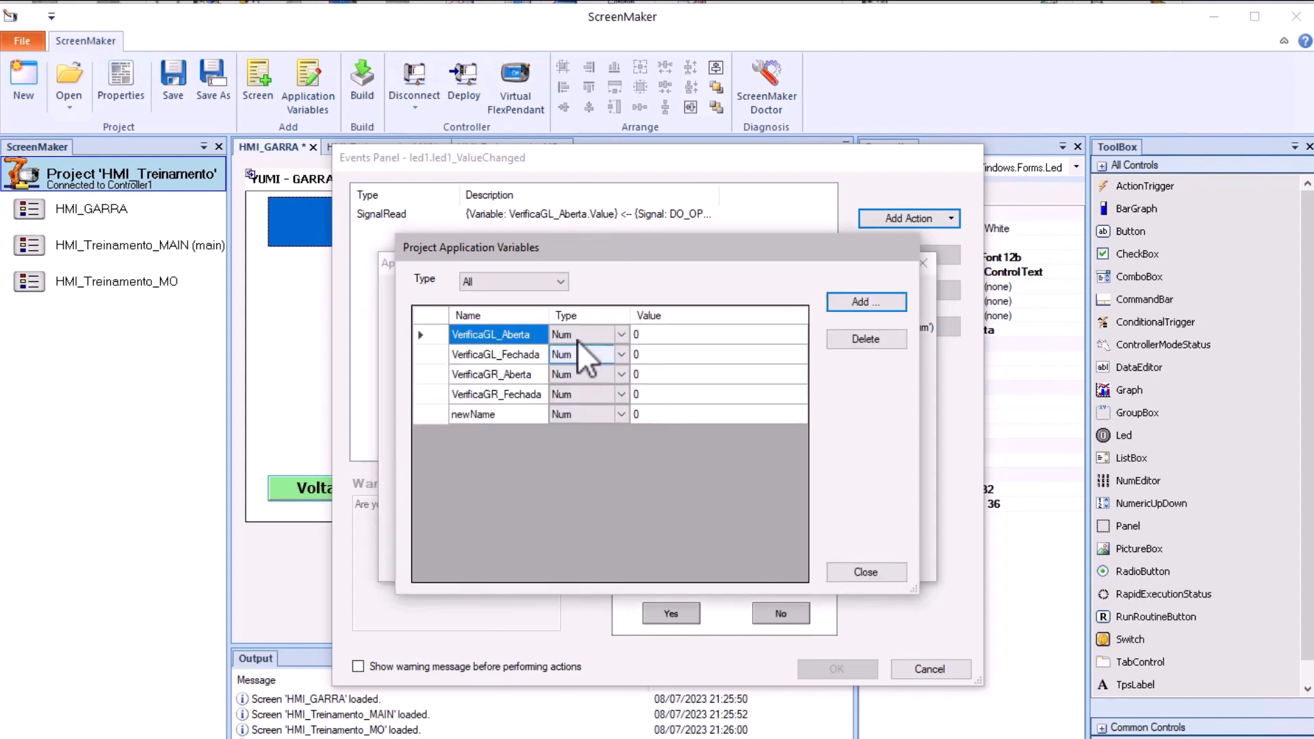
{"action": "left_click", "coordinate": [862, 301]}
{"action": "left_click", "coordinate": [513, 439]}
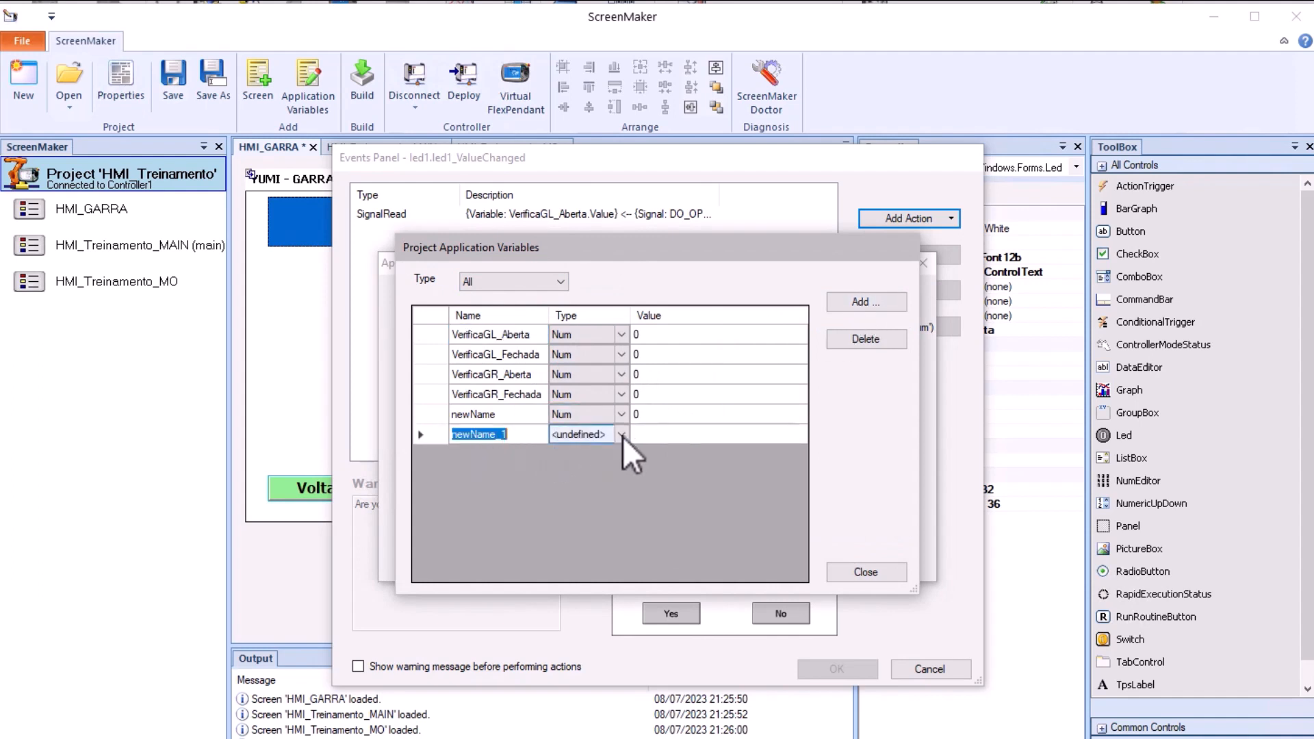
{"action": "left_click", "coordinate": [623, 435]}
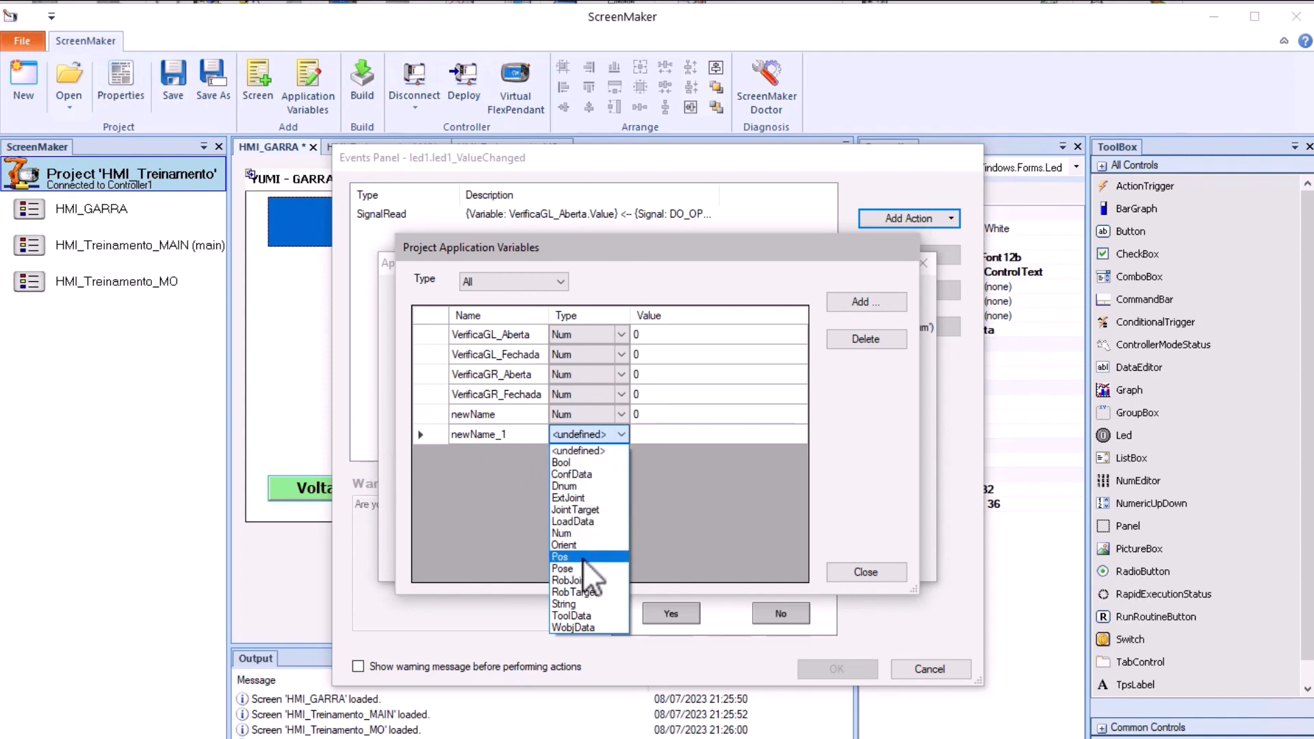
{"action": "left_click", "coordinate": [568, 604]}
{"action": "left_click", "coordinate": [688, 400]}
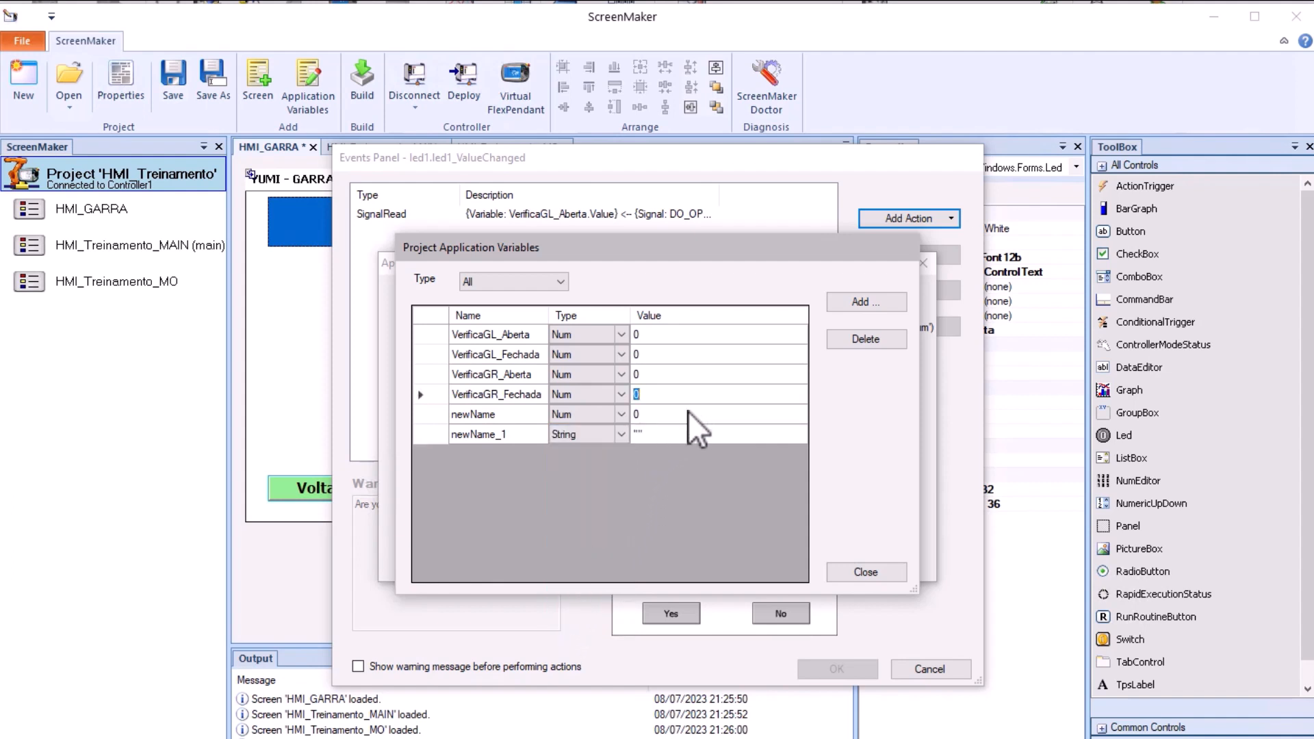
{"action": "left_click", "coordinate": [652, 434]}
{"action": "left_click", "coordinate": [888, 575]}
- Compare the available fields of newName_1 and VerificaGL_Aberta for storing the signal value, and discard the read signal action
{"action": "left_click", "coordinate": [494, 411]}
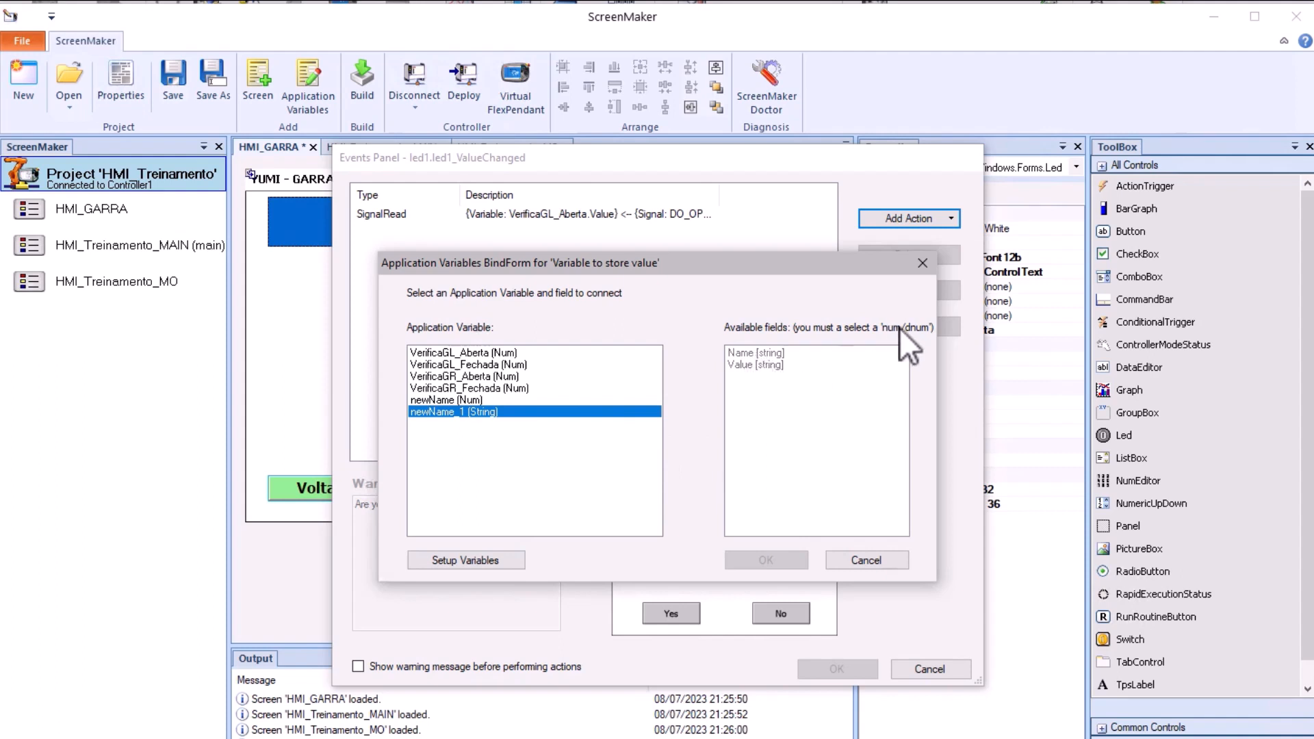
{"action": "left_click", "coordinate": [483, 352]}
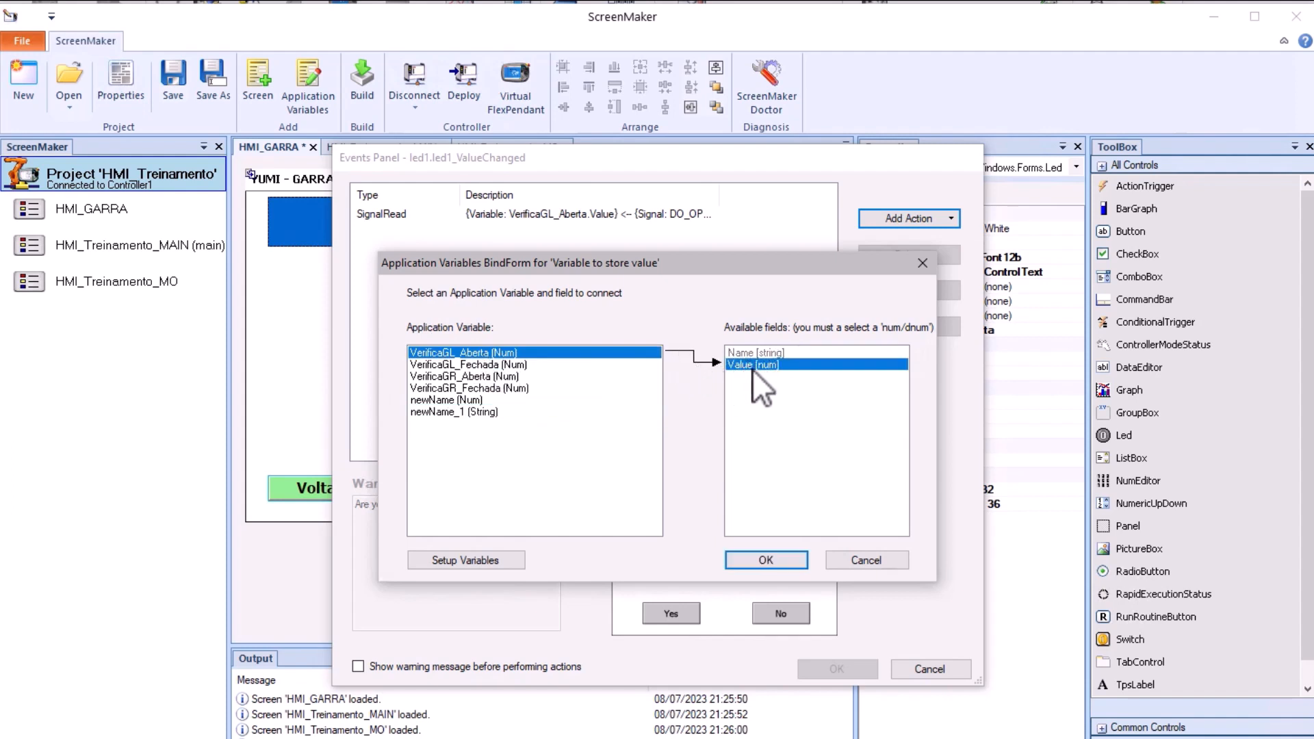
{"action": "left_click", "coordinate": [872, 561]}
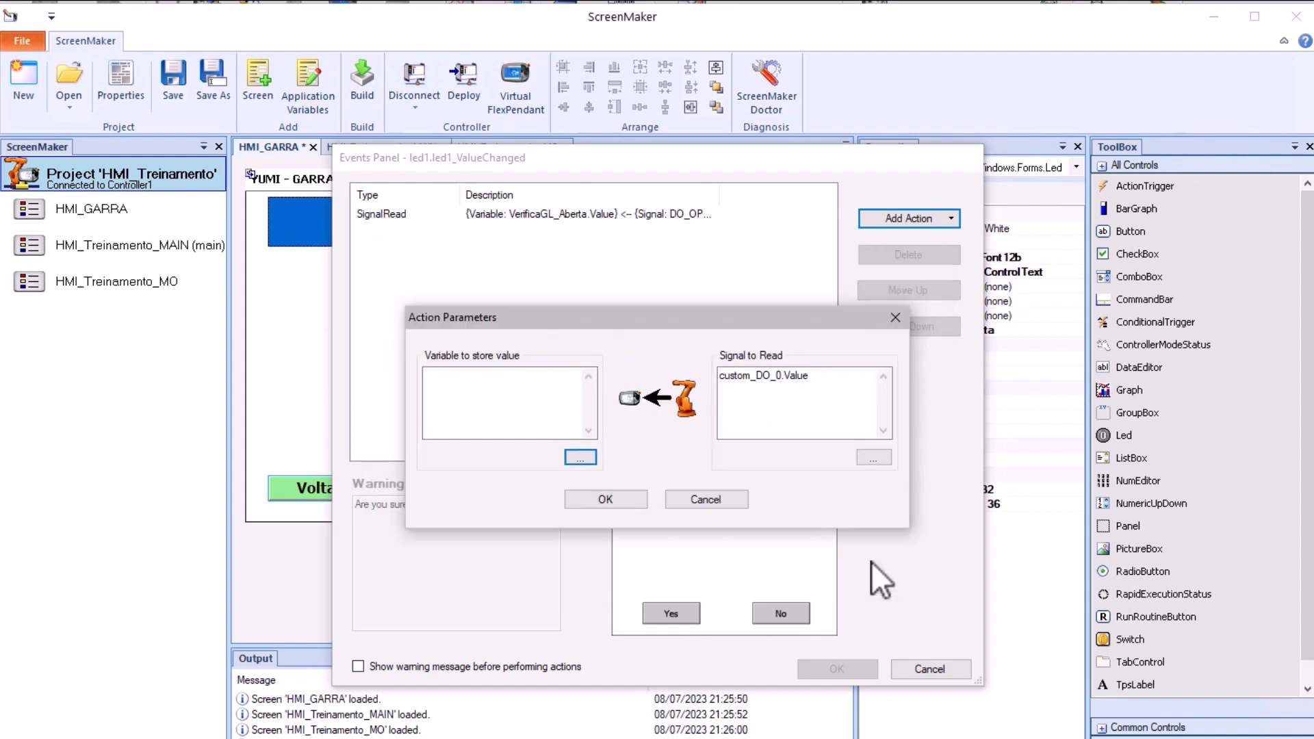
{"action": "left_click", "coordinate": [724, 504]}
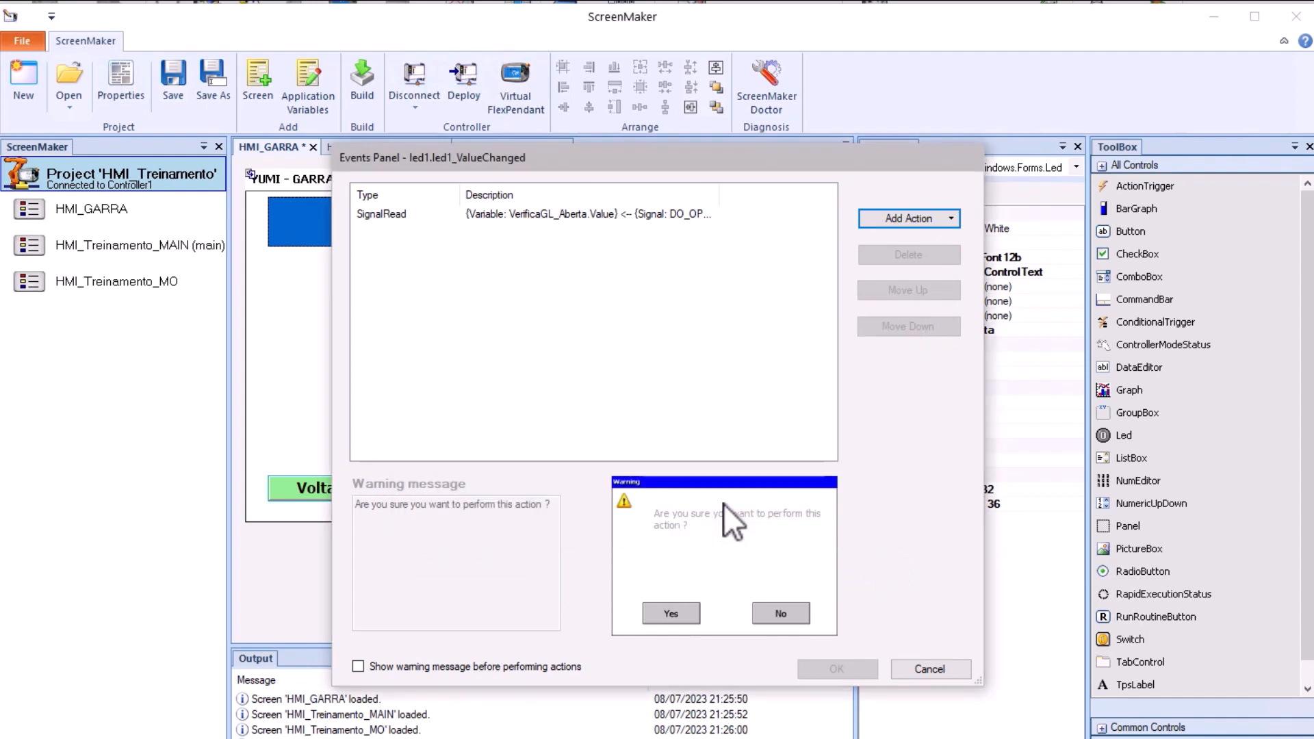
{"action": "left_click", "coordinate": [942, 670]}
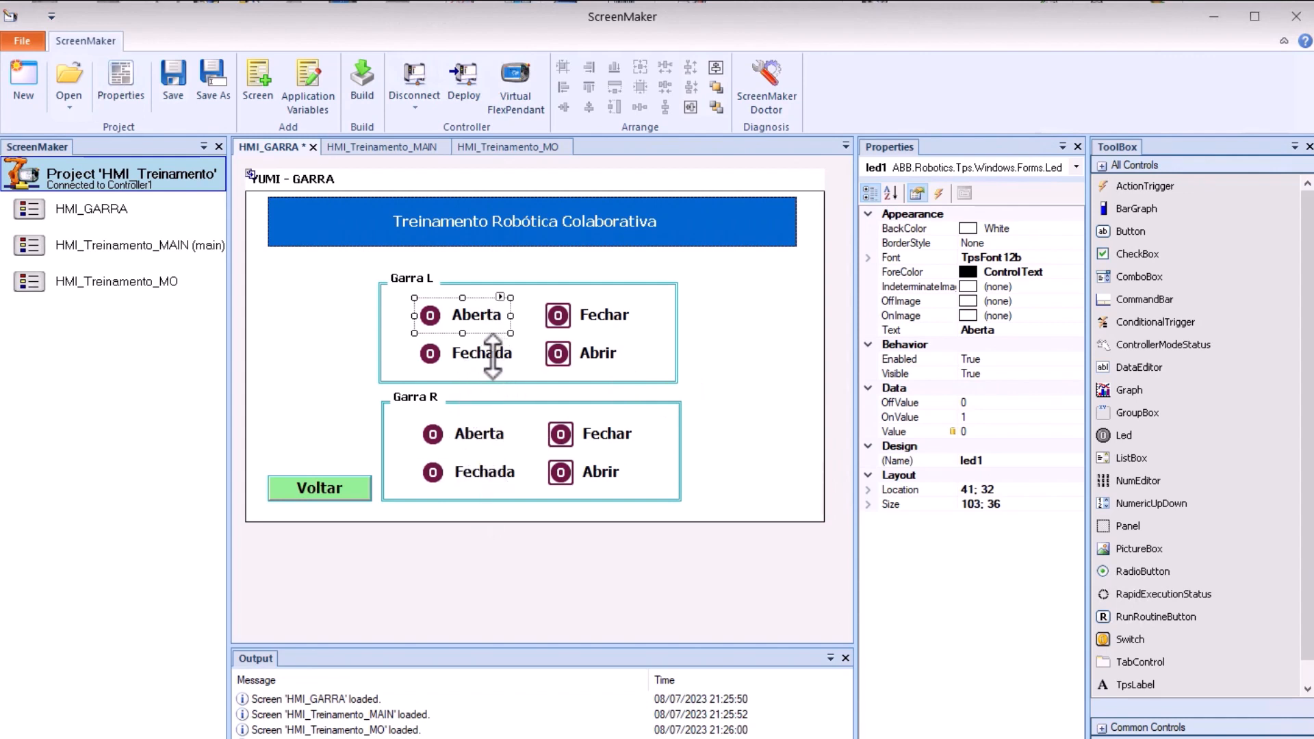
- Examine the variable and the signal used by the read signal action in the Garra L Aberta LED's value change event
{"action": "double_click", "coordinate": [477, 314]}
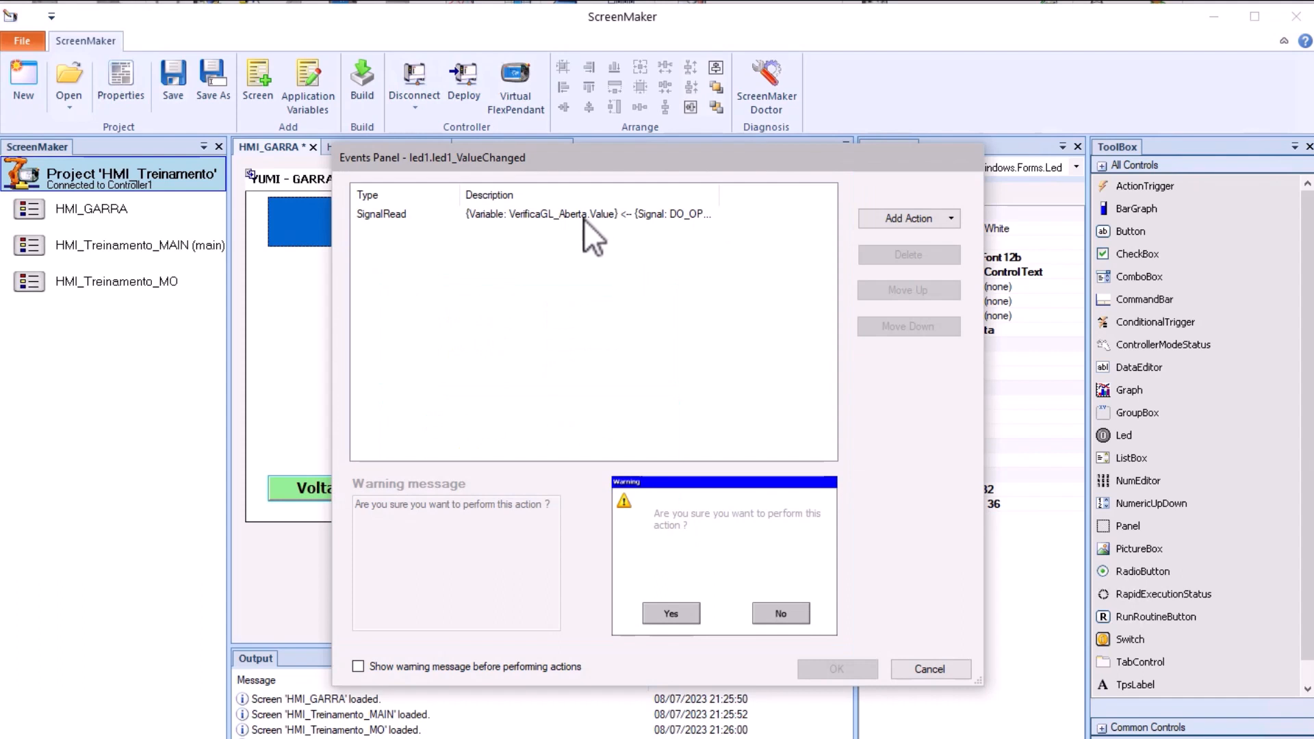
{"action": "left_click", "coordinate": [583, 216]}
{"action": "left_click", "coordinate": [710, 214]}
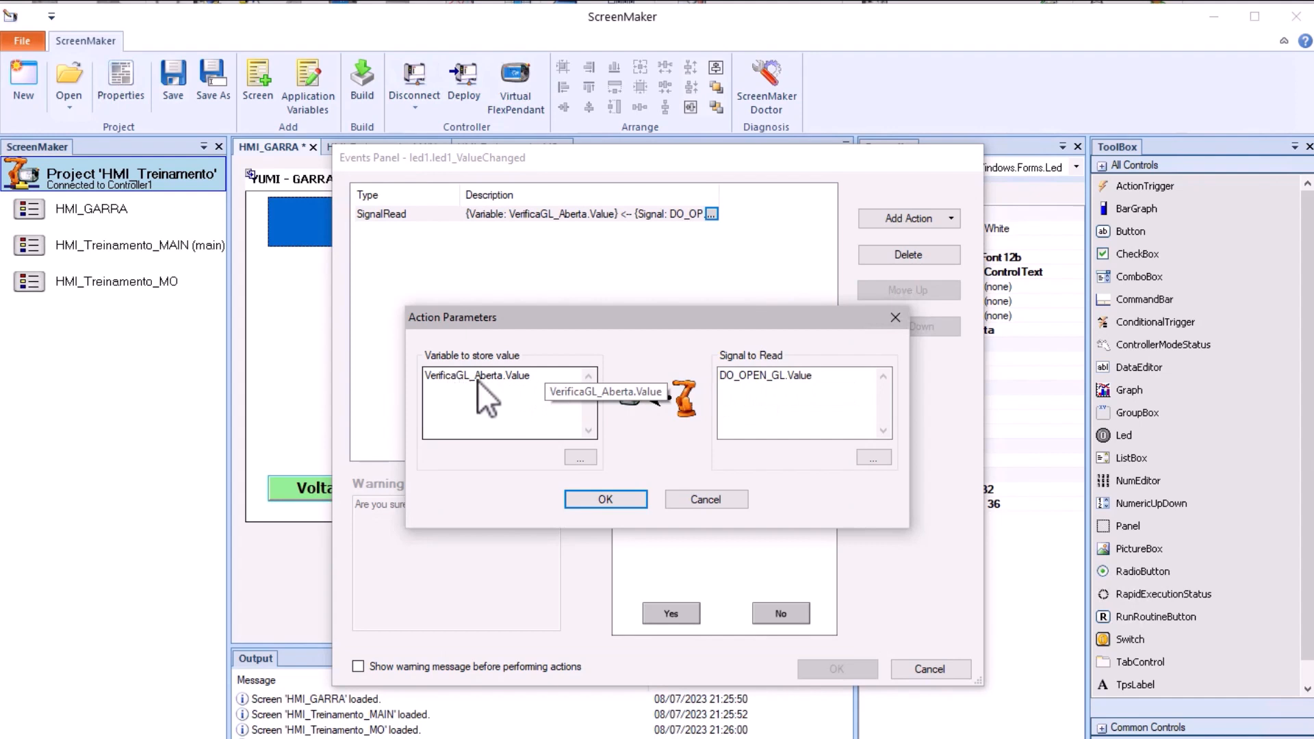
{"action": "left_click", "coordinate": [732, 497]}
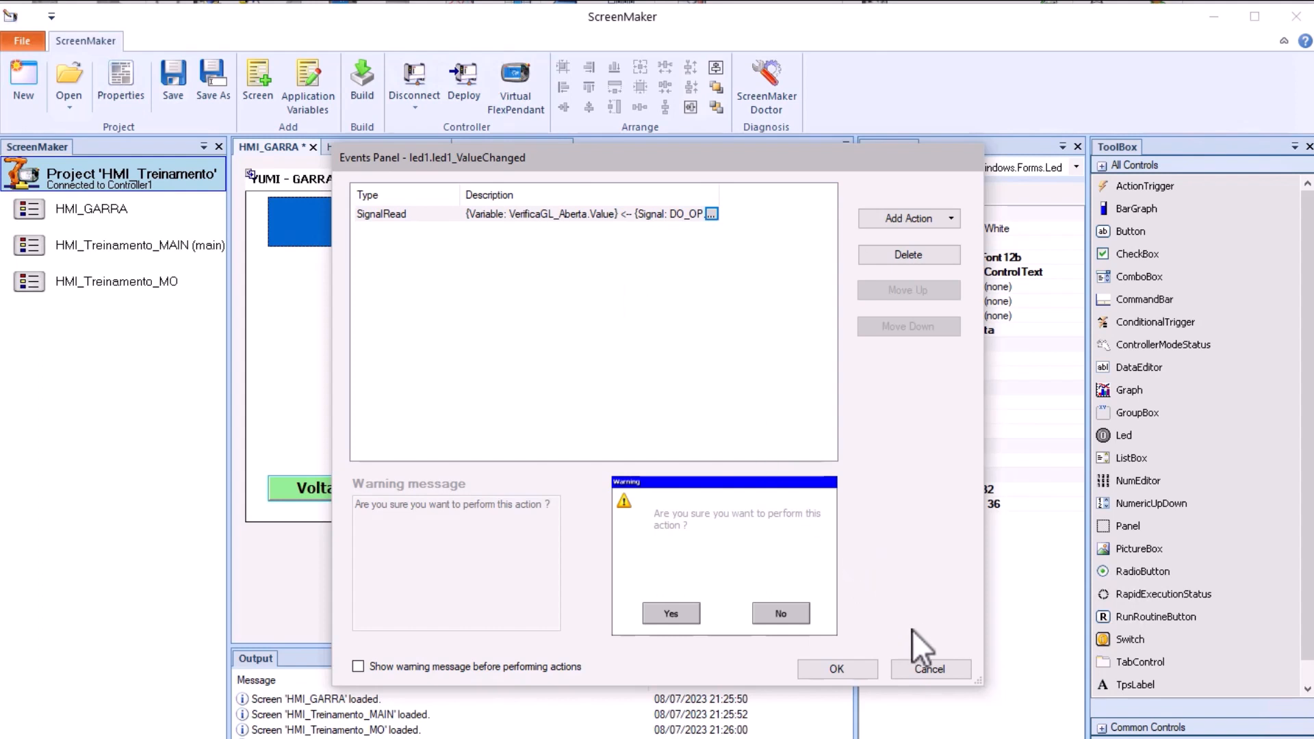
{"action": "left_click", "coordinate": [939, 661]}
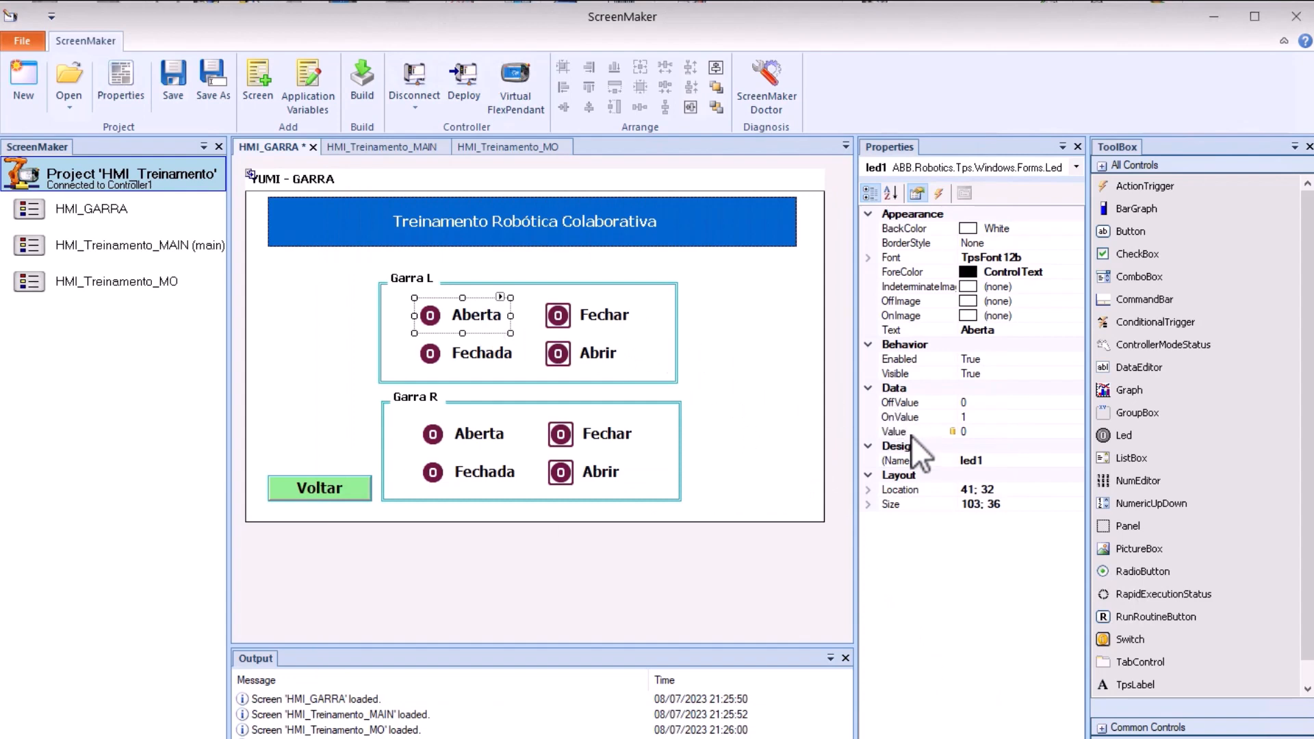
- Remove the existing binding of the Garra L Aberta LED's Value property and bind it to the Value field of application variable VerificaGL_Aberta
{"action": "mouse_move", "coordinate": [951, 434]}
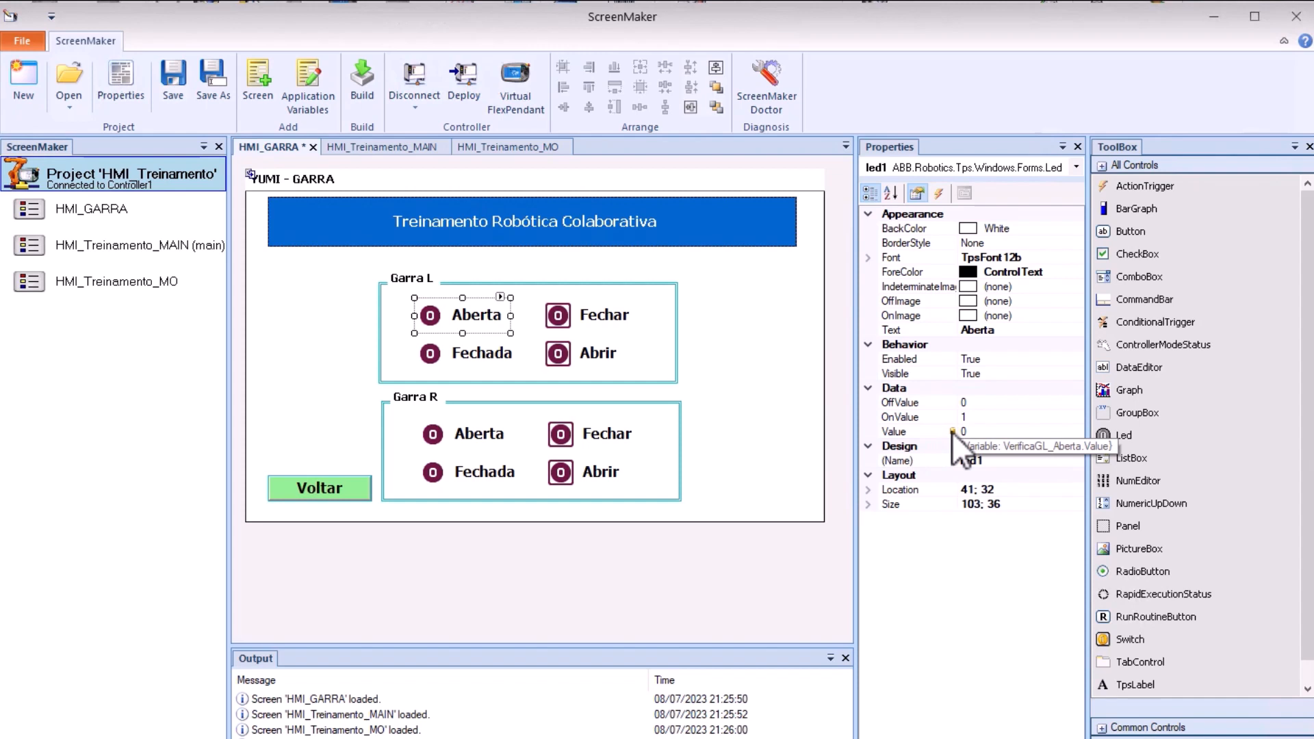
{"action": "left_click", "coordinate": [999, 433]}
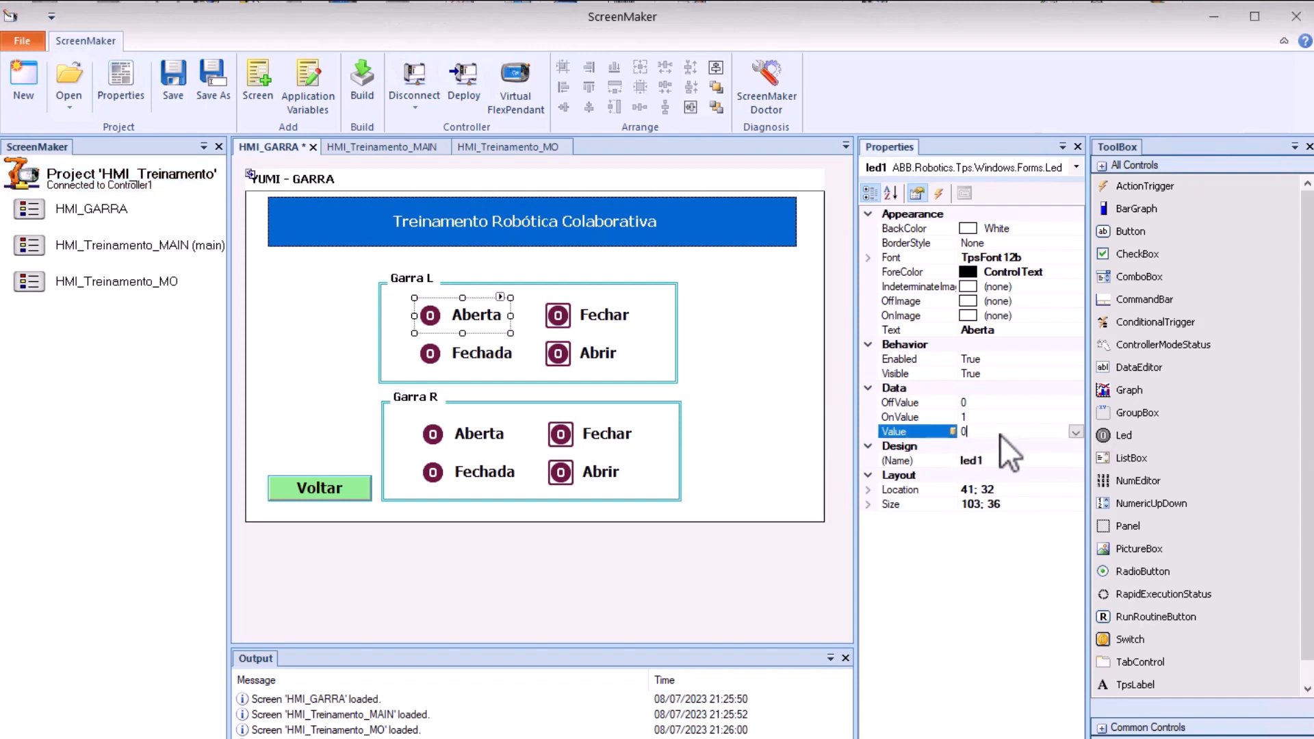
{"action": "left_click", "coordinate": [1077, 431]}
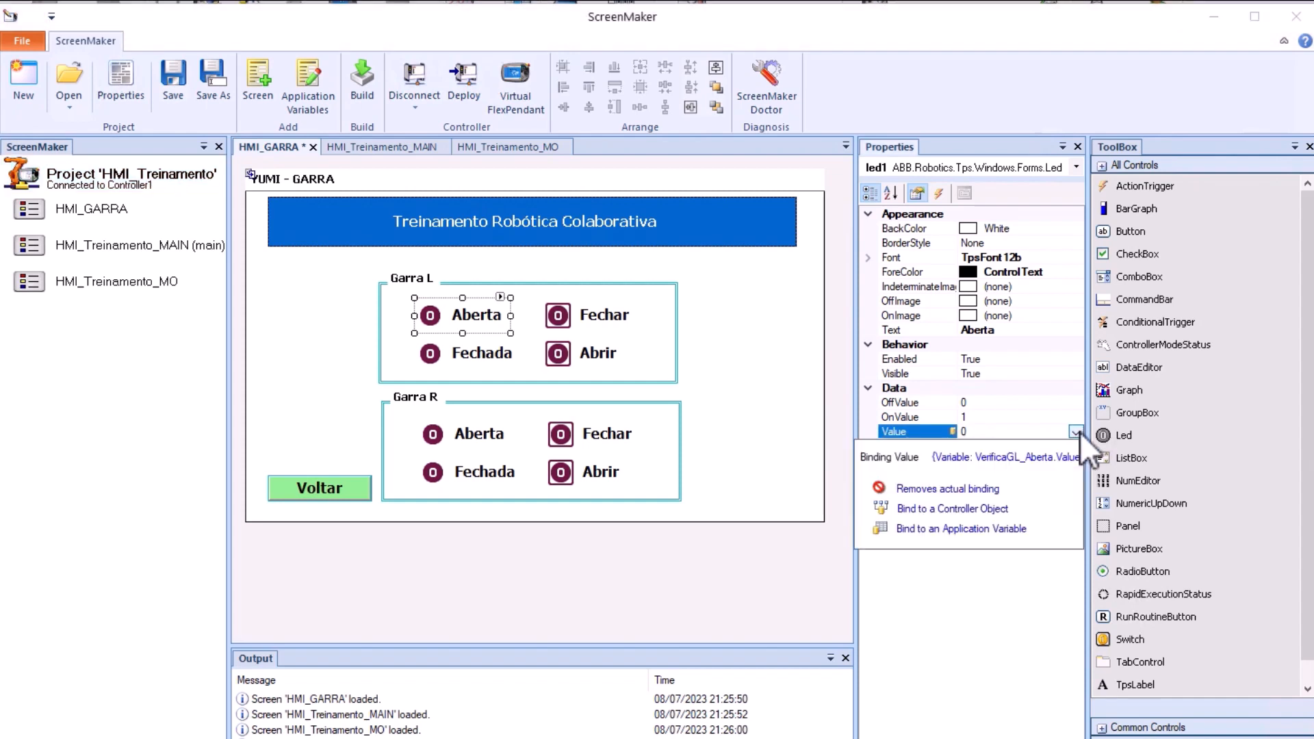
{"action": "left_click", "coordinate": [944, 488]}
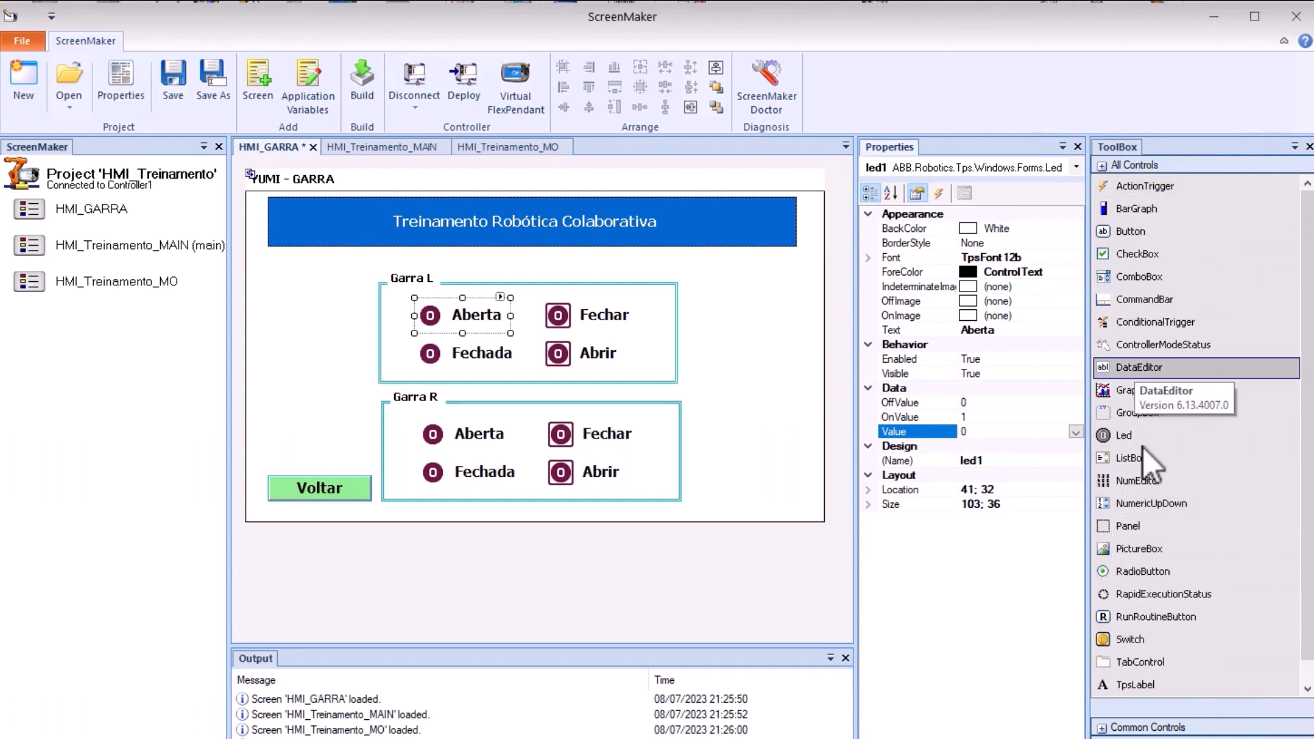
{"action": "left_click", "coordinate": [1076, 431]}
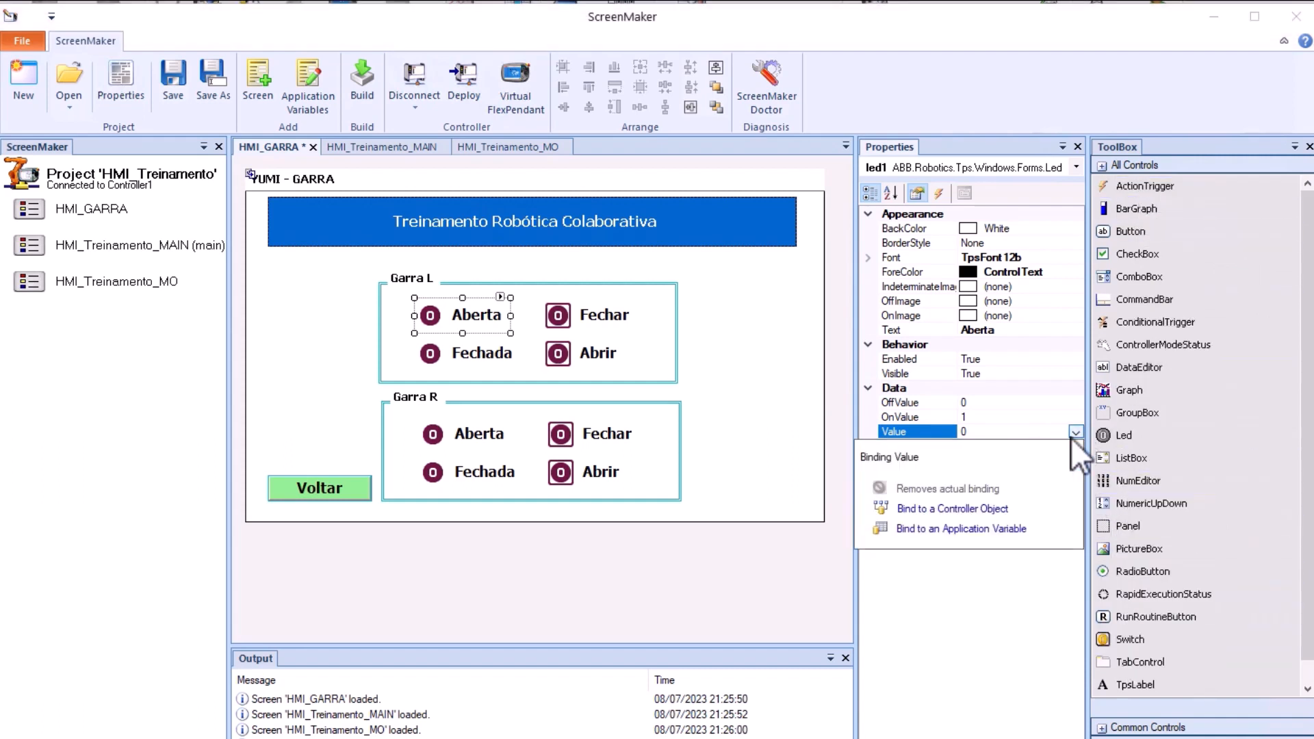
{"action": "left_click", "coordinate": [958, 531]}
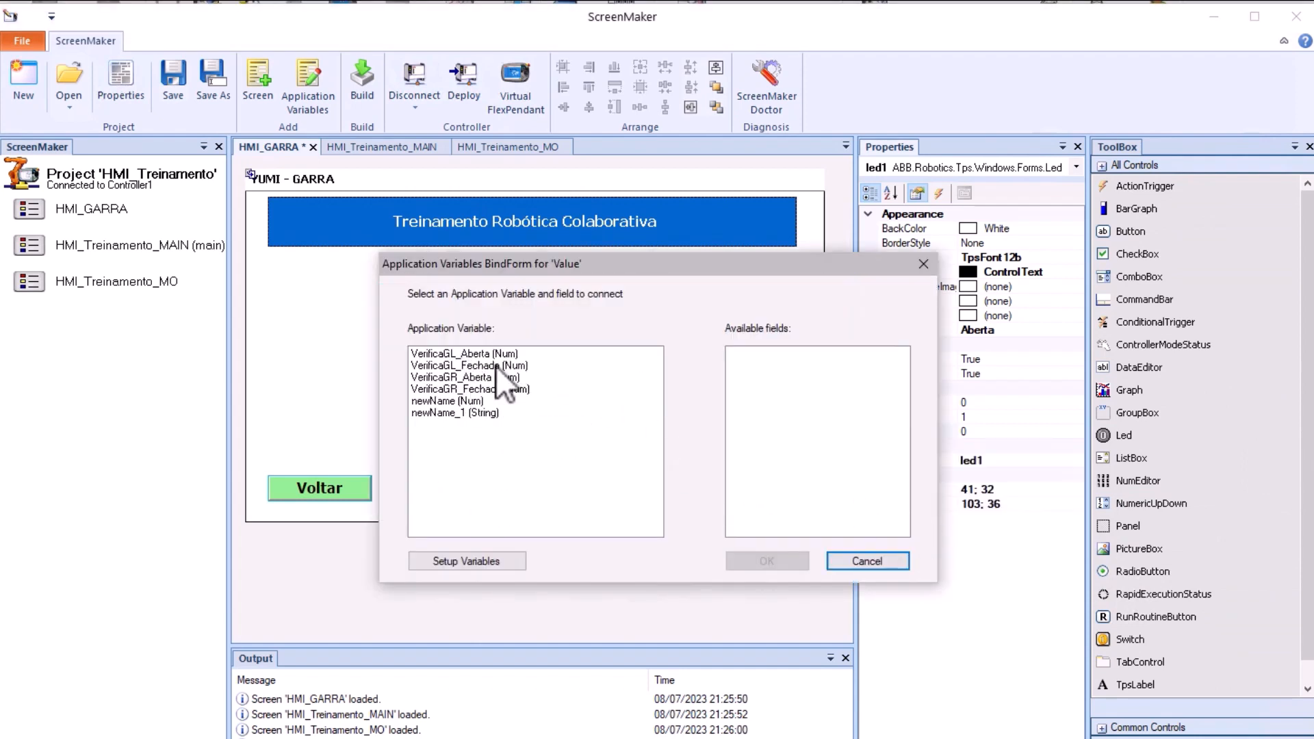
{"action": "left_click", "coordinate": [447, 353]}
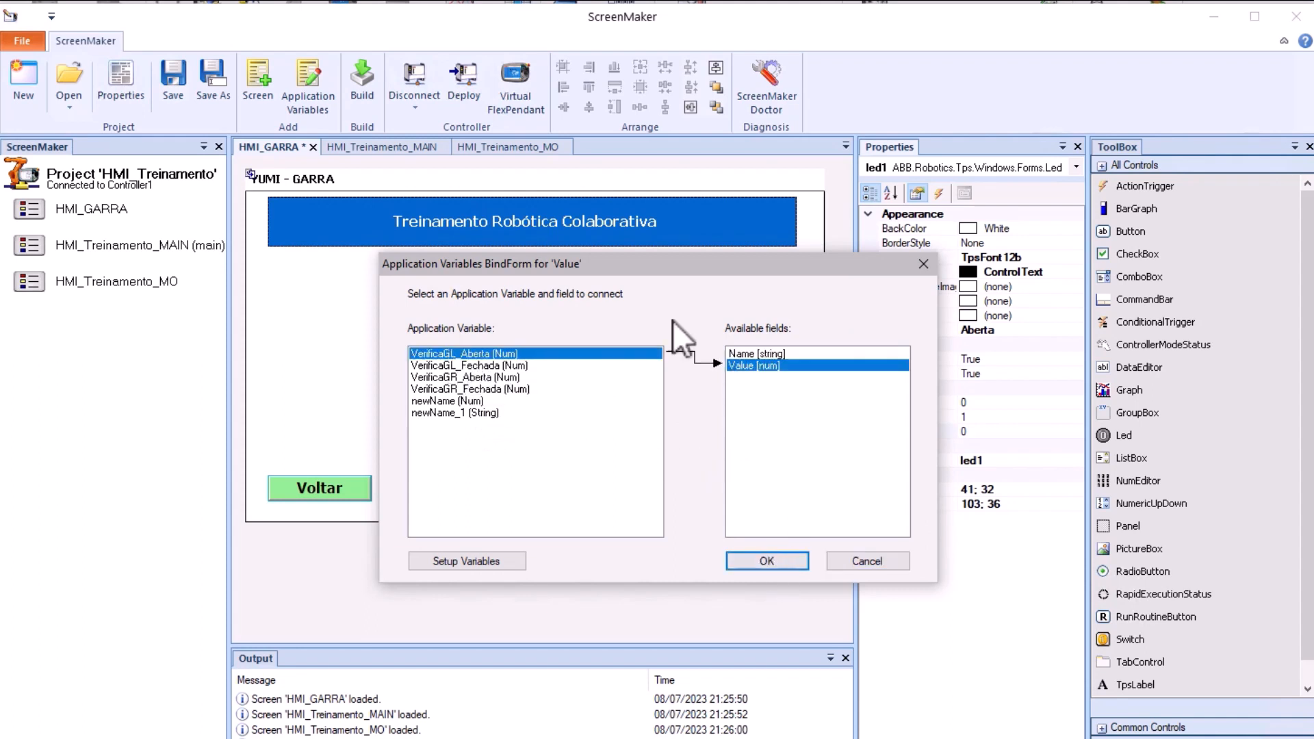
{"action": "left_click_drag", "start_coordinate": [635, 268], "coordinate": [696, 307]}
{"action": "left_click", "coordinate": [786, 601]}
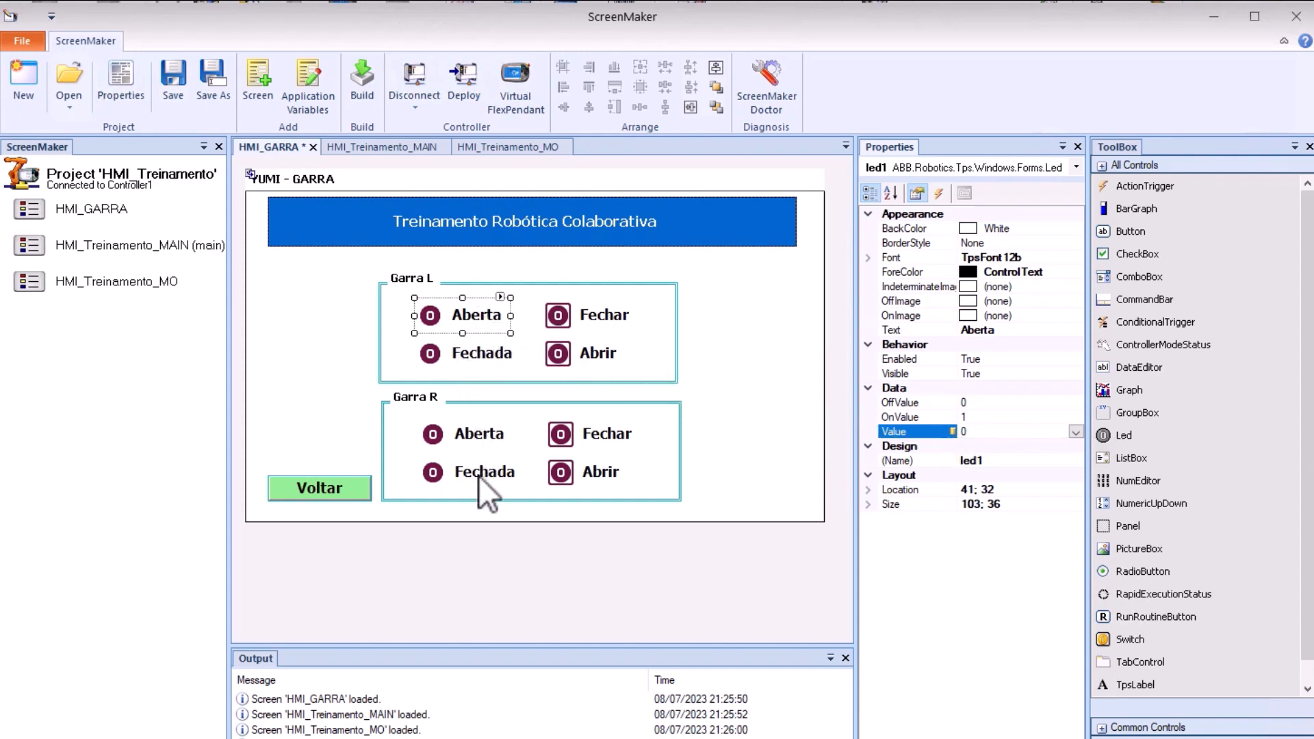
- Look over the properties of the other LEDs and examine the read signal action in the Garra L Fechada LED's value change event
{"action": "left_click", "coordinate": [482, 355]}
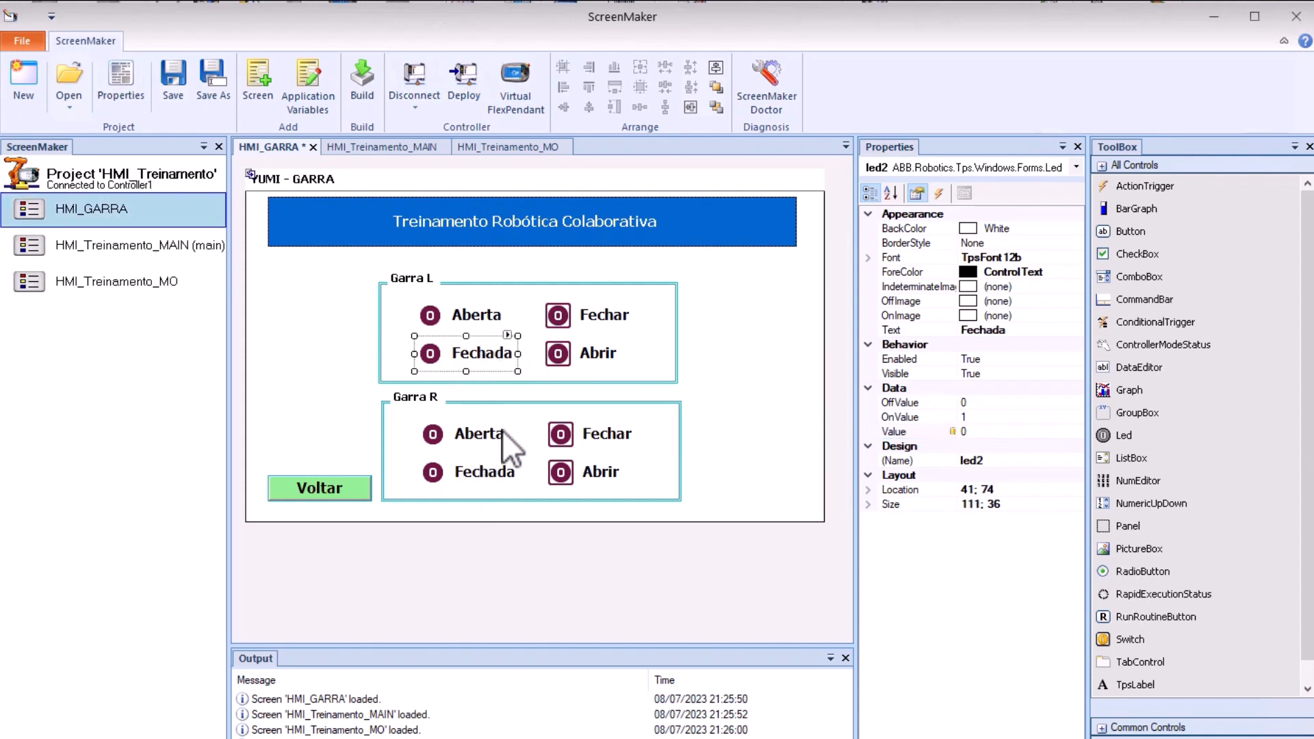
{"action": "left_click", "coordinate": [485, 435]}
{"action": "left_click", "coordinate": [482, 467]}
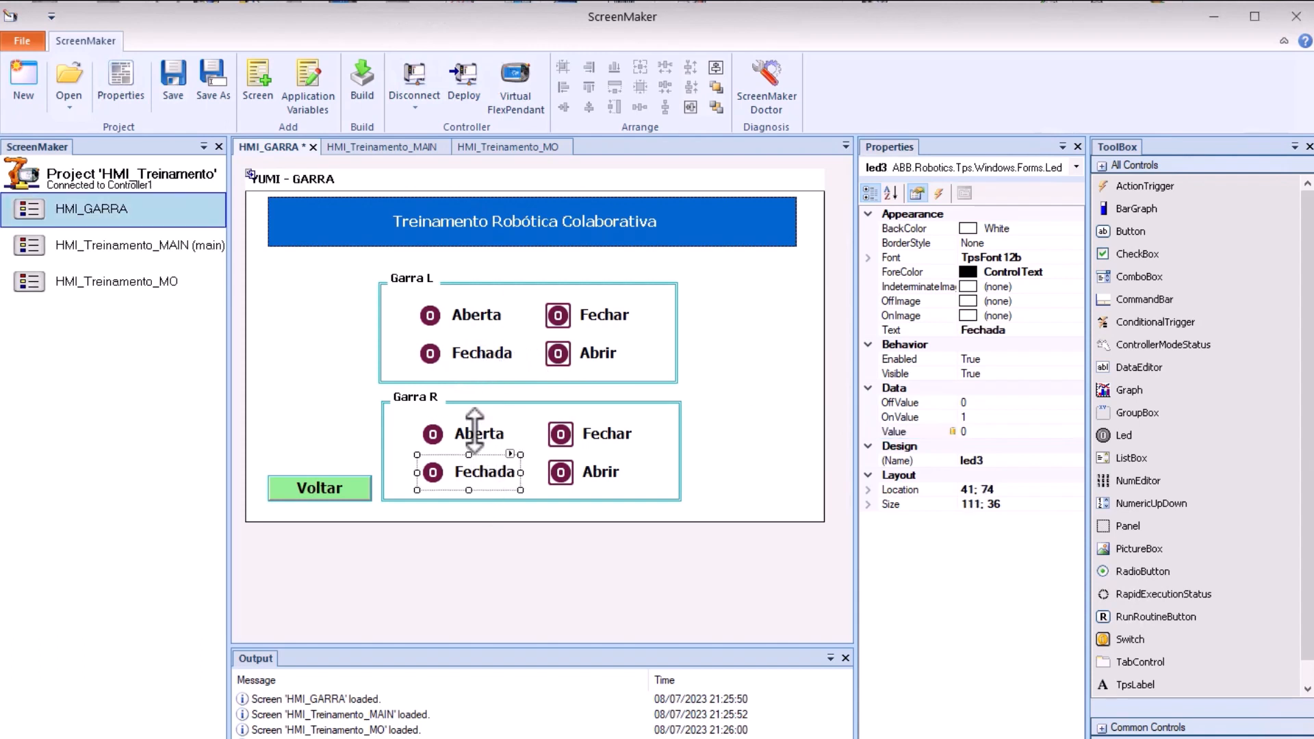
{"action": "left_click", "coordinate": [480, 433]}
{"action": "left_click", "coordinate": [475, 354]}
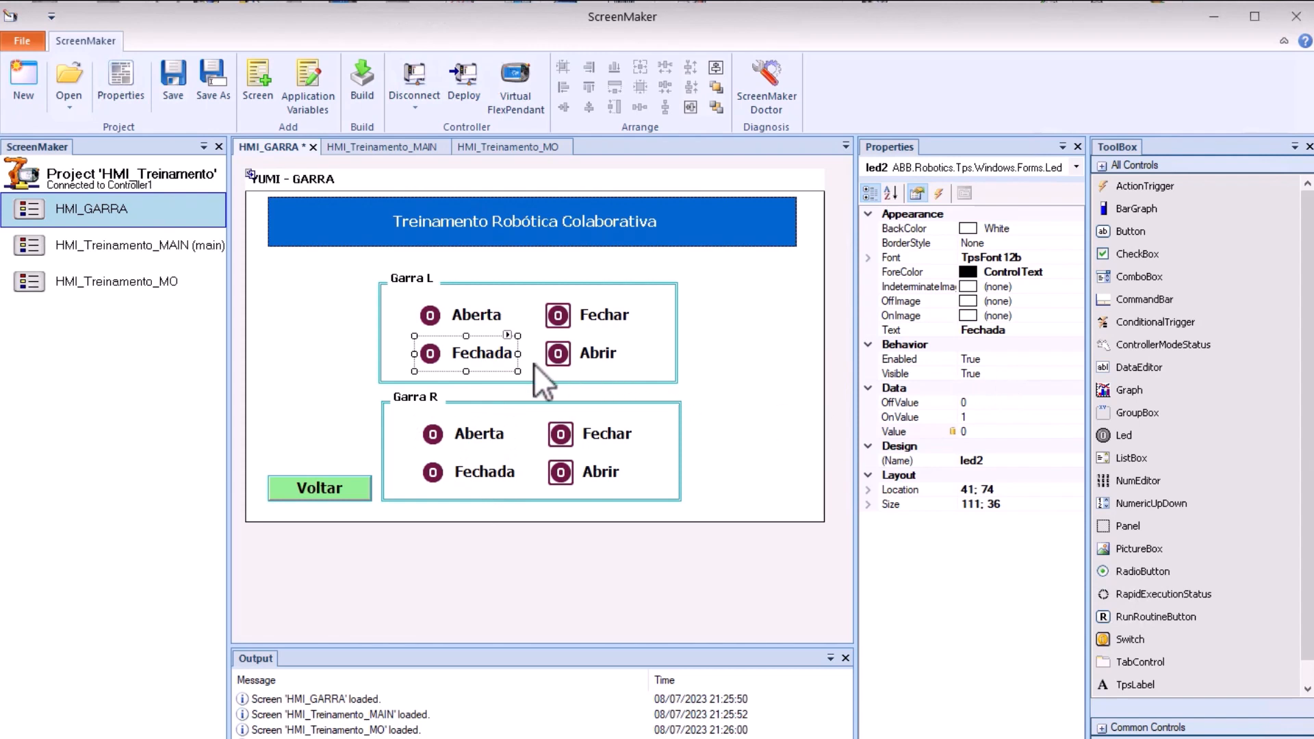
{"action": "double_click", "coordinate": [493, 363]}
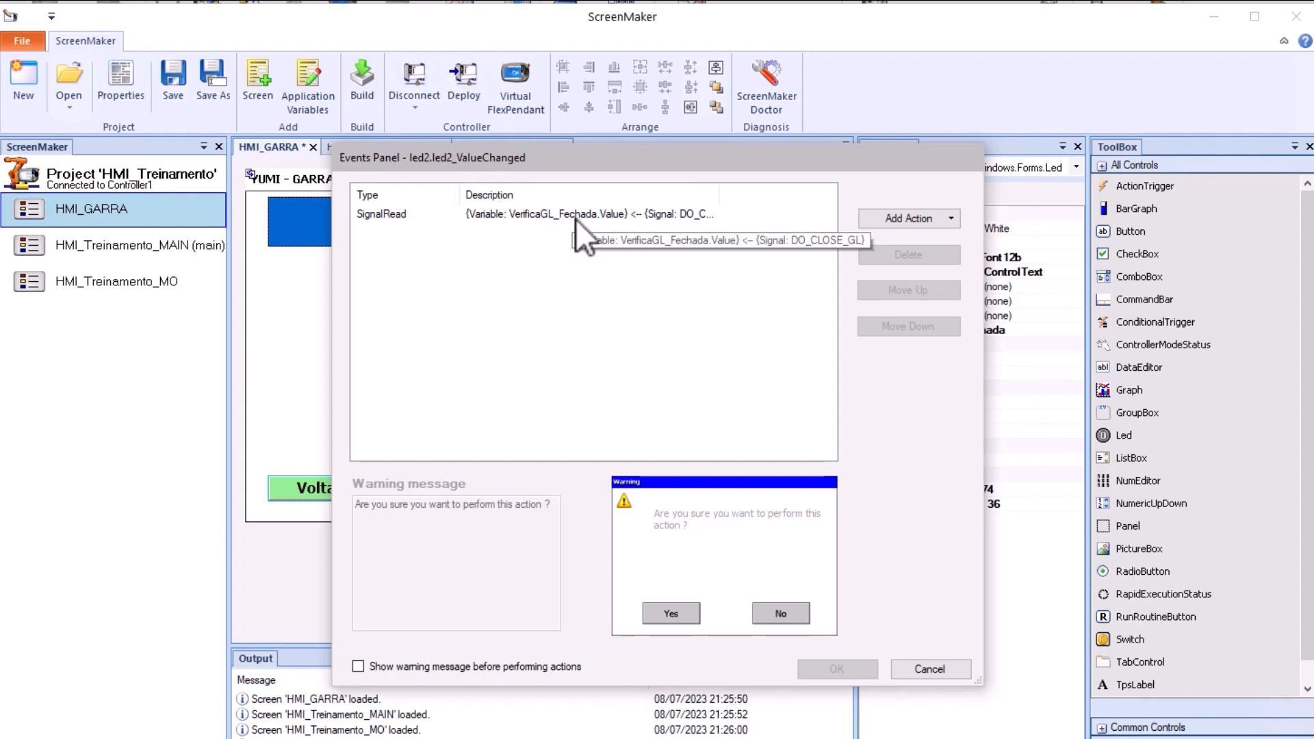
{"action": "left_click", "coordinate": [929, 669]}
- Examine the value change actions of the Garra R Aberta and Fechada LEDs, and check the Fechada LED's Value property
{"action": "double_click", "coordinate": [478, 440]}
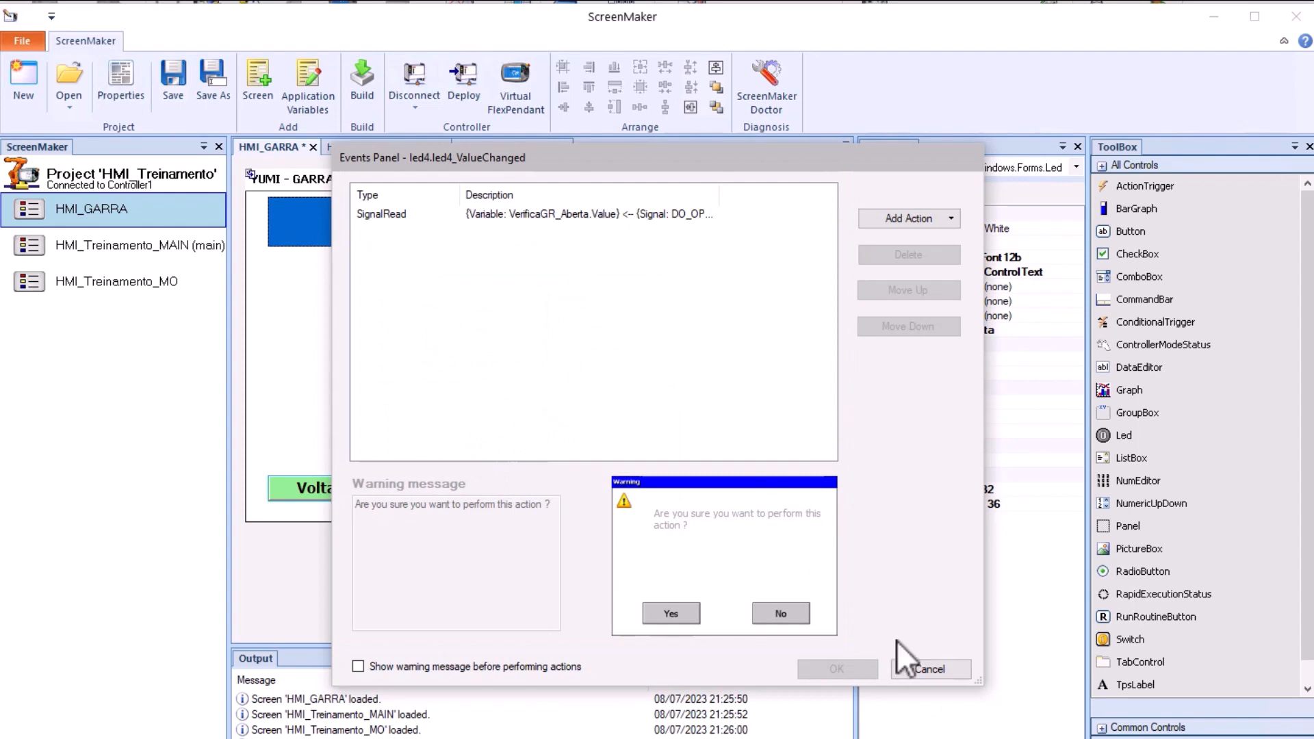
{"action": "left_click", "coordinate": [904, 667]}
{"action": "double_click", "coordinate": [495, 474]}
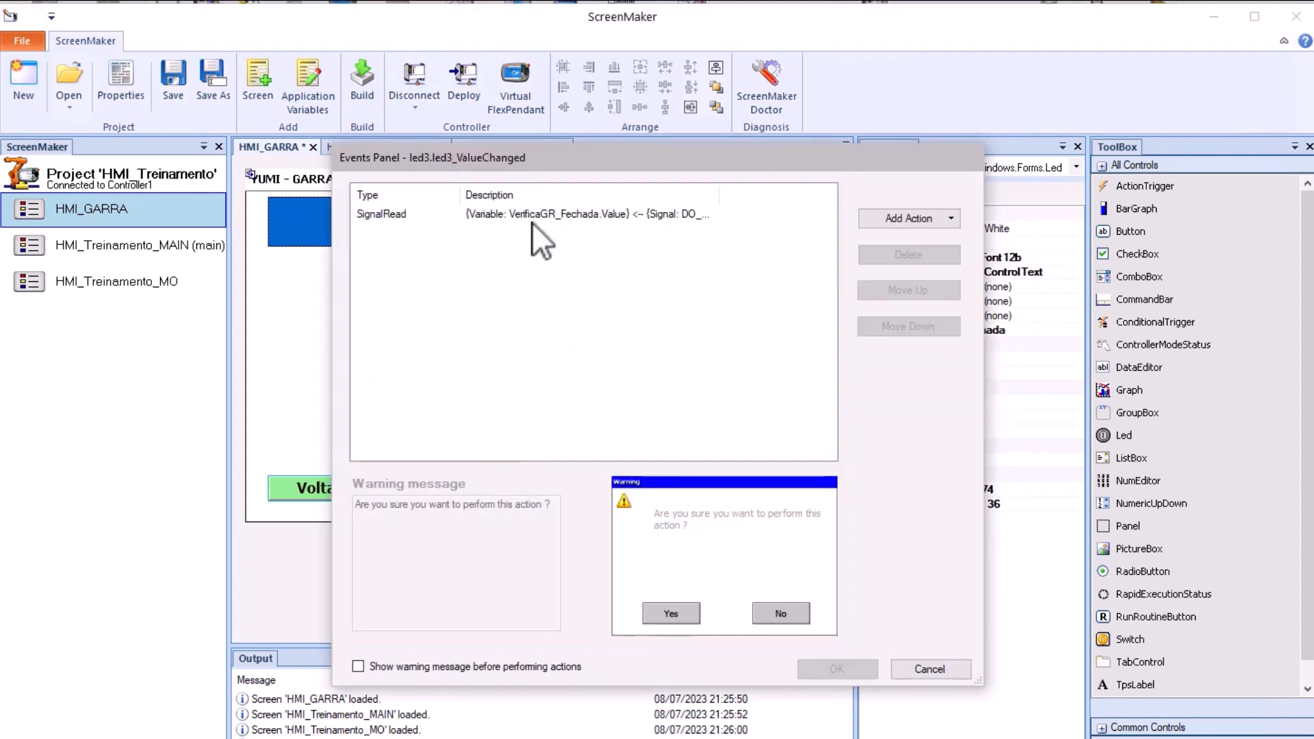
{"action": "left_click", "coordinate": [927, 669]}
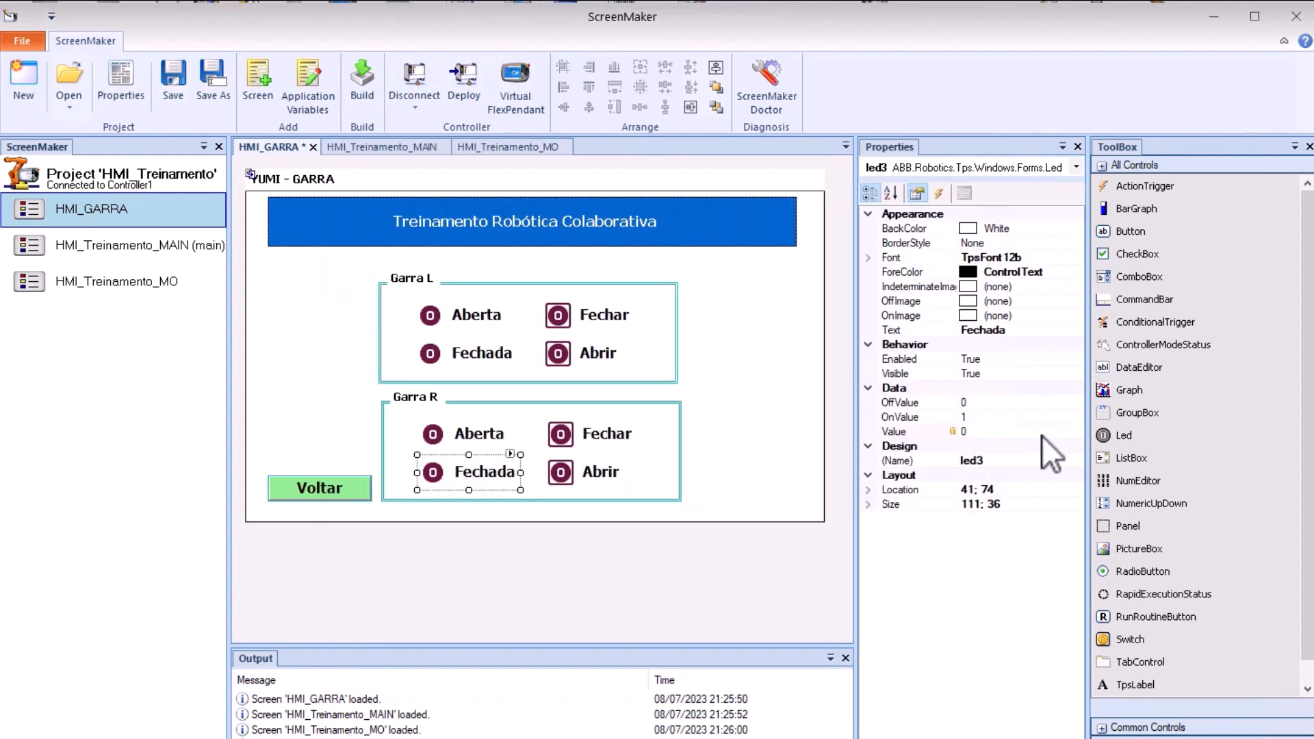
{"action": "left_click", "coordinate": [976, 434]}
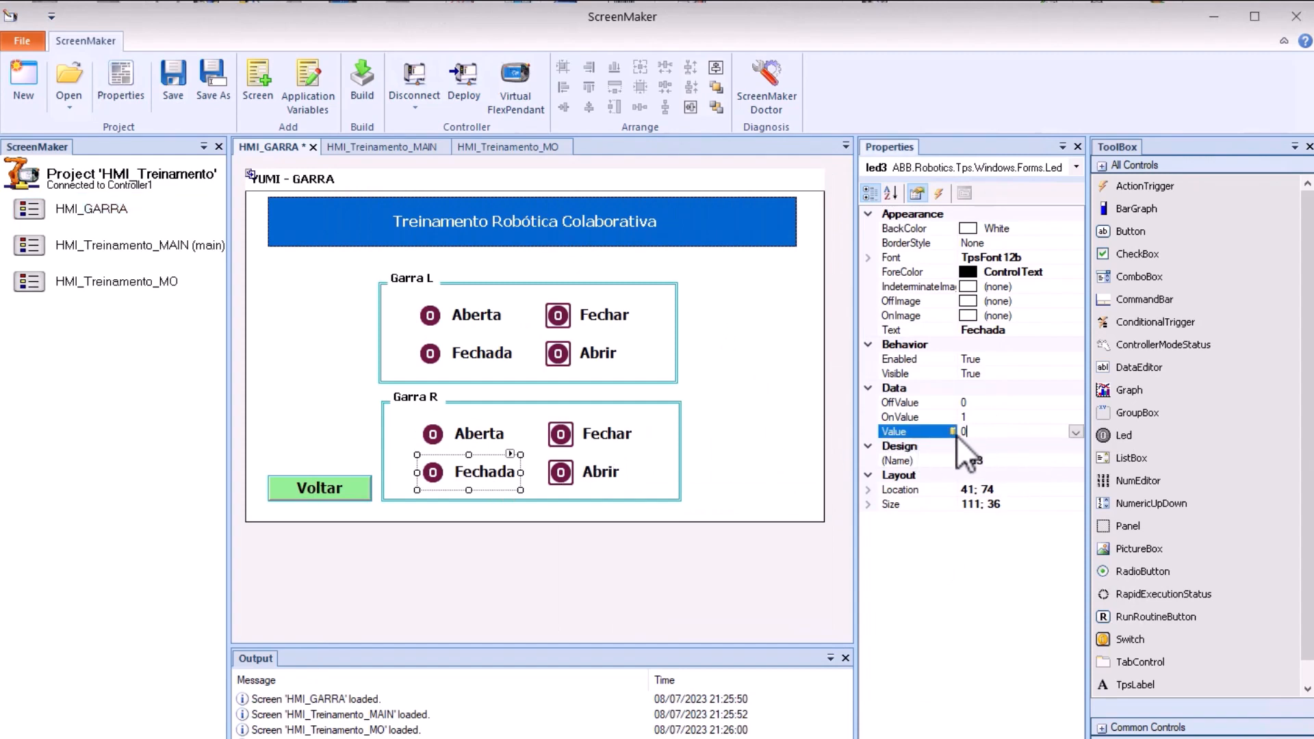
{"action": "left_click", "coordinate": [721, 423]}
- Examine the action in the click event of the Voltar button on the HMI_GARRA screen
{"action": "double_click", "coordinate": [339, 489]}
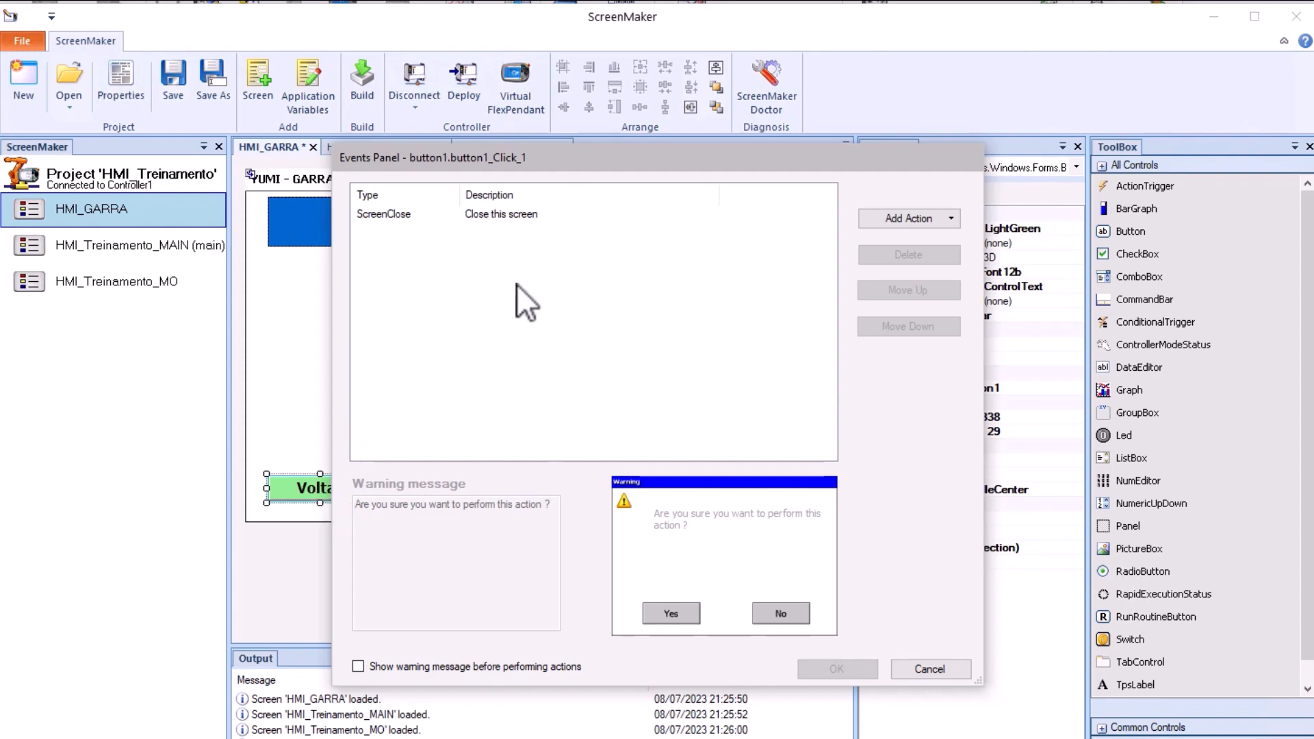
{"action": "left_click", "coordinate": [947, 669]}
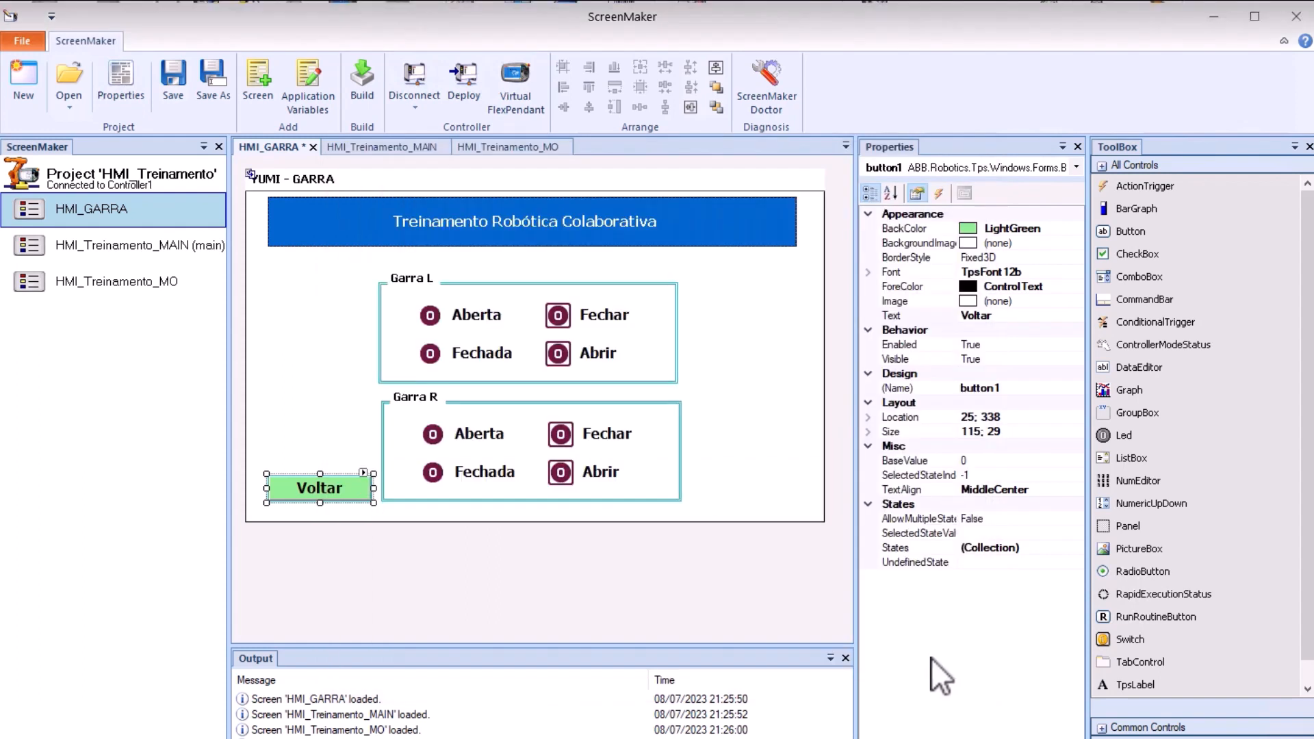
{"action": "left_click", "coordinate": [725, 390]}
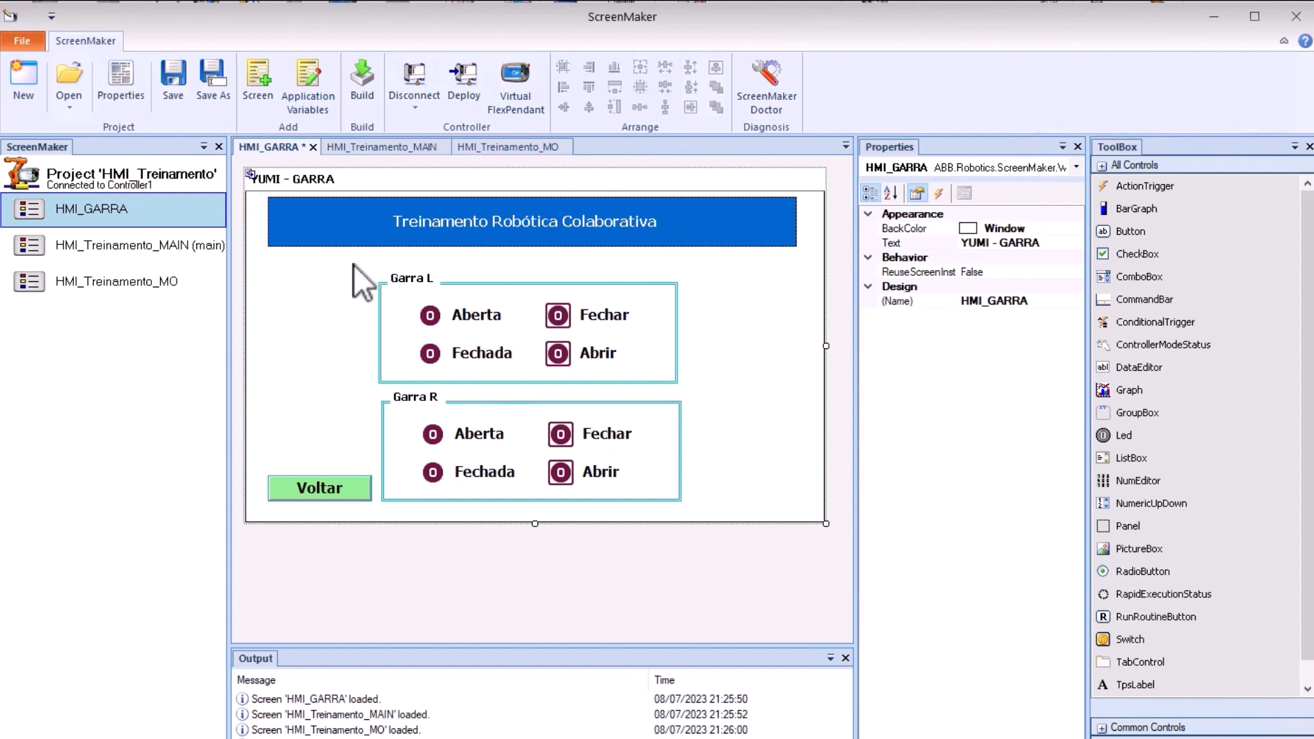
- Open the HMI_Treinamento_MO screen and look at the operating mode key selector on the Virtual FlexPendant
{"action": "double_click", "coordinate": [130, 286]}
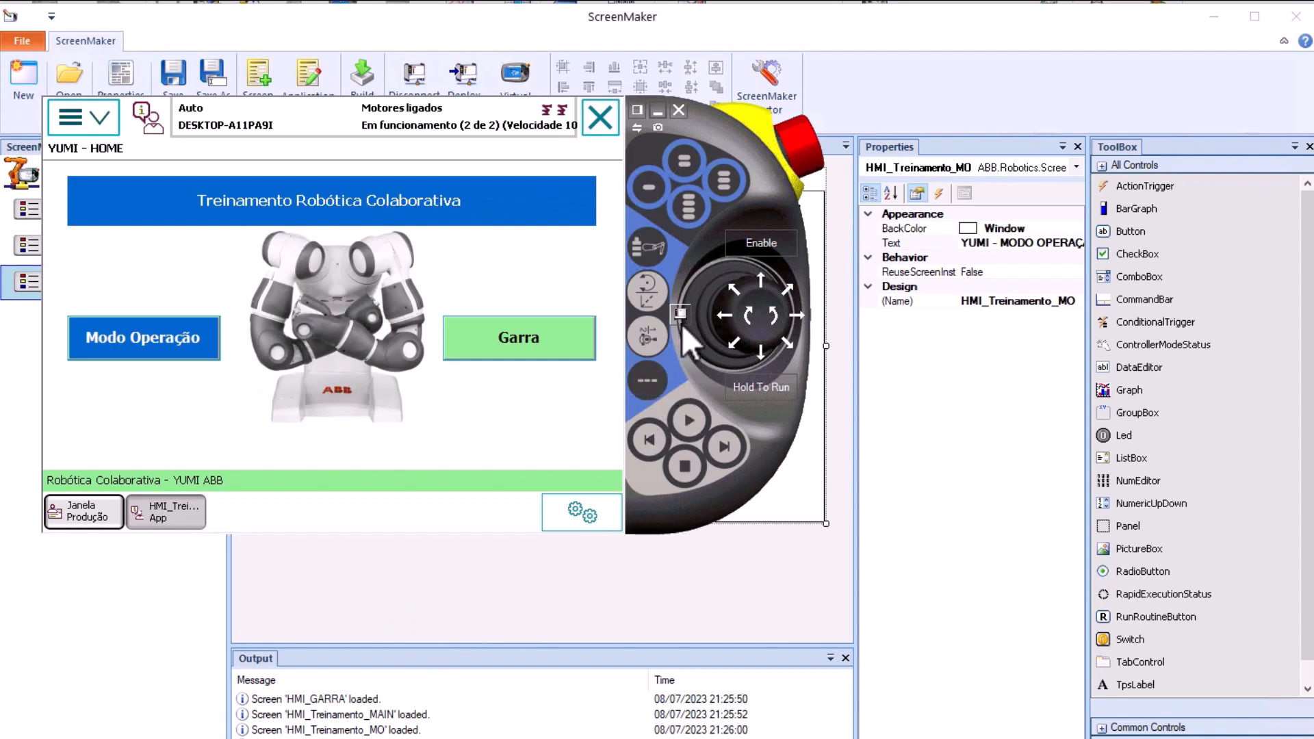
{"action": "left_click", "coordinate": [680, 317]}
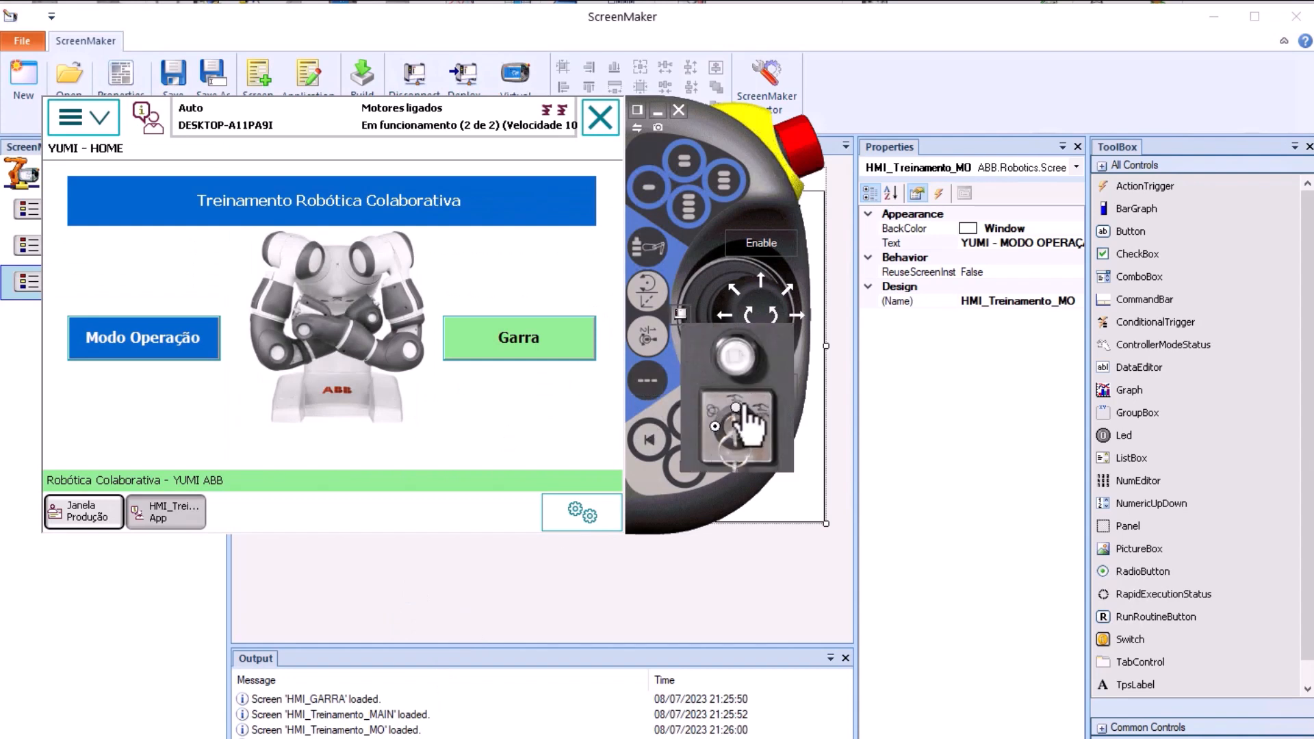
{"action": "left_click", "coordinate": [841, 457]}
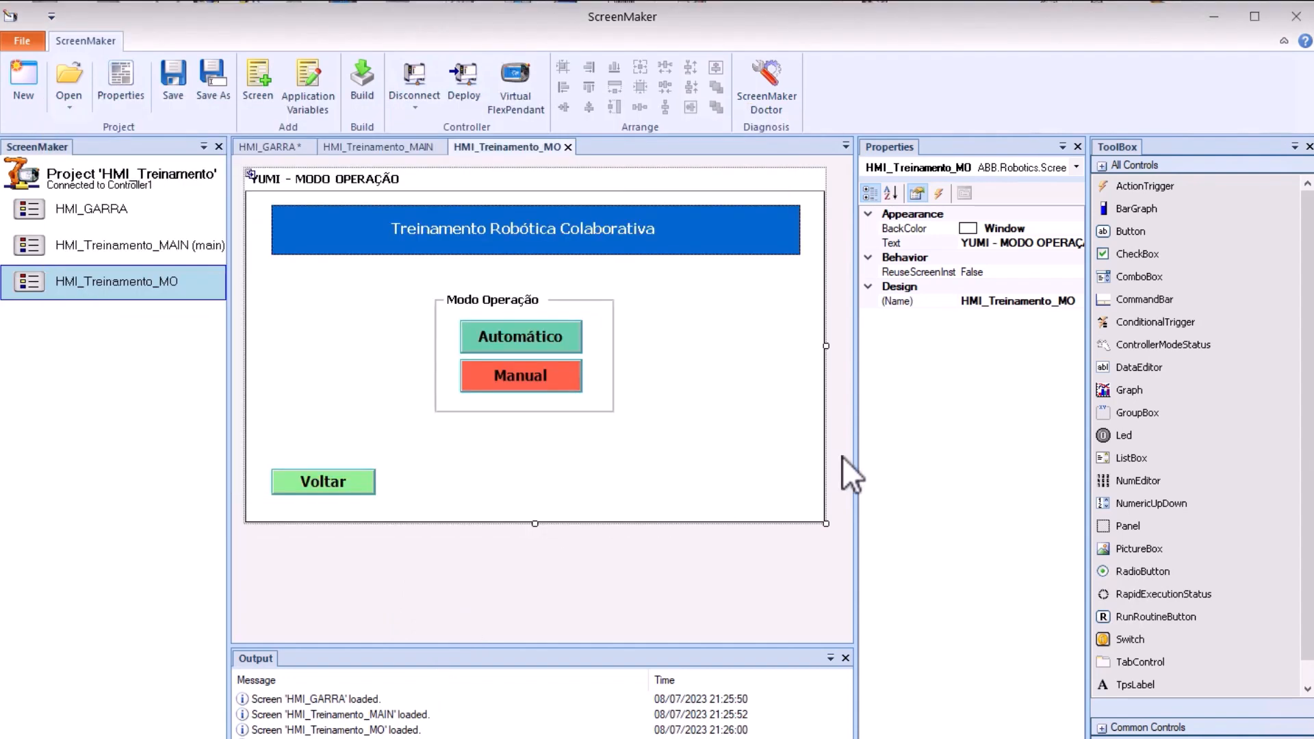
- Examine the VP_MODEKEY signal actions and warning messages in the click events of the Automático and Manual buttons
{"action": "double_click", "coordinate": [509, 342]}
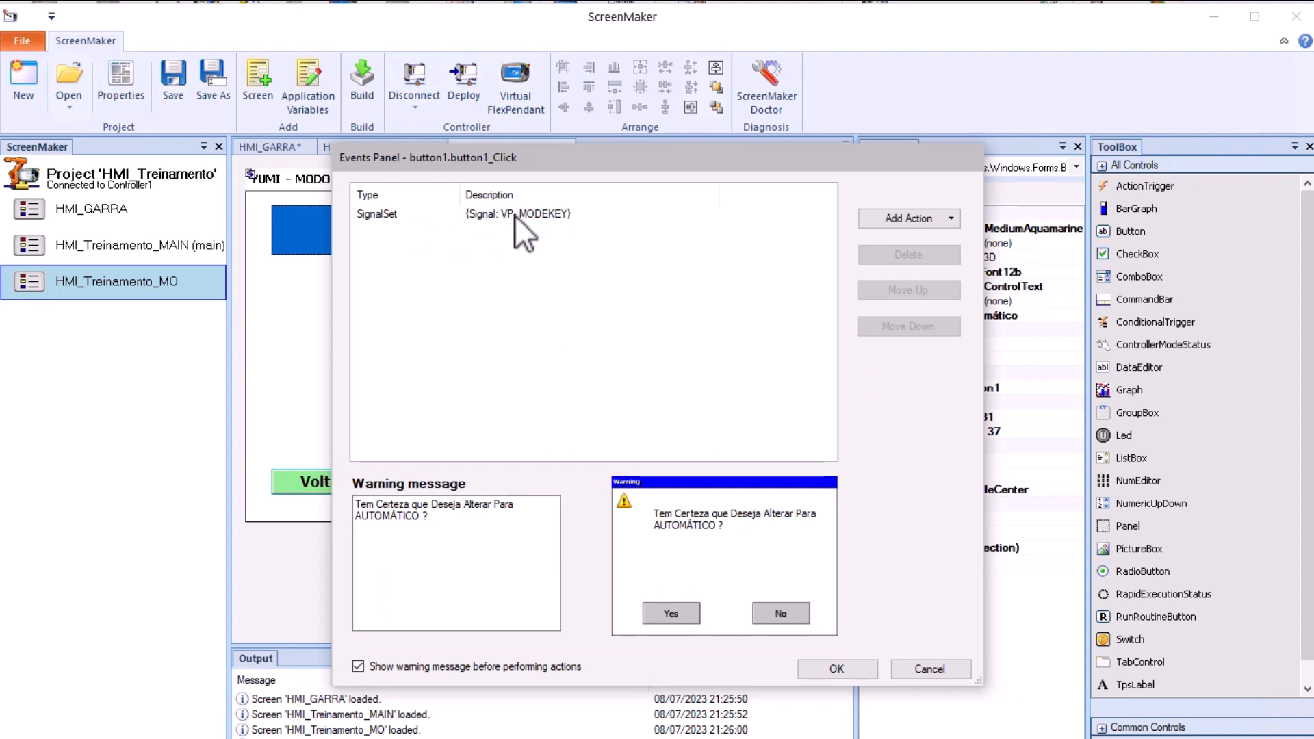
{"action": "left_click", "coordinate": [932, 678]}
{"action": "double_click", "coordinate": [536, 382]}
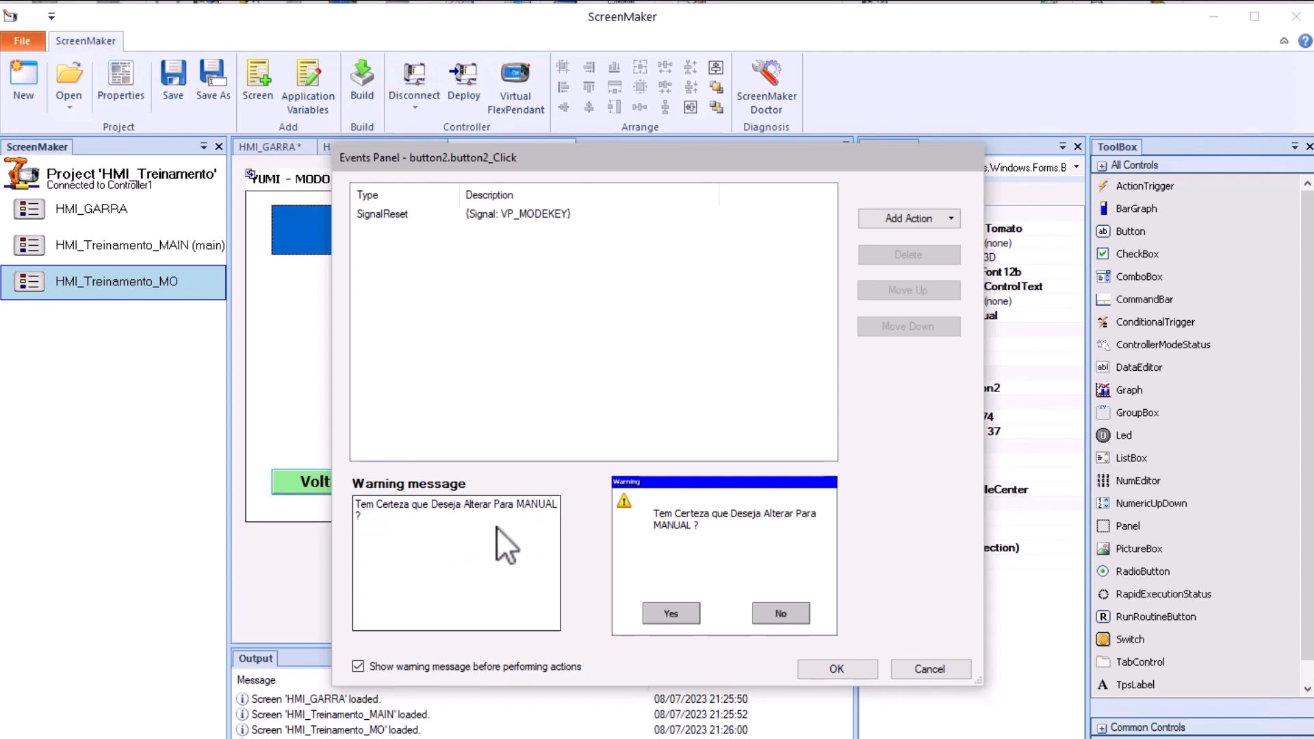
{"action": "left_click", "coordinate": [834, 667]}
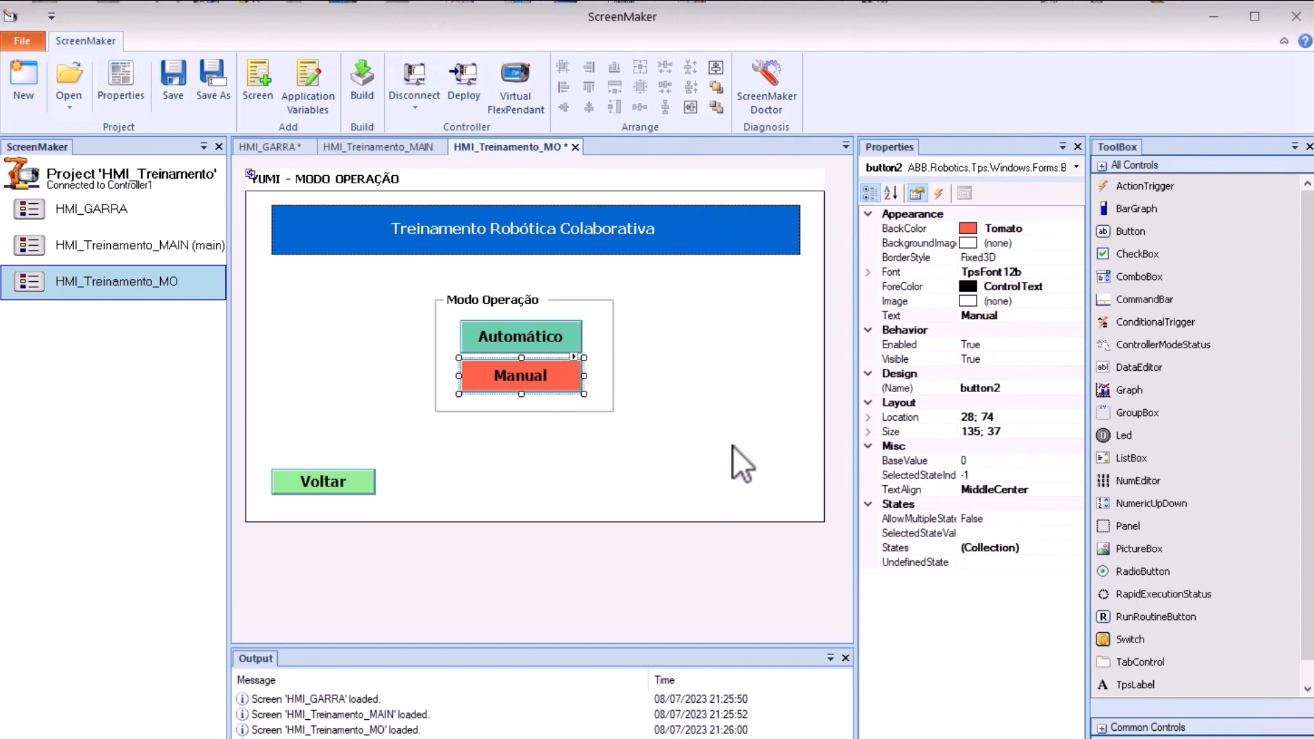
{"action": "left_click", "coordinate": [615, 385]}
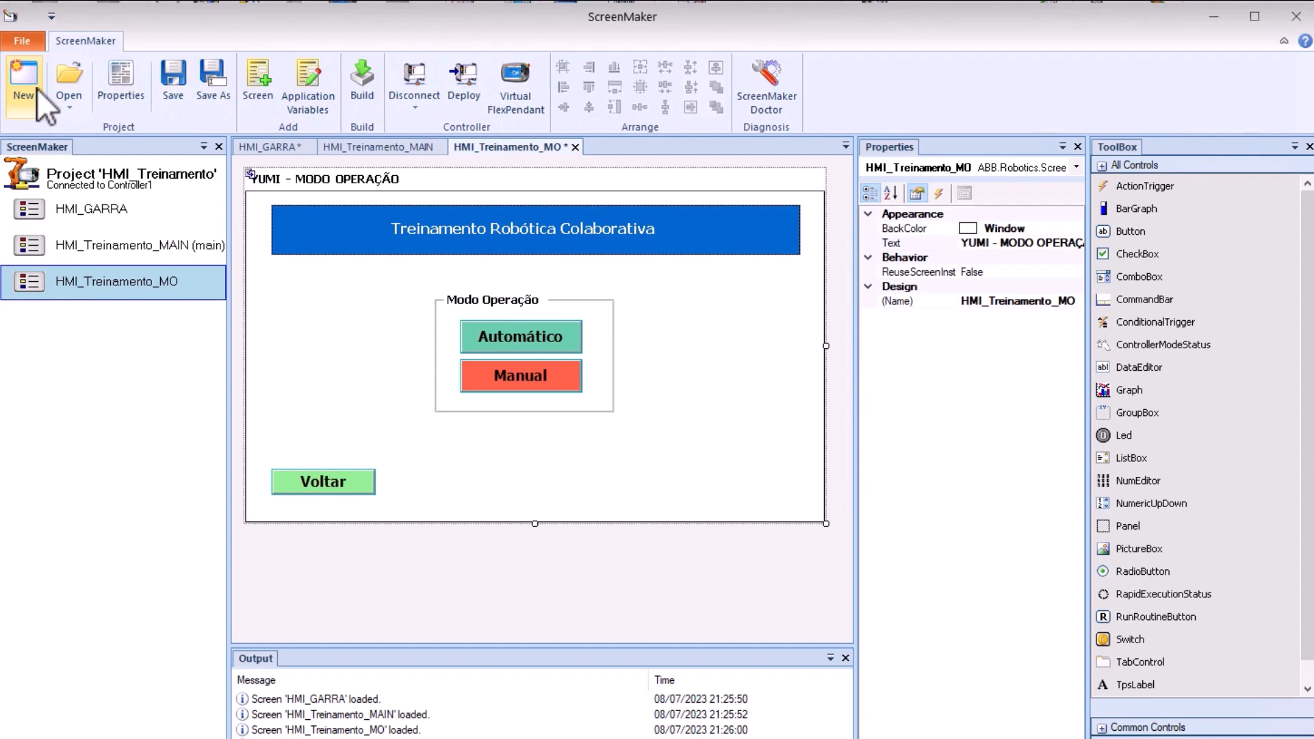
- Review the display settings in the project properties without changing them, and save the project
{"action": "left_click", "coordinate": [118, 90]}
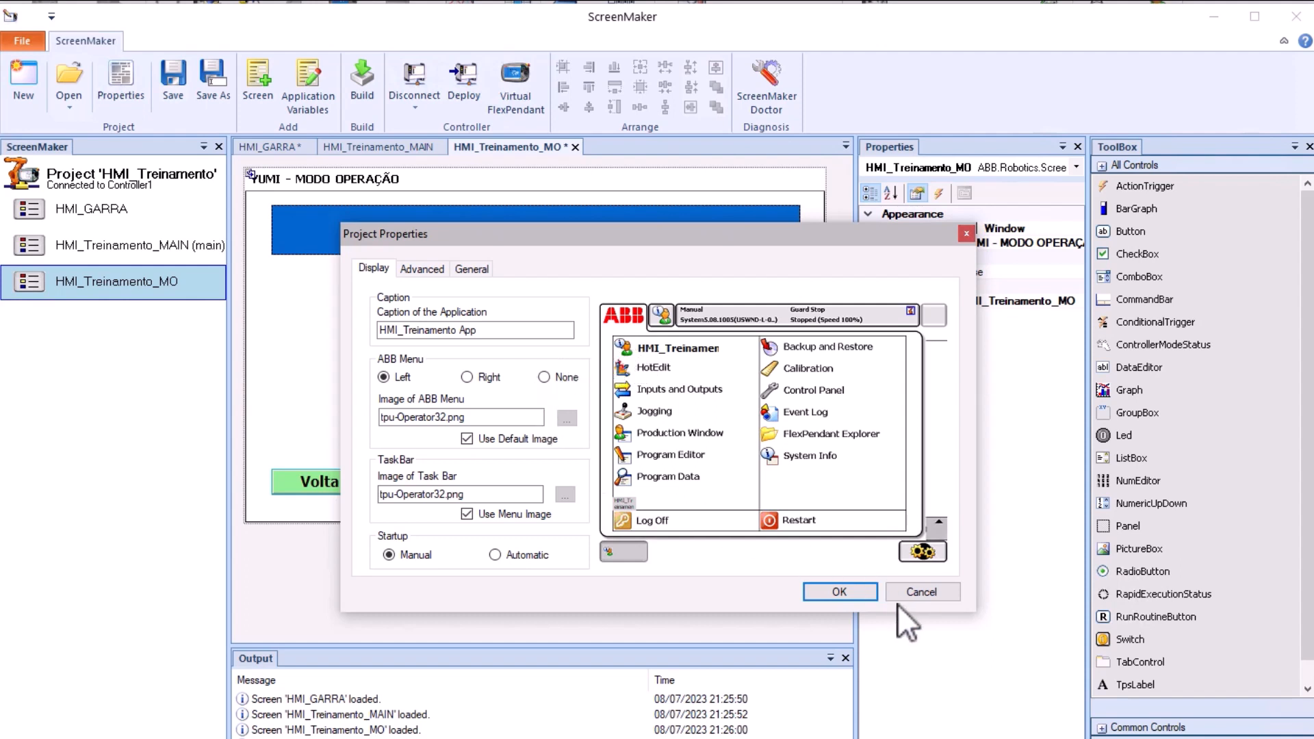
{"action": "left_click", "coordinate": [919, 593]}
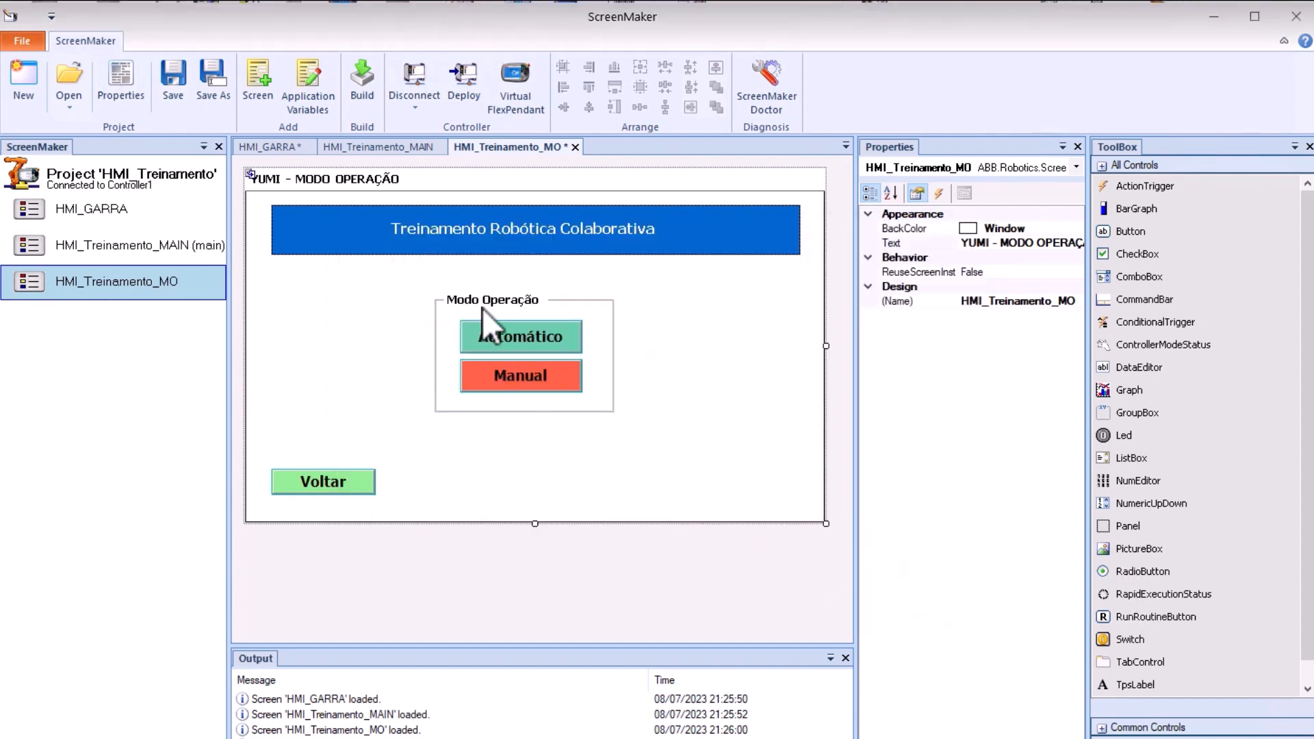
{"action": "left_click", "coordinate": [175, 79]}
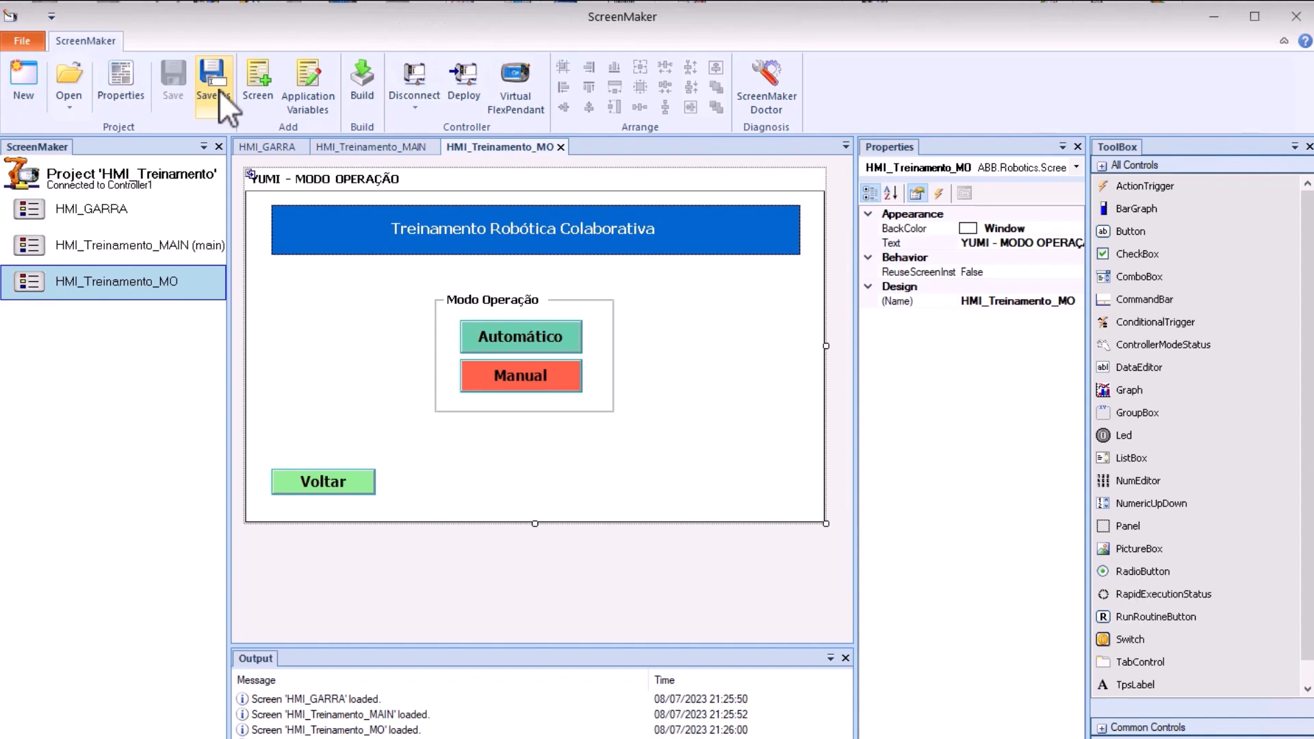
- Add a new screen named HMI_Treinamento1 to the project from the Empty Screen template
{"action": "left_click", "coordinate": [266, 96]}
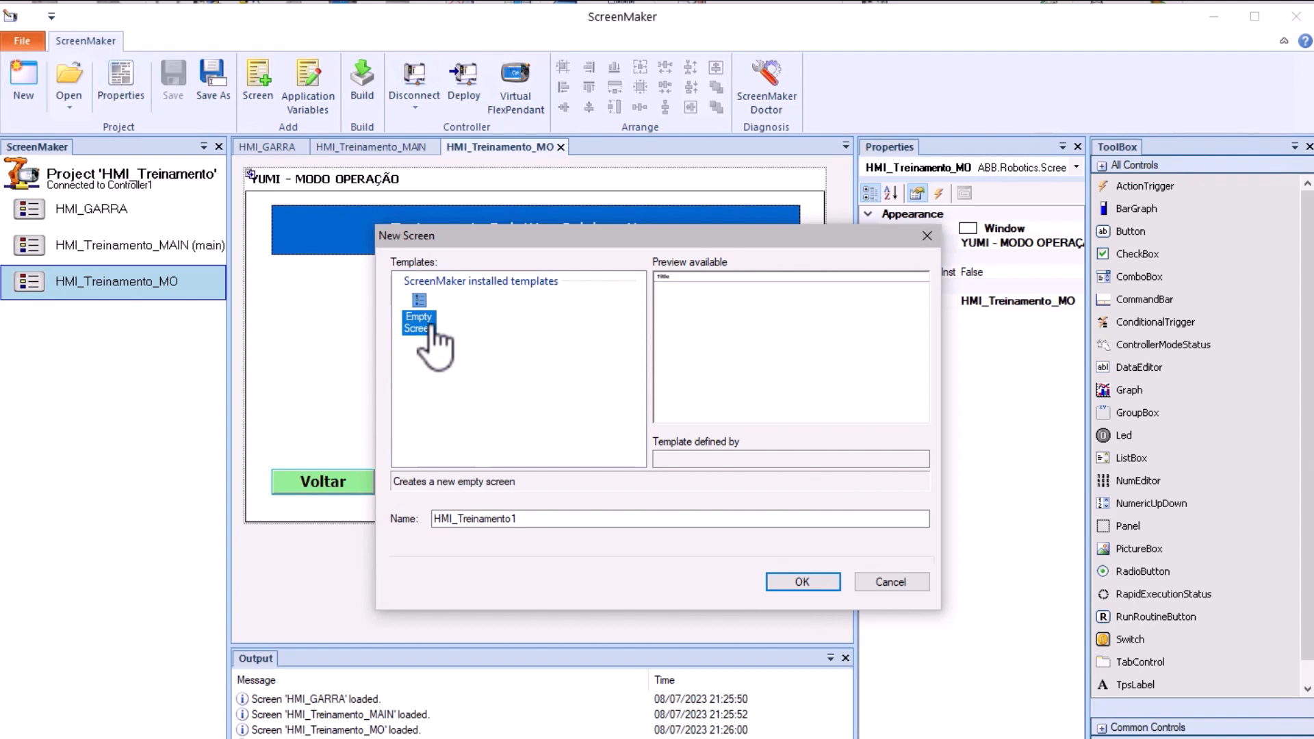
{"action": "left_click", "coordinate": [797, 583]}
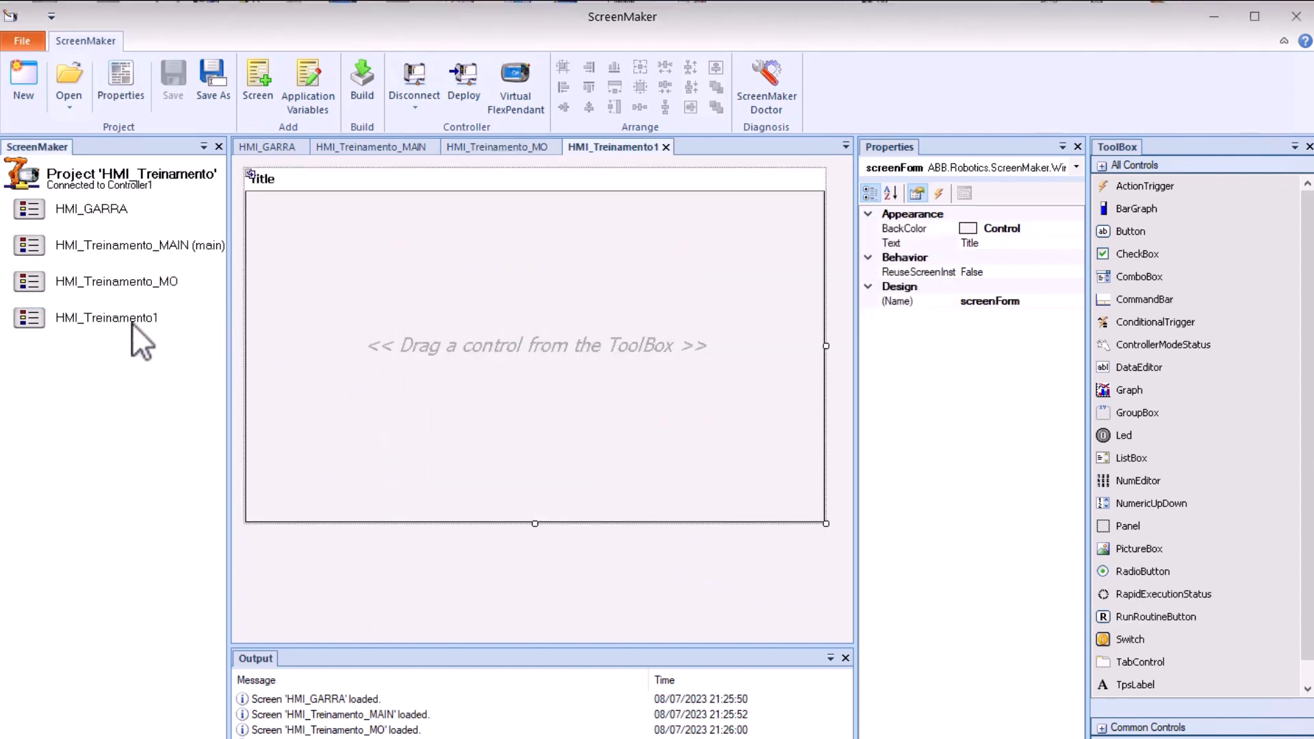
- Set the BackColor of the HMI_Treinamento1 screen to the system colour Window
{"action": "left_click", "coordinate": [55, 316]}
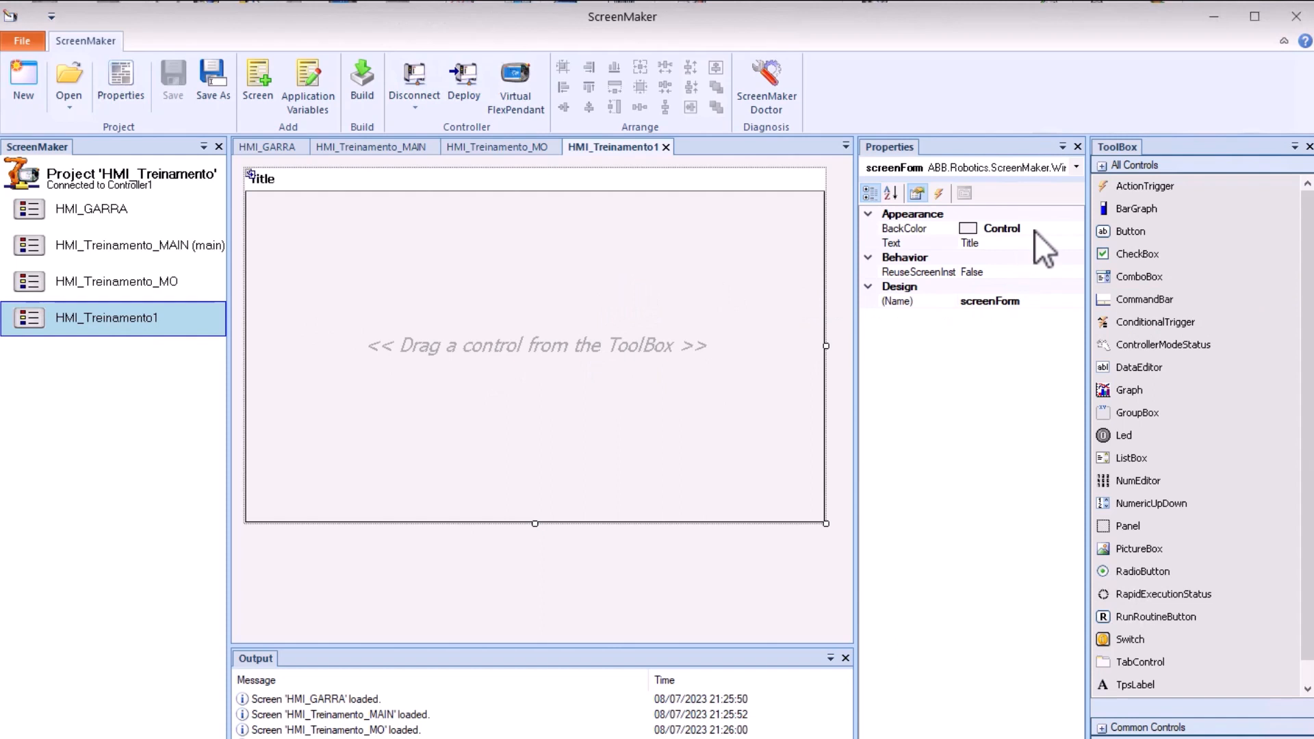
{"action": "left_click", "coordinate": [1059, 232]}
{"action": "left_click", "coordinate": [1075, 229]}
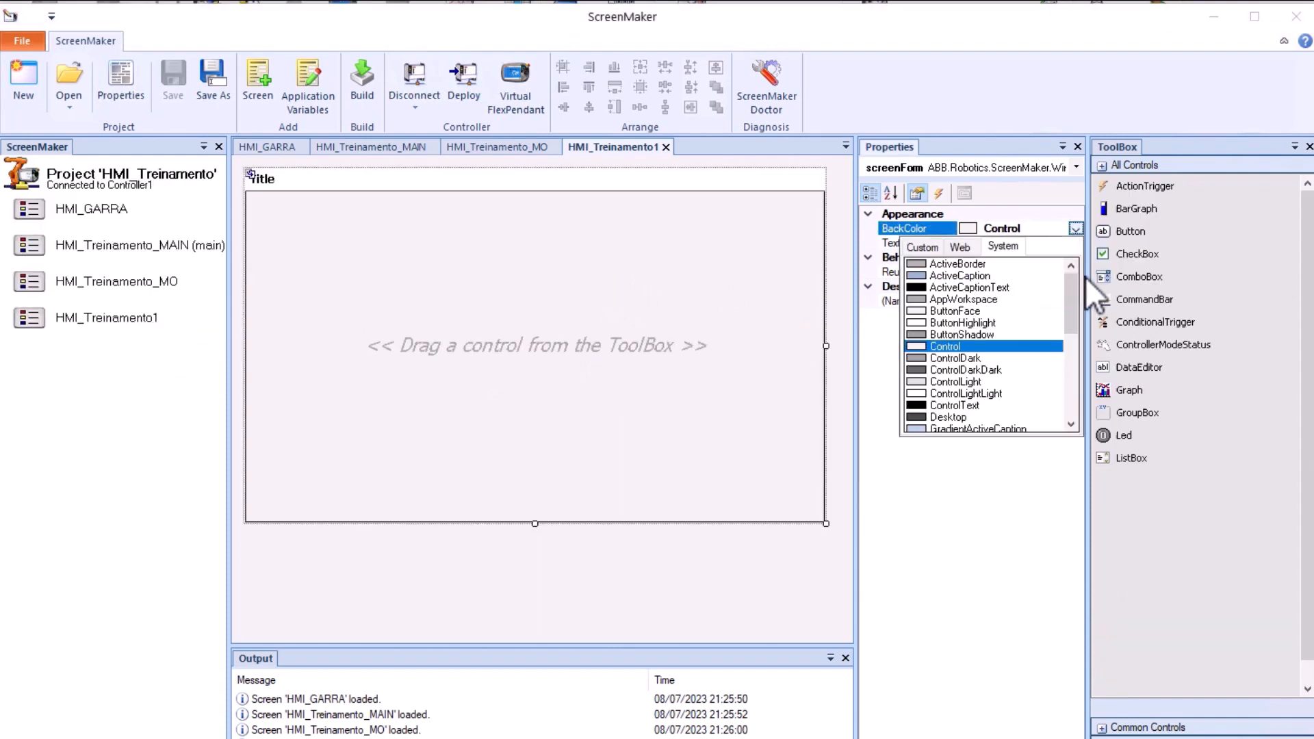
{"action": "left_click_drag", "start_coordinate": [1071, 277], "coordinate": [1069, 408]}
{"action": "left_click", "coordinate": [963, 393]}
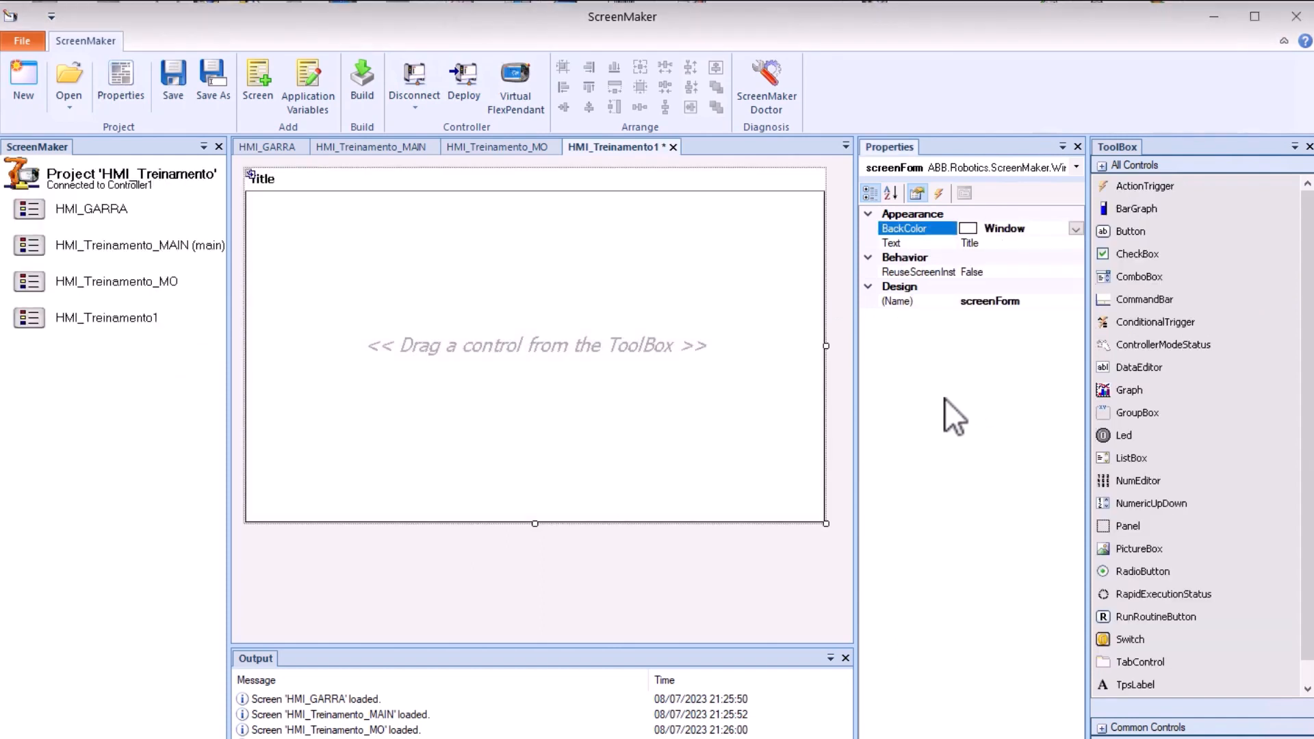
{"action": "left_click", "coordinate": [550, 310]}
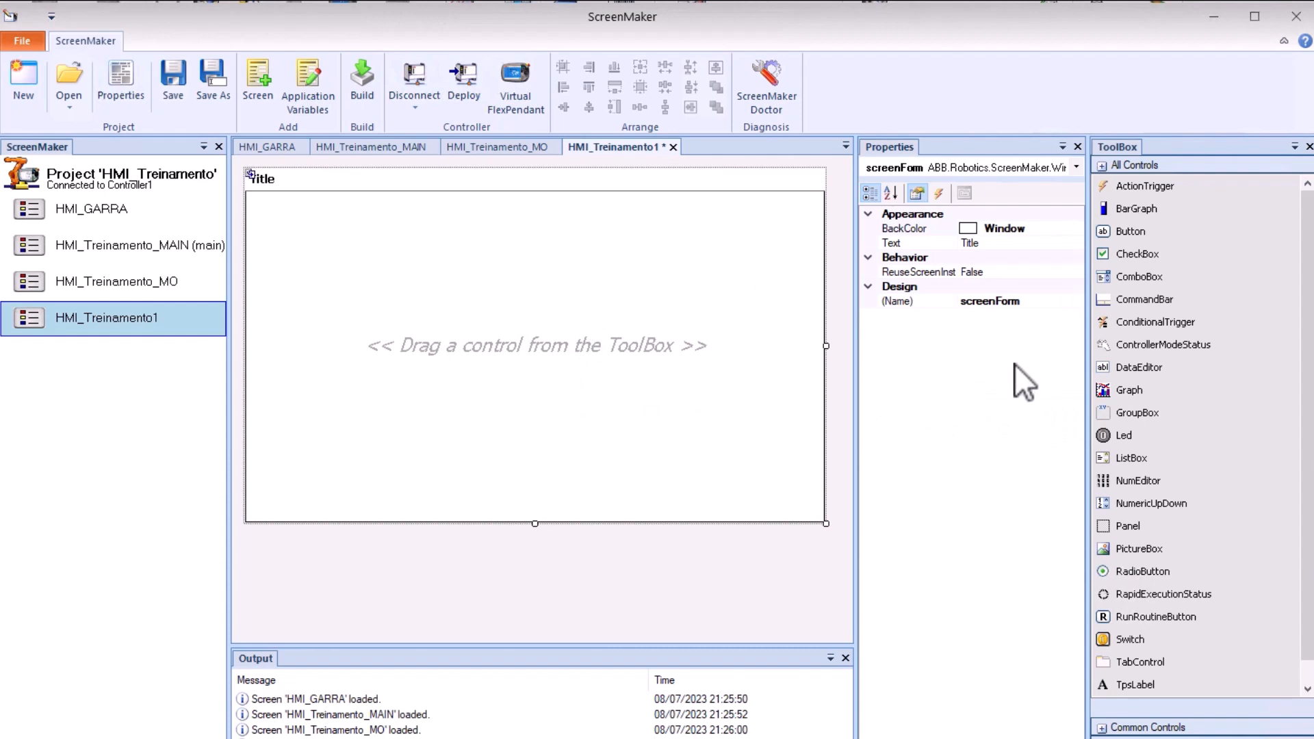
- Change the title text of the HMI_Treinamento1 screen to MINHA TELA
{"action": "left_click", "coordinate": [983, 241]}
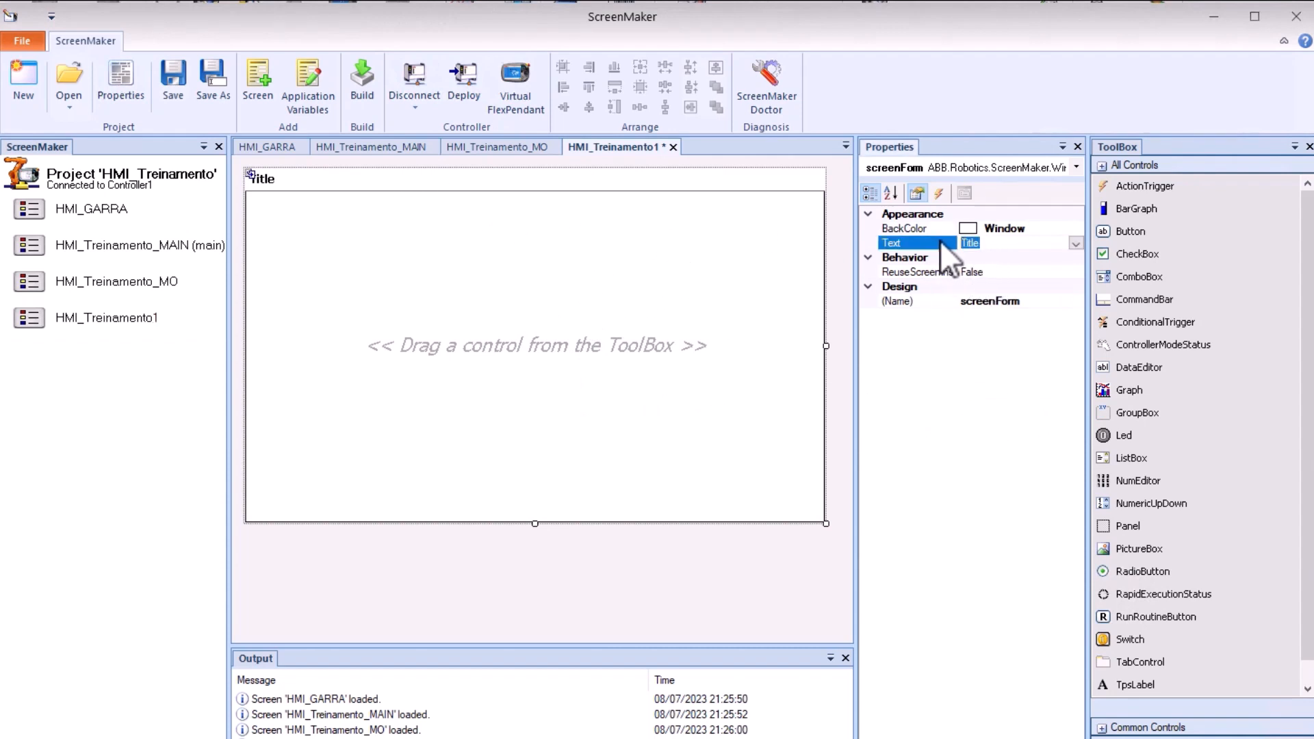
{"action": "key", "text": "BackSpace"}
{"action": "type", "text": "MINHA TELA"}
{"action": "key", "text": "Return"}
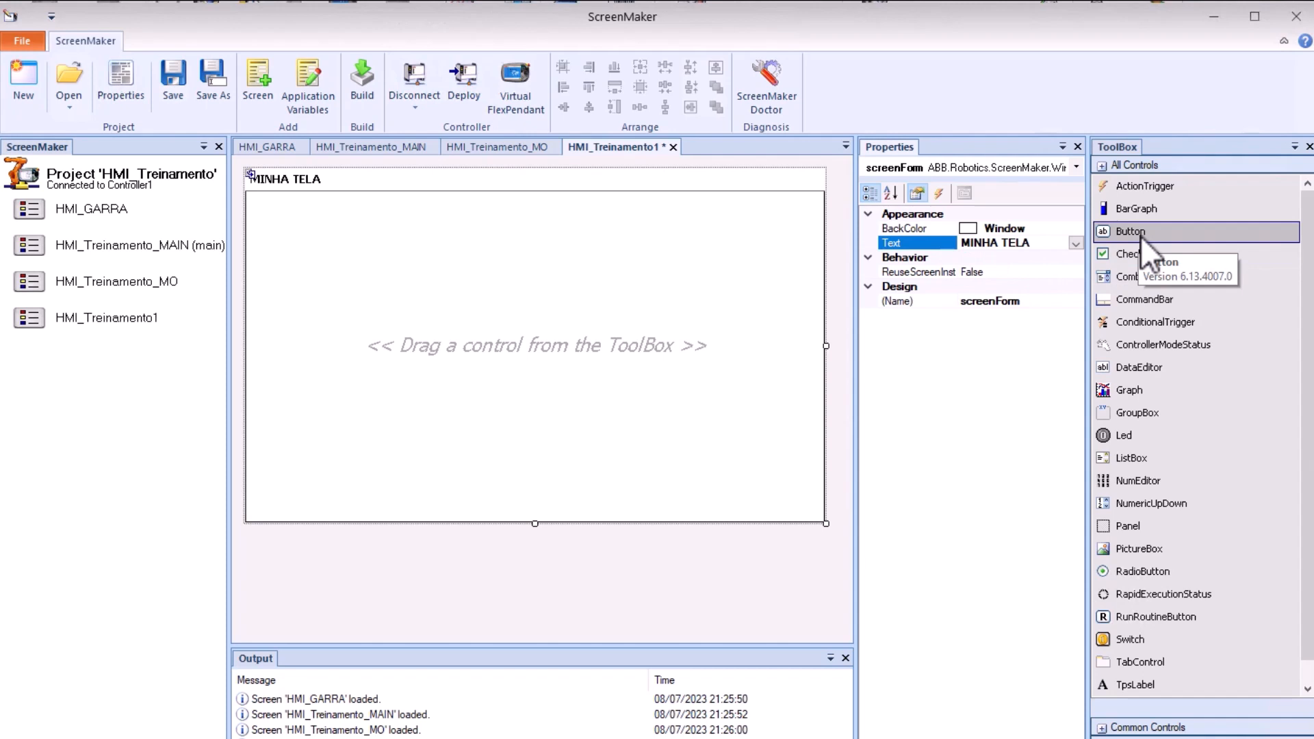
- Add a Panel control near the screen's upper edge and stretch it into a banner about 568 by 48
{"action": "left_click_drag", "start_coordinate": [1136, 520], "coordinate": [286, 216]}
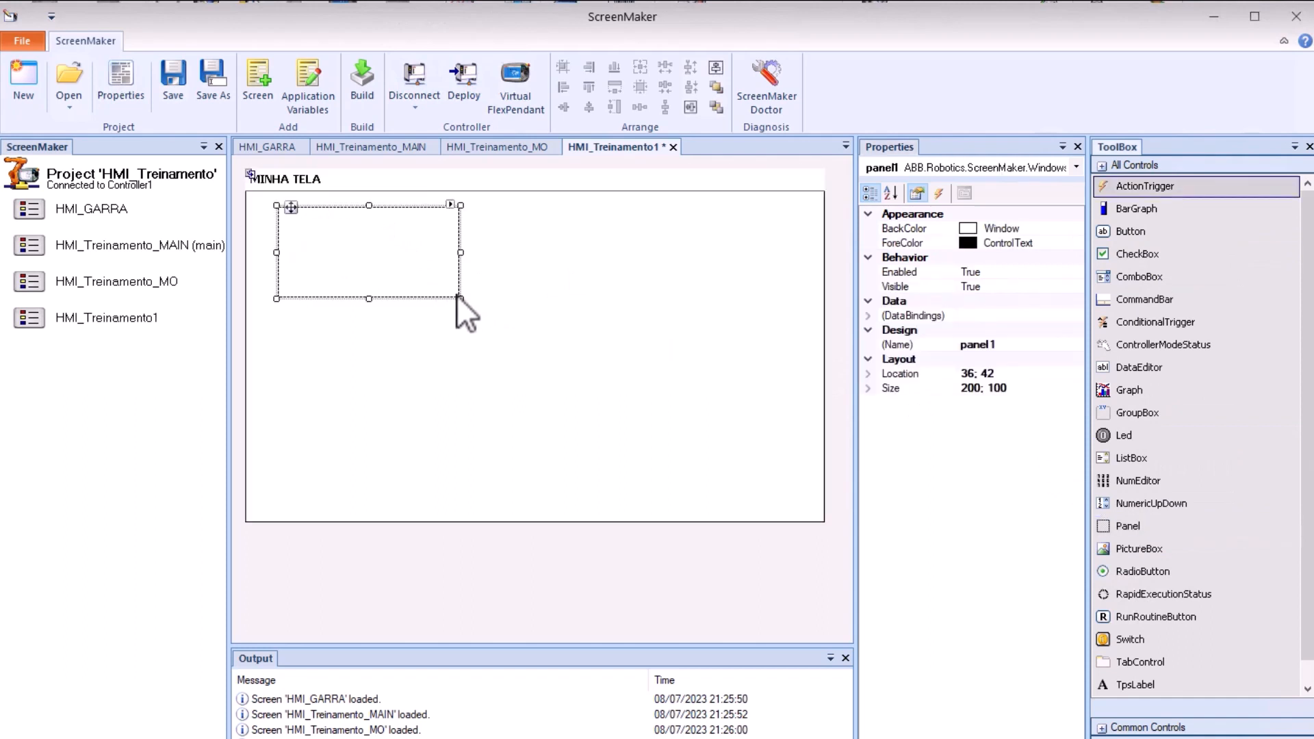
{"action": "left_click_drag", "start_coordinate": [461, 297], "coordinate": [795, 251]}
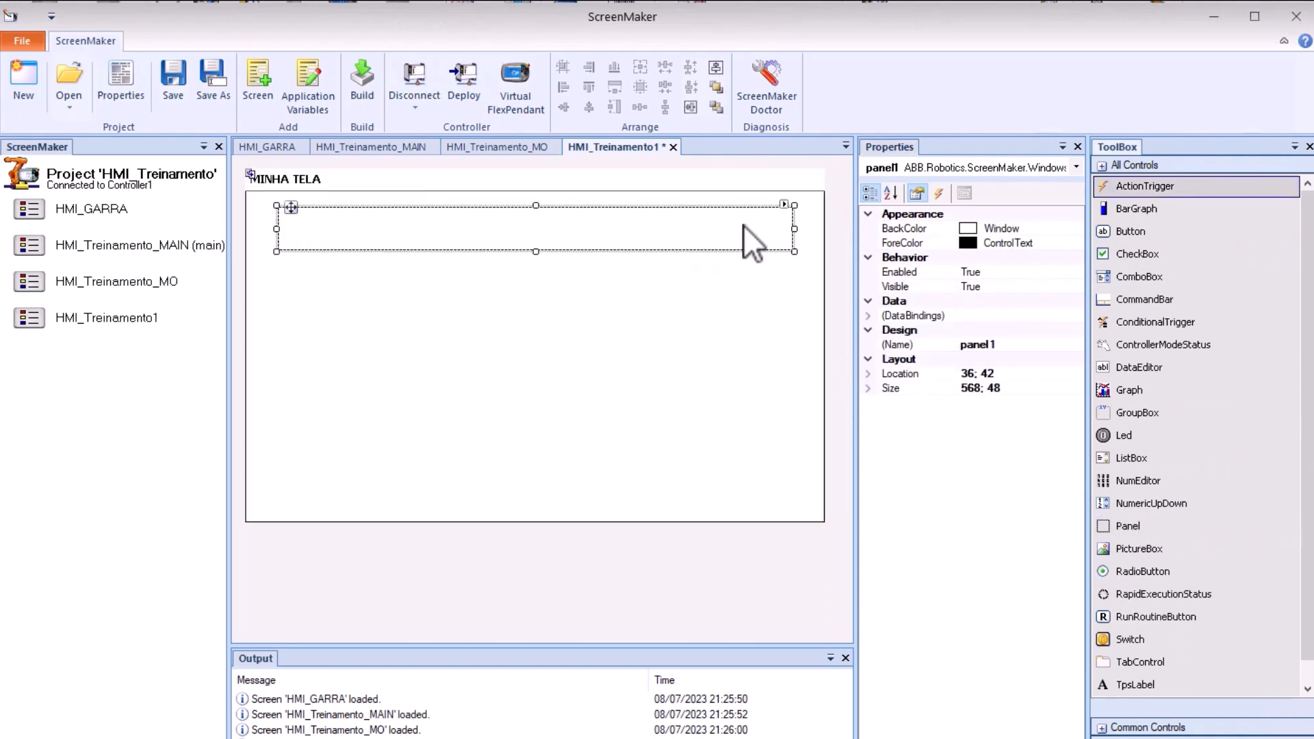
{"action": "left_click", "coordinate": [1081, 230]}
{"action": "left_click", "coordinate": [1081, 230]}
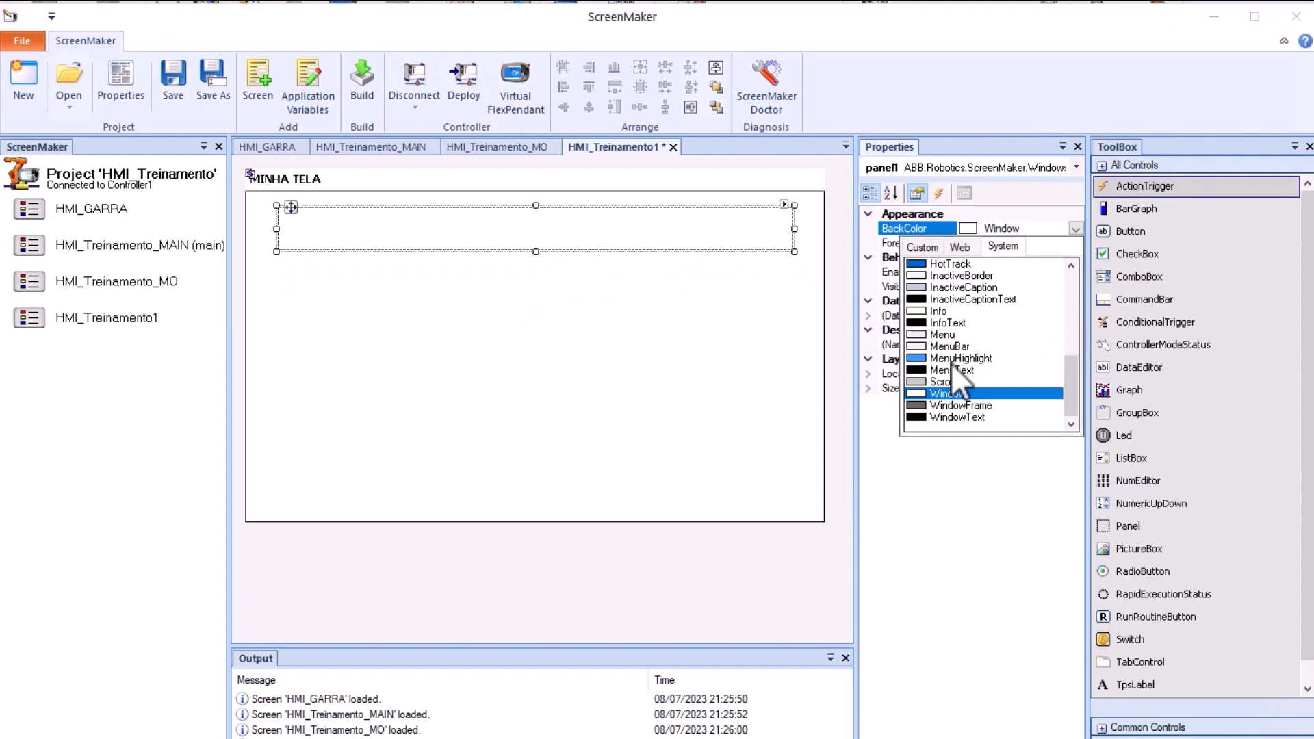
{"action": "key", "text": "Escape"}
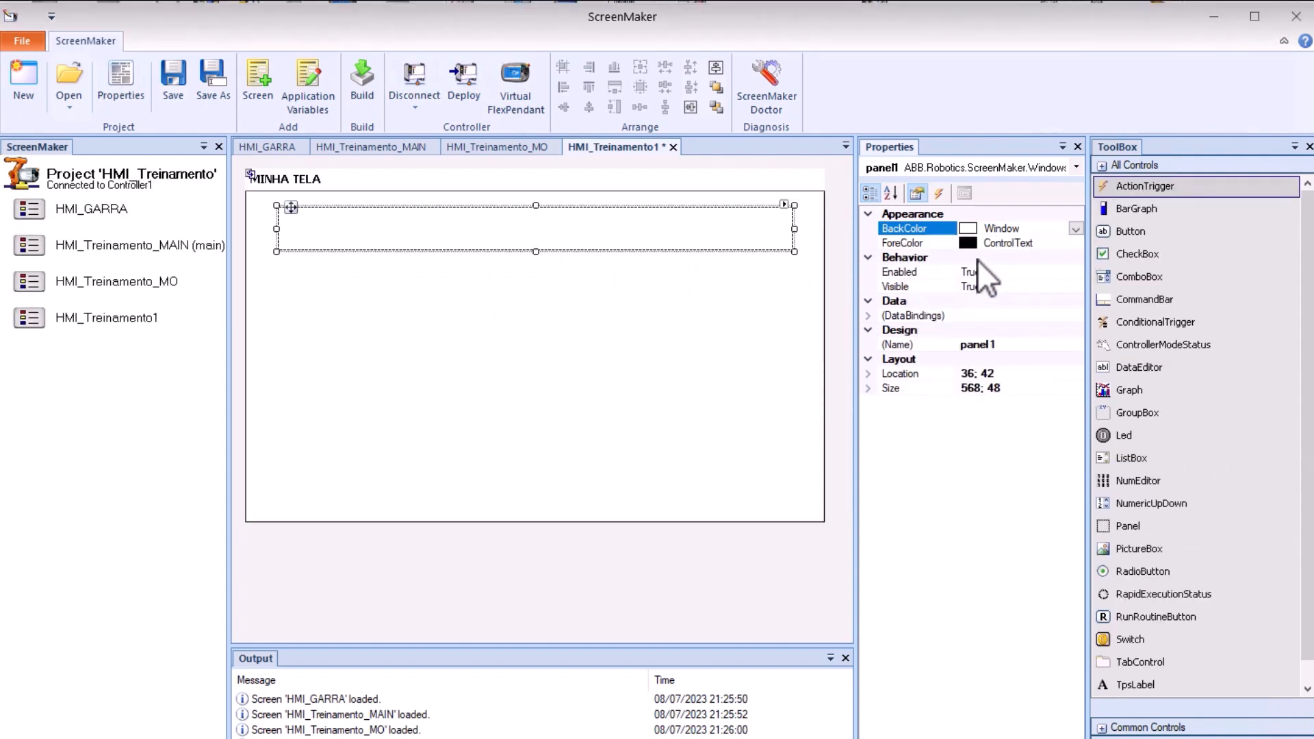
{"action": "left_click", "coordinate": [732, 287]}
{"action": "left_click", "coordinate": [691, 239]}
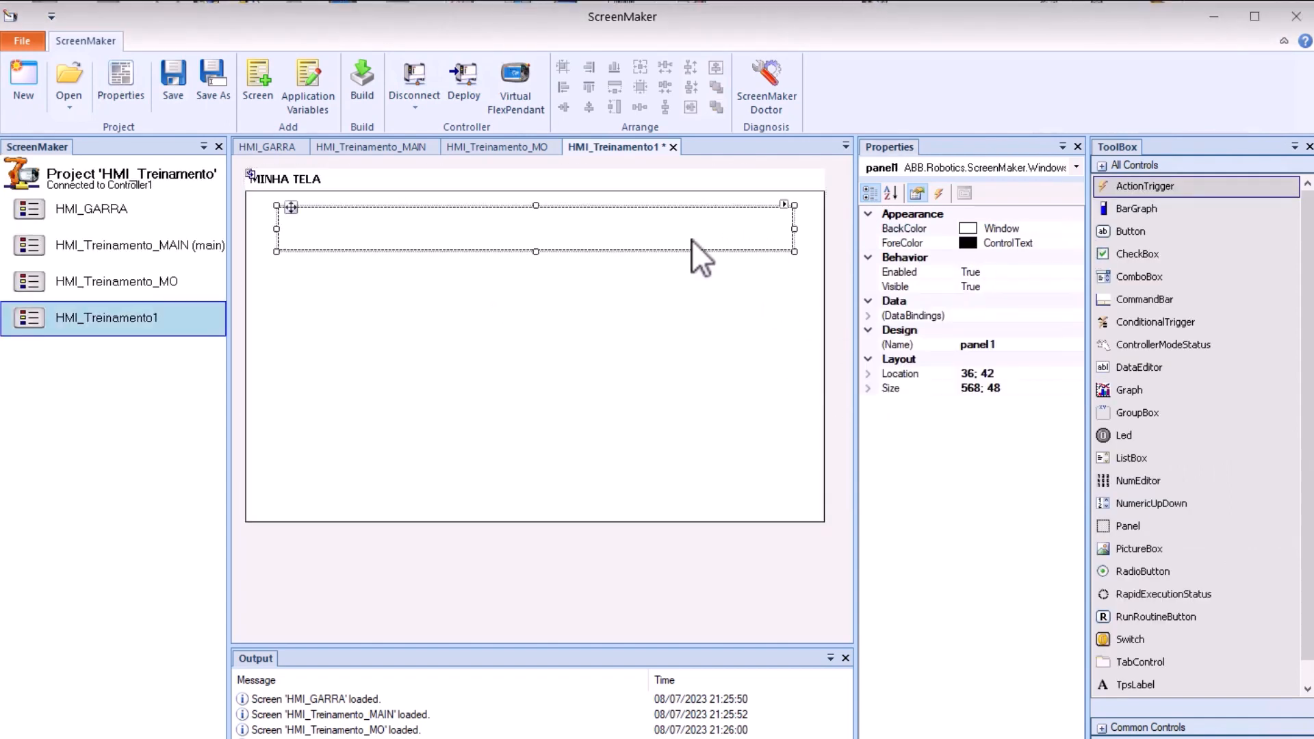
{"action": "left_click", "coordinate": [1044, 223]}
{"action": "left_click", "coordinate": [1075, 229]}
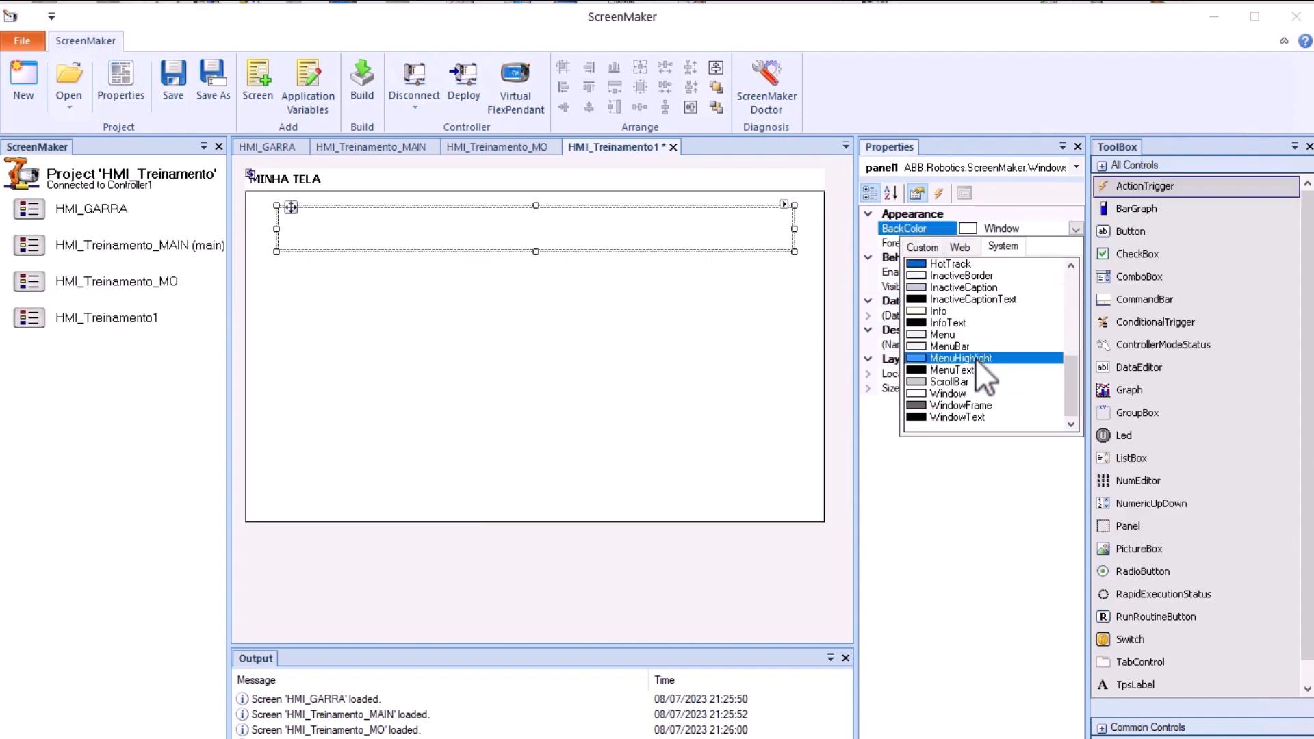
{"action": "key", "text": "Escape"}
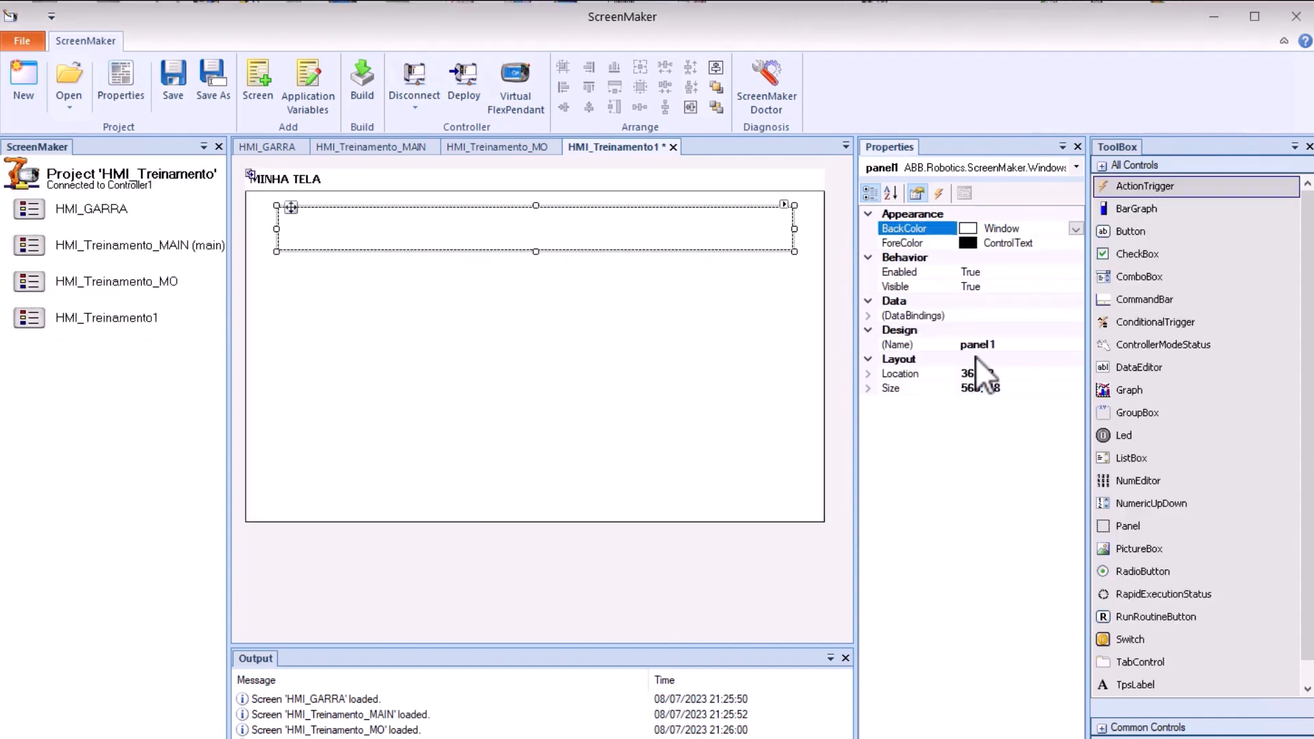
- Set the BackColor of the banner panel to the system colour HotTrack
{"action": "left_click", "coordinate": [569, 222]}
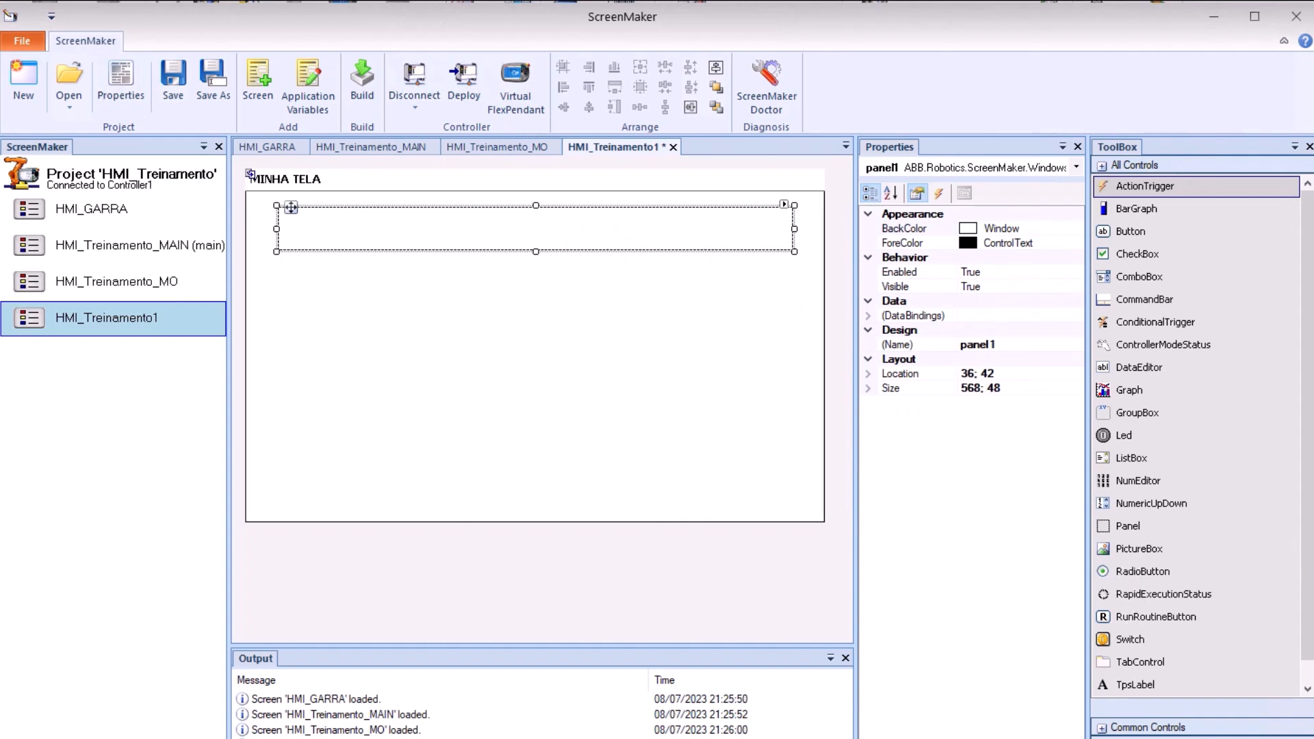
{"action": "left_click", "coordinate": [1053, 223]}
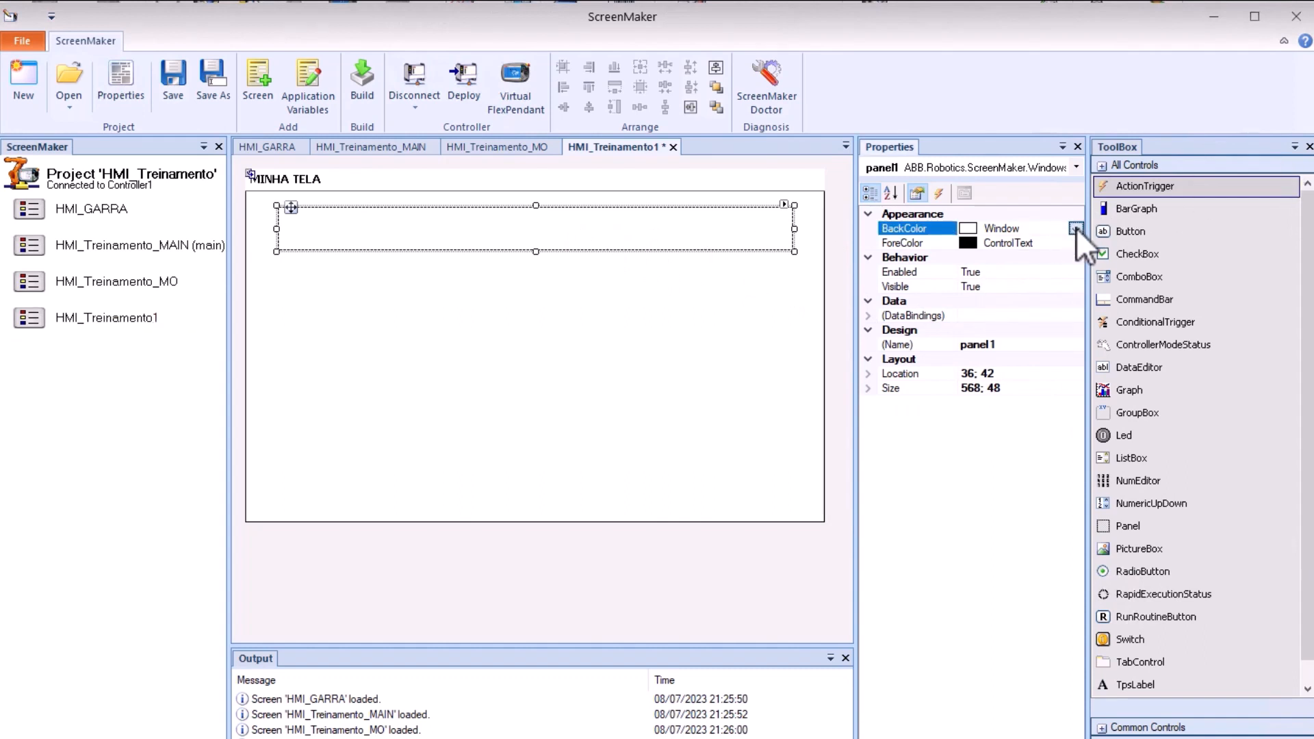
{"action": "left_click", "coordinate": [1075, 228]}
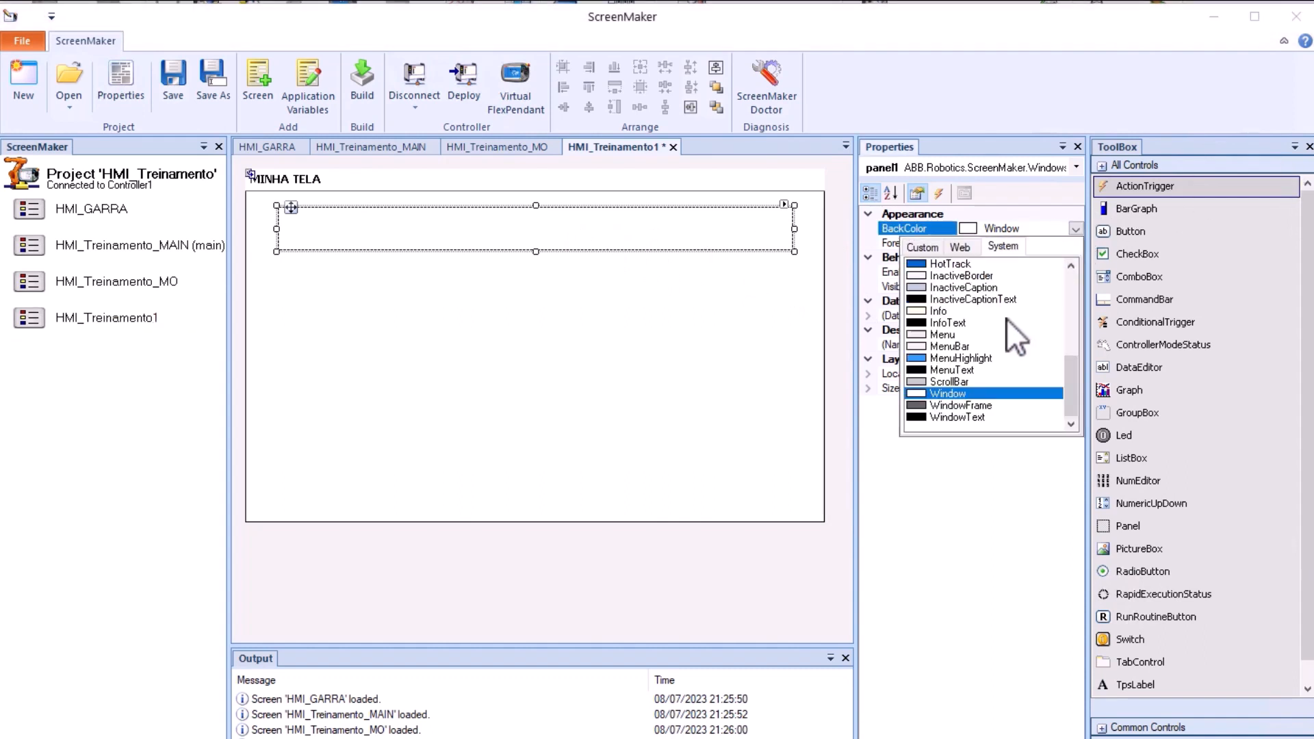
{"action": "left_click", "coordinate": [947, 266]}
{"action": "left_click", "coordinate": [683, 267]}
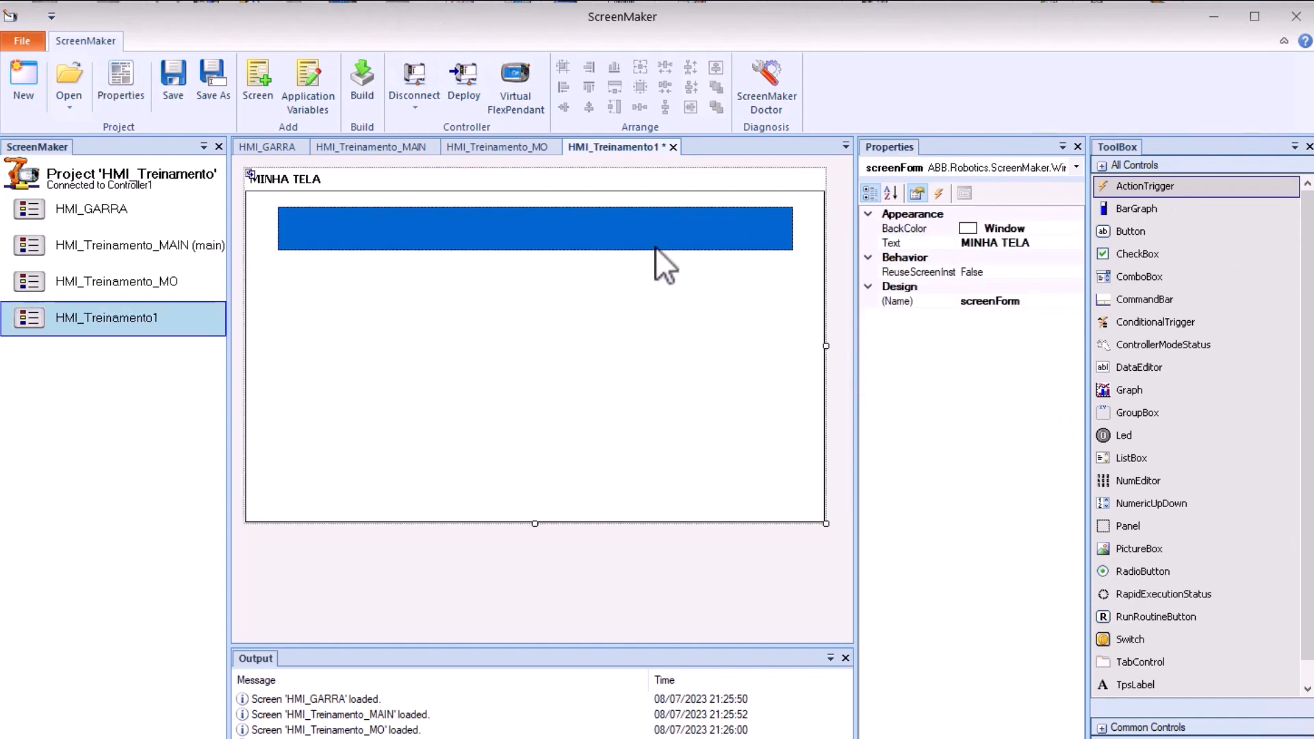
{"action": "left_click", "coordinate": [654, 248]}
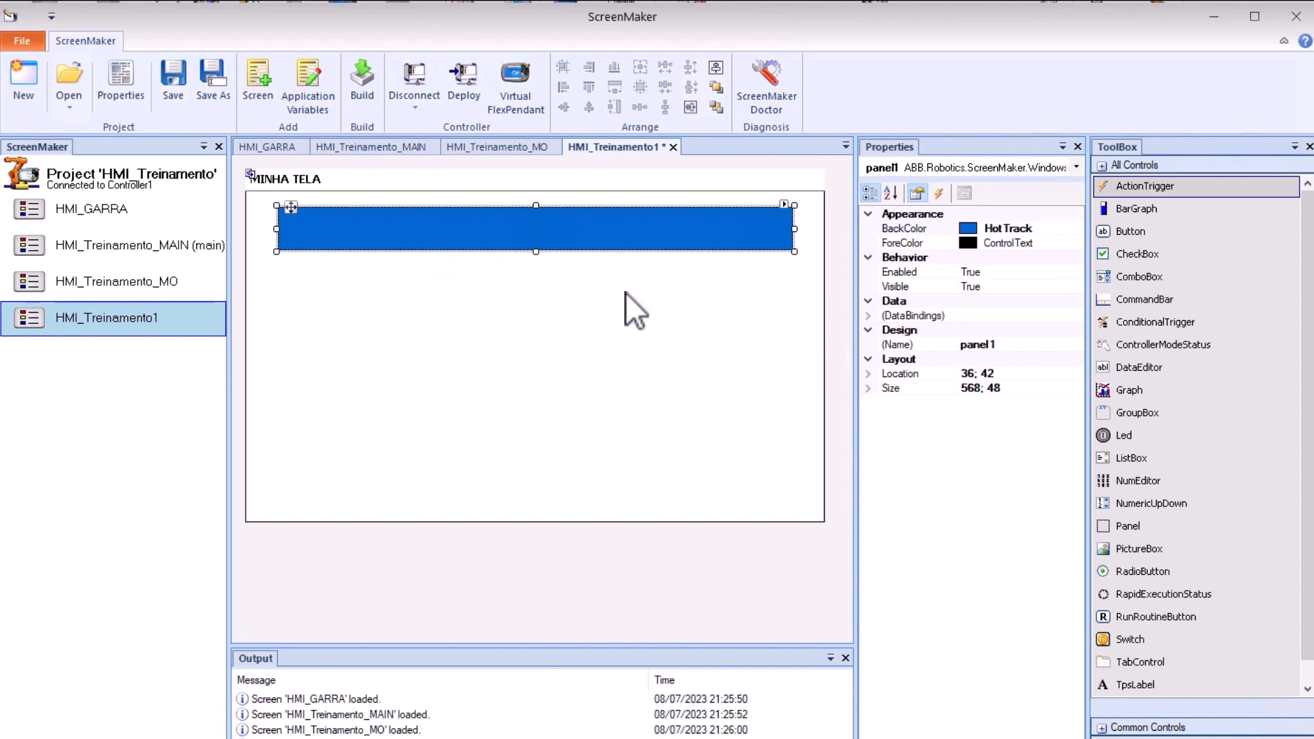
- Add a TpsLabel about 309 by 30 inside the blue panel and set its text to MINHA TELA
{"action": "left_click", "coordinate": [1116, 682]}
{"action": "left_click", "coordinate": [371, 220]}
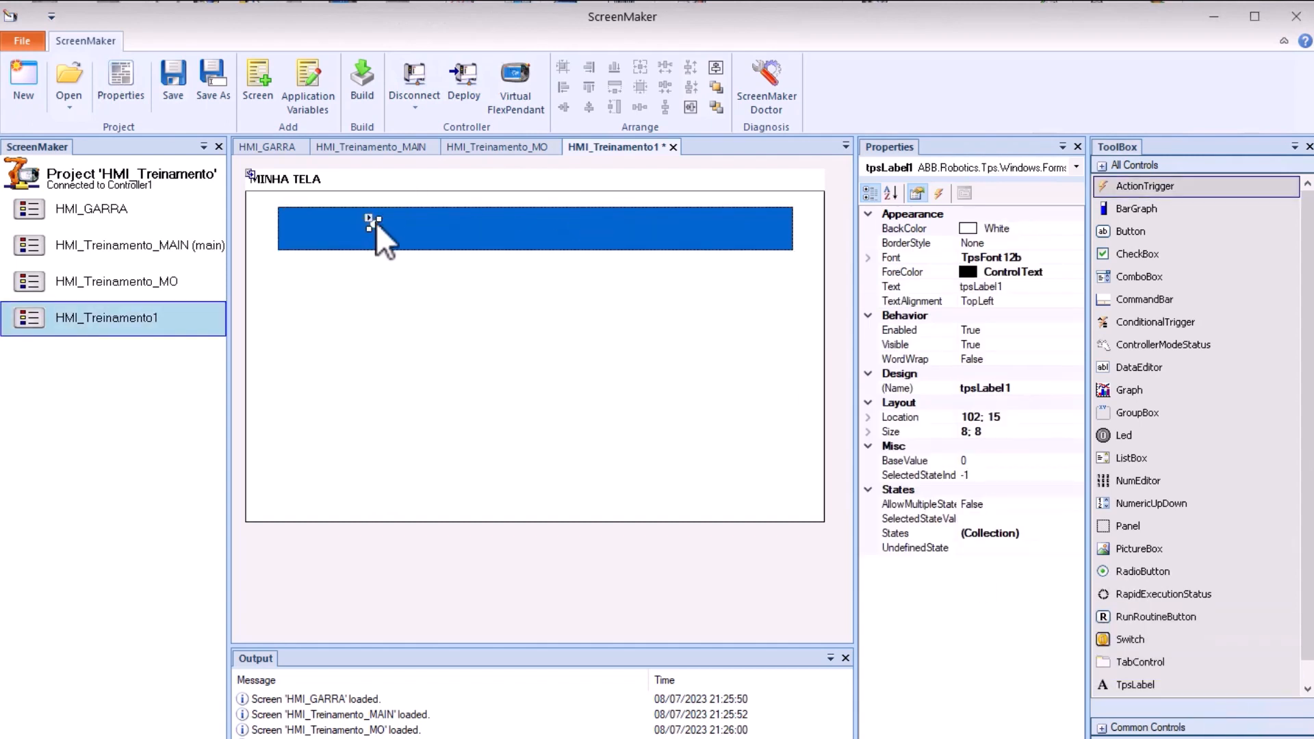
{"action": "left_click_drag", "start_coordinate": [379, 226], "coordinate": [641, 239]}
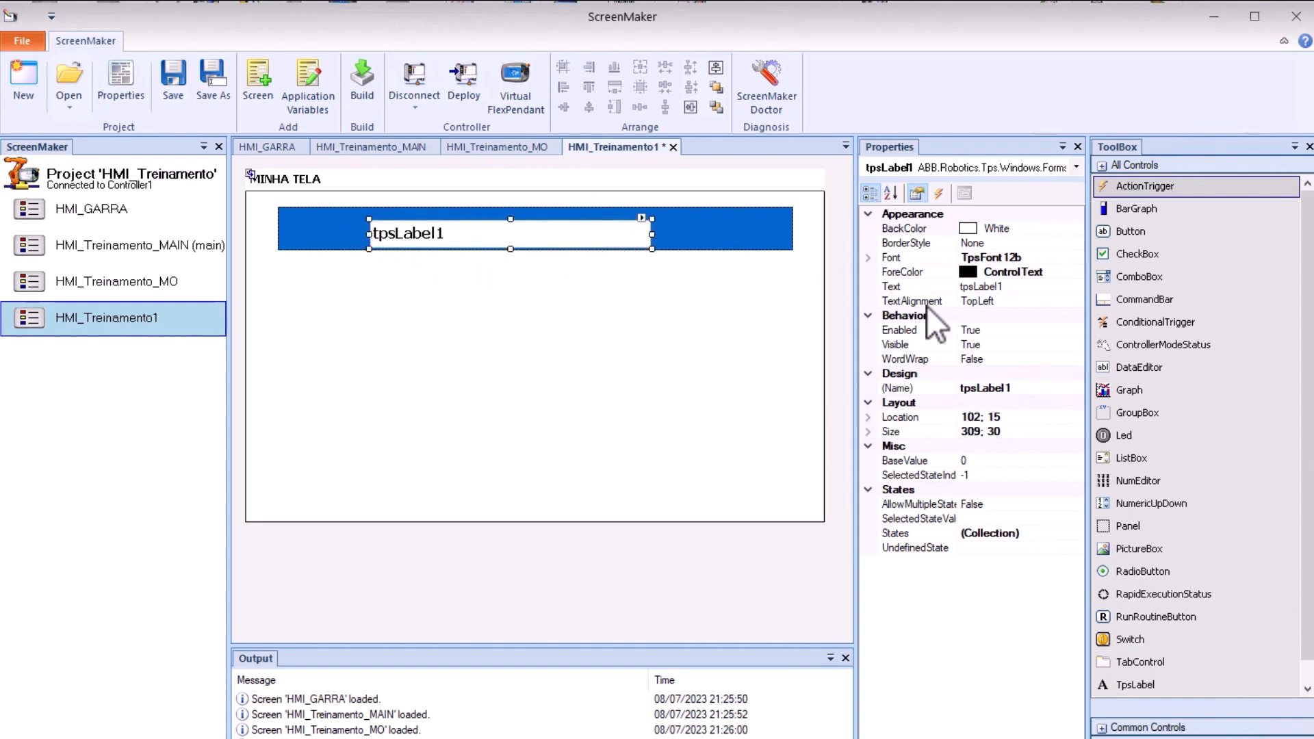
{"action": "left_click", "coordinate": [1010, 286]}
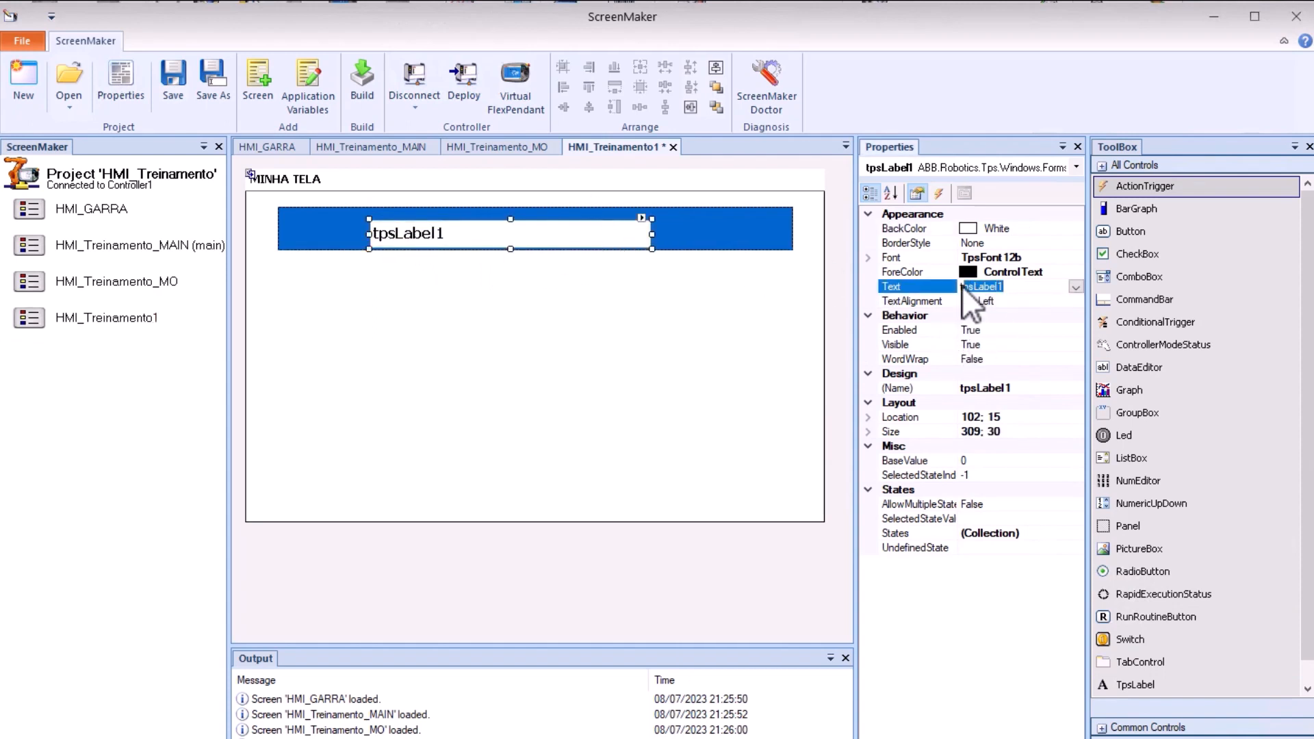
{"action": "type", "text": "MINHA TELA"}
{"action": "key", "text": "Return"}
{"action": "left_click", "coordinate": [655, 327]}
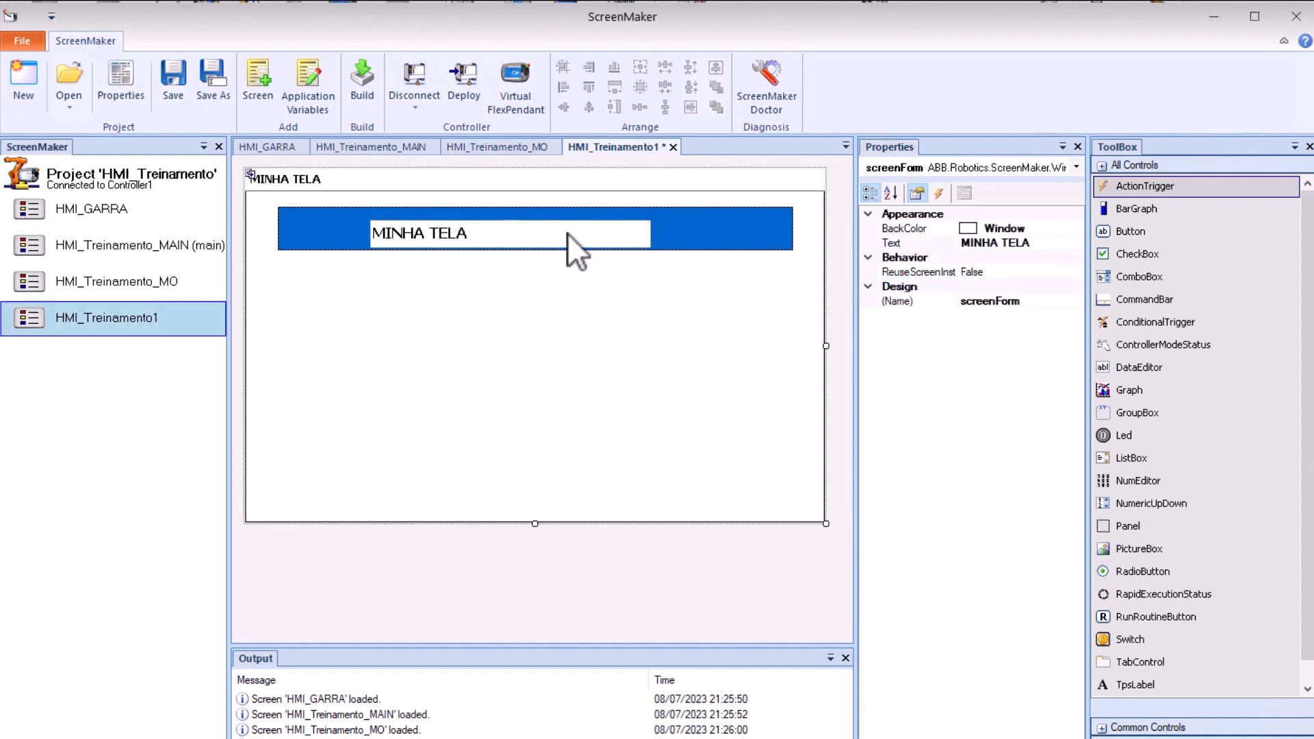
- Move the MINHA TELA label up within the panel and set its BackColor to the system colour HotTrack
{"action": "left_click", "coordinate": [578, 230]}
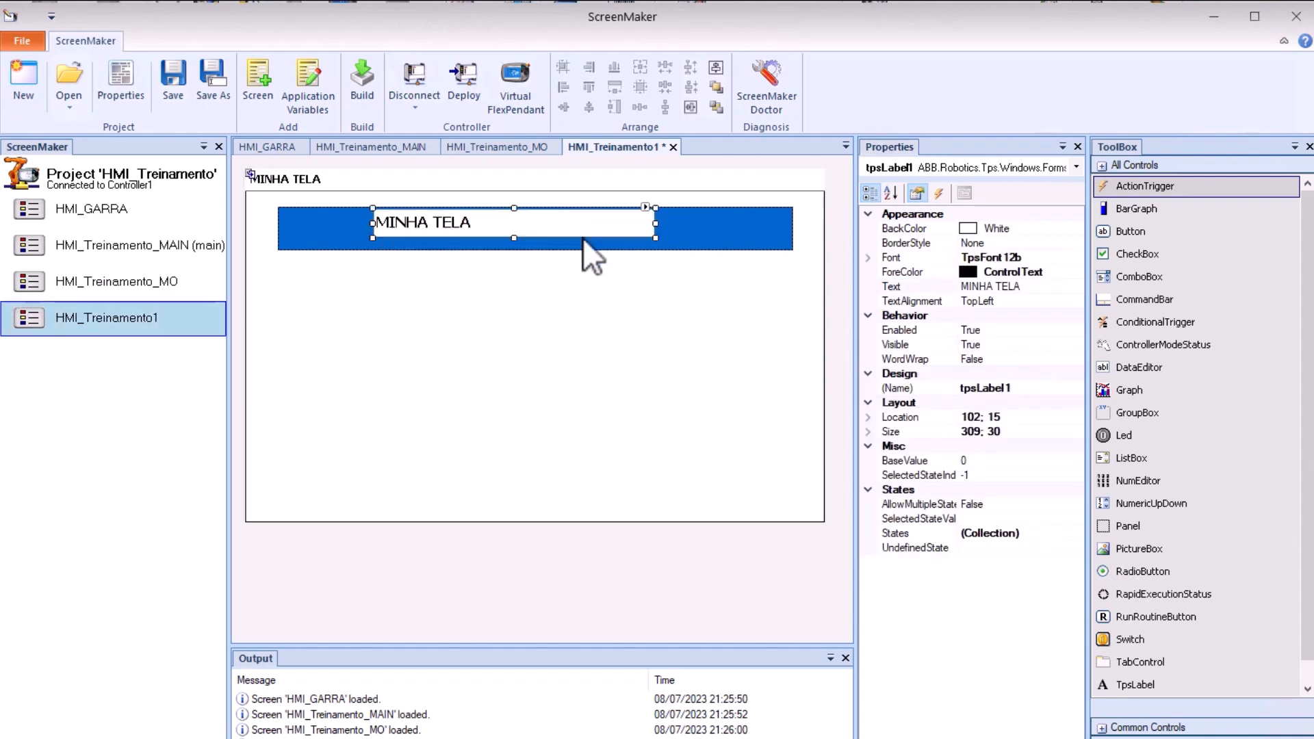
{"action": "left_click", "coordinate": [623, 273]}
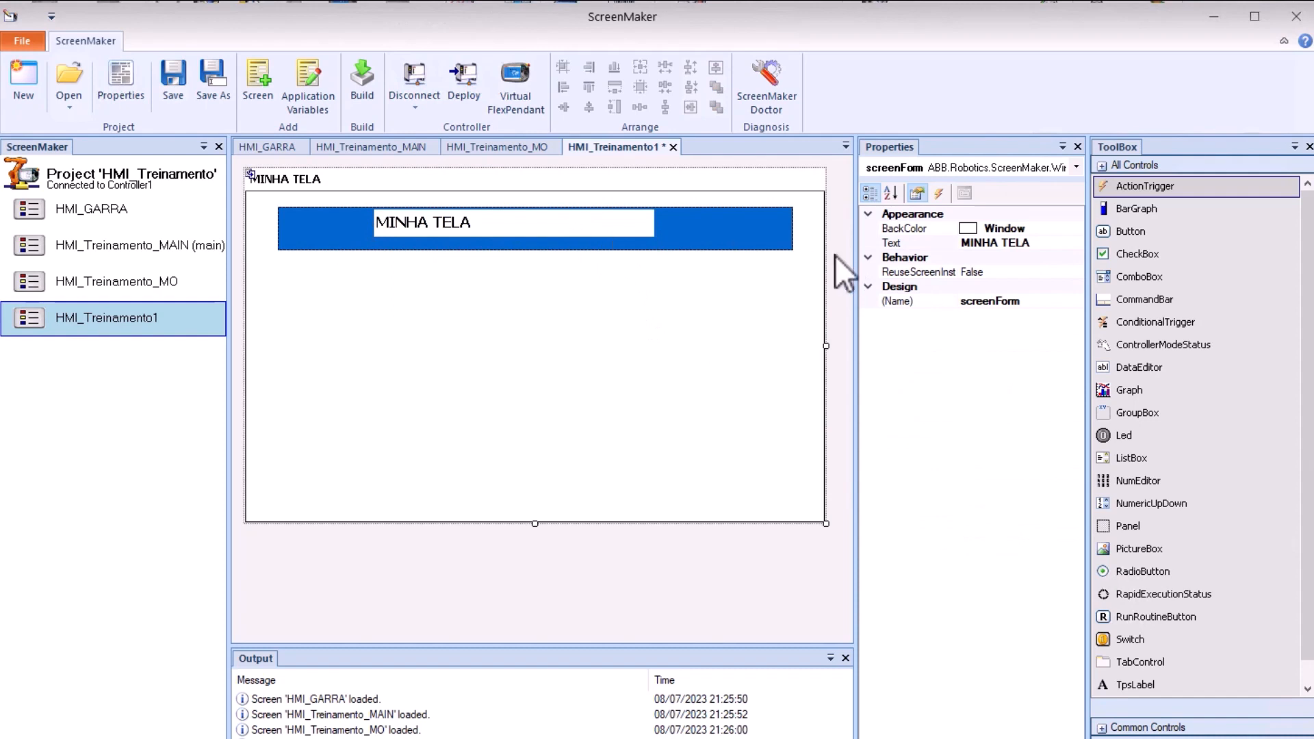
{"action": "left_click", "coordinate": [724, 222]}
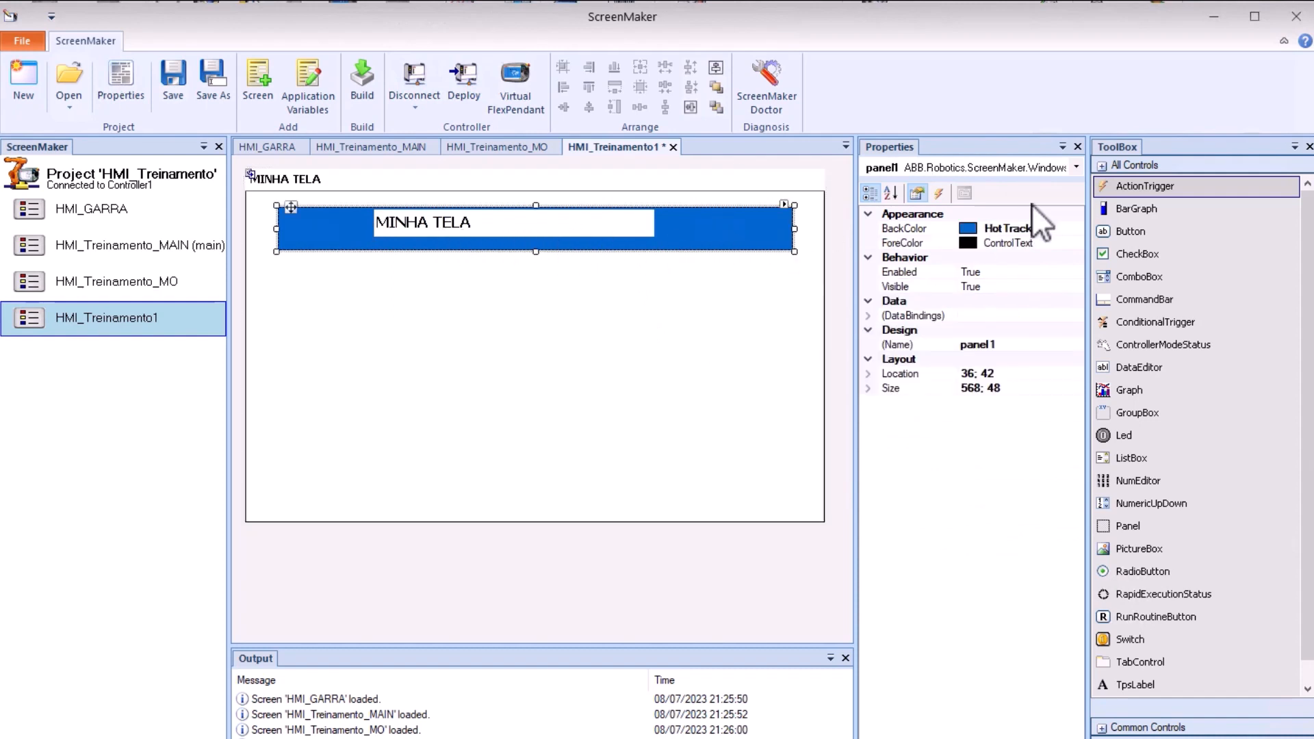
{"action": "left_click", "coordinate": [618, 229]}
{"action": "left_click", "coordinate": [1045, 234]}
{"action": "left_click", "coordinate": [1079, 229]}
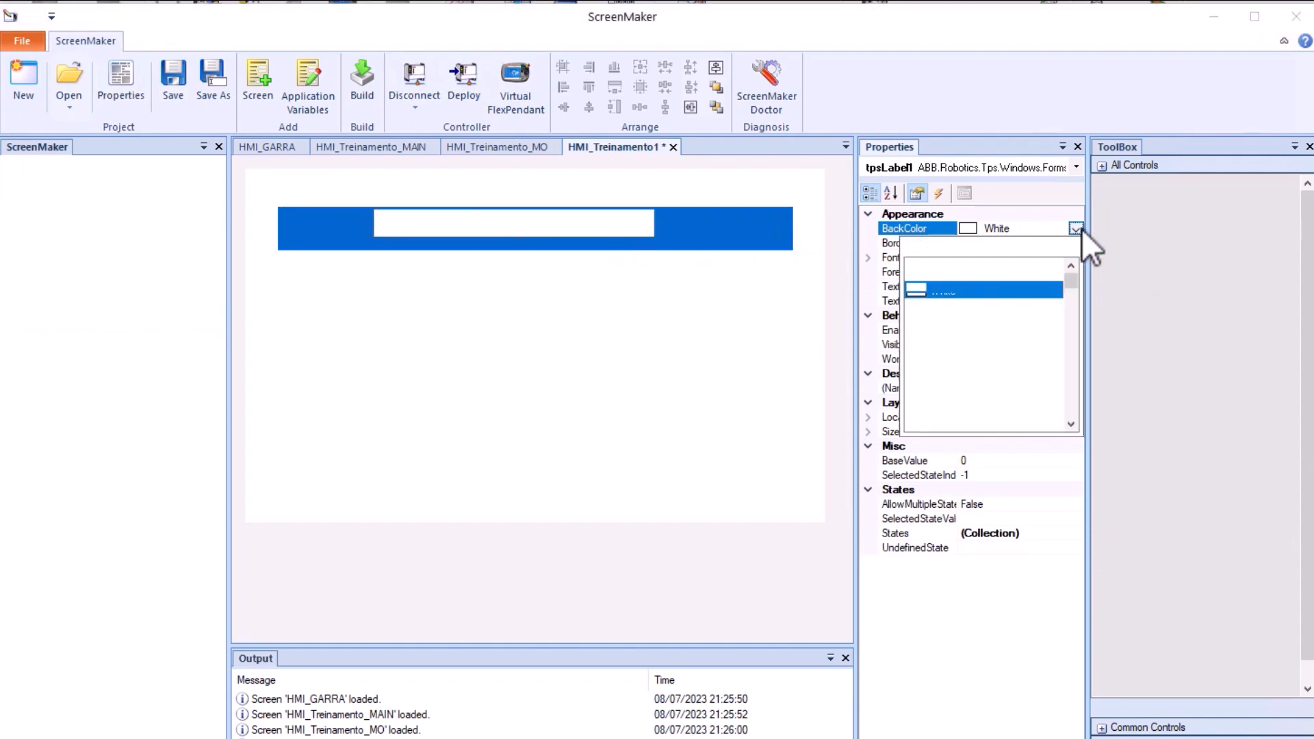
{"action": "left_click_drag", "start_coordinate": [1070, 281], "coordinate": [1073, 405]}
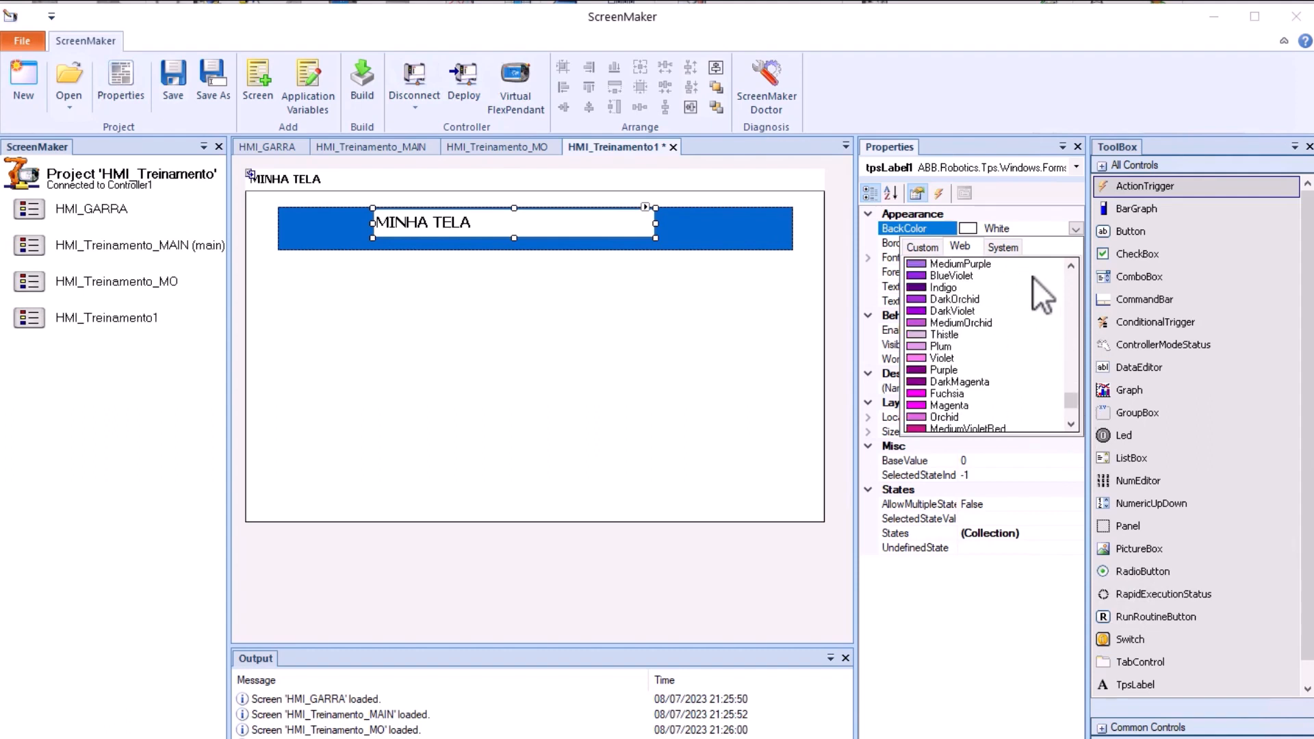
{"action": "left_click", "coordinate": [1008, 244]}
{"action": "scroll", "coordinate": [1047, 289], "scroll_direction": "down", "scroll_amount": 5}
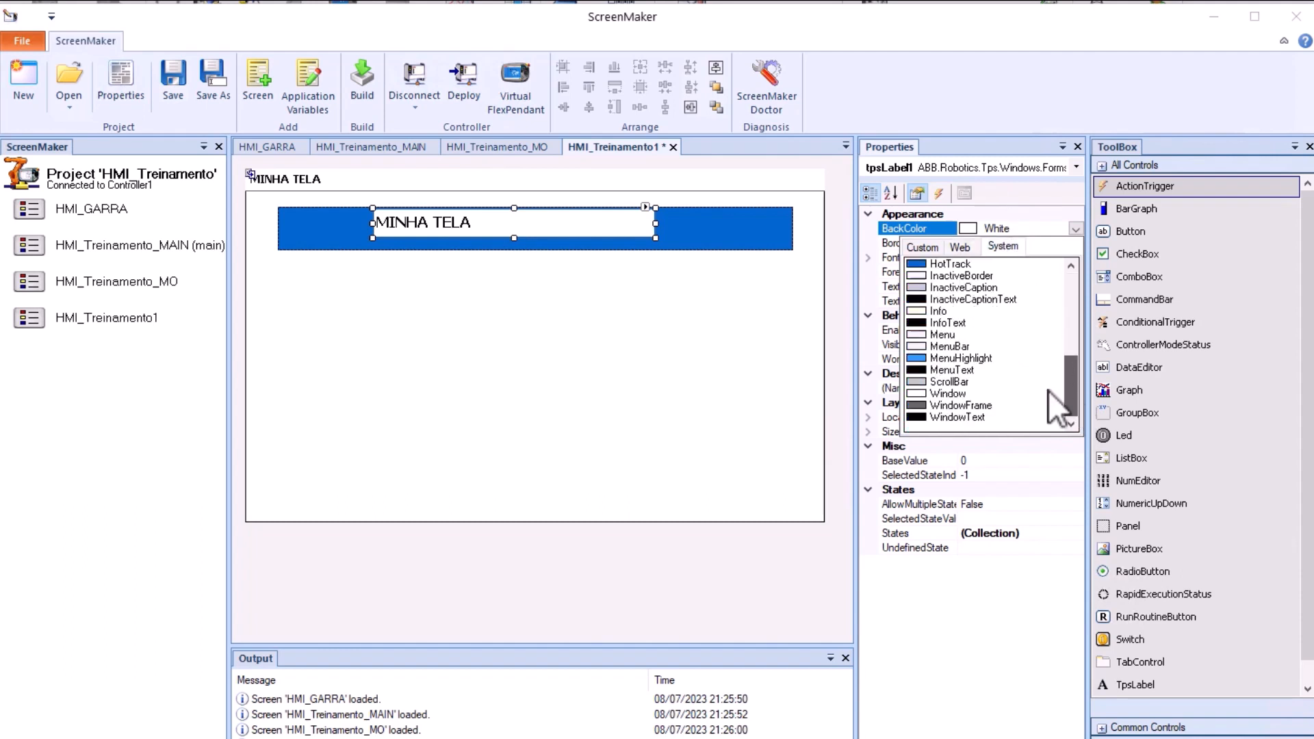
{"action": "left_click", "coordinate": [949, 264]}
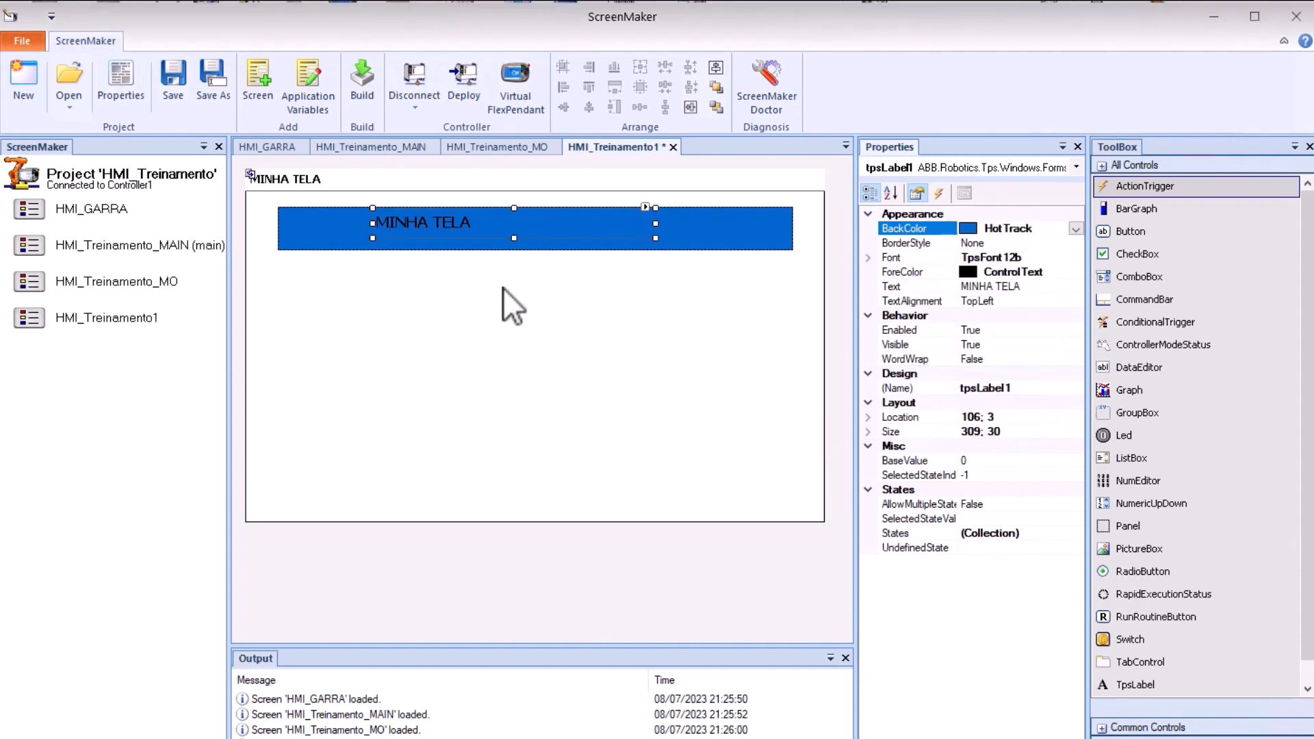
- Set the label's ForeColor to the system colour Window and shift the label so its text sits near the panel's centre
{"action": "left_click", "coordinate": [1066, 272]}
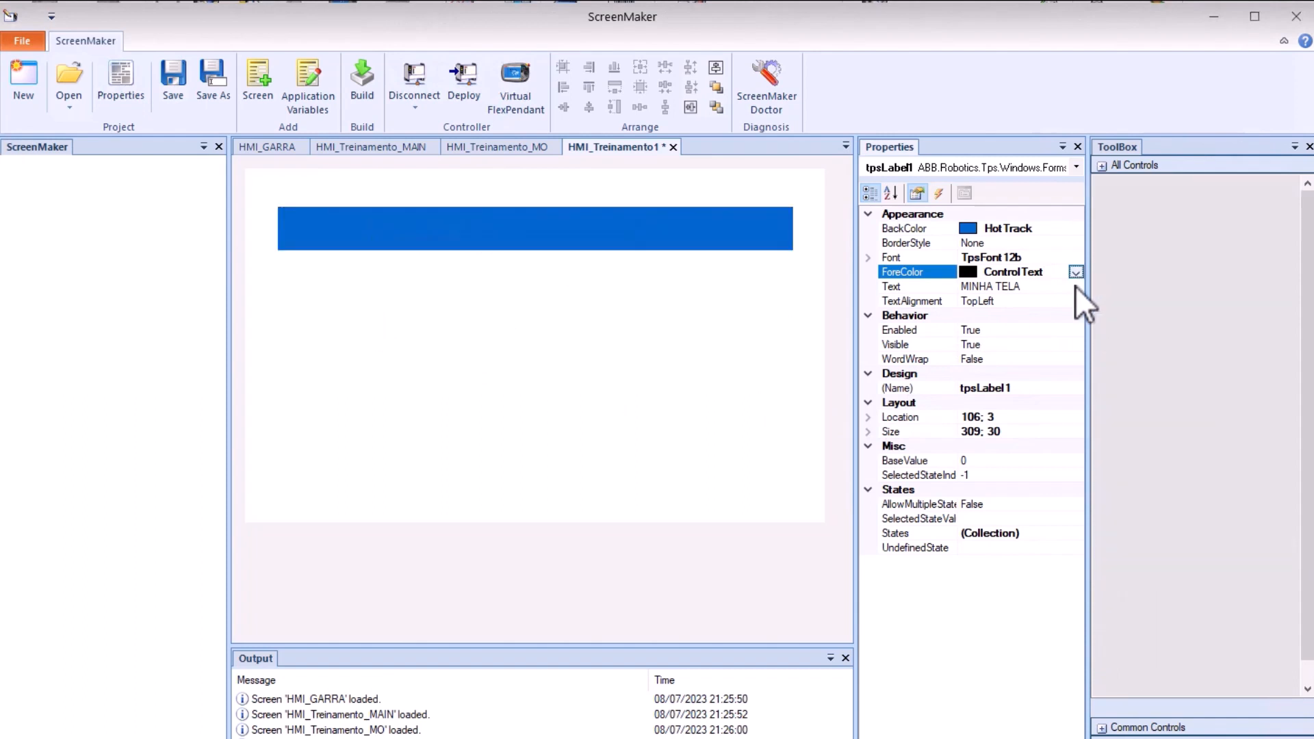
{"action": "left_click", "coordinate": [1074, 272]}
{"action": "left_click_drag", "start_coordinate": [1071, 365], "coordinate": [1010, 462]}
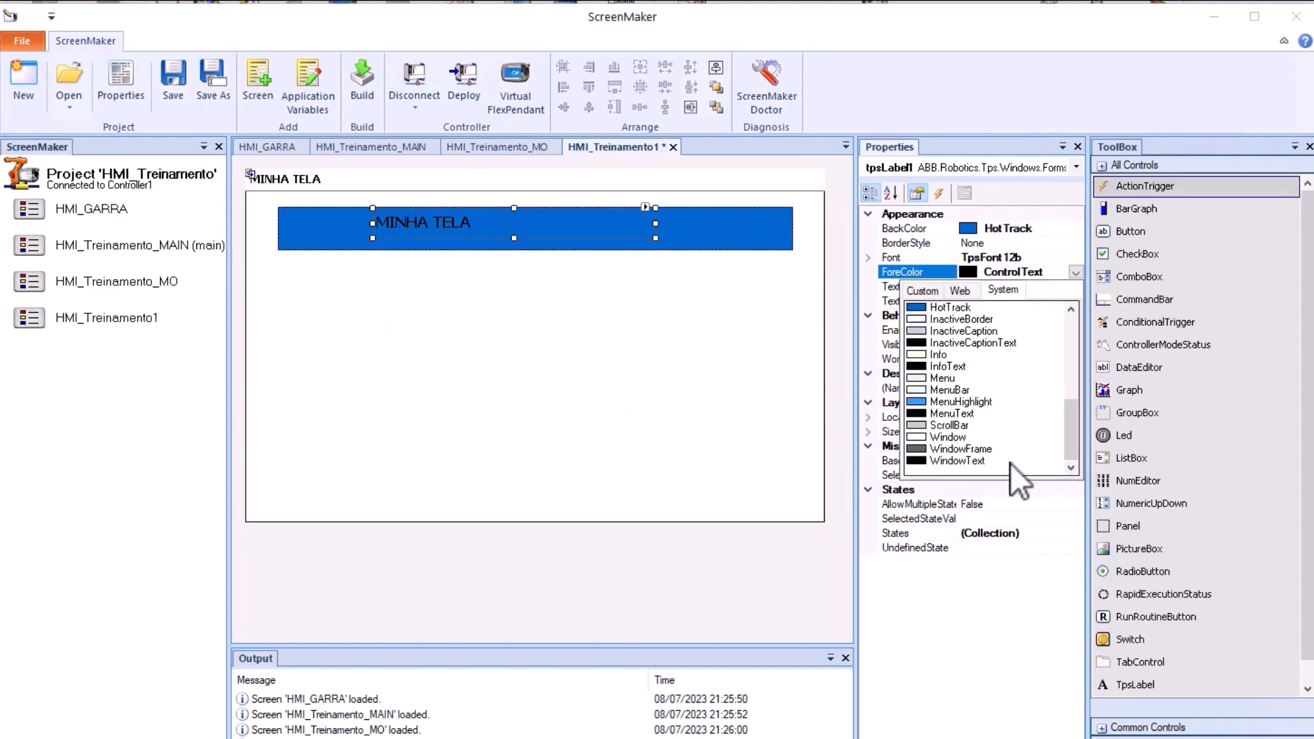
{"action": "left_click", "coordinate": [972, 437]}
{"action": "left_click", "coordinate": [616, 336]}
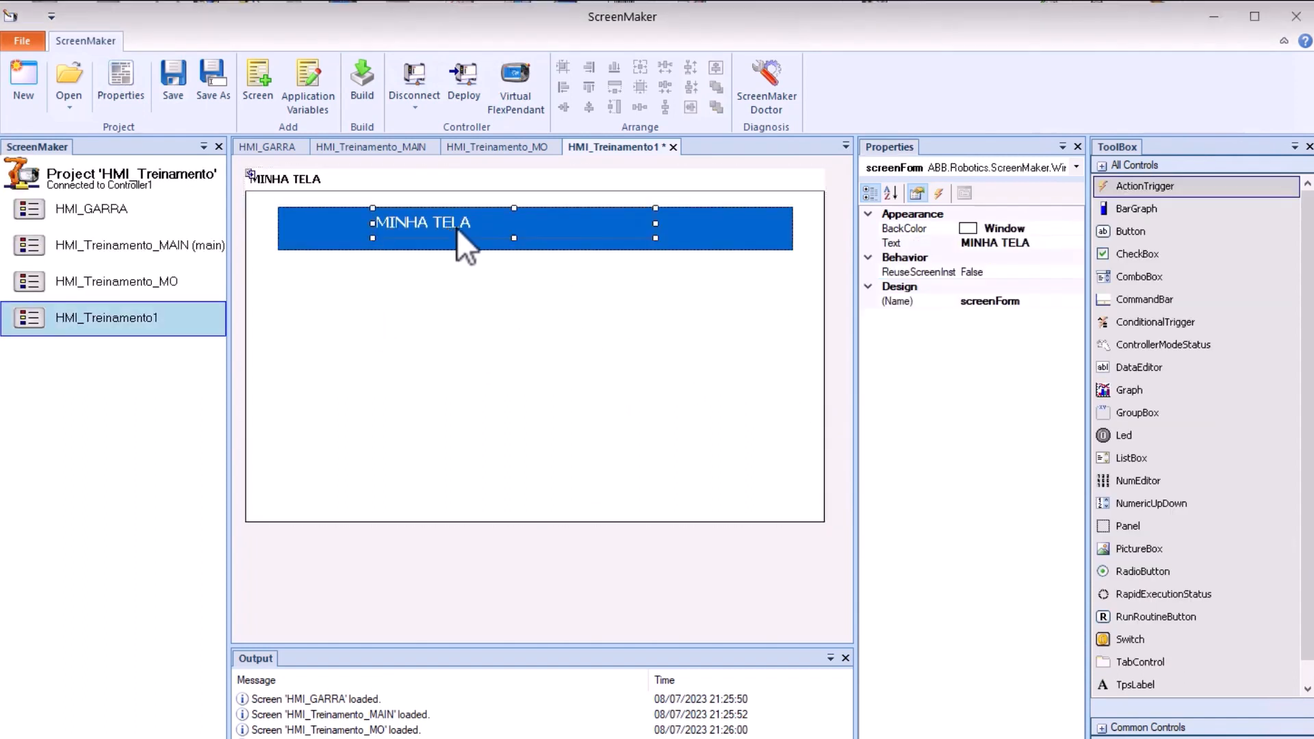
{"action": "left_click_drag", "start_coordinate": [457, 227], "coordinate": [540, 237]}
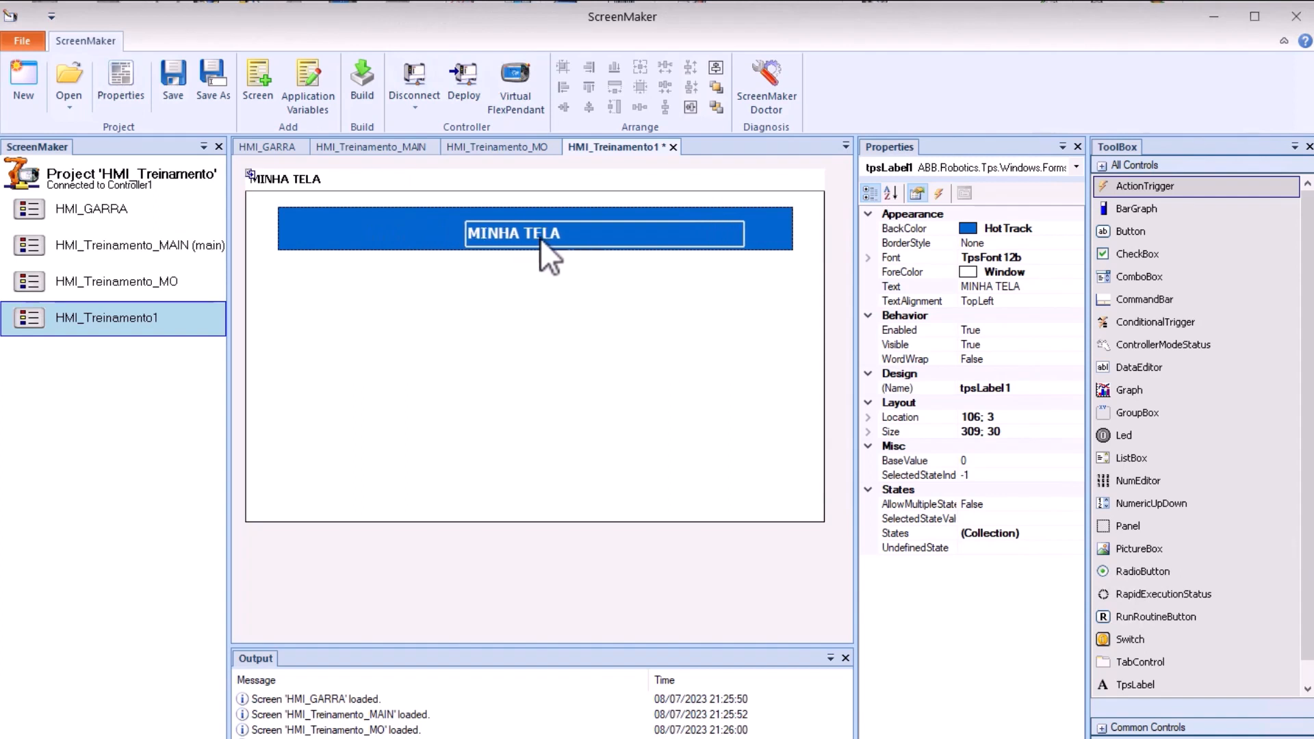
{"action": "left_click", "coordinate": [624, 408]}
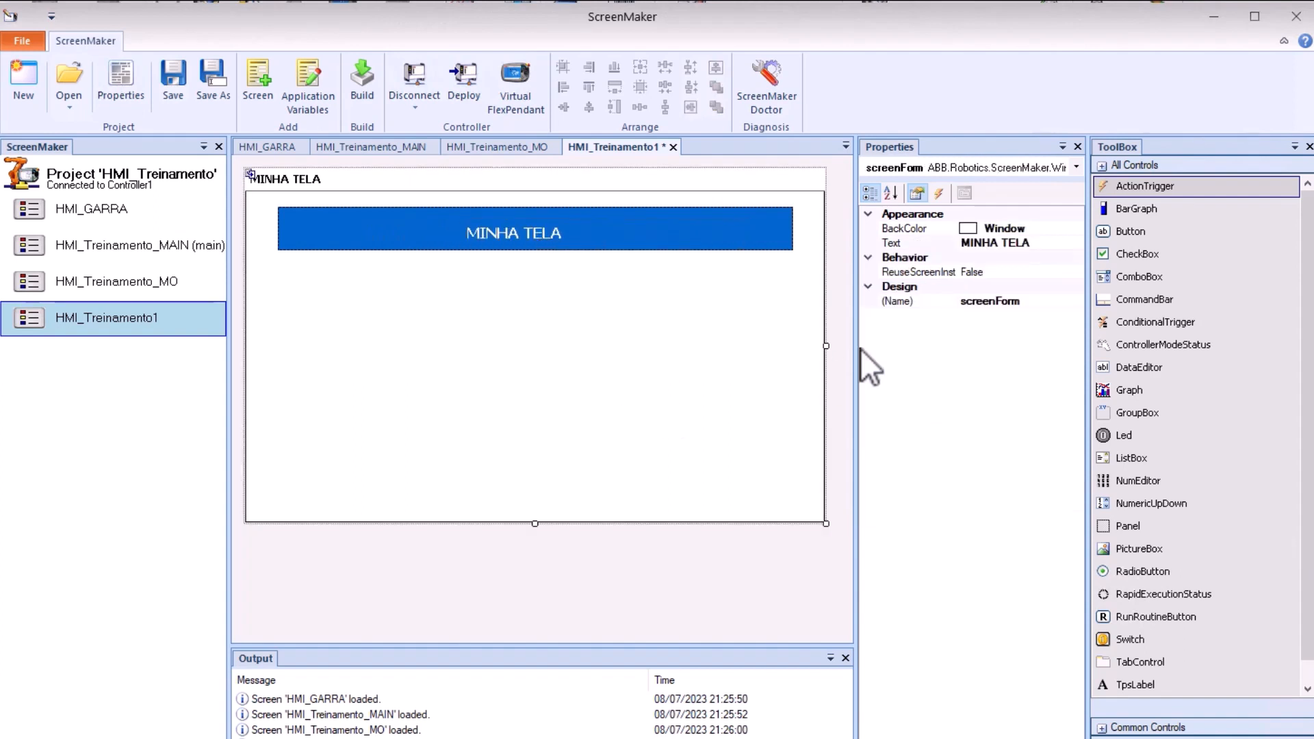
- Add a Button about 115 by 34 in the lower-left area of the HMI_Treinamento1 screen and set its text to Voltar
{"action": "left_click", "coordinate": [1143, 228]}
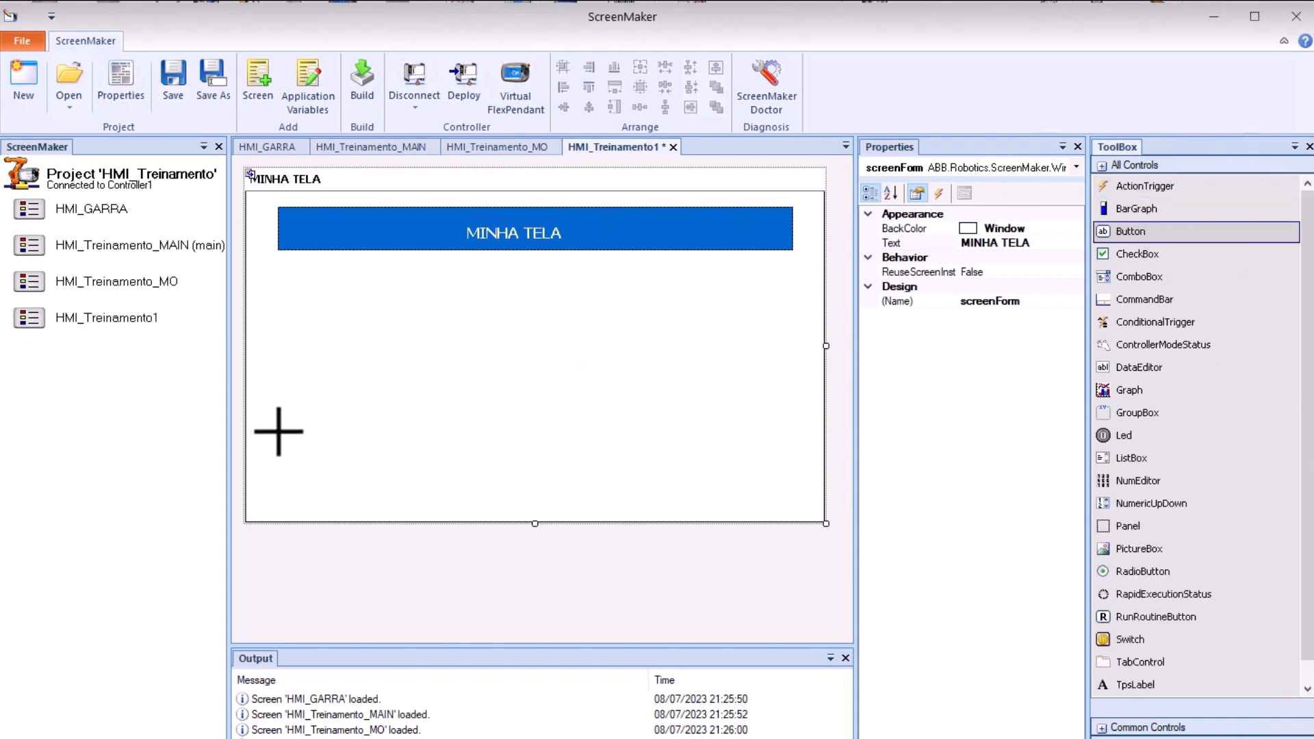
{"action": "left_click_drag", "start_coordinate": [278, 432], "coordinate": [351, 488]}
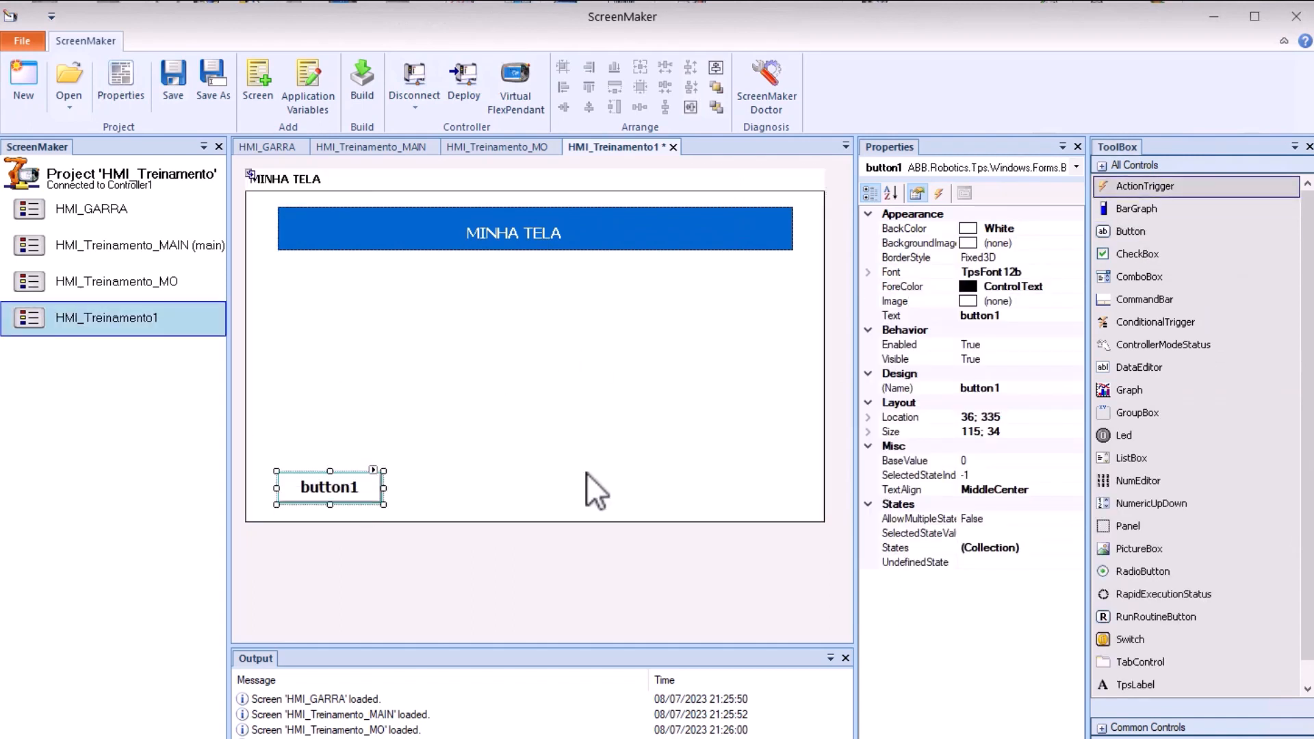
{"action": "left_click", "coordinate": [1016, 315]}
{"action": "type", "text": "Voltar"}
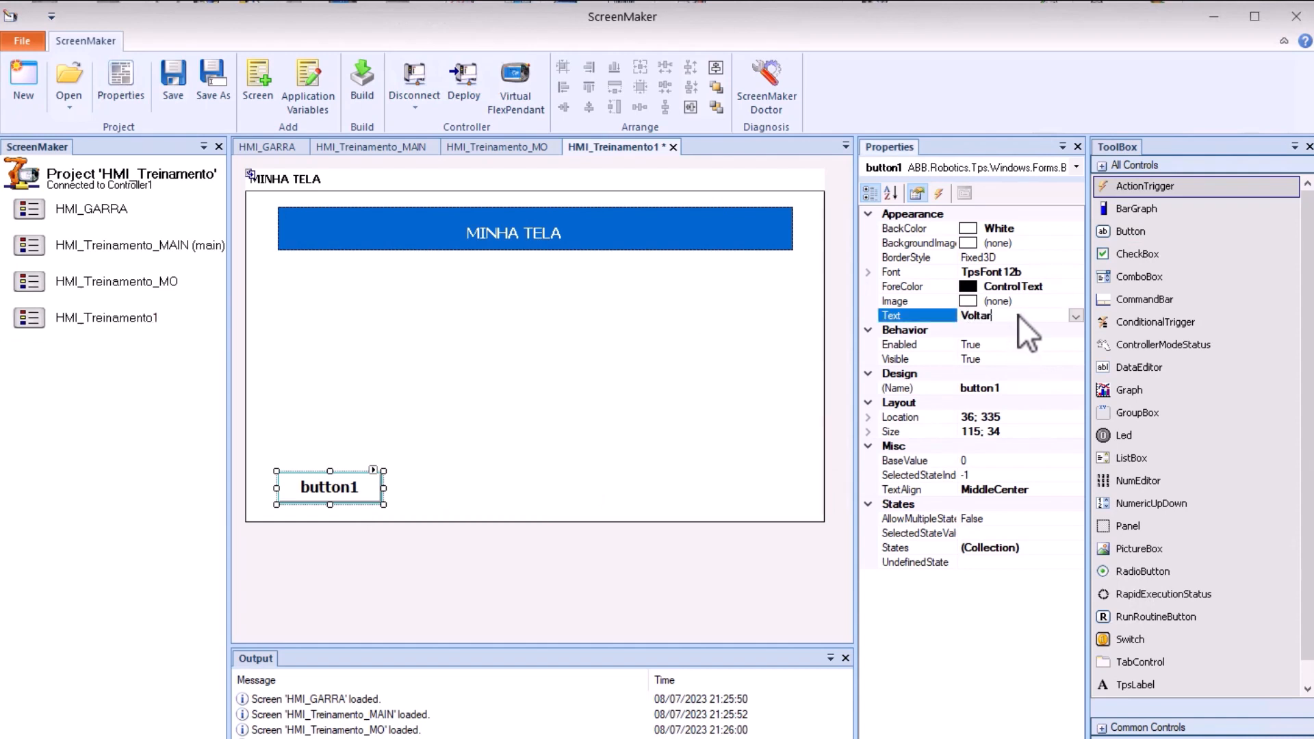
{"action": "key", "text": "Return"}
- Set the BackColor of the Voltar button to the web colour LimeGreen
{"action": "left_click", "coordinate": [1057, 230]}
{"action": "left_click", "coordinate": [1076, 229]}
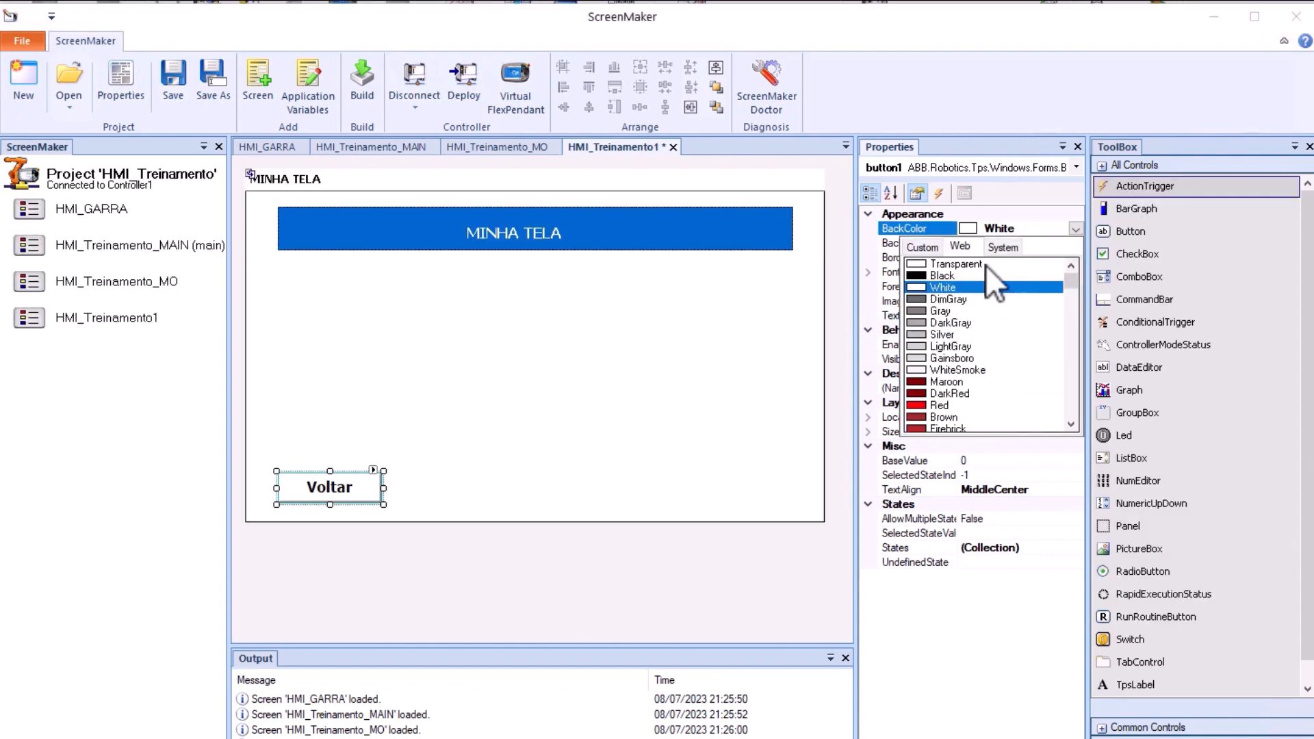
{"action": "left_click_drag", "start_coordinate": [1071, 284], "coordinate": [1081, 343]}
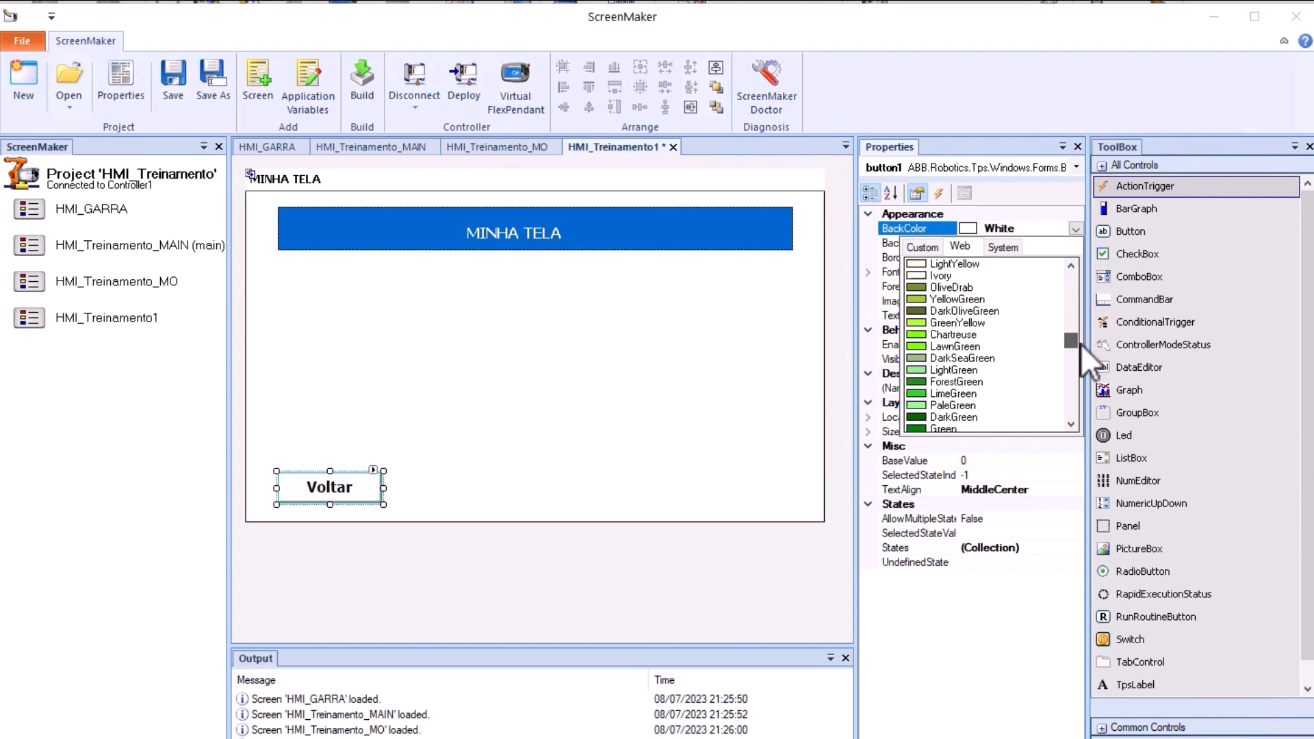
{"action": "left_click", "coordinate": [958, 393]}
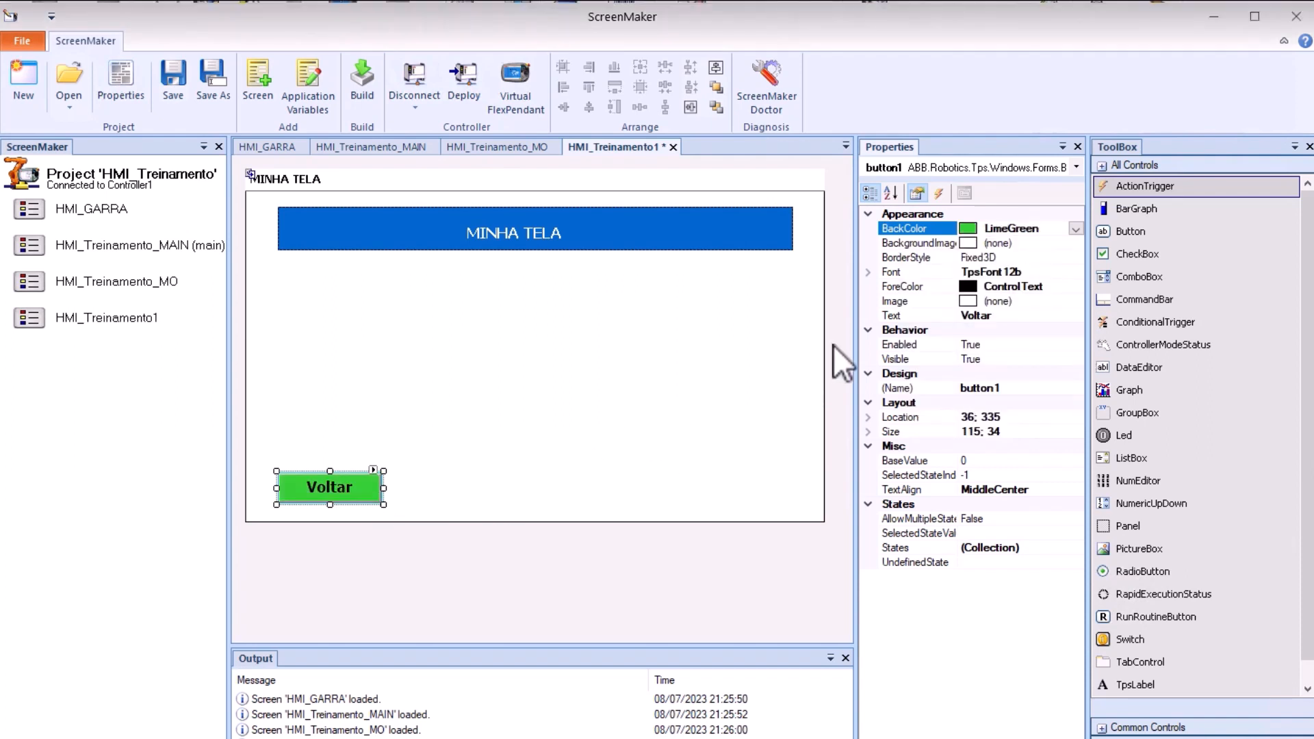
{"action": "left_click", "coordinate": [460, 399]}
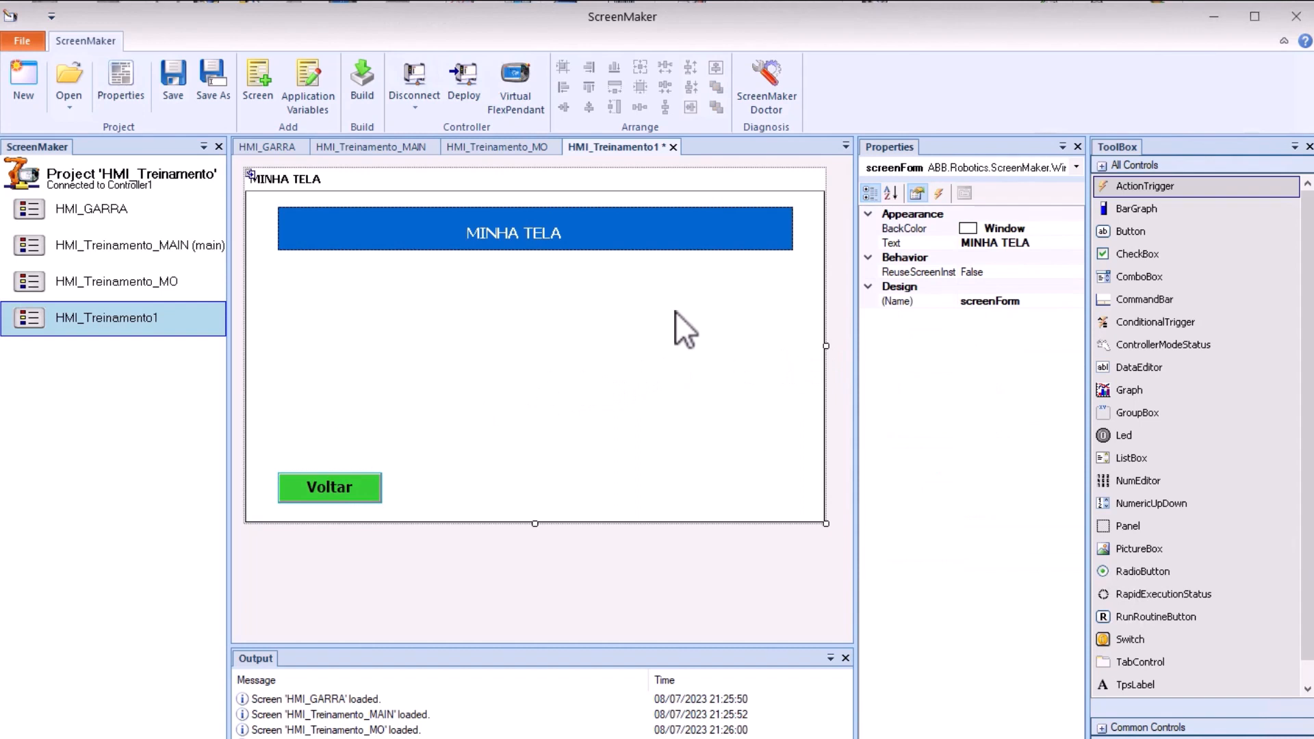
- Add a second Button about 167 by 51 near the middle of the screen form and set its text to SET DO
{"action": "left_click", "coordinate": [1137, 232]}
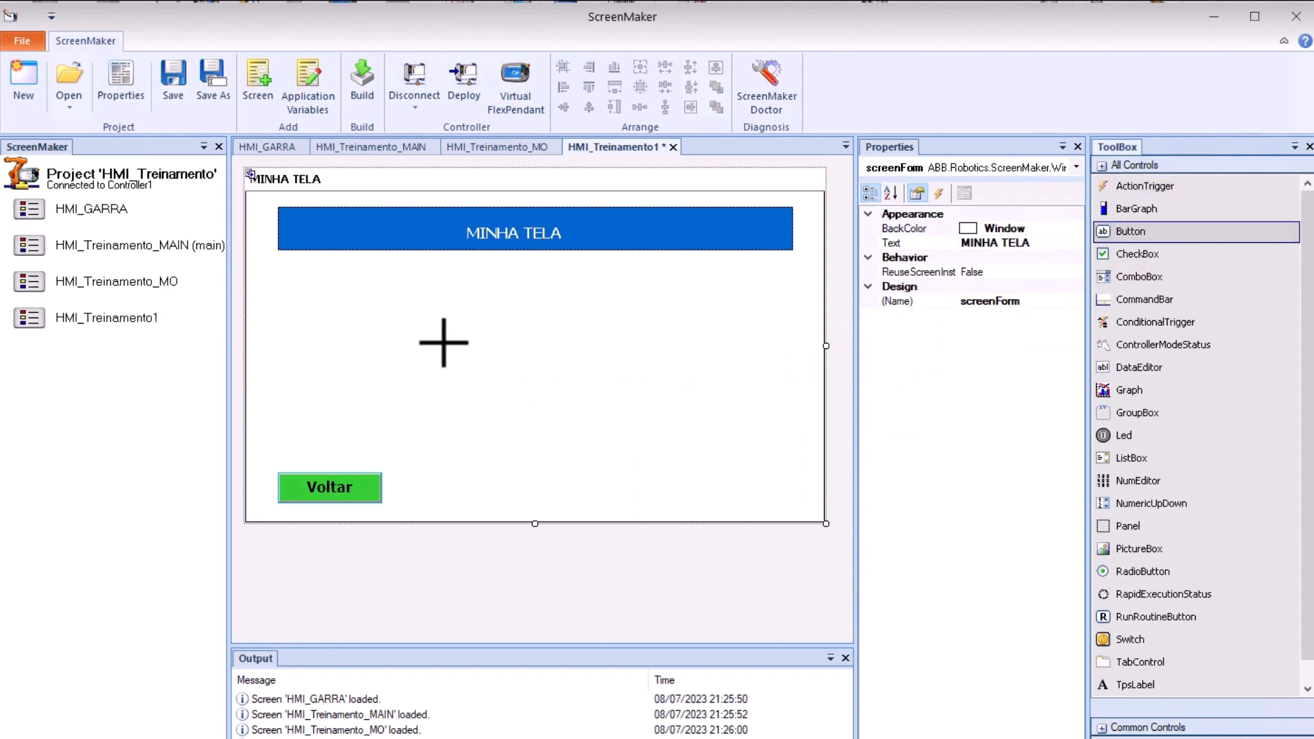
{"action": "left_click_drag", "start_coordinate": [438, 340], "coordinate": [593, 389]}
{"action": "left_click", "coordinate": [1006, 315]}
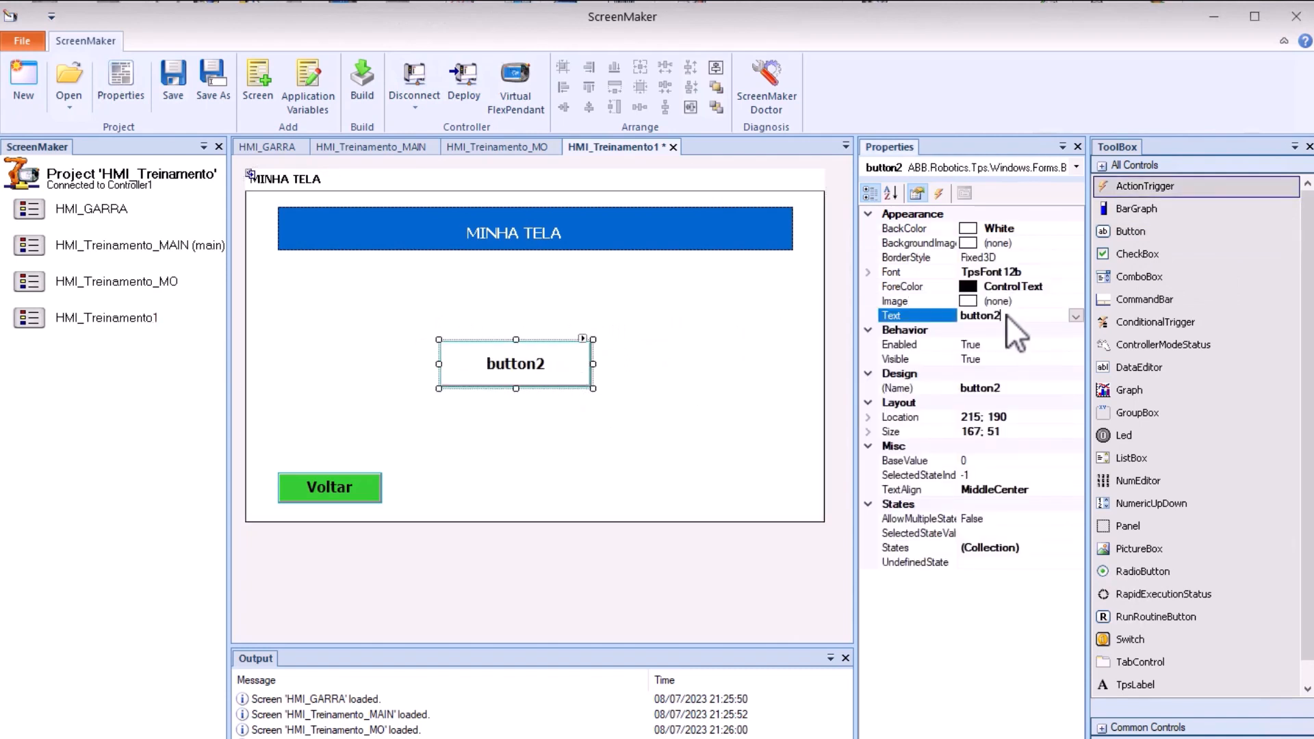
{"action": "type", "text": "SET DO"}
{"action": "key", "text": "Return"}
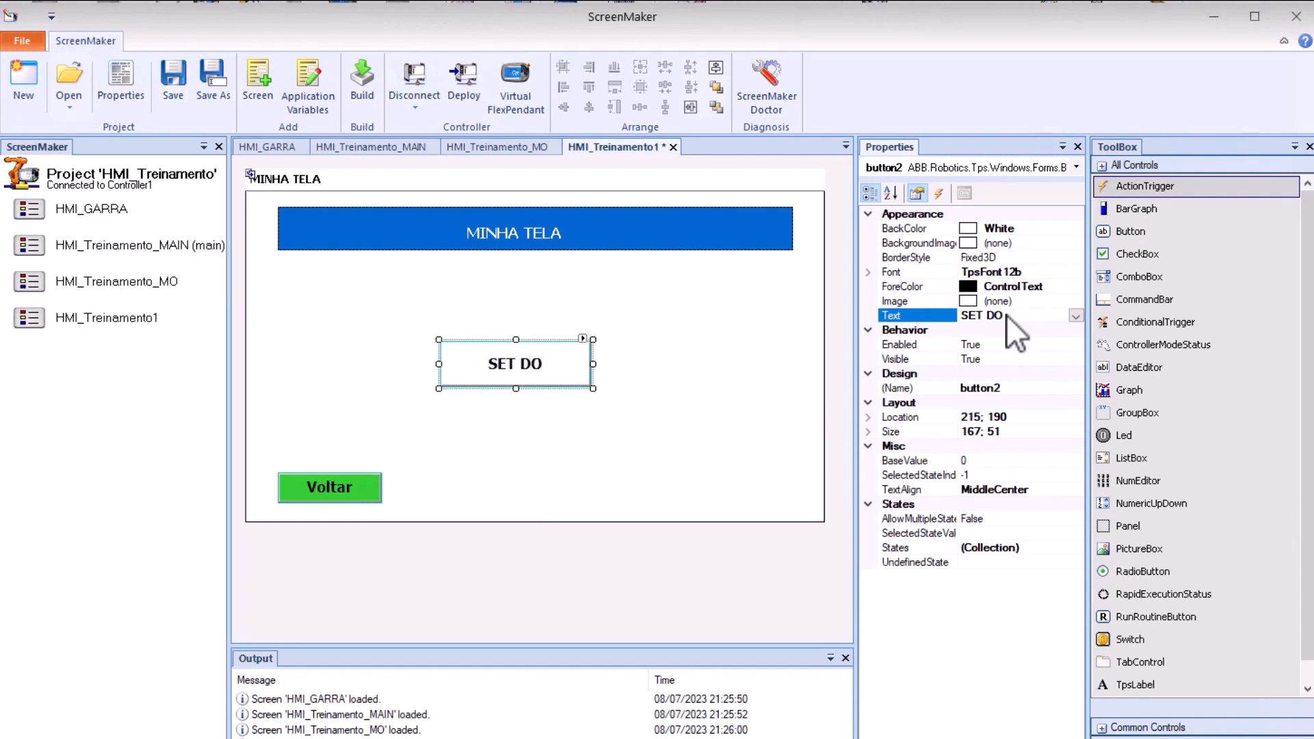
- Add a Close Screen action to the click event of the Voltar button
{"action": "double_click", "coordinate": [342, 488]}
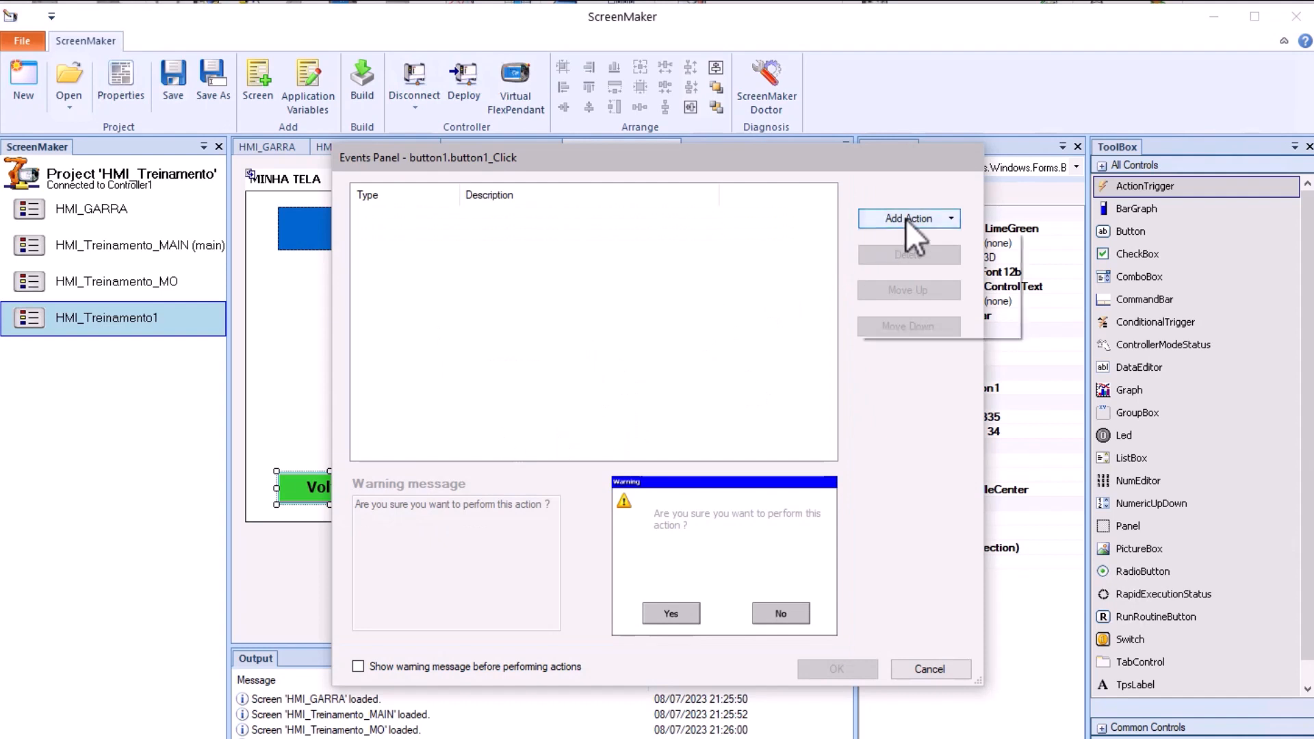
{"action": "left_click", "coordinate": [905, 219]}
{"action": "mouse_move", "coordinate": [914, 245]}
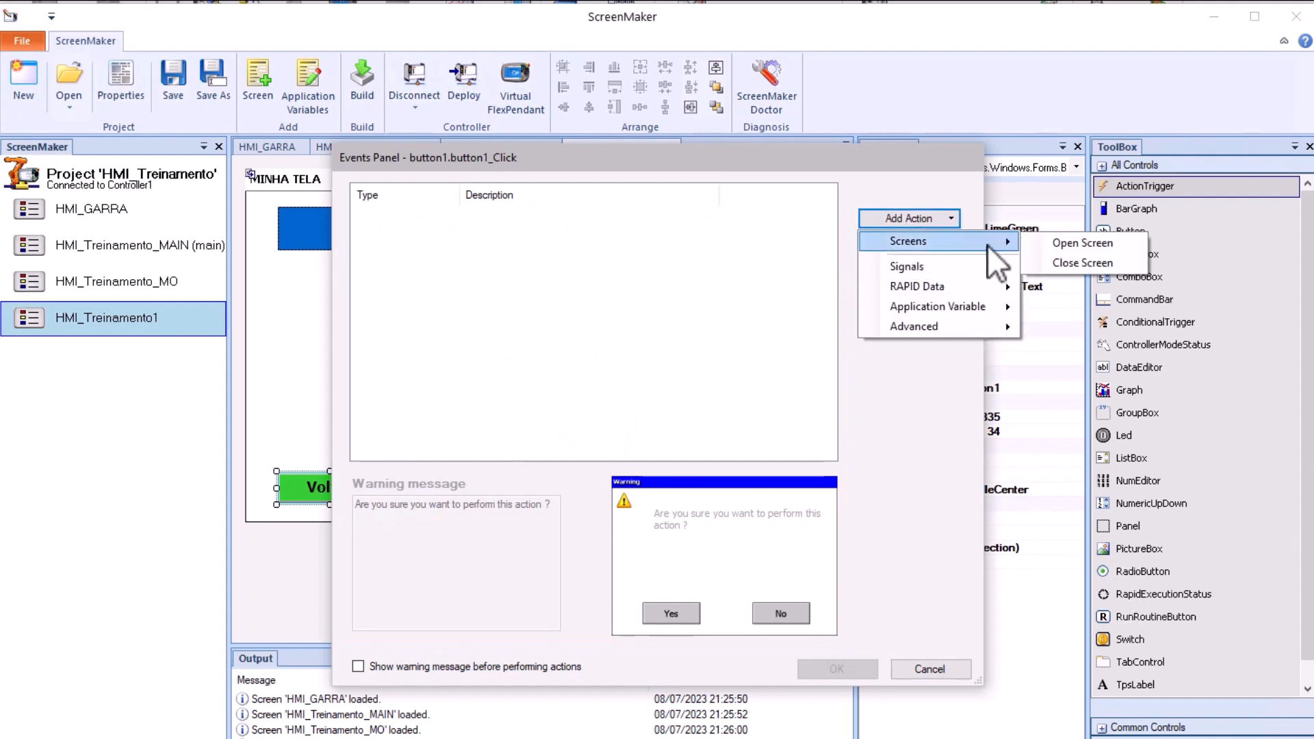
{"action": "left_click", "coordinate": [1078, 266]}
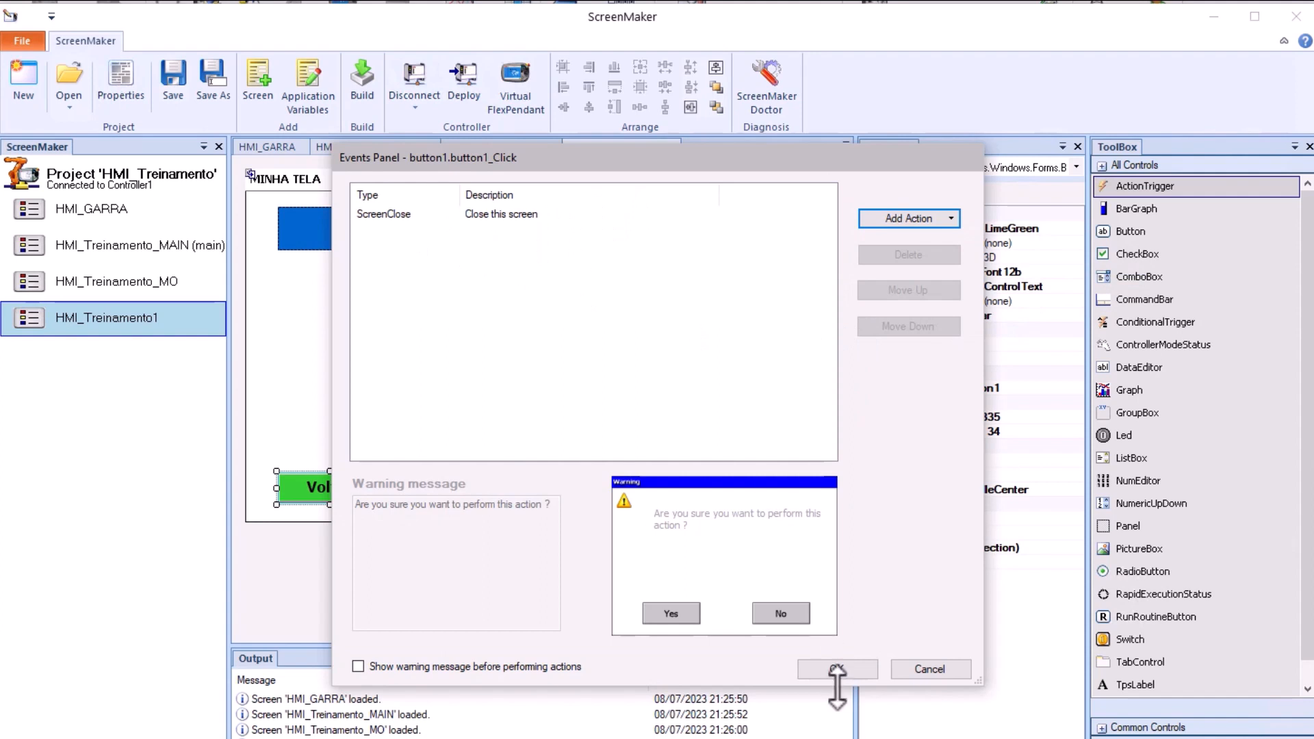
- Enable the warning before the Voltar button's actions with the message "Confirme o Fechamento da Tela" and accept the event settings
{"action": "left_click", "coordinate": [402, 667]}
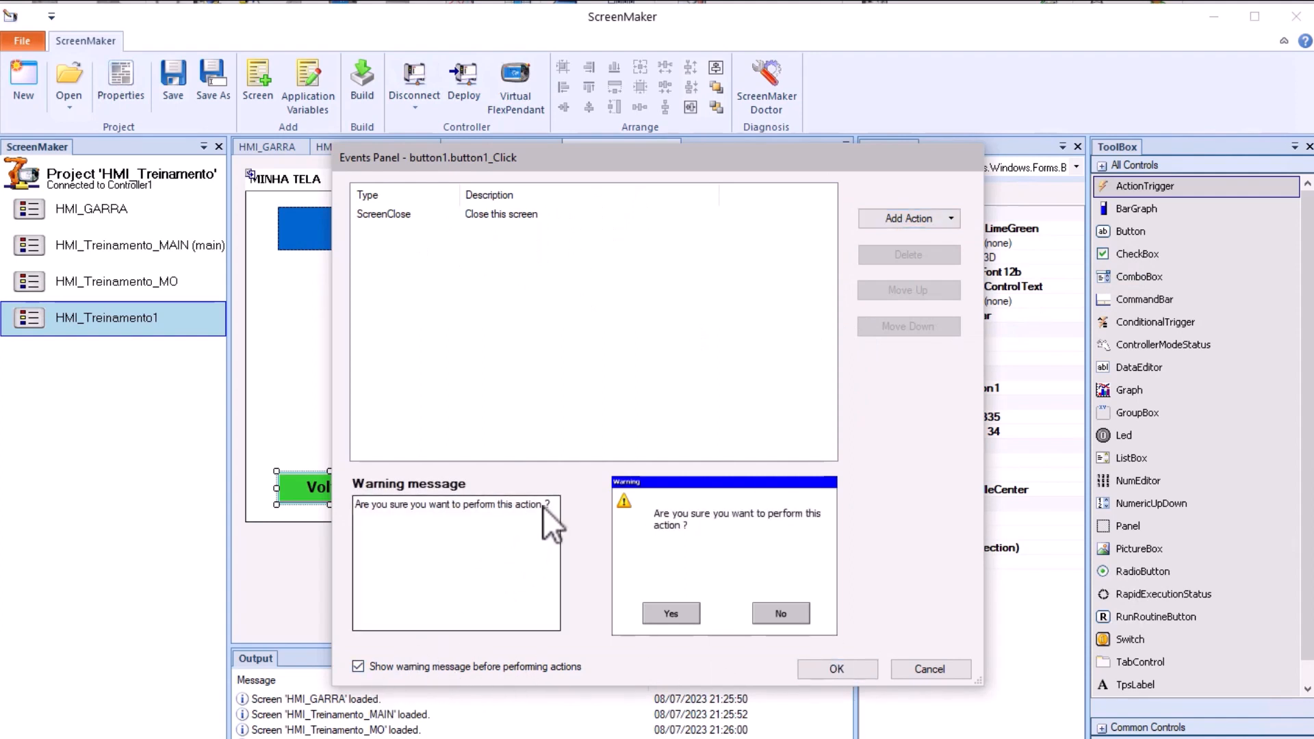
{"action": "left_click_drag", "start_coordinate": [543, 505], "coordinate": [322, 494]}
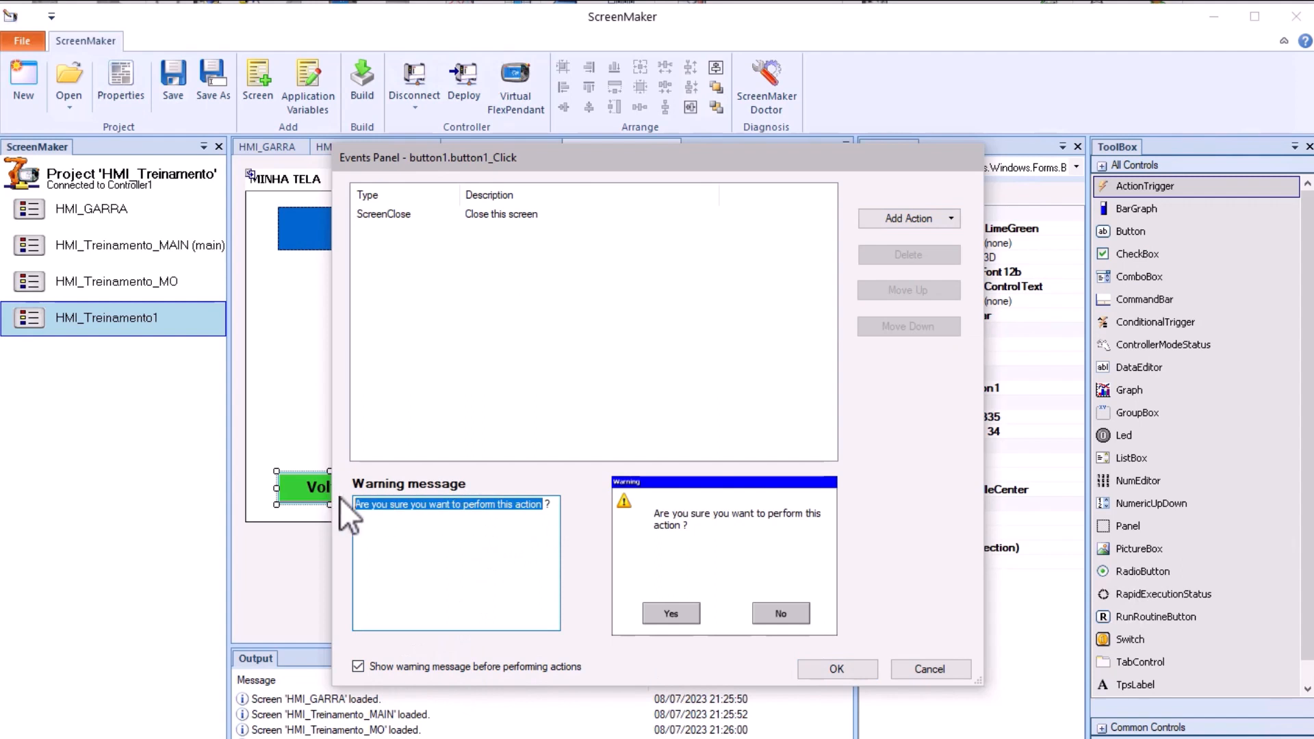
{"action": "type", "text": "Do"}
{"action": "key", "text": "BackSpace"}
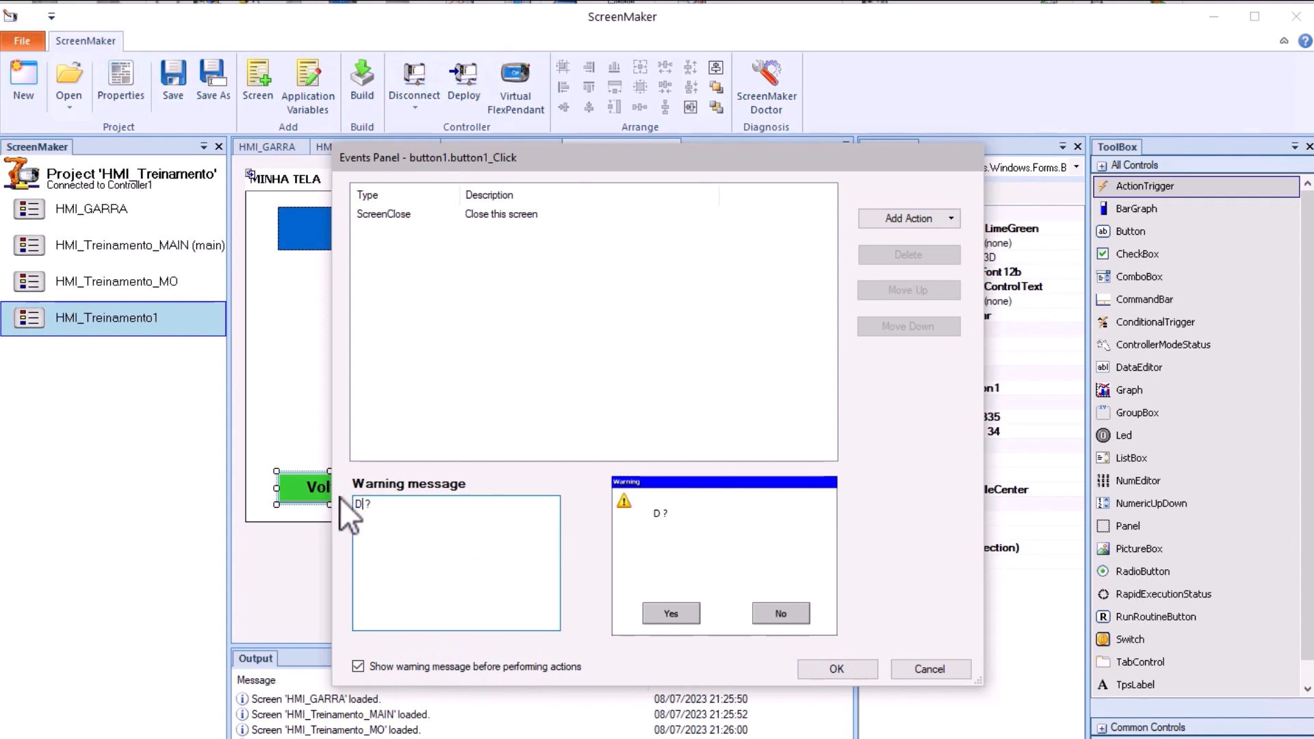
{"action": "key", "text": "BackSpace"}
{"action": "type", "text": "Confirme o Fechakm"}
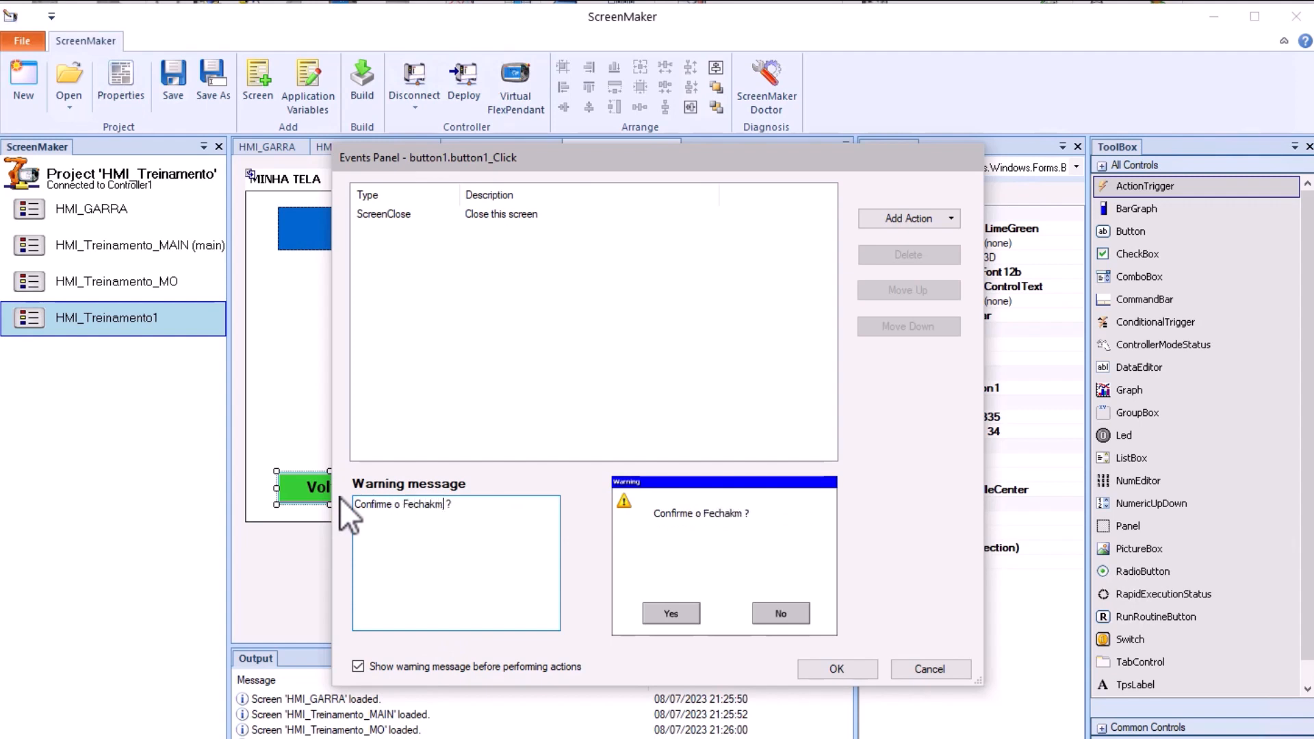
{"action": "key", "text": "BackSpace"}
{"action": "key", "text": "BackSpace"}
{"action": "type", "text": "mento da Tela"}
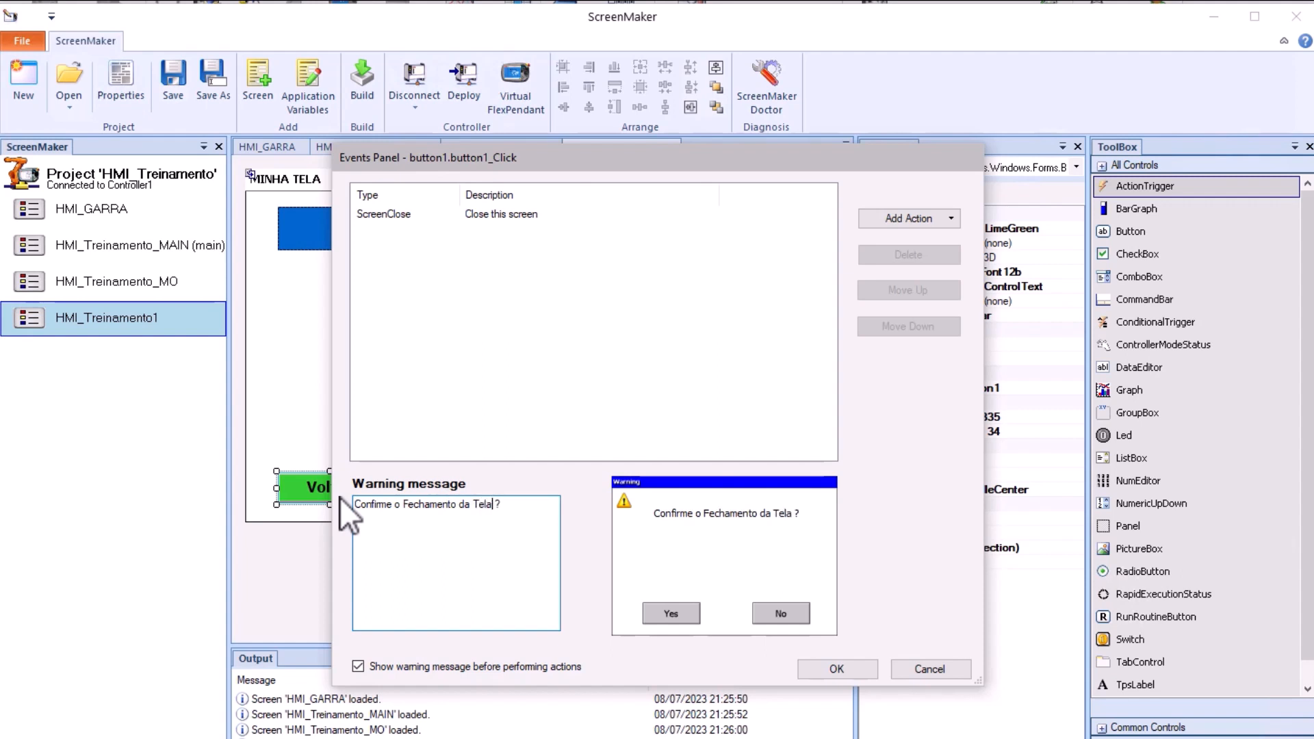
{"action": "key", "text": "Delete"}
{"action": "key", "text": "Delete"}
{"action": "left_click", "coordinate": [836, 668]}
- Give the SET DO button's click event a Set a Digital Signal action bound to custom_DO_5
{"action": "double_click", "coordinate": [548, 366]}
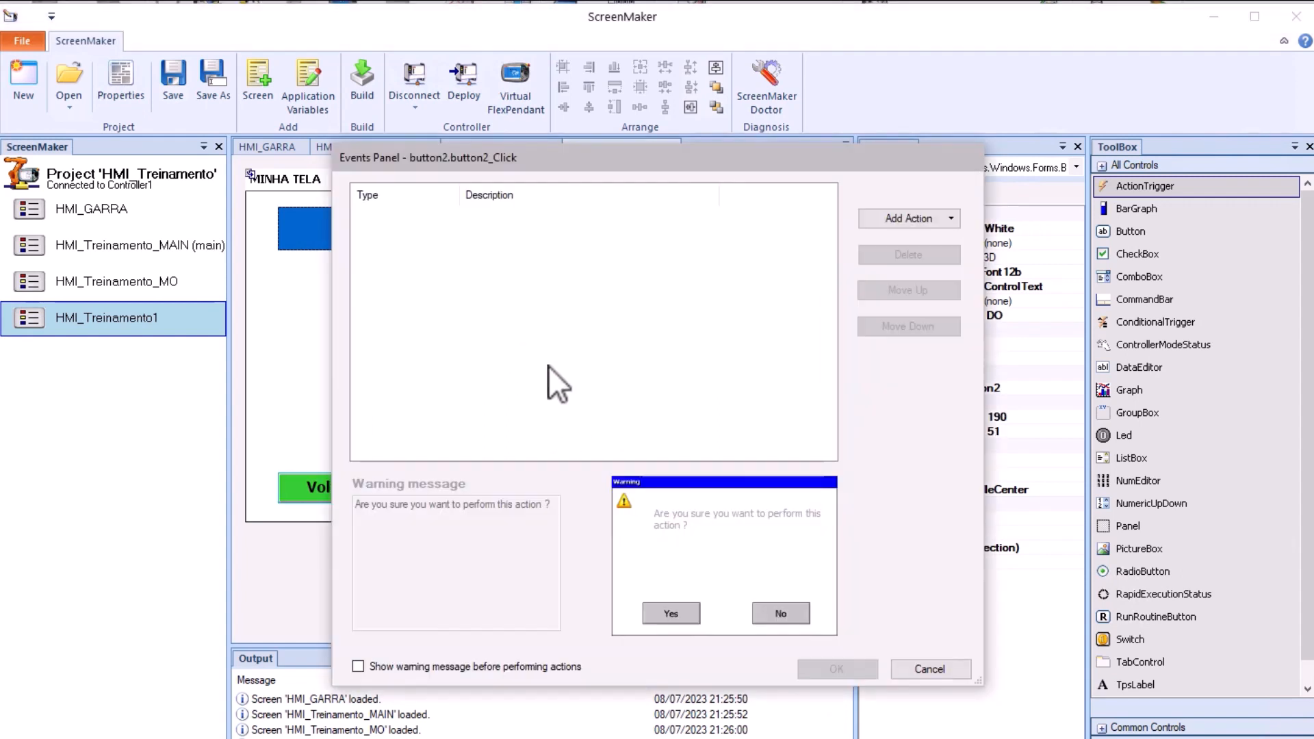
{"action": "left_click", "coordinate": [905, 220]}
{"action": "mouse_move", "coordinate": [953, 267]}
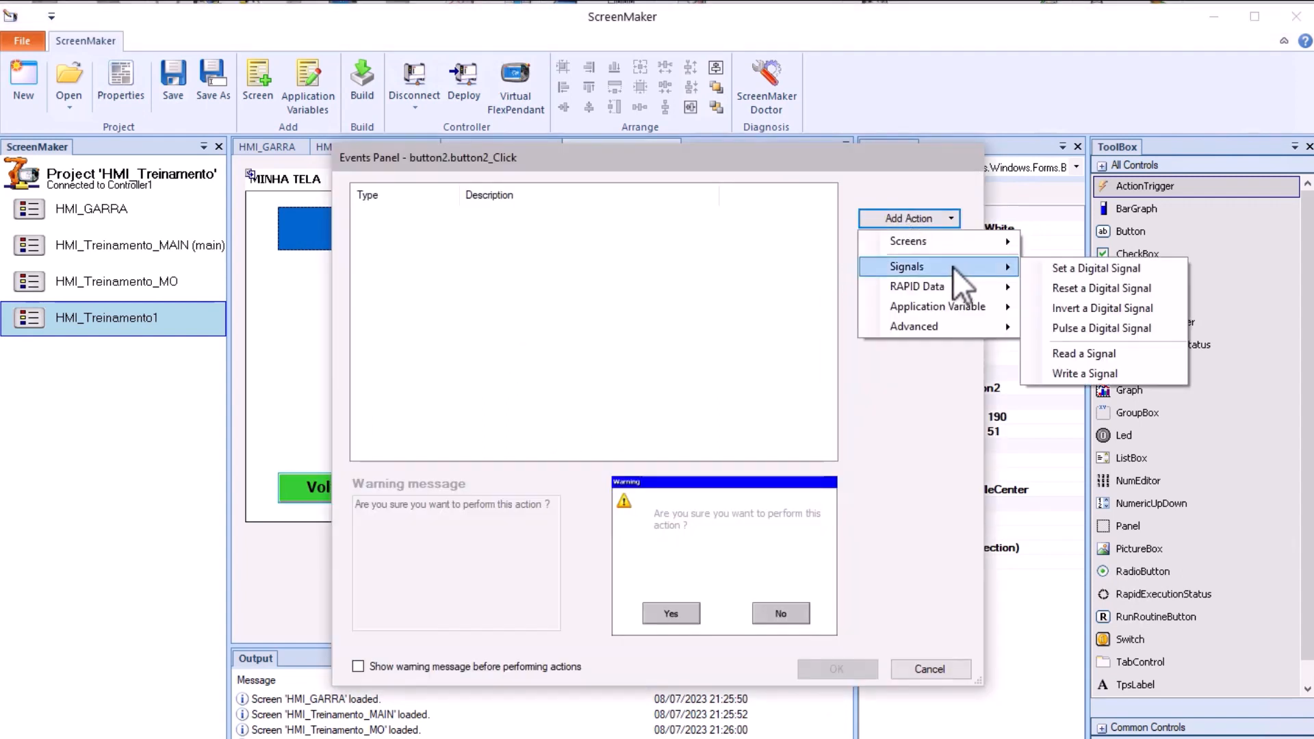
{"action": "left_click", "coordinate": [1095, 267]}
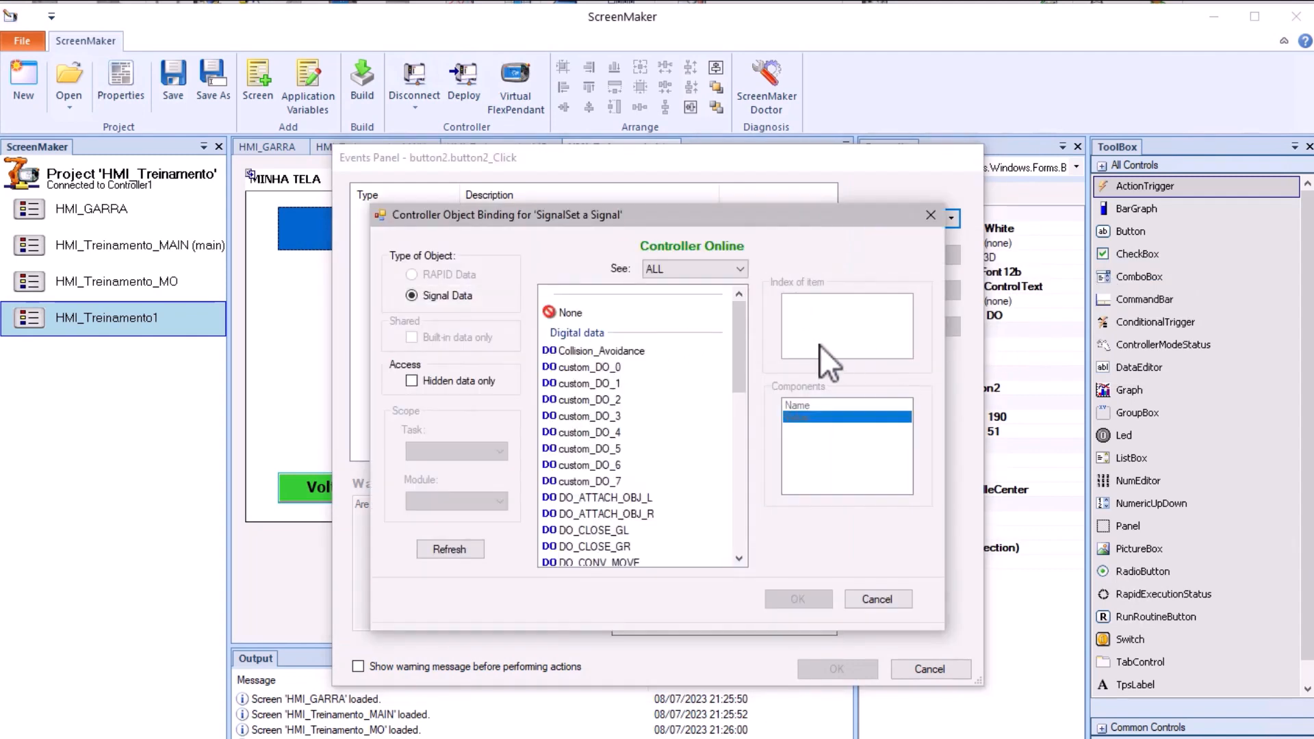
{"action": "left_click_drag", "start_coordinate": [741, 358], "coordinate": [743, 371]}
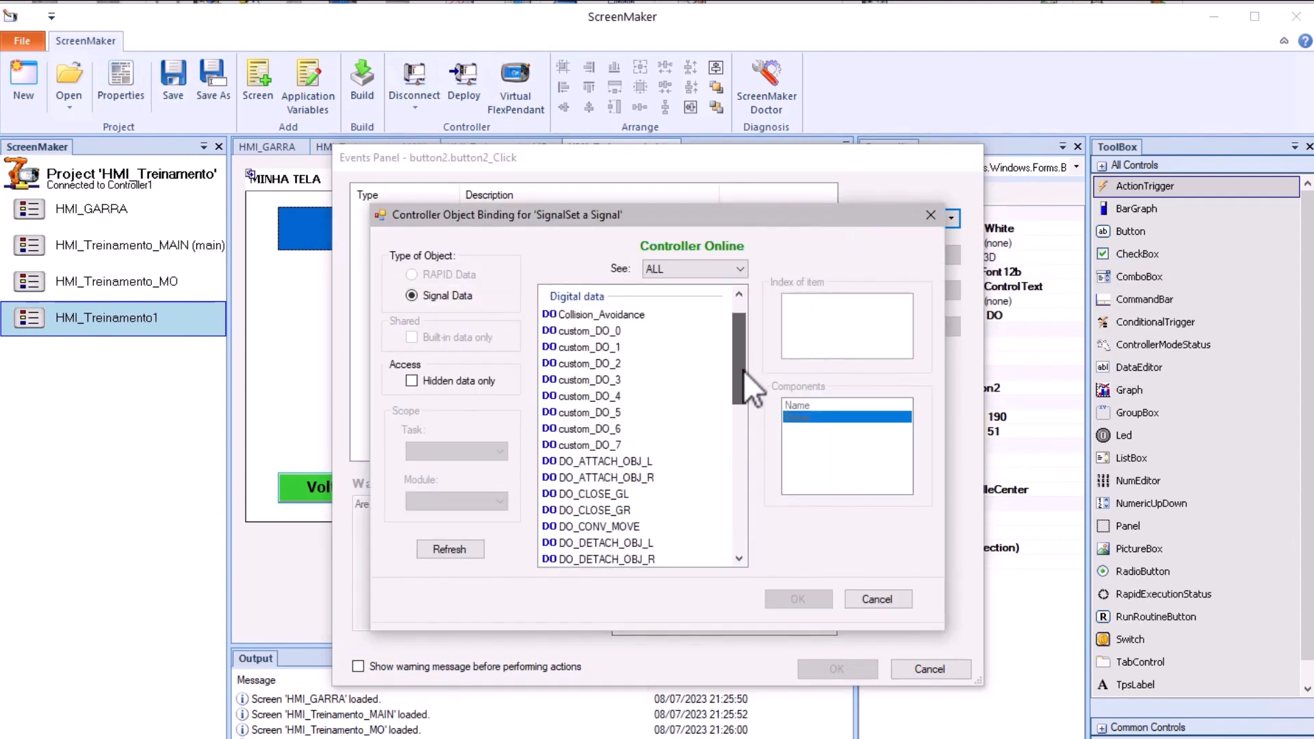
{"action": "left_click", "coordinate": [605, 413]}
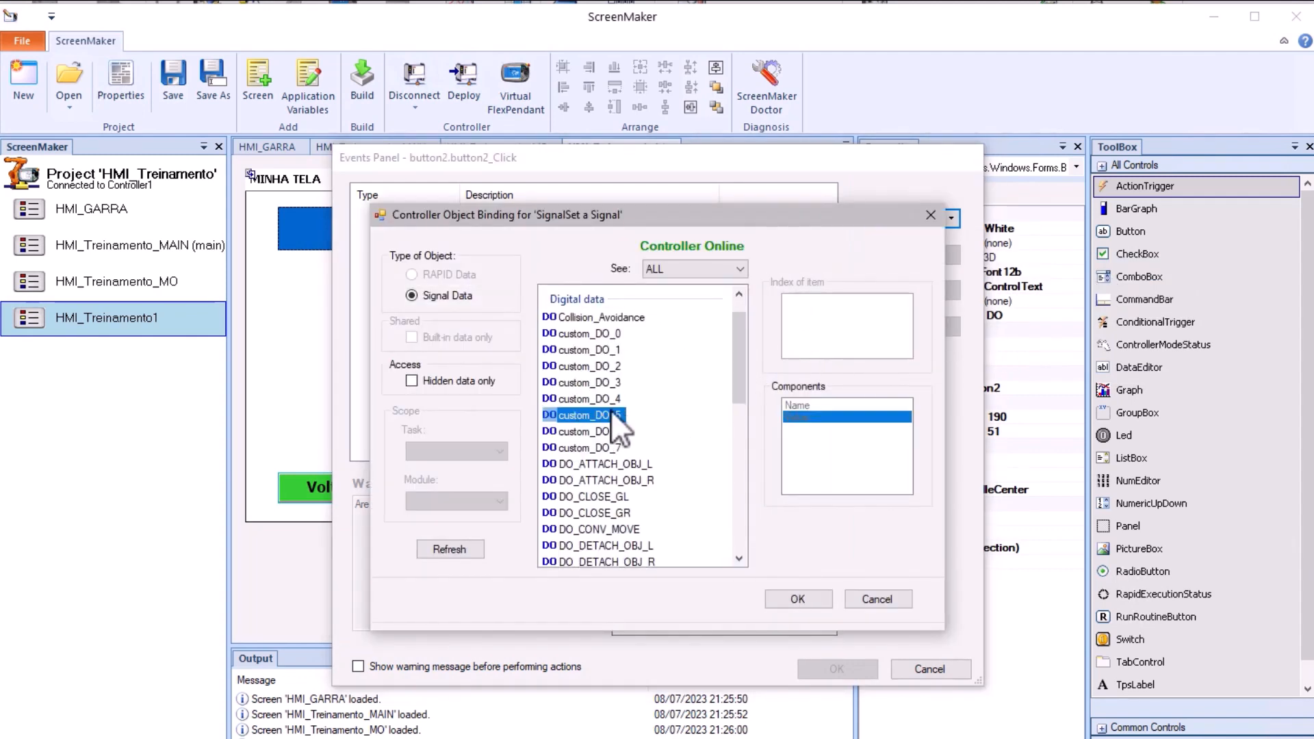
{"action": "left_click", "coordinate": [801, 598]}
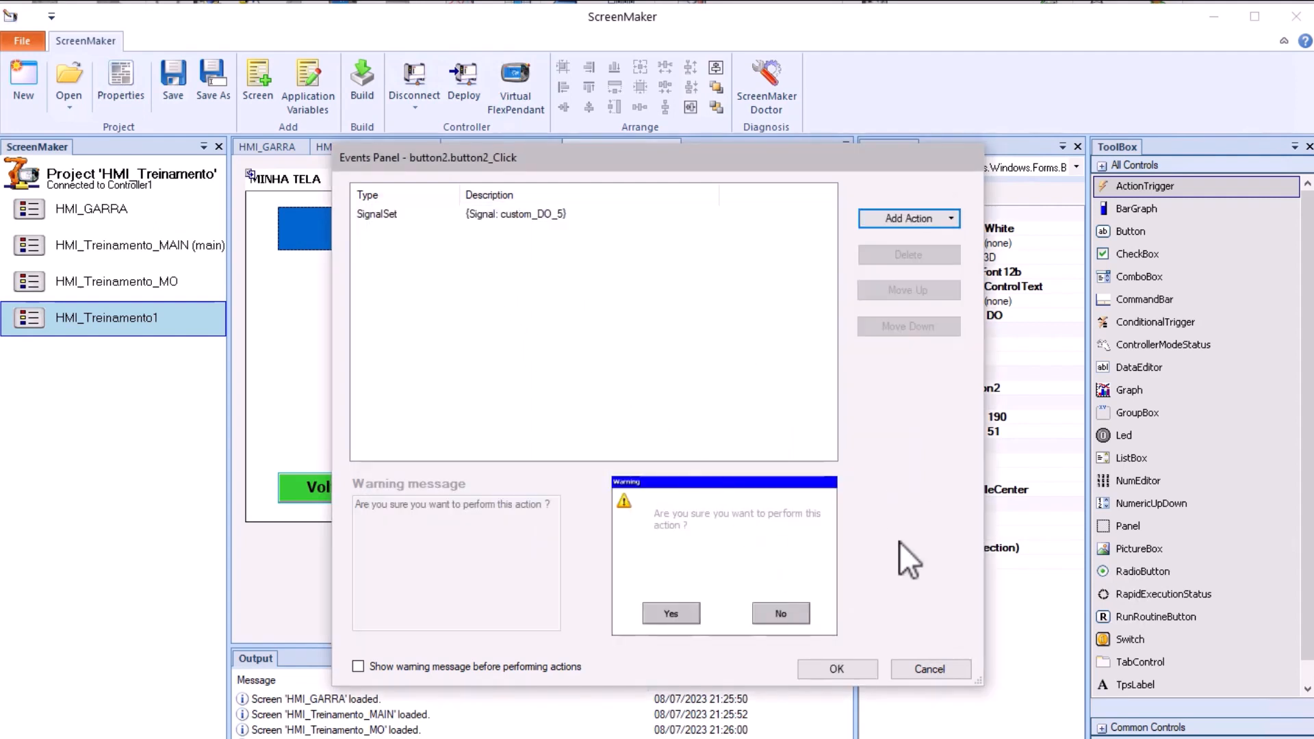
{"action": "left_click", "coordinate": [837, 669]}
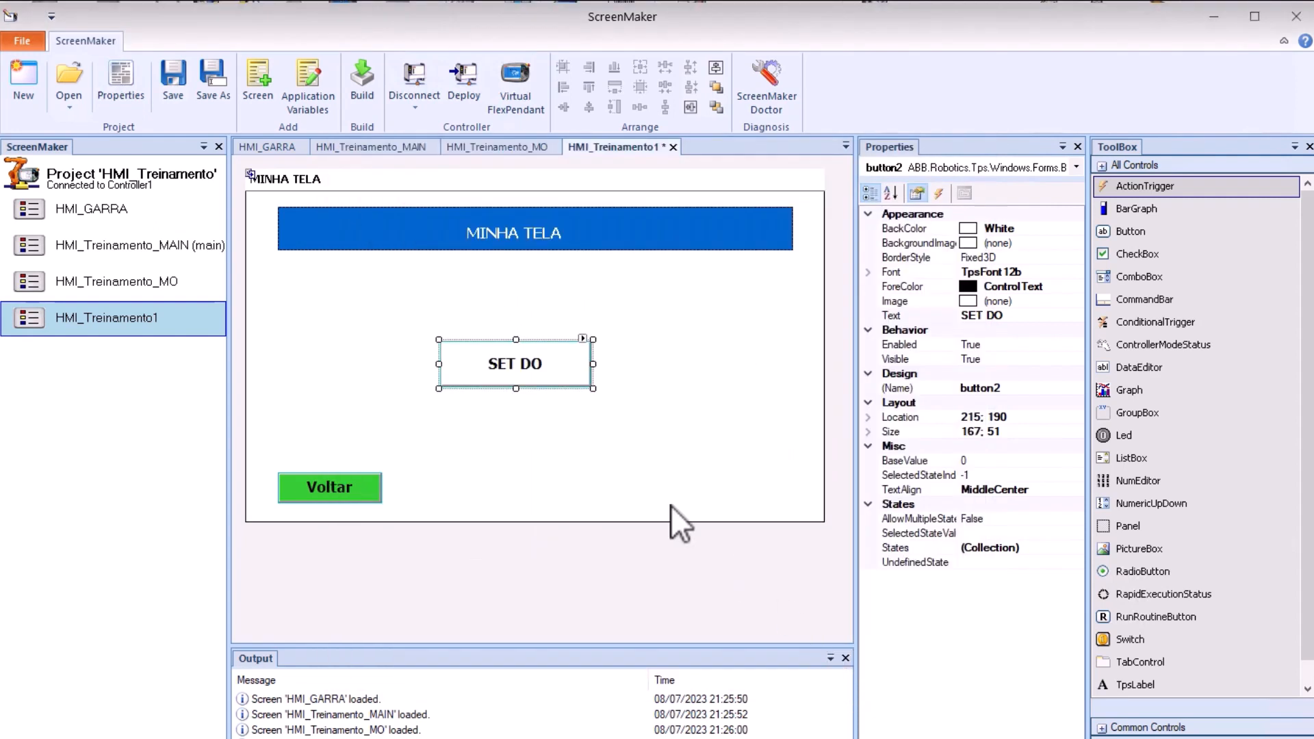
{"action": "left_click", "coordinate": [613, 437]}
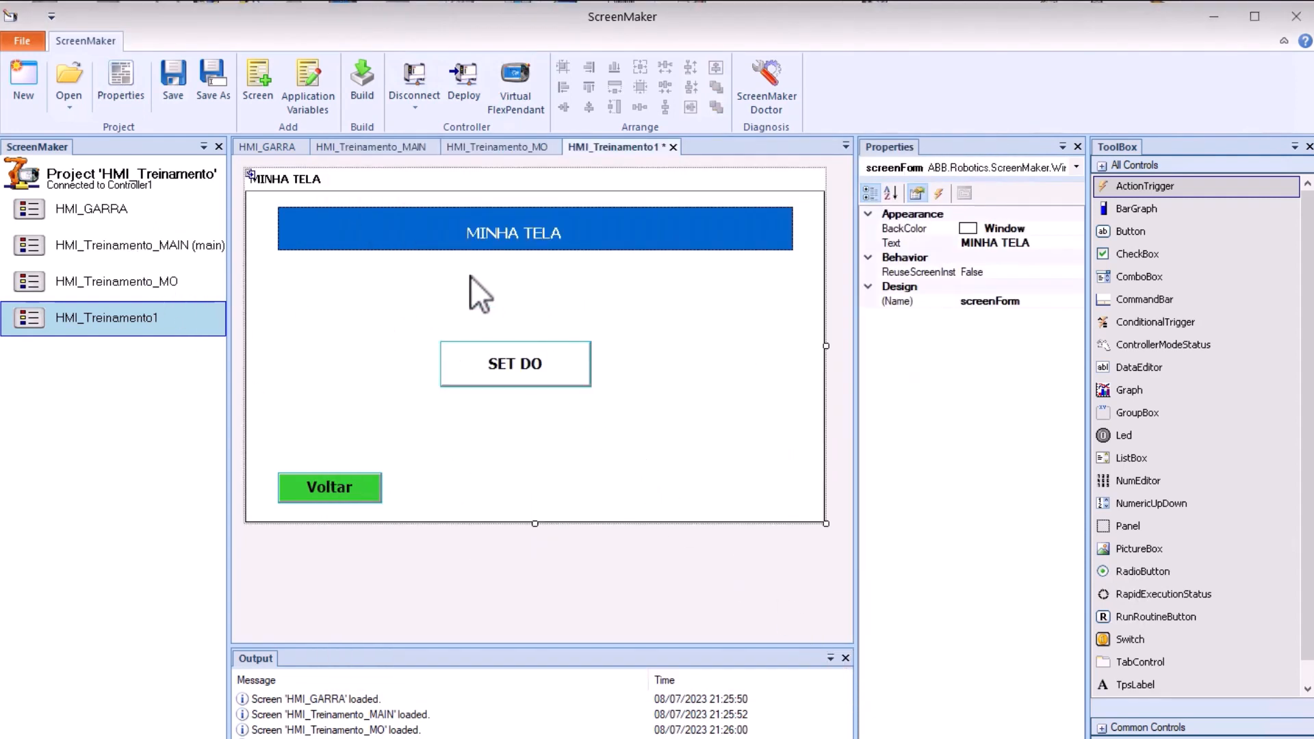
- Open the HMI_Treinamento_MAIN screen and add a Button about 169 by 52 below the Modo Operação button
{"action": "double_click", "coordinate": [122, 245]}
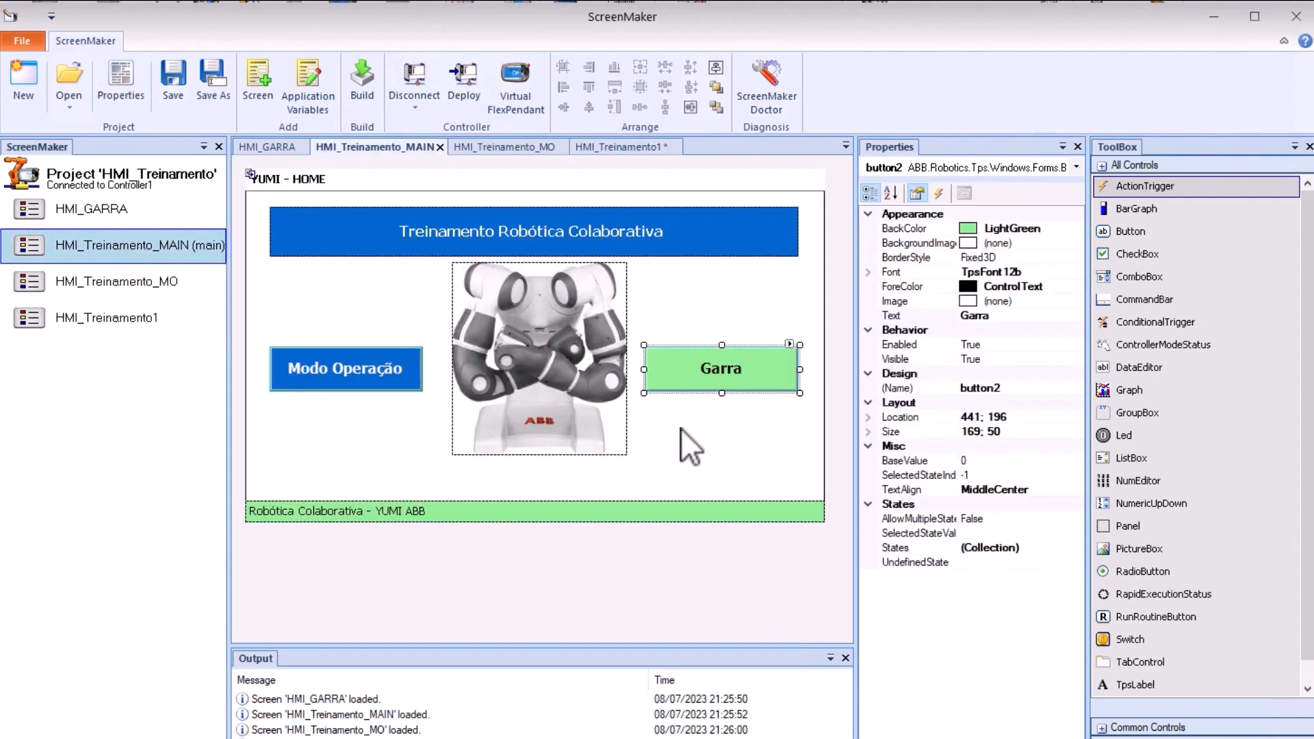
{"action": "left_click", "coordinate": [715, 441]}
{"action": "left_click", "coordinate": [1130, 231]}
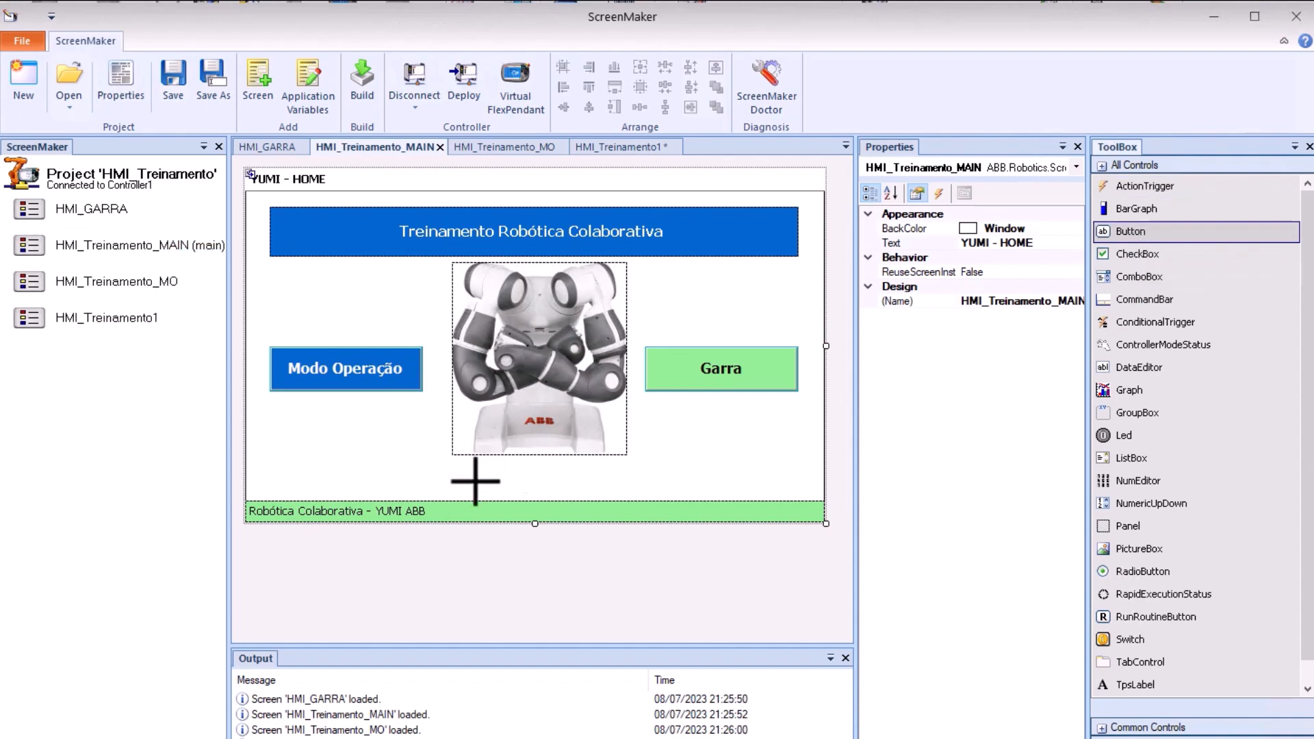
{"action": "mouse_move", "coordinate": [285, 435]}
{"action": "left_mouse_down"}
{"action": "mouse_move", "coordinate": [410, 470]}
{"action": "mouse_move", "coordinate": [410, 492]}
{"action": "mouse_move", "coordinate": [424, 485]}
{"action": "mouse_move", "coordinate": [364, 463]}
{"action": "mouse_move", "coordinate": [425, 456]}
{"action": "left_mouse_up"}
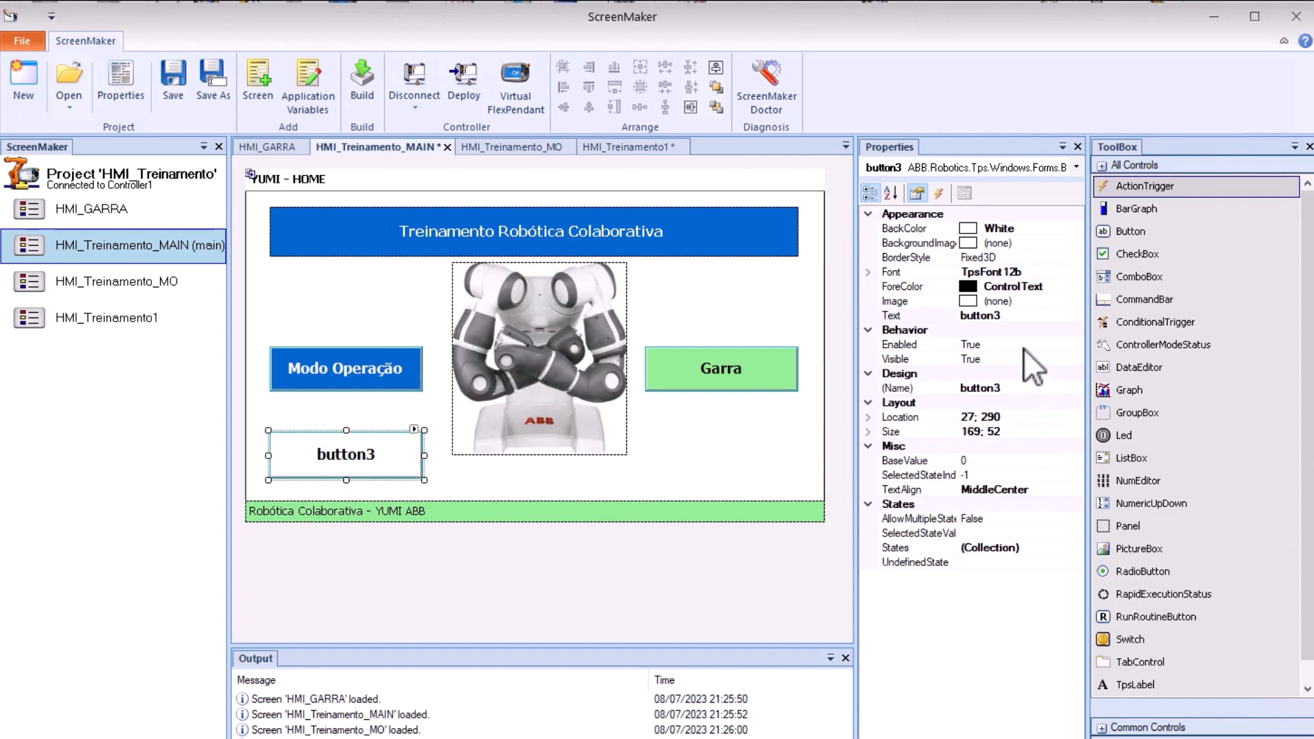
- Set the text of the new button on the main screen to MINHA TELA
{"action": "left_click", "coordinate": [1004, 316]}
{"action": "type", "text": "min"}
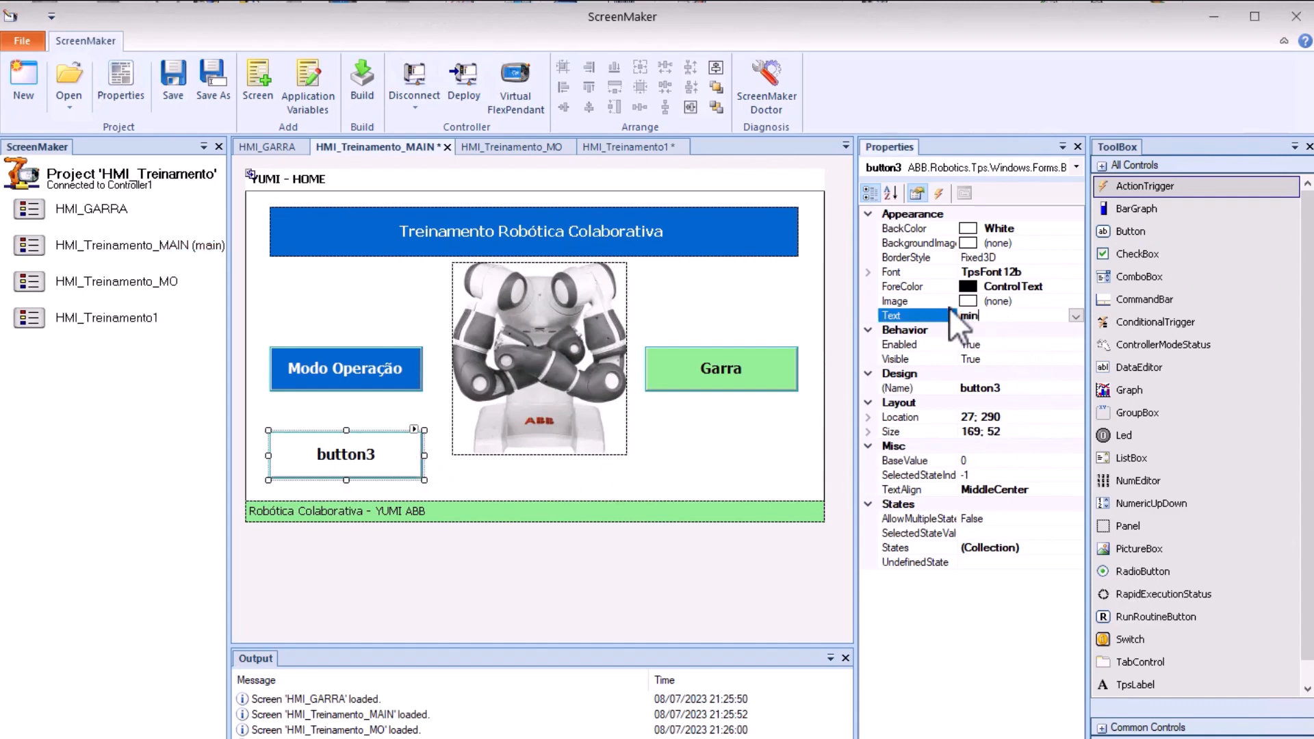
{"action": "type", "text": "ha tela"}
{"action": "key", "text": "BackSpace"}
{"action": "key", "text": "BackSpace"}
{"action": "key", "text": "BackSpace"}
{"action": "key", "text": "BackSpace"}
{"action": "key", "text": "BackSpace"}
{"action": "key", "text": "BackSpace"}
{"action": "key", "text": "BackSpace"}
{"action": "key", "text": "BackSpace"}
{"action": "key", "text": "BackSpace"}
{"action": "key", "text": "BackSpace"}
{"action": "type", "text": "MINHA TELA"}
{"action": "key", "text": "Return"}
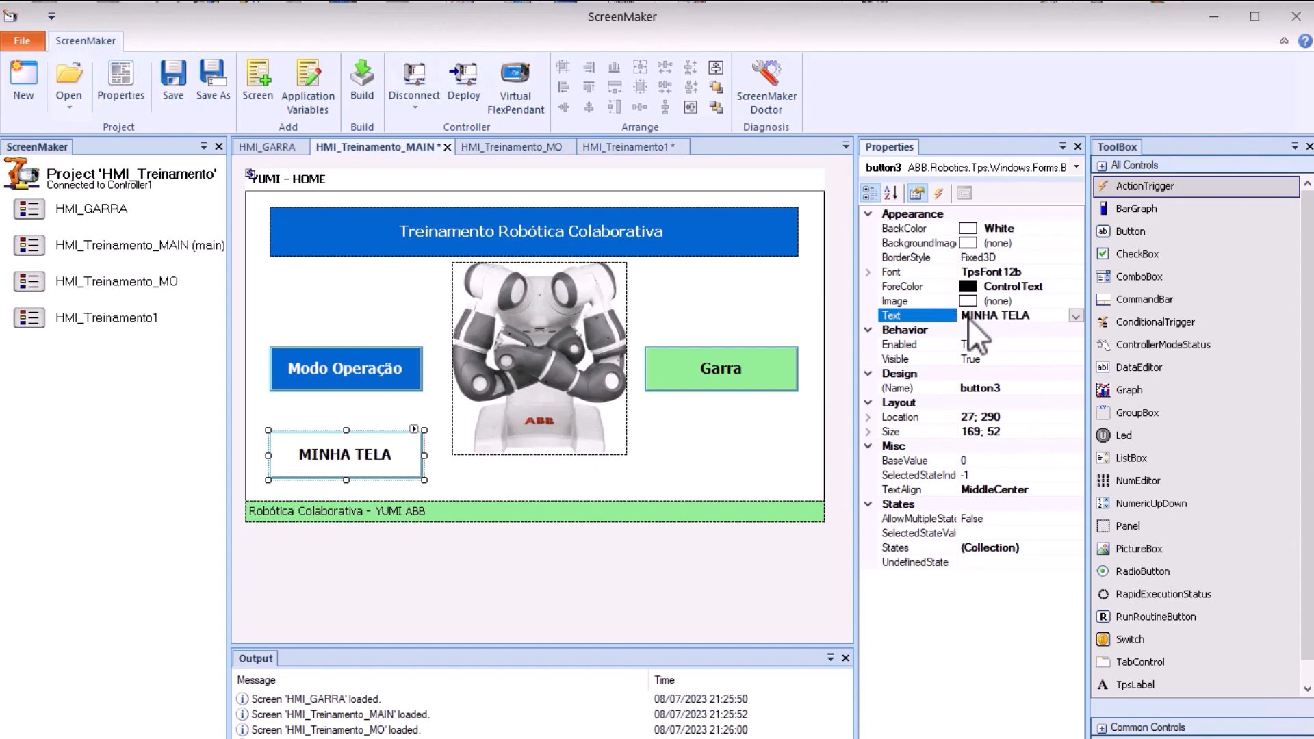
- Give the MINHA TELA button's click event an action that opens the HMI_Treinamento1 screen and accept the event settings
{"action": "double_click", "coordinate": [334, 451]}
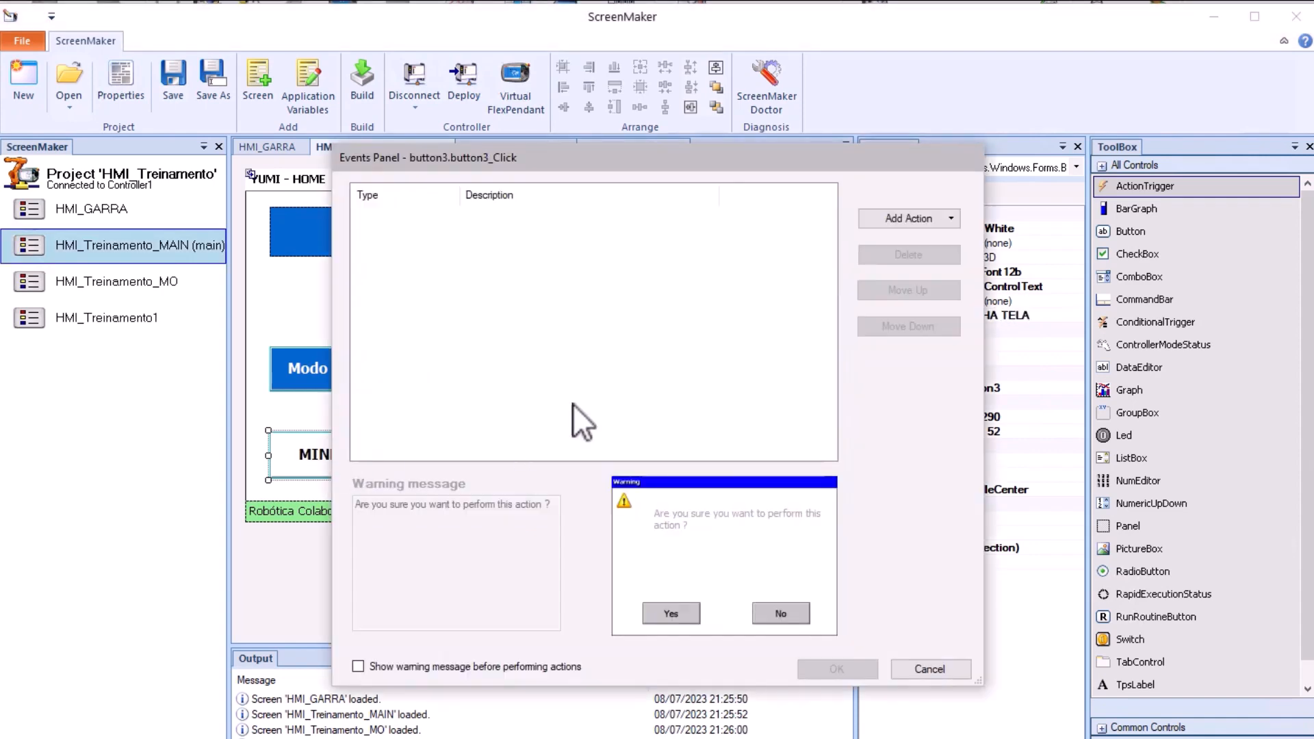
{"action": "left_click", "coordinate": [897, 220]}
{"action": "mouse_move", "coordinate": [917, 249]}
{"action": "left_click", "coordinate": [1057, 248]}
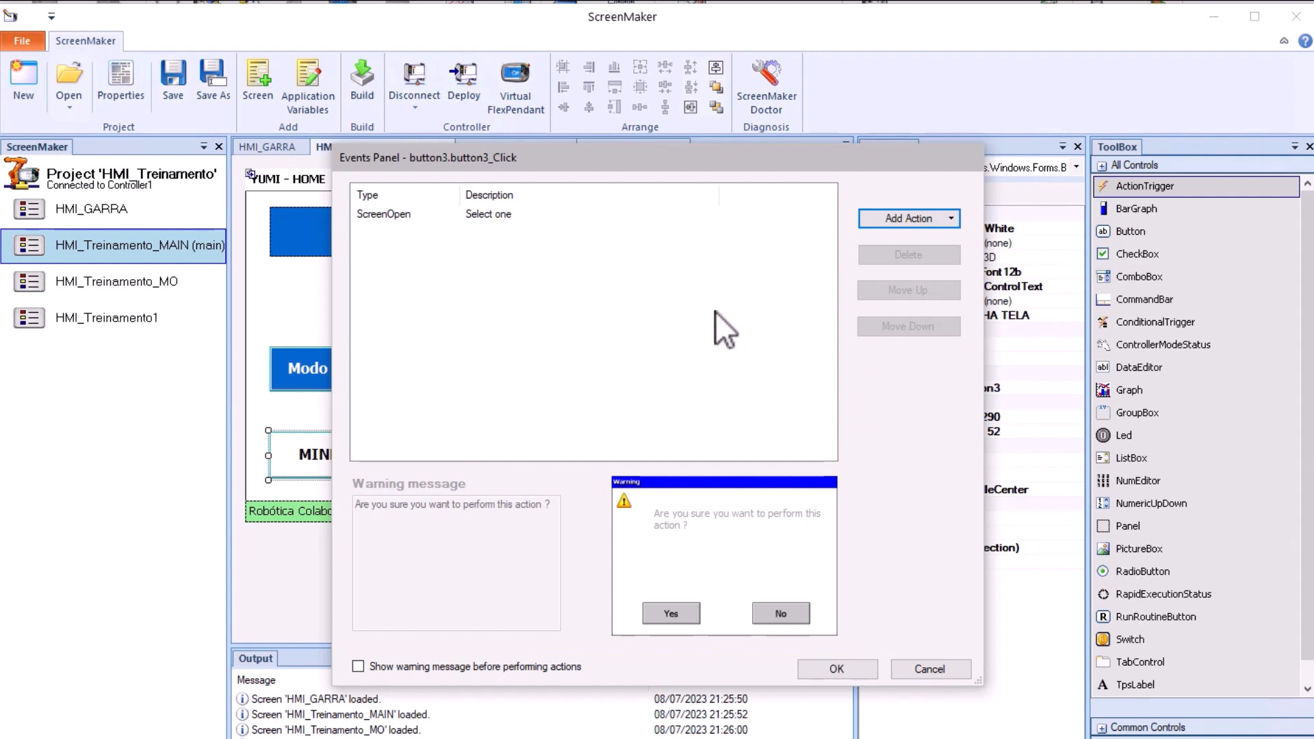
{"action": "left_click", "coordinate": [503, 212]}
{"action": "left_click", "coordinate": [711, 213]}
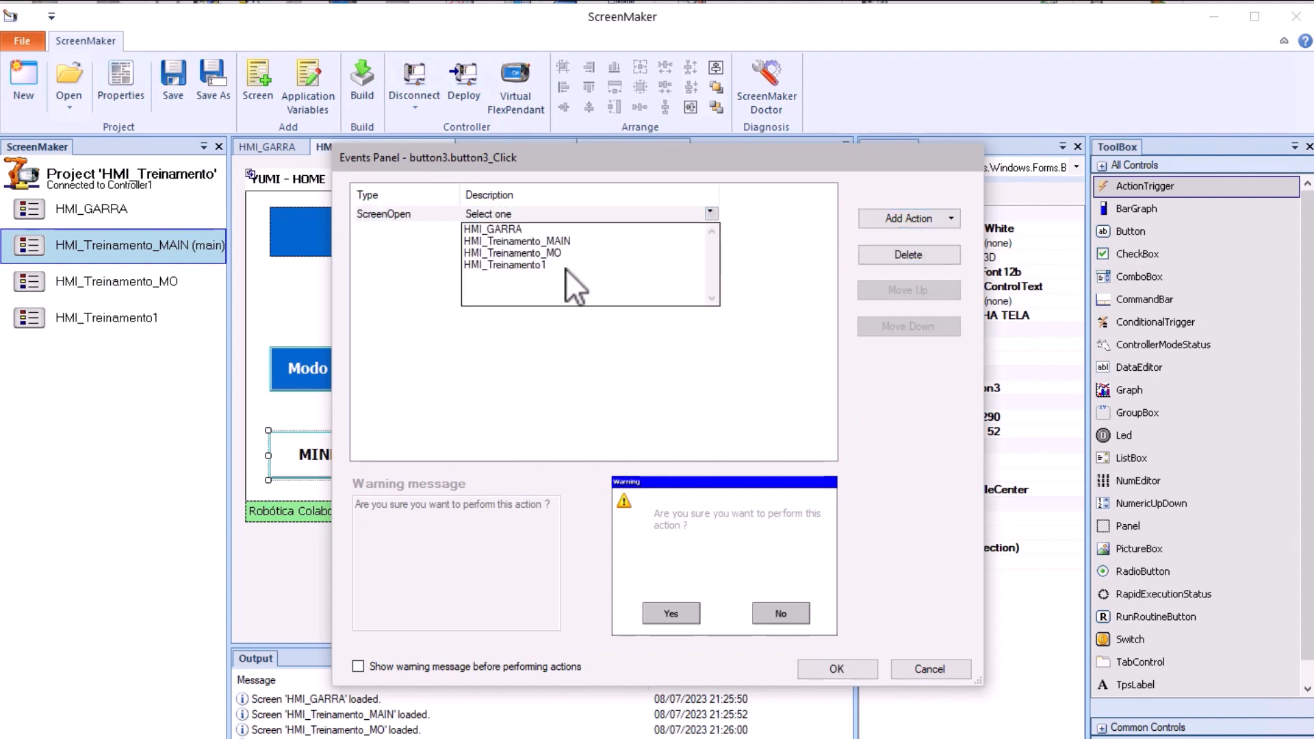
{"action": "left_click", "coordinate": [541, 265]}
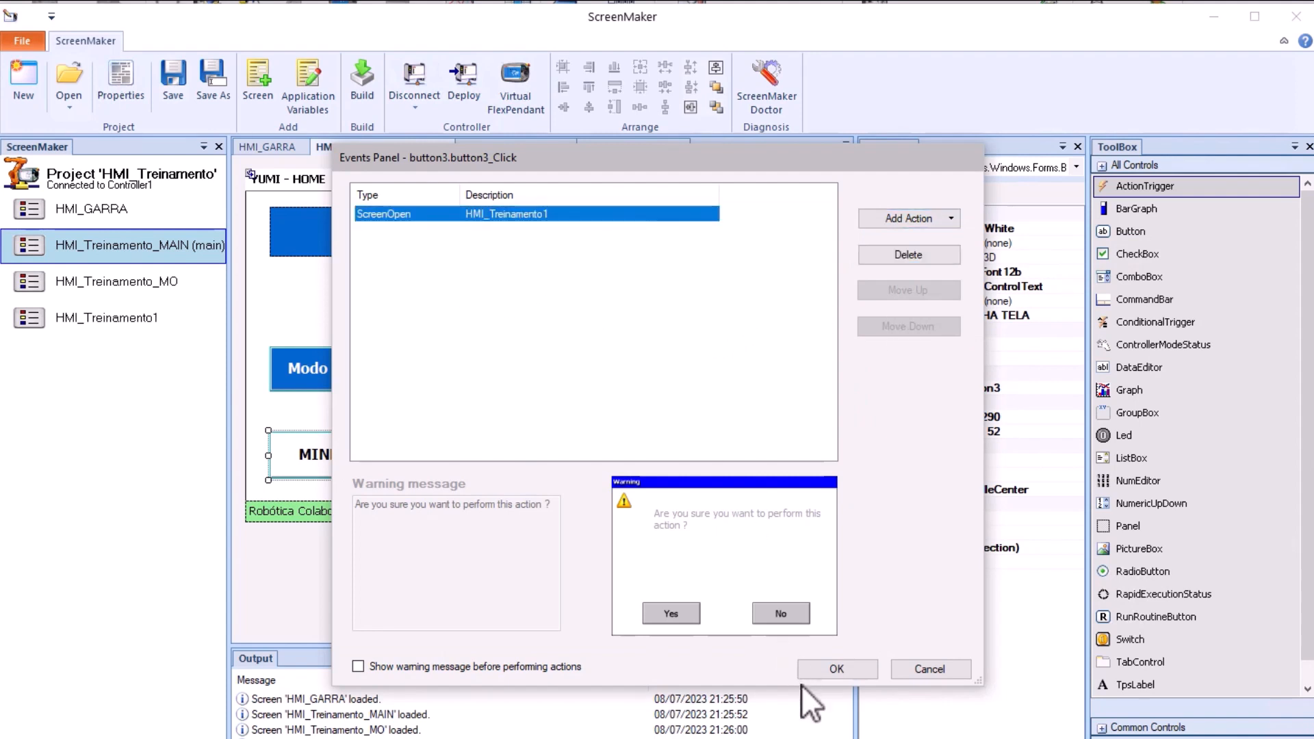
{"action": "left_click", "coordinate": [832, 670]}
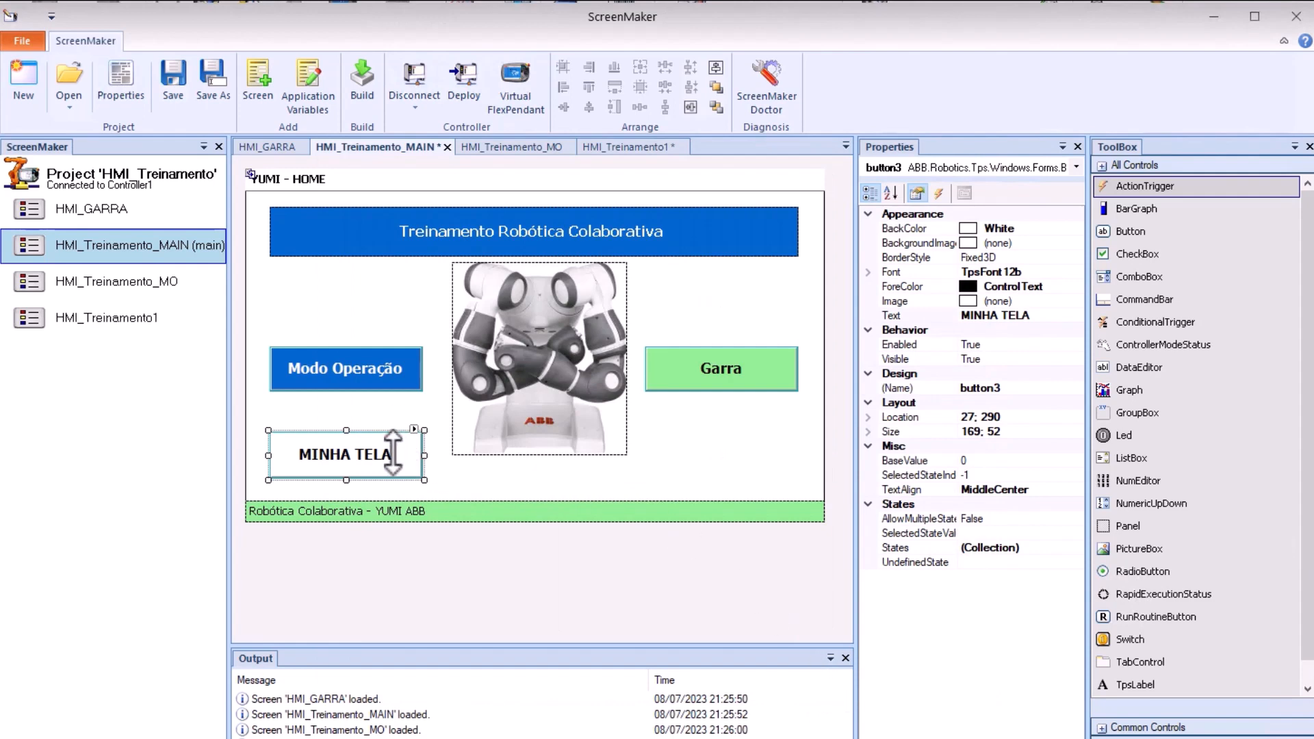
{"action": "left_click", "coordinate": [584, 481]}
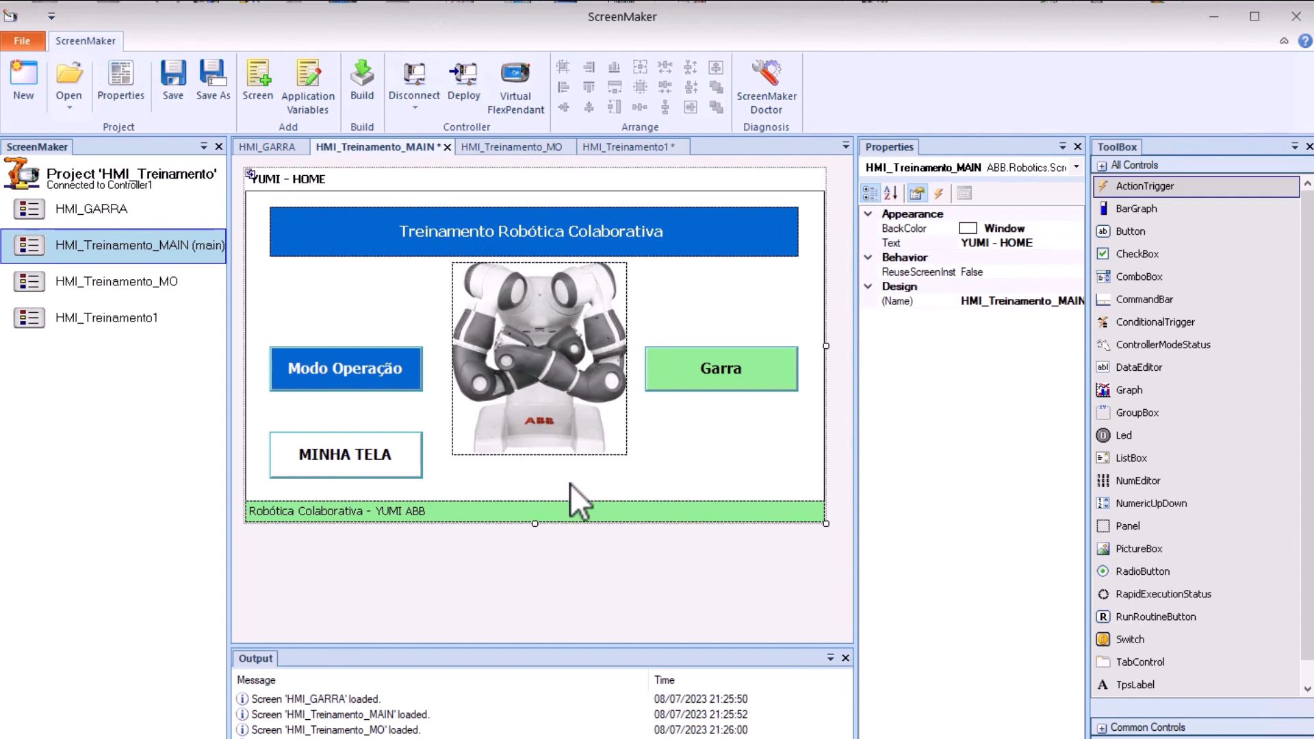
- Add a Button about 140 by 70 above the Garra button, name it BtnTeste and set its text to TESTE
{"action": "left_click", "coordinate": [393, 367]}
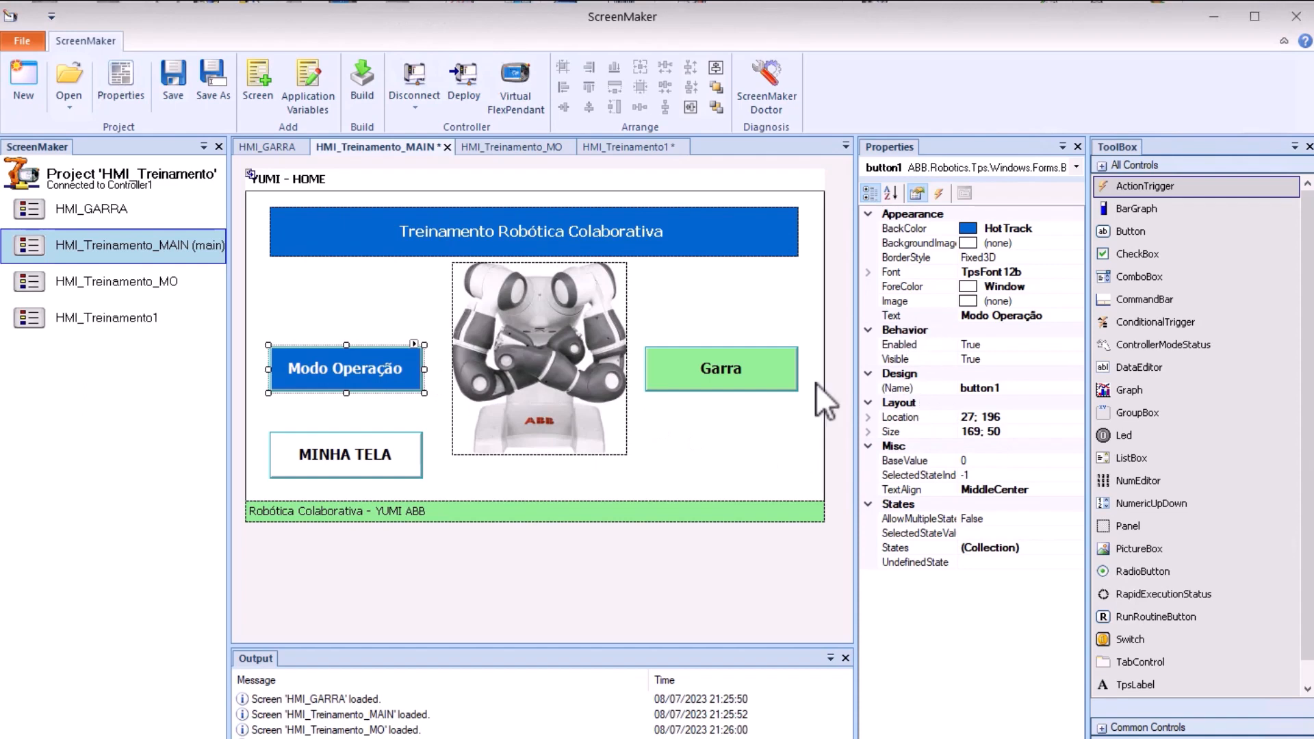
{"action": "left_click", "coordinate": [738, 447]}
{"action": "left_click_drag", "start_coordinate": [1131, 231], "coordinate": [698, 286]}
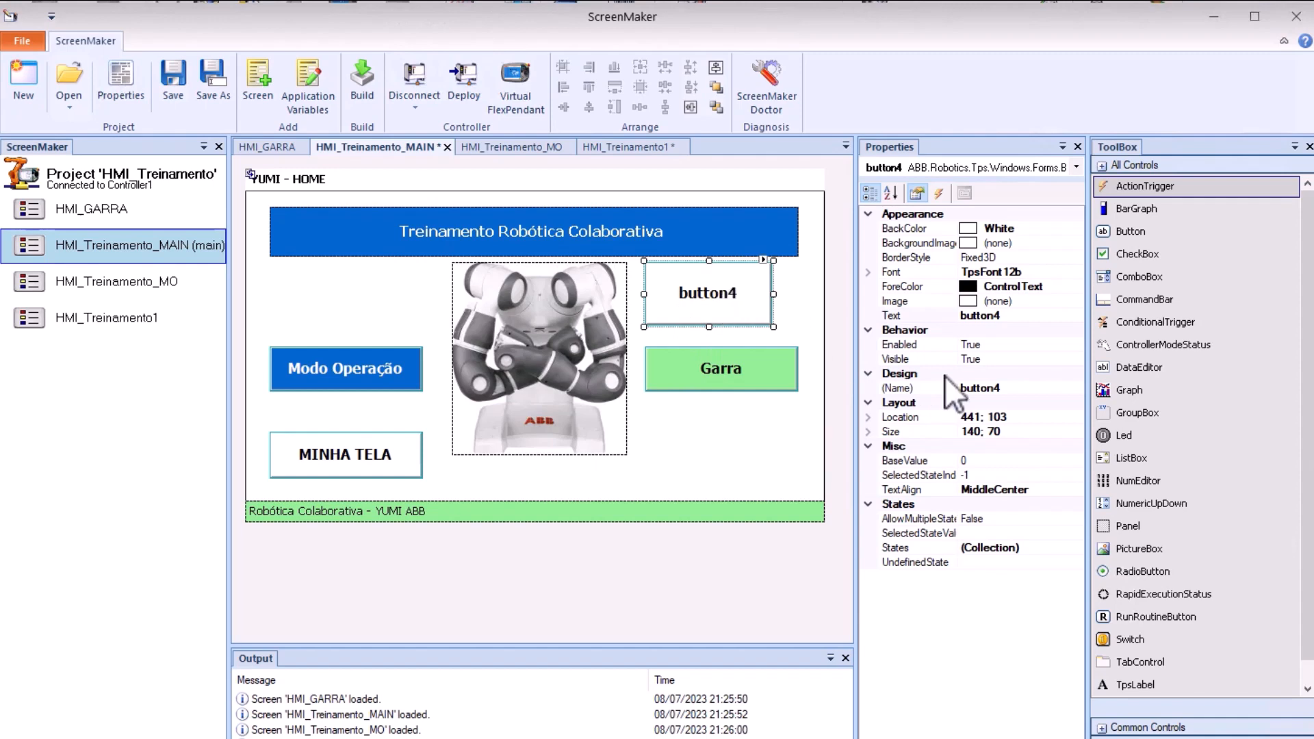
{"action": "left_click", "coordinate": [1006, 387]}
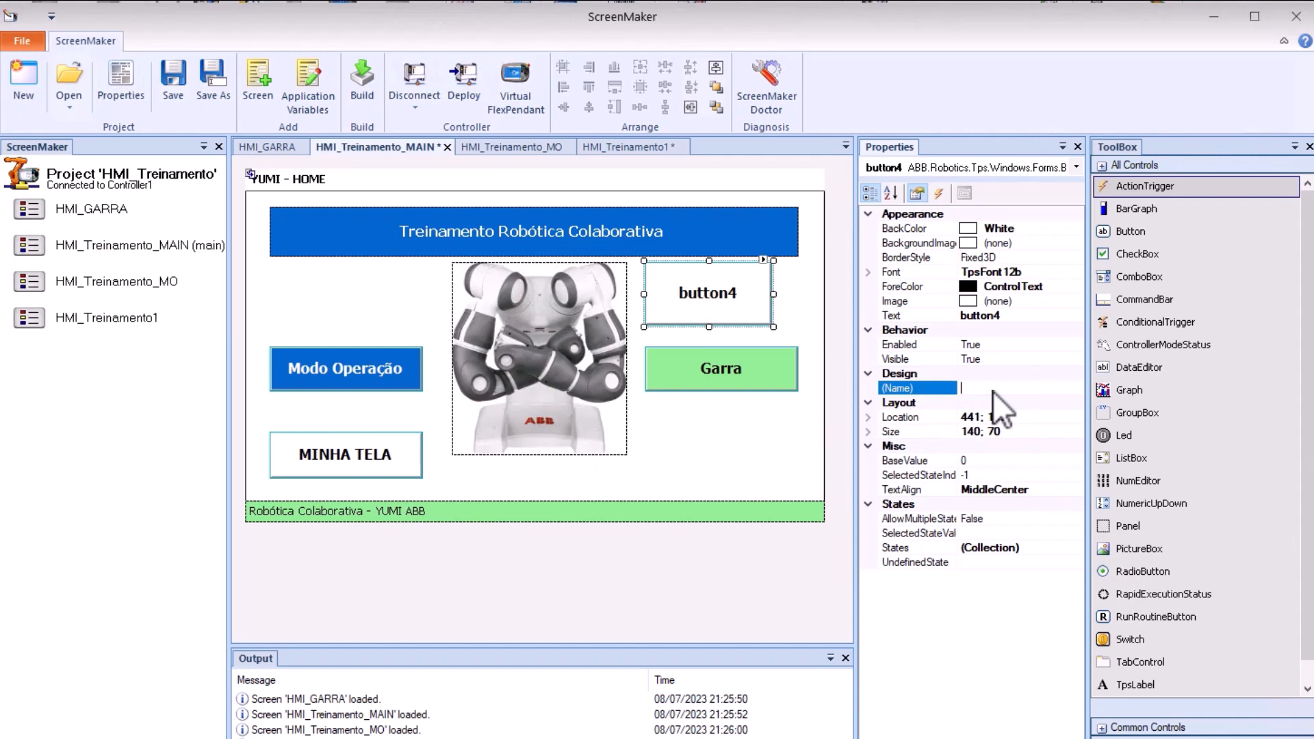
{"action": "type", "text": "BtnTeste"}
{"action": "left_click", "coordinate": [1018, 317]}
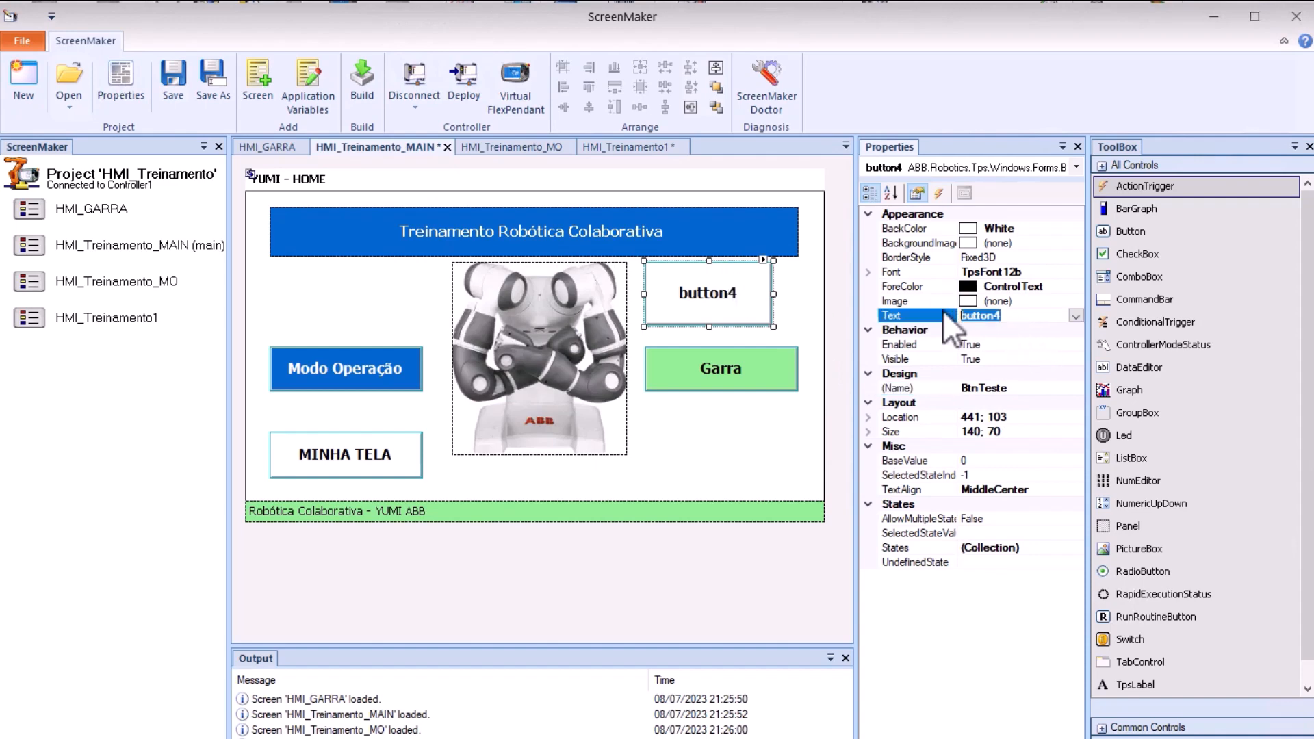
{"action": "type", "text": "TESTE"}
{"action": "key", "text": "Return"}
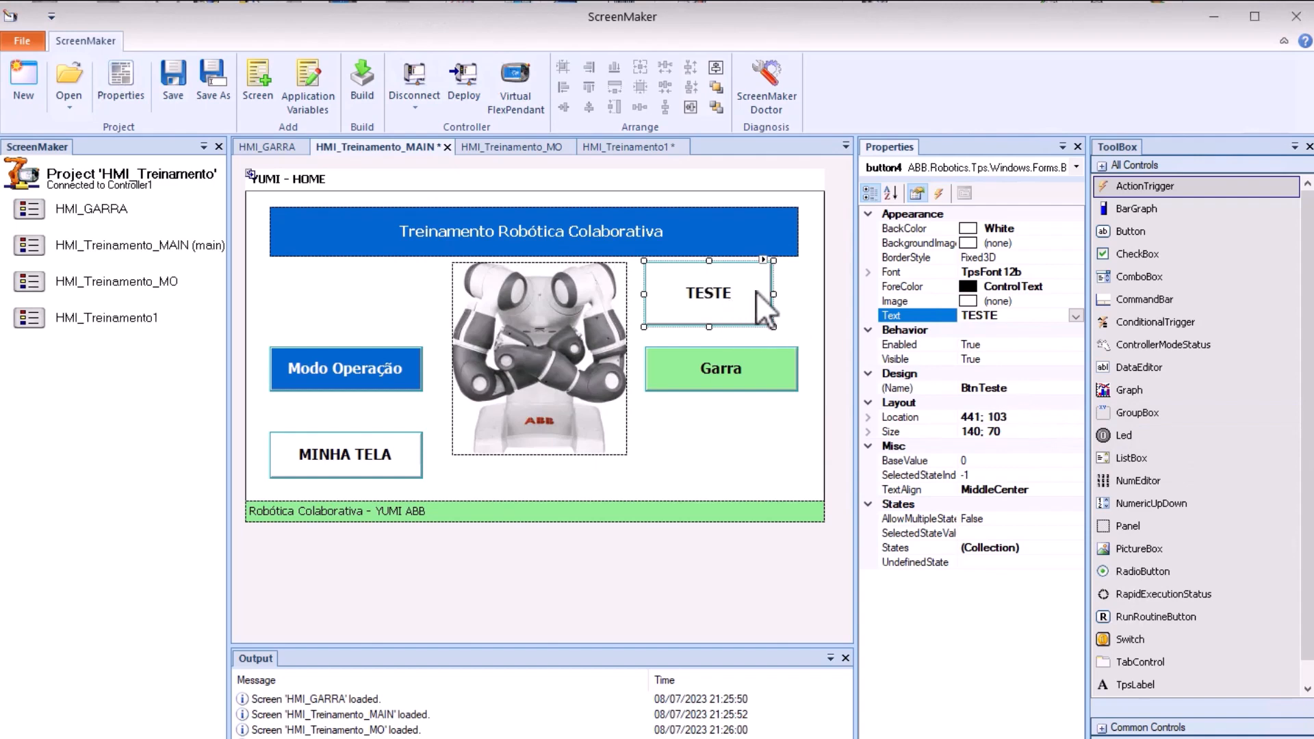
- Try to rename the TESTE button to MINHA TELA, a name containing a space
{"action": "left_click", "coordinate": [992, 393]}
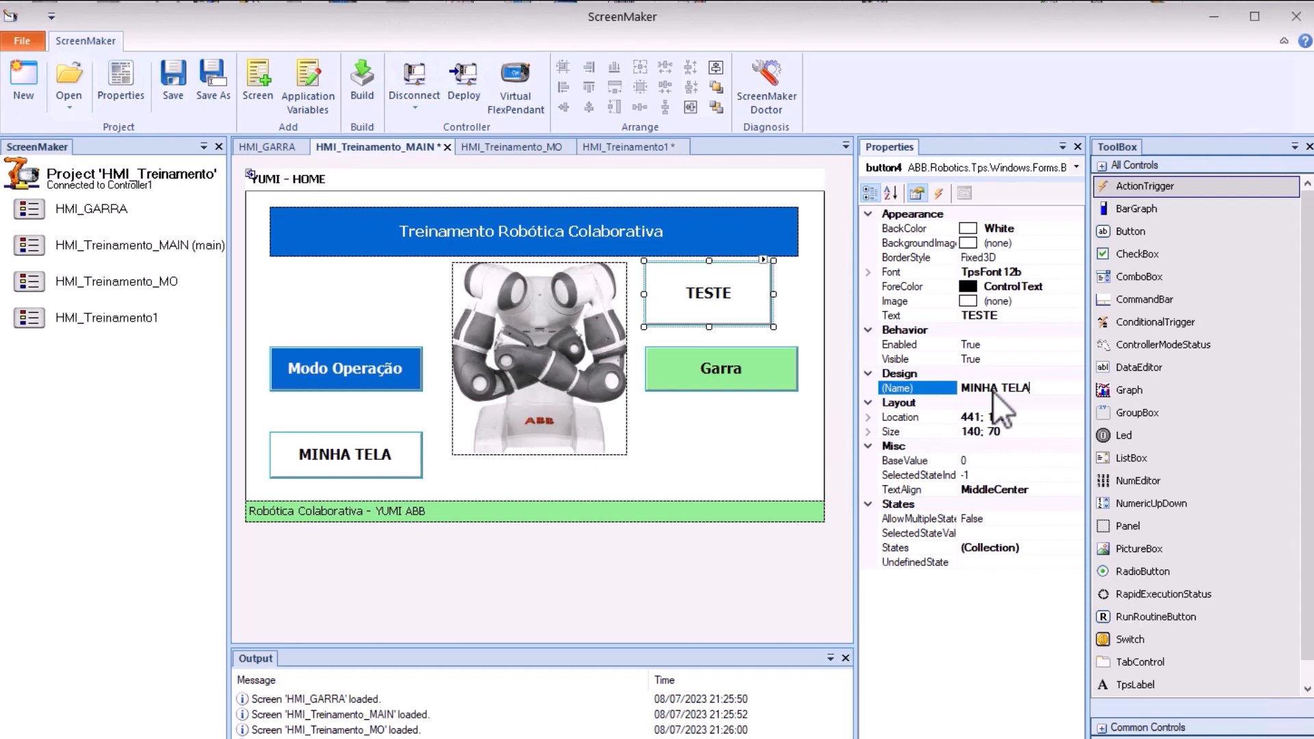
{"action": "key", "text": "Return"}
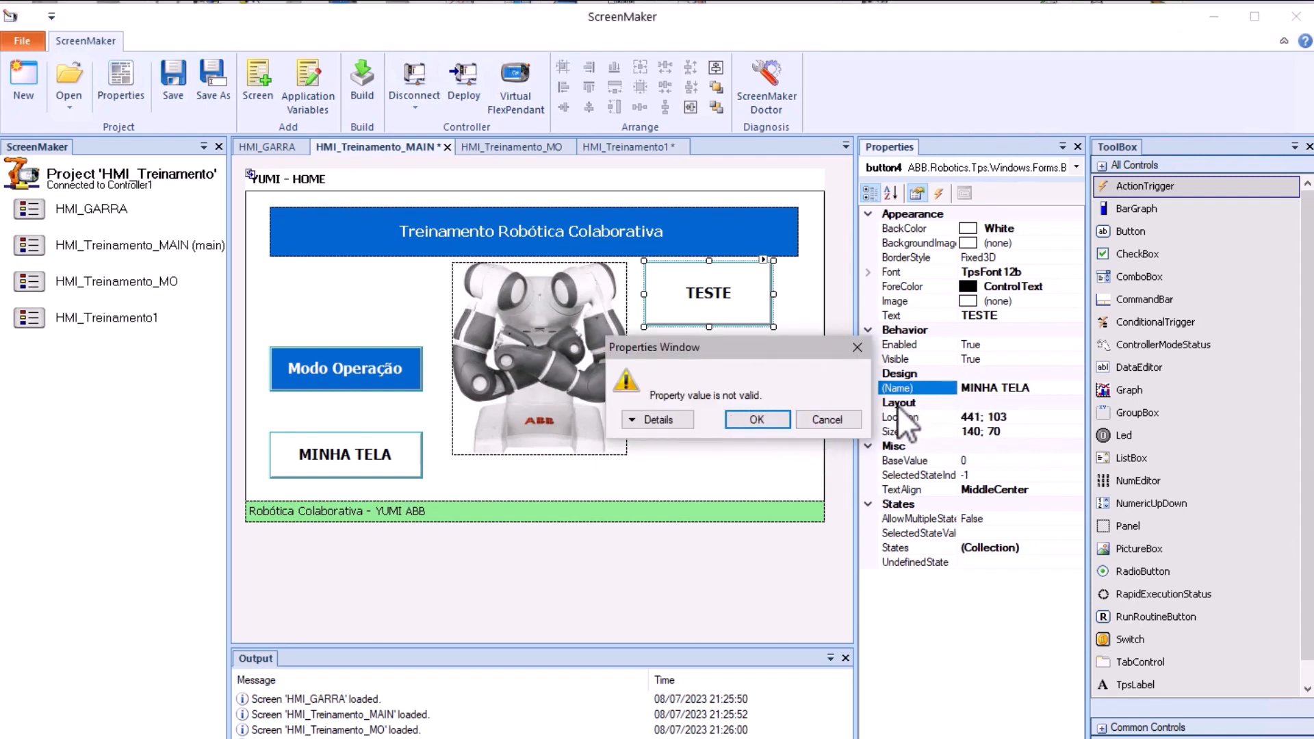
{"action": "left_click", "coordinate": [843, 419]}
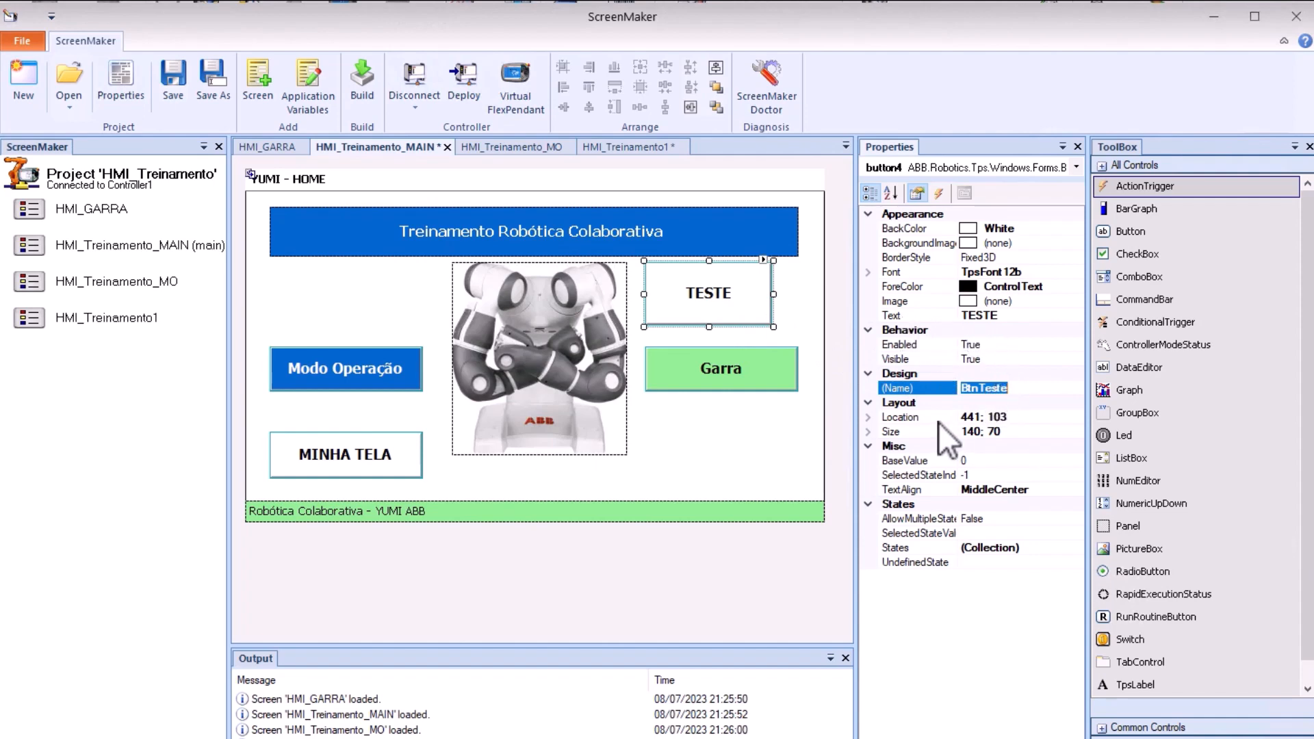
- Delete the TESTE button from the main screen
{"action": "left_click", "coordinate": [757, 311]}
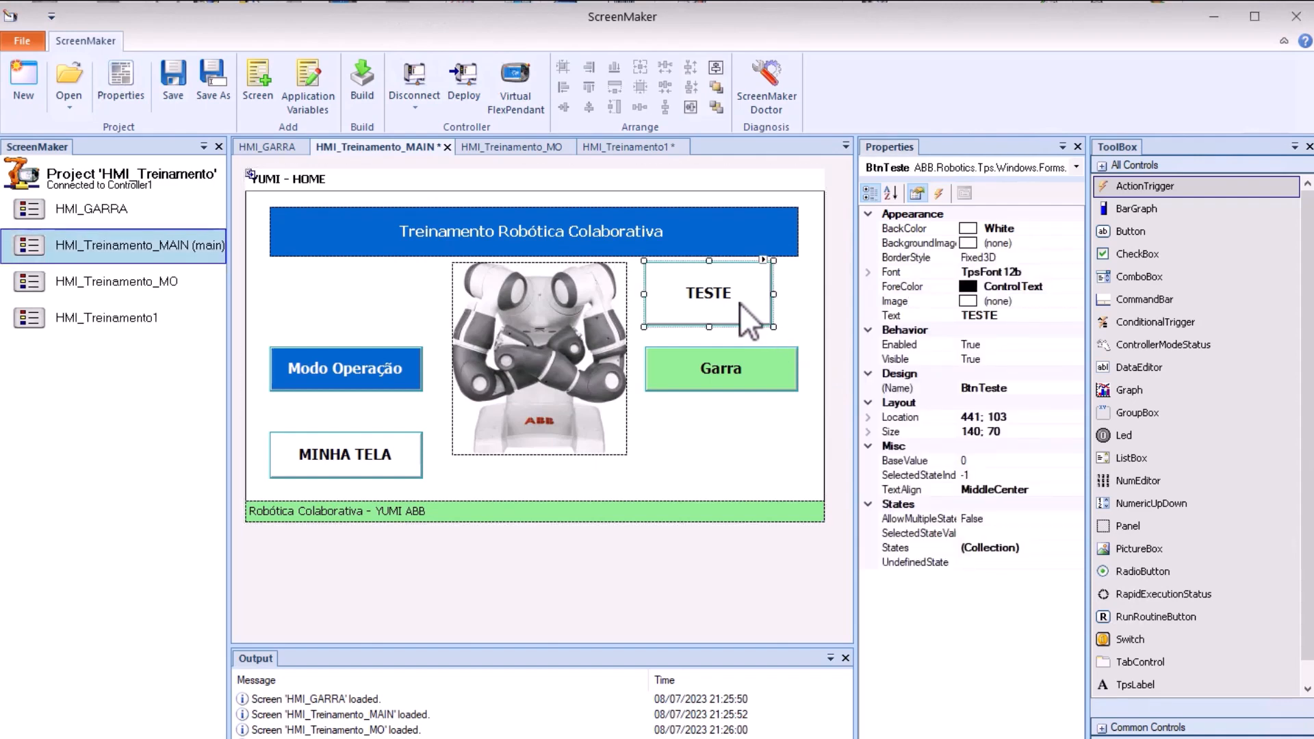
{"action": "right_click", "coordinate": [741, 302]}
{"action": "left_click", "coordinate": [778, 424]}
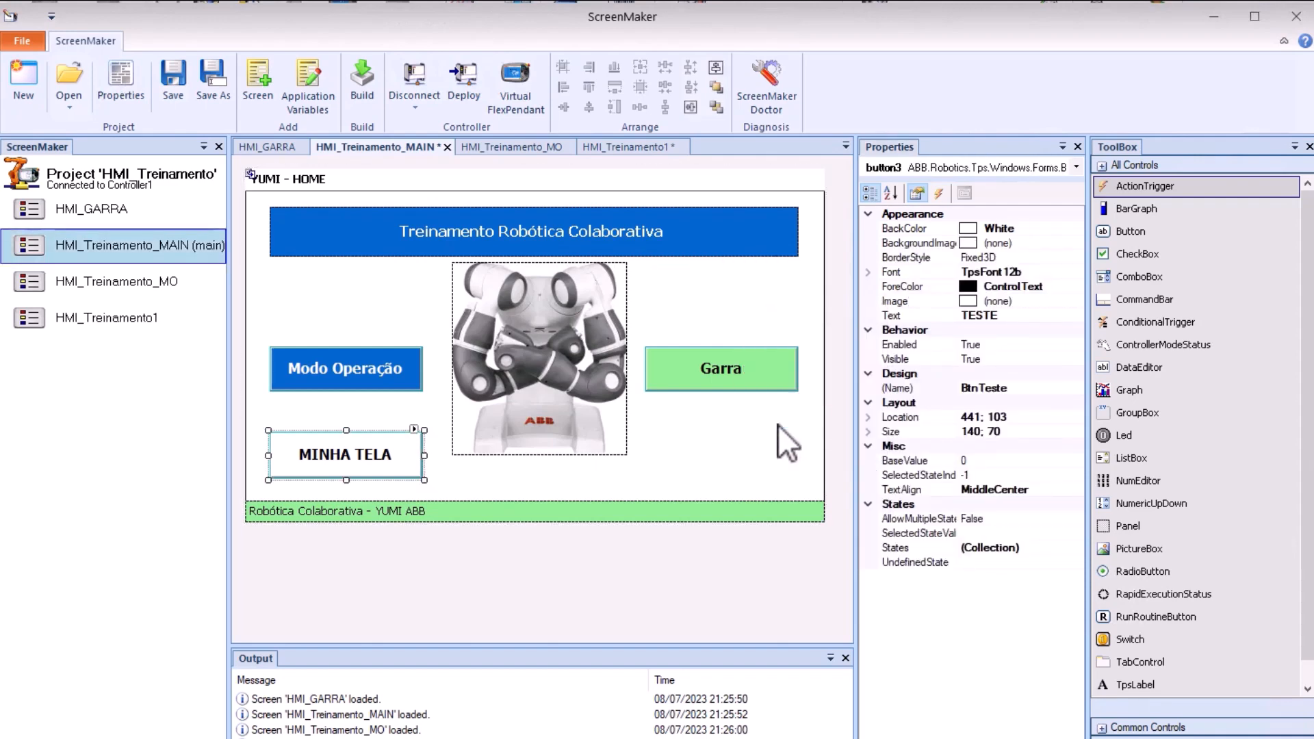
{"action": "left_click", "coordinate": [732, 323]}
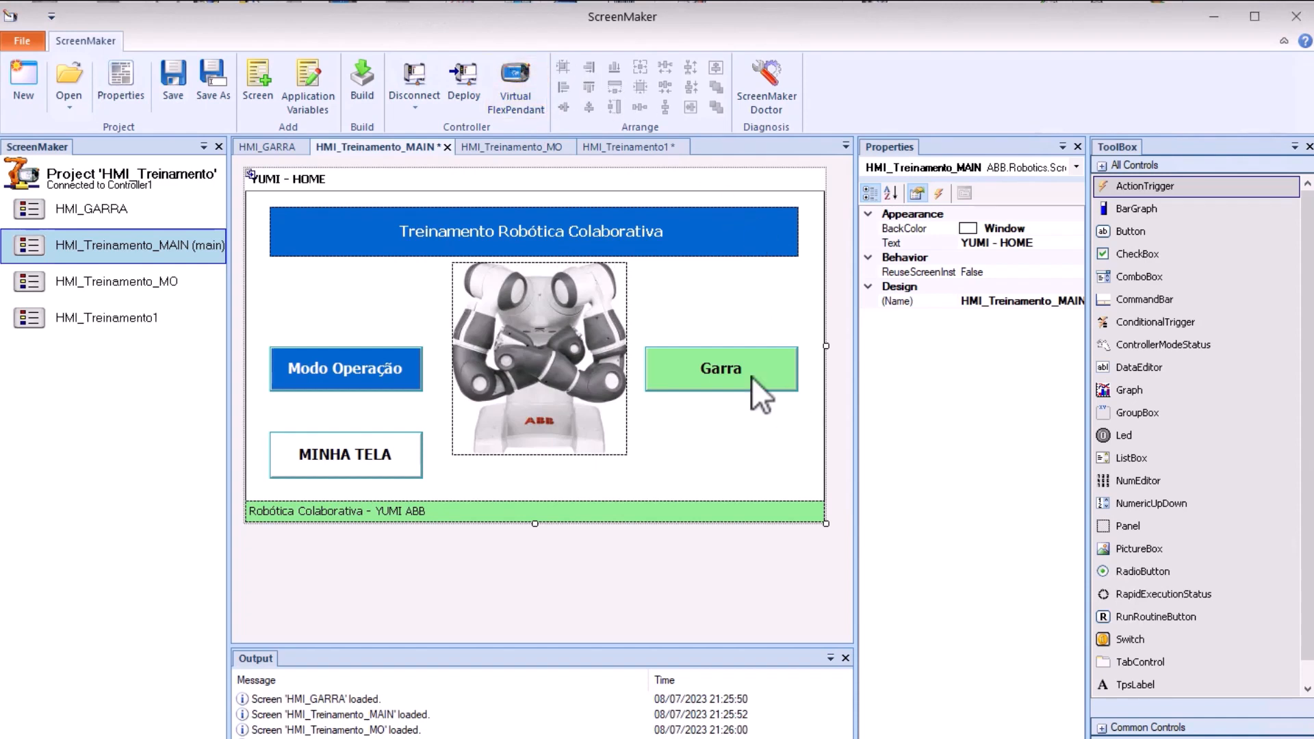
{"action": "left_click", "coordinate": [735, 361]}
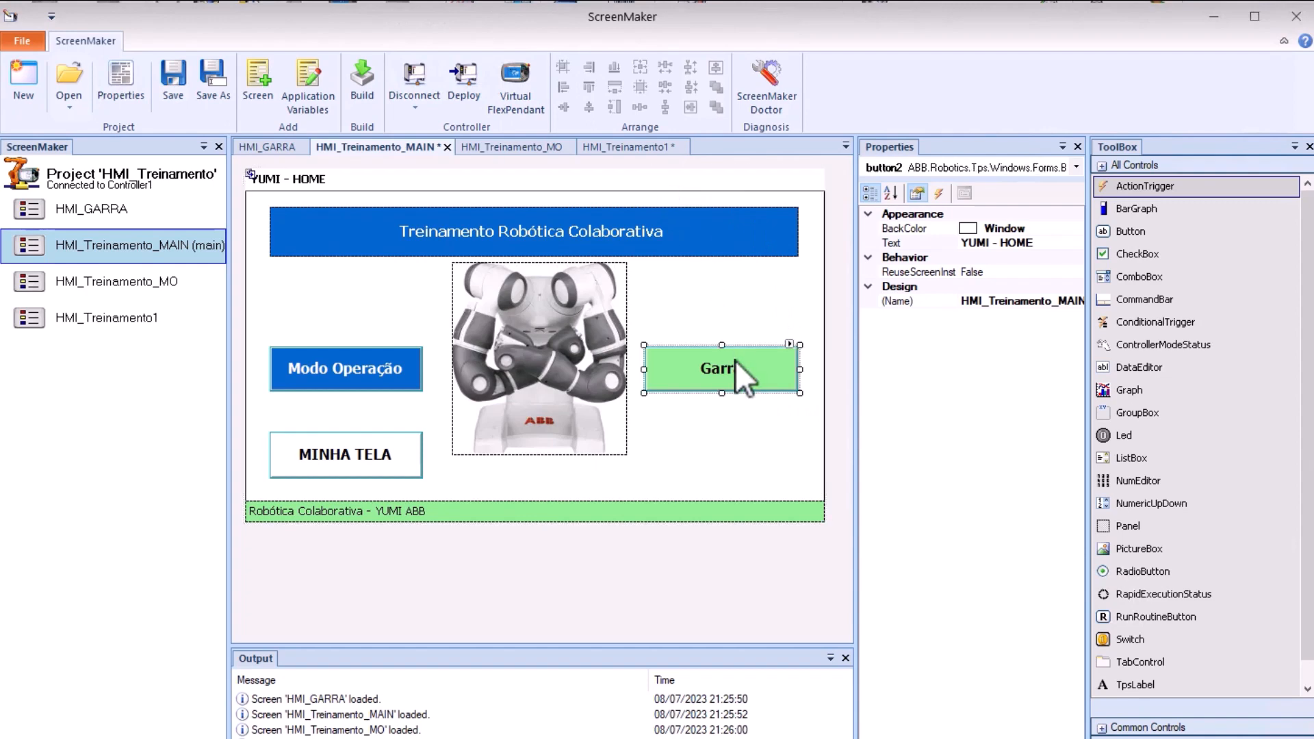
{"action": "left_click", "coordinate": [361, 358], "text": "ctrl"}
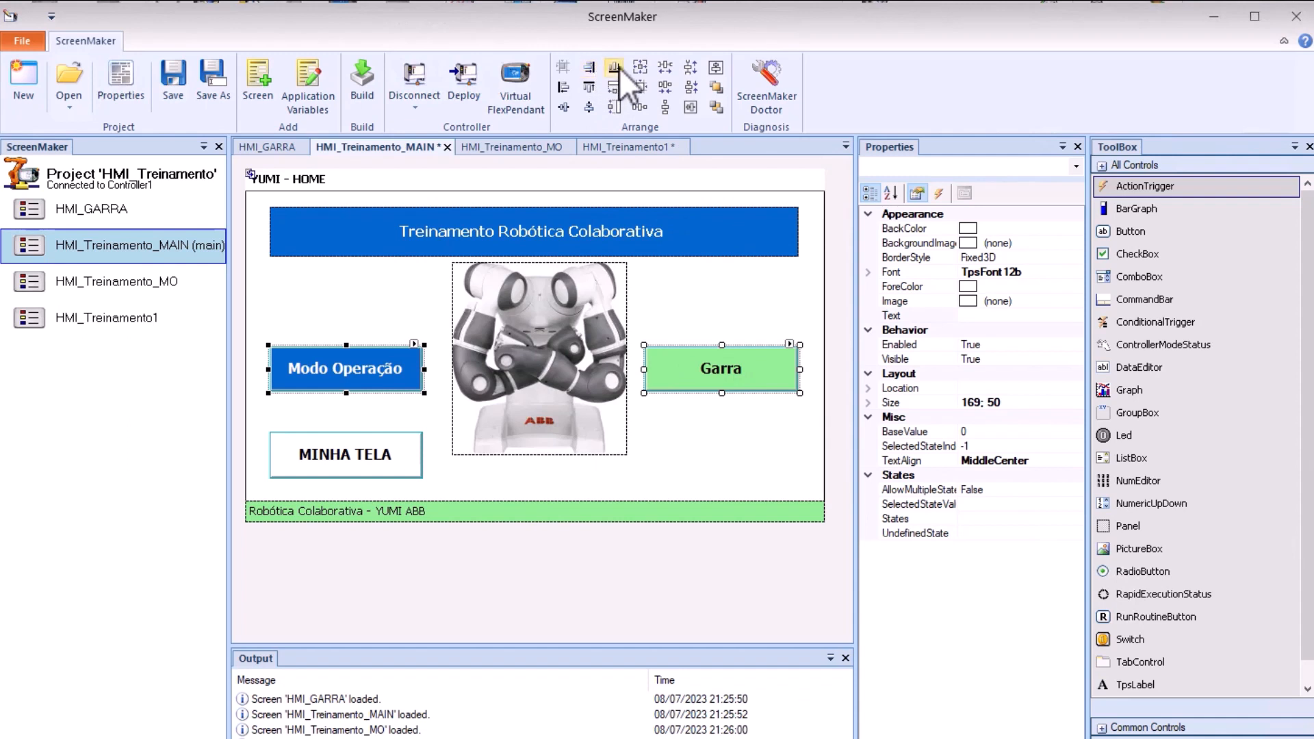
{"action": "left_click", "coordinate": [720, 322]}
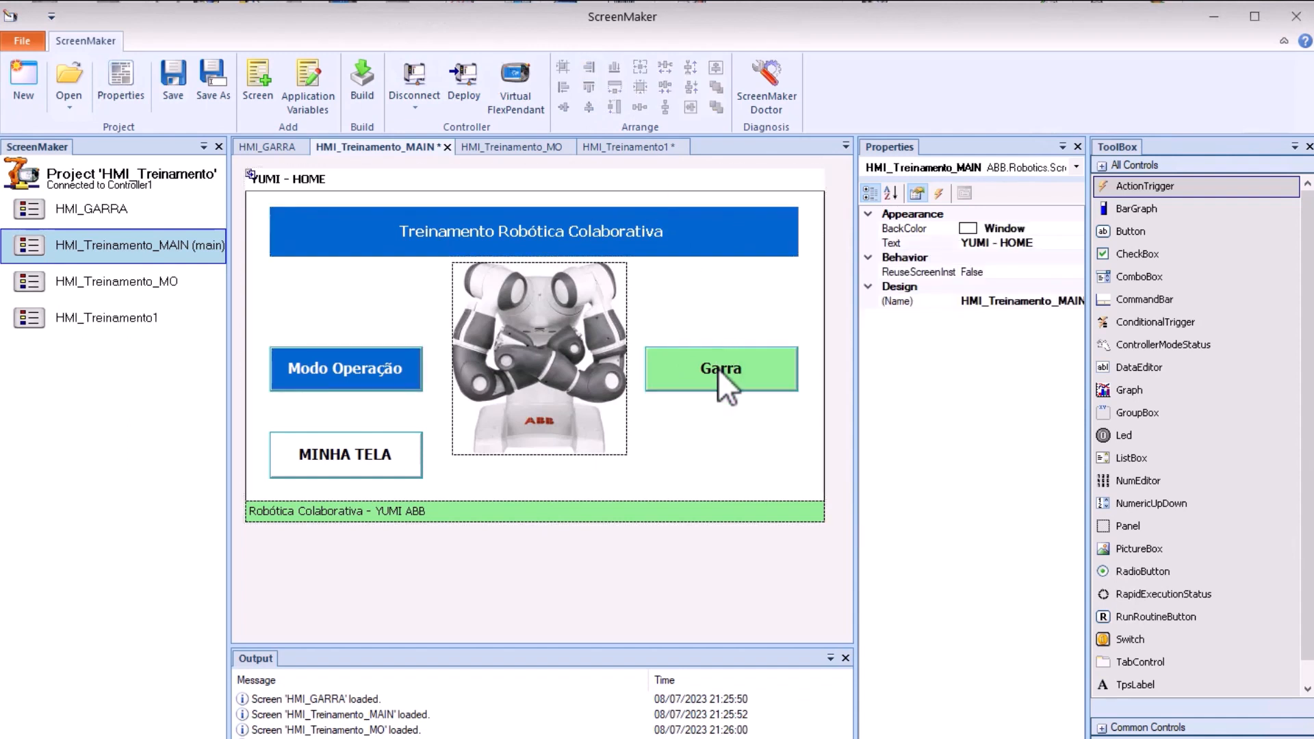
- Raise the Garra button, align the Modo Operação button level with it, and move both down together to just above MINHA TELA's row
{"action": "left_click_drag", "start_coordinate": [717, 369], "coordinate": [720, 343]}
{"action": "left_click", "coordinate": [406, 369], "text": "ctrl"}
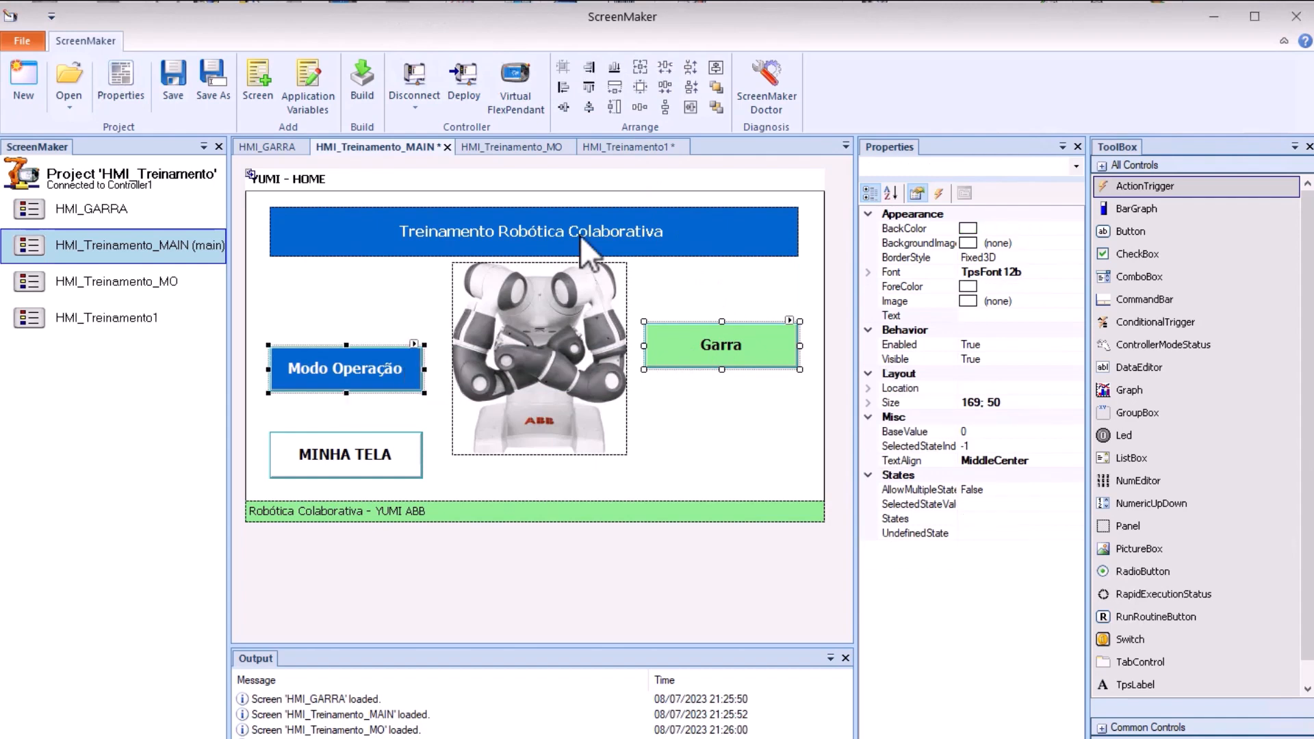
{"action": "left_click", "coordinate": [617, 69]}
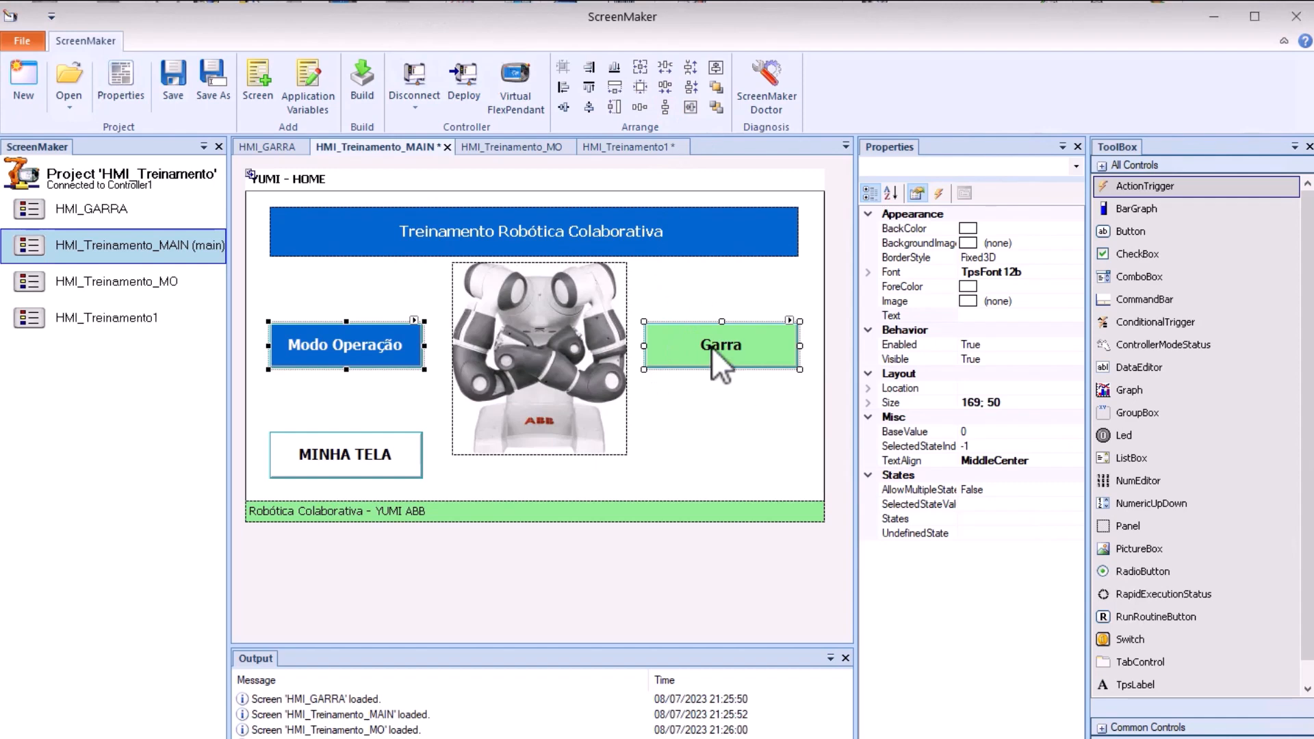
{"action": "left_click_drag", "start_coordinate": [710, 346], "coordinate": [714, 393]}
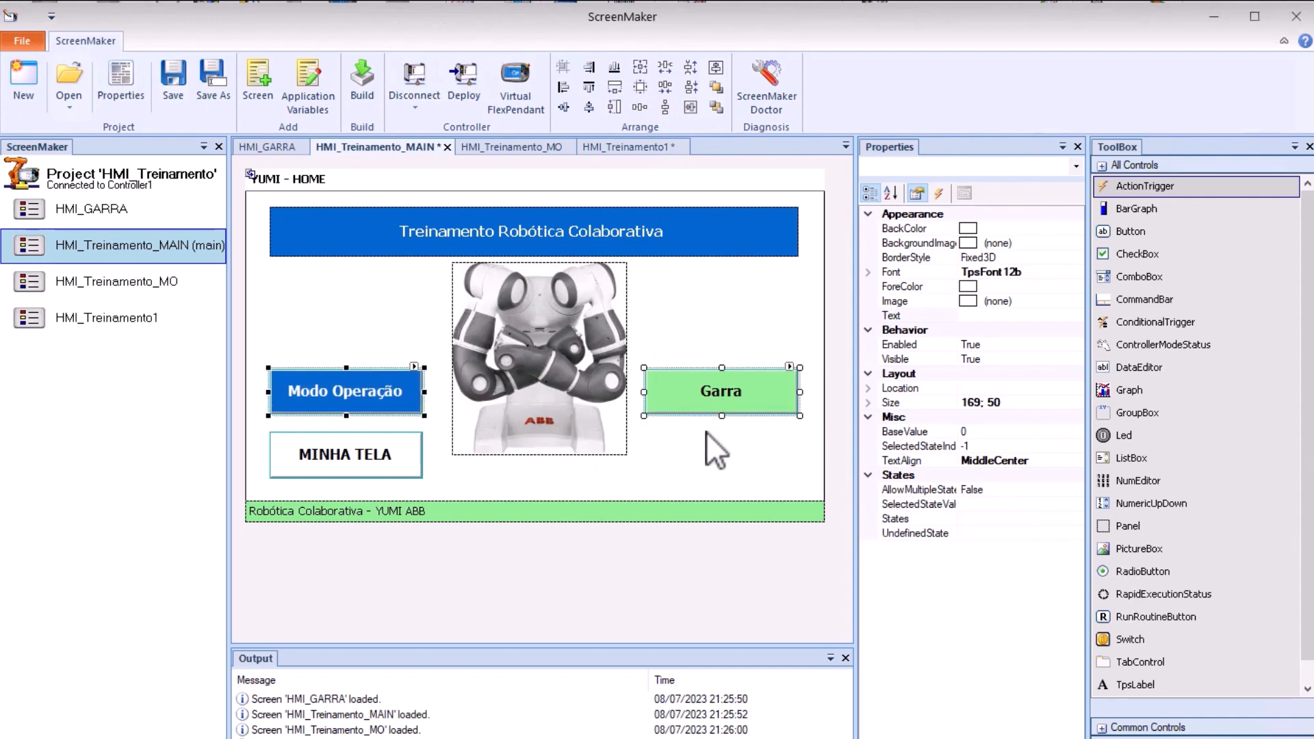
{"action": "left_click", "coordinate": [706, 431]}
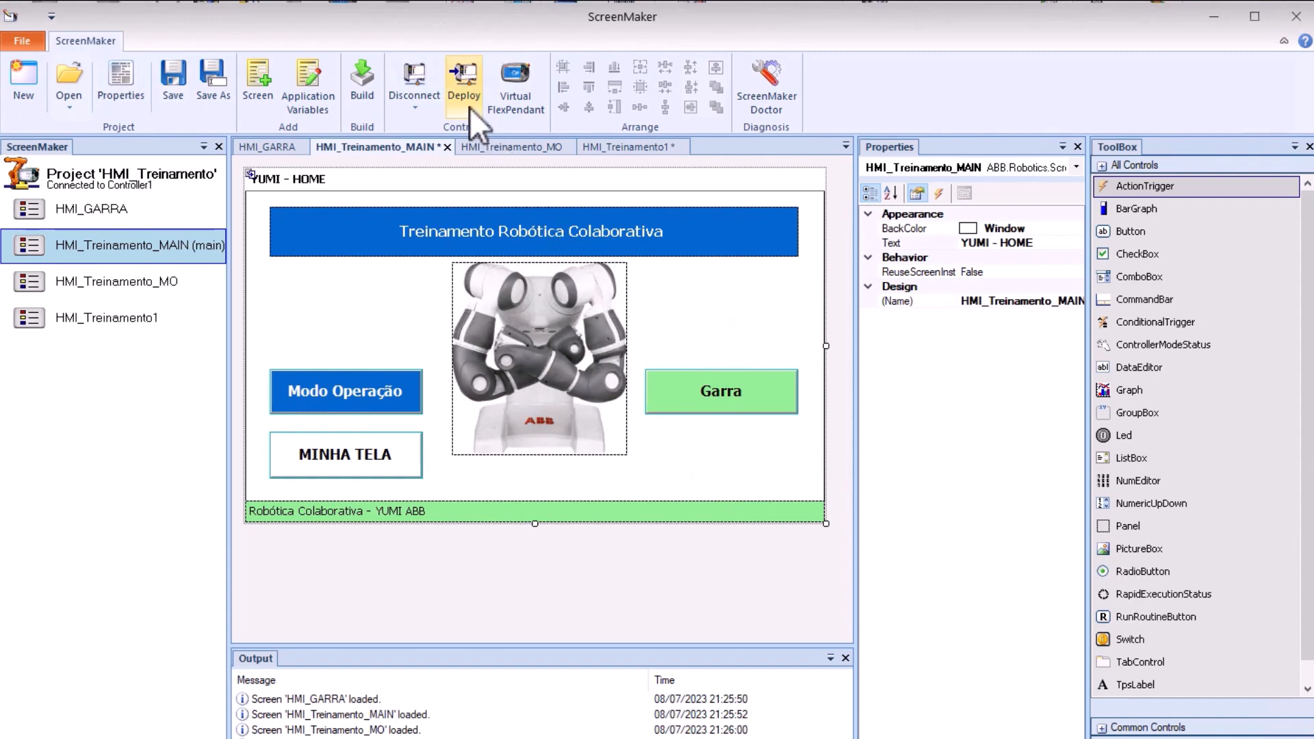
- Build the HMI_Treinamento project and deploy it to the controller, agreeing to recompile for the controller's system version
{"action": "left_click", "coordinate": [371, 94]}
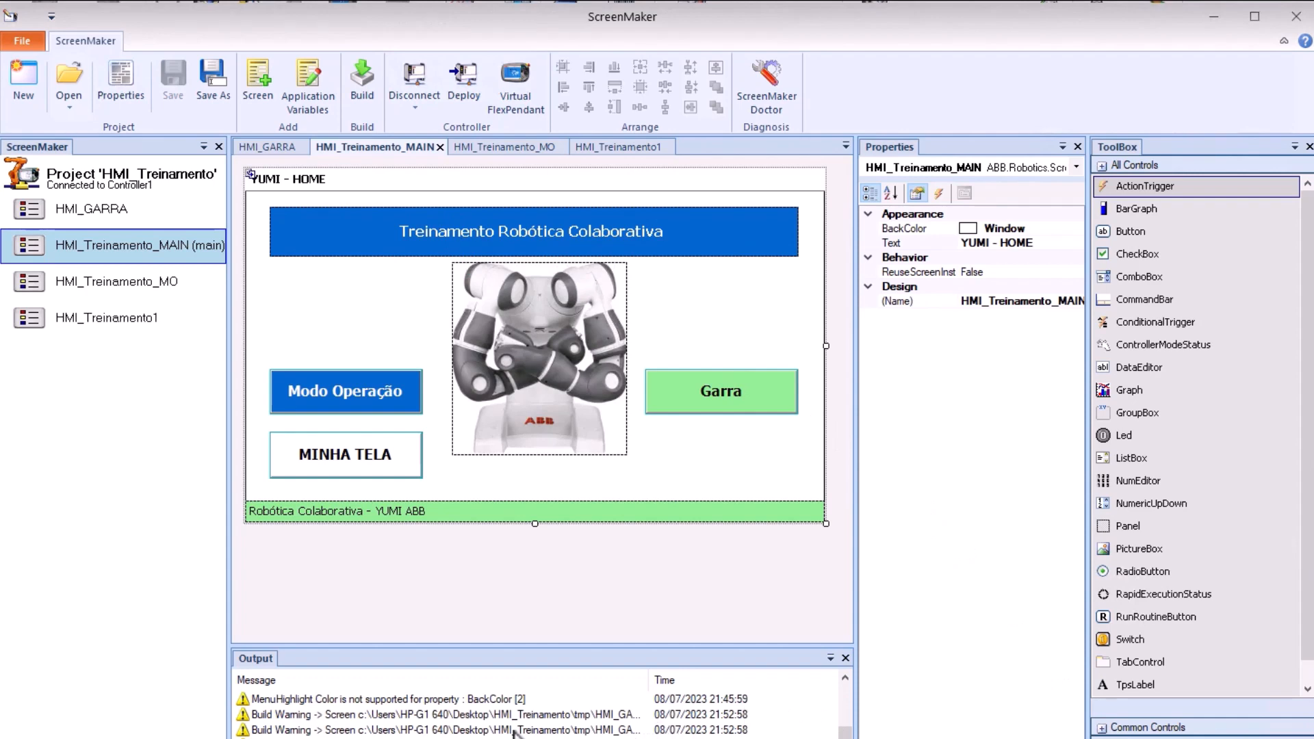
{"action": "left_click", "coordinate": [461, 90]}
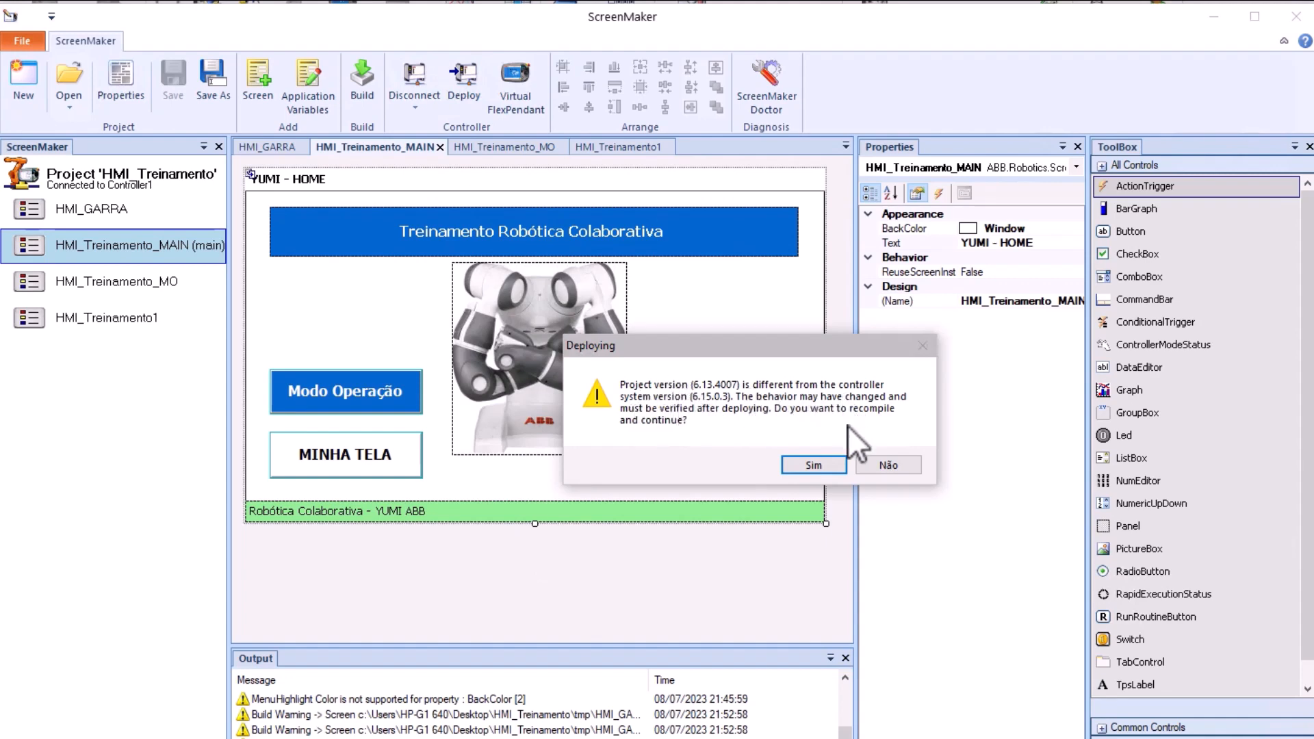
{"action": "left_click", "coordinate": [812, 465]}
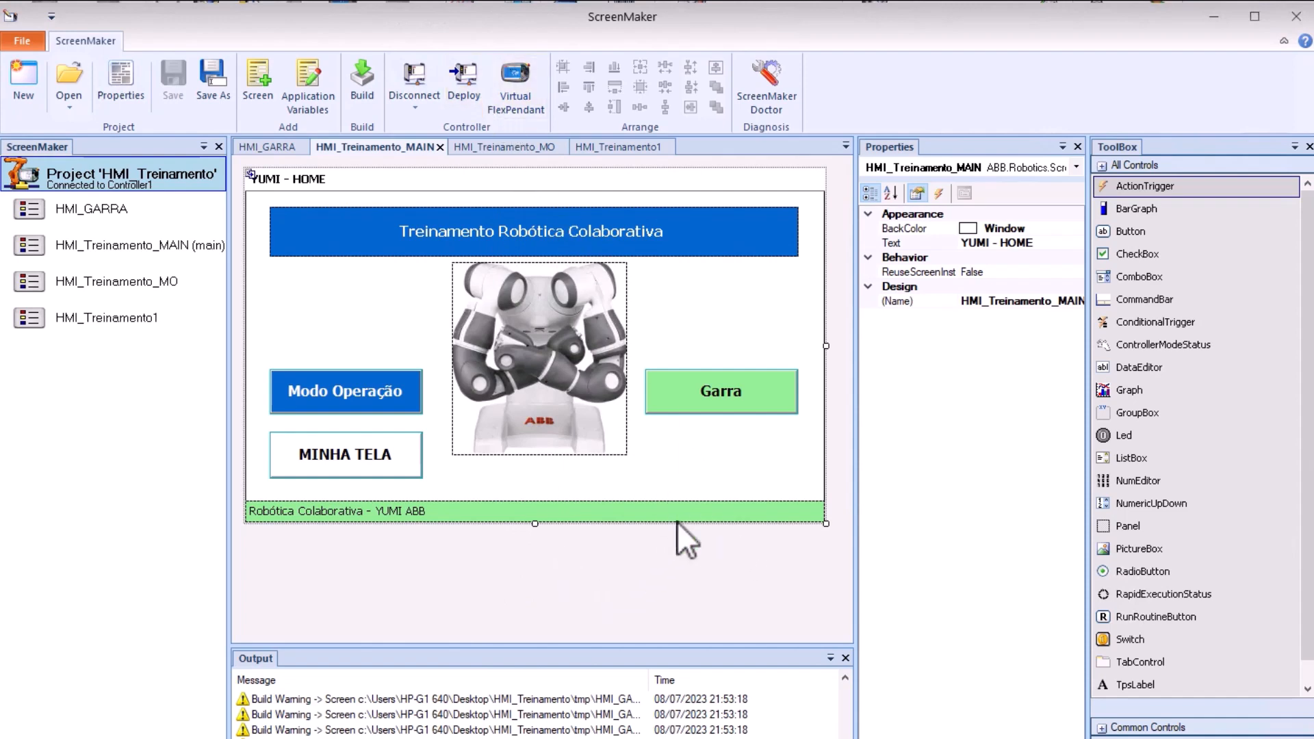
- Open the Virtual FlexPendant and launch the HMI_Treinamento App on it
{"action": "left_click", "coordinate": [527, 98]}
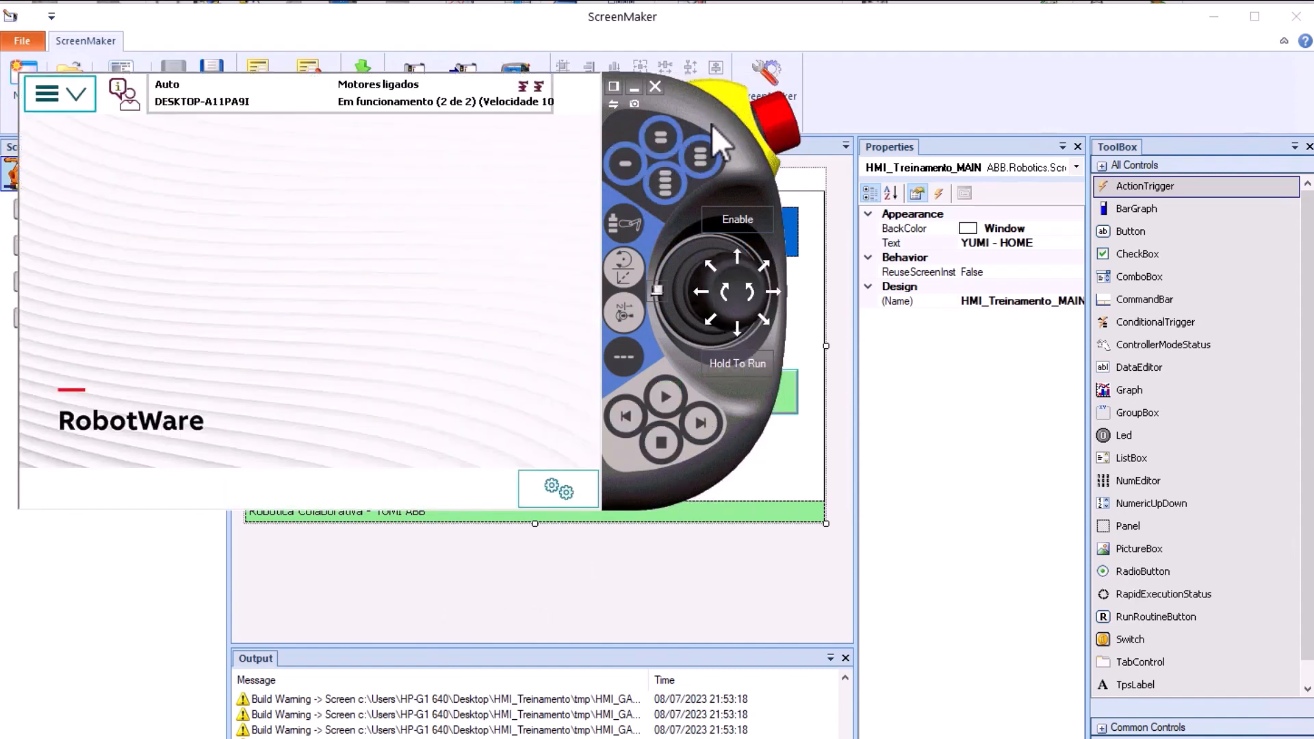
{"action": "left_click", "coordinate": [79, 104]}
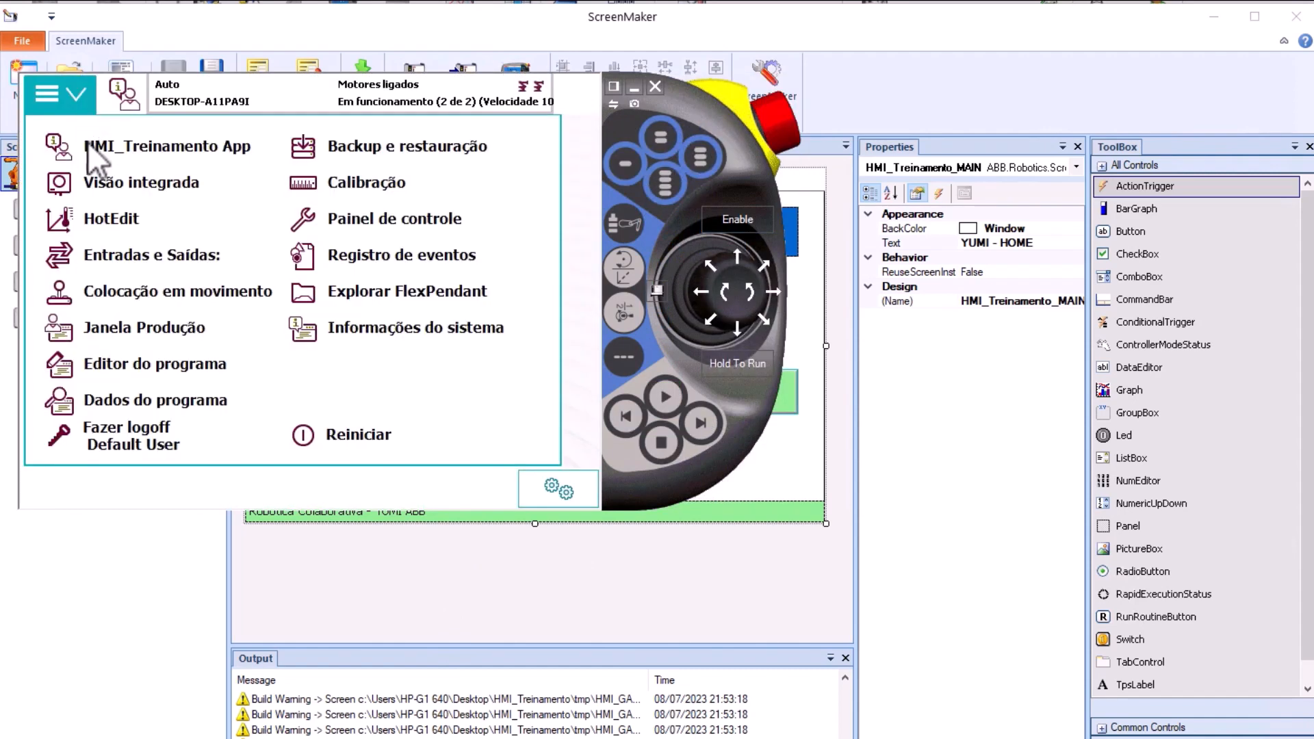
{"action": "left_click", "coordinate": [147, 149]}
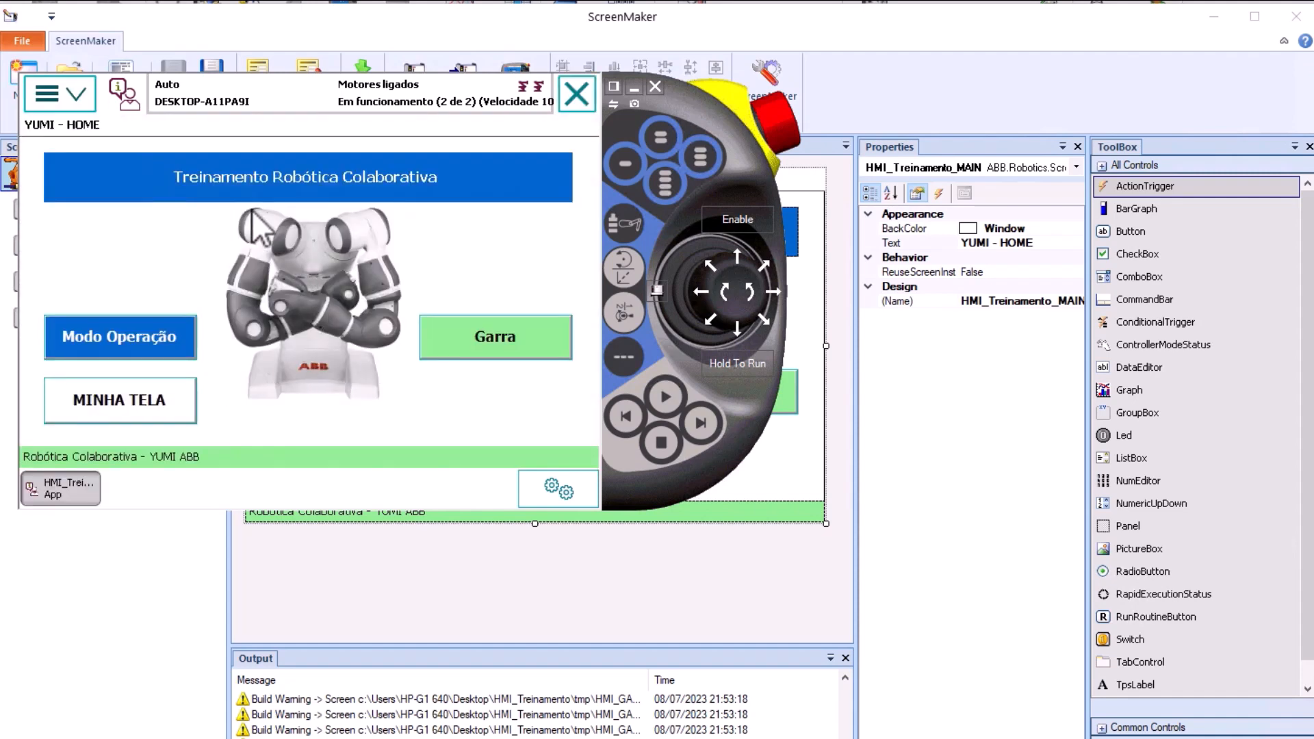
- Test the MINHA TELA button on the pendant, then return to the home screen with Voltar, confirming the closing warning
{"action": "left_click", "coordinate": [122, 404]}
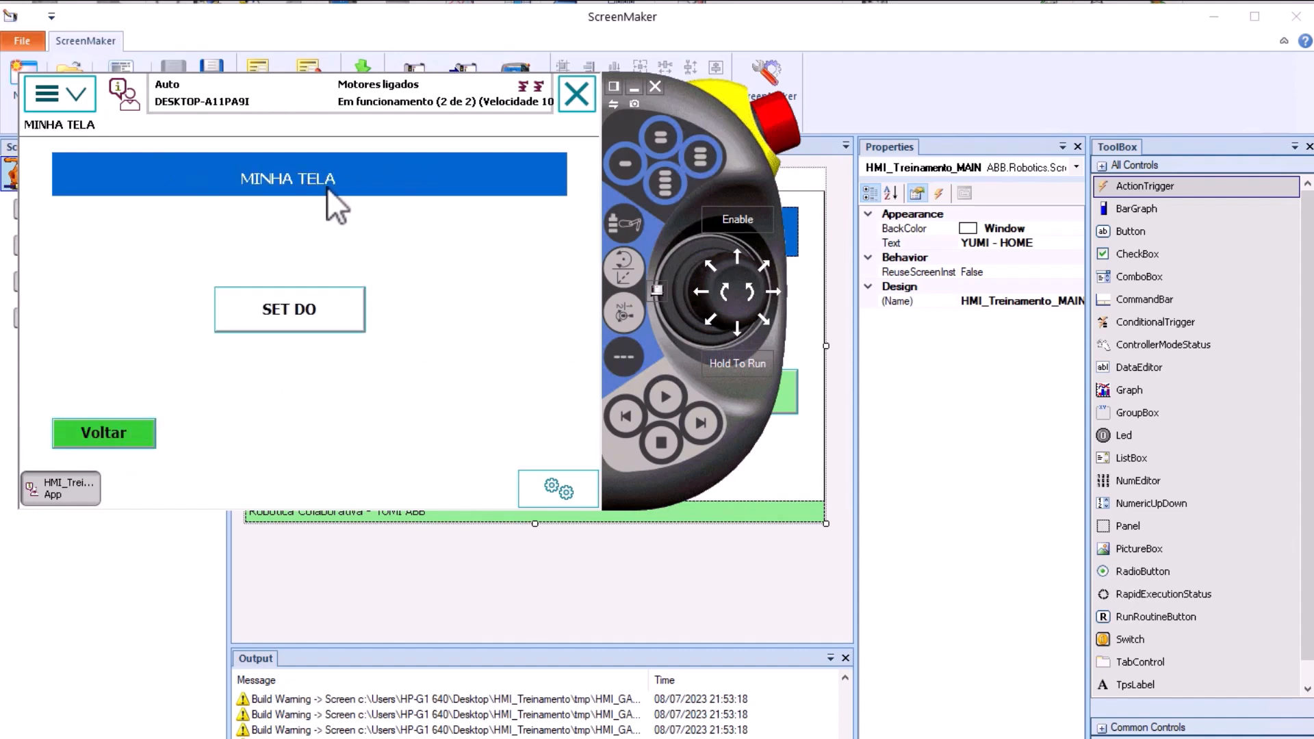
{"action": "left_click", "coordinate": [109, 442]}
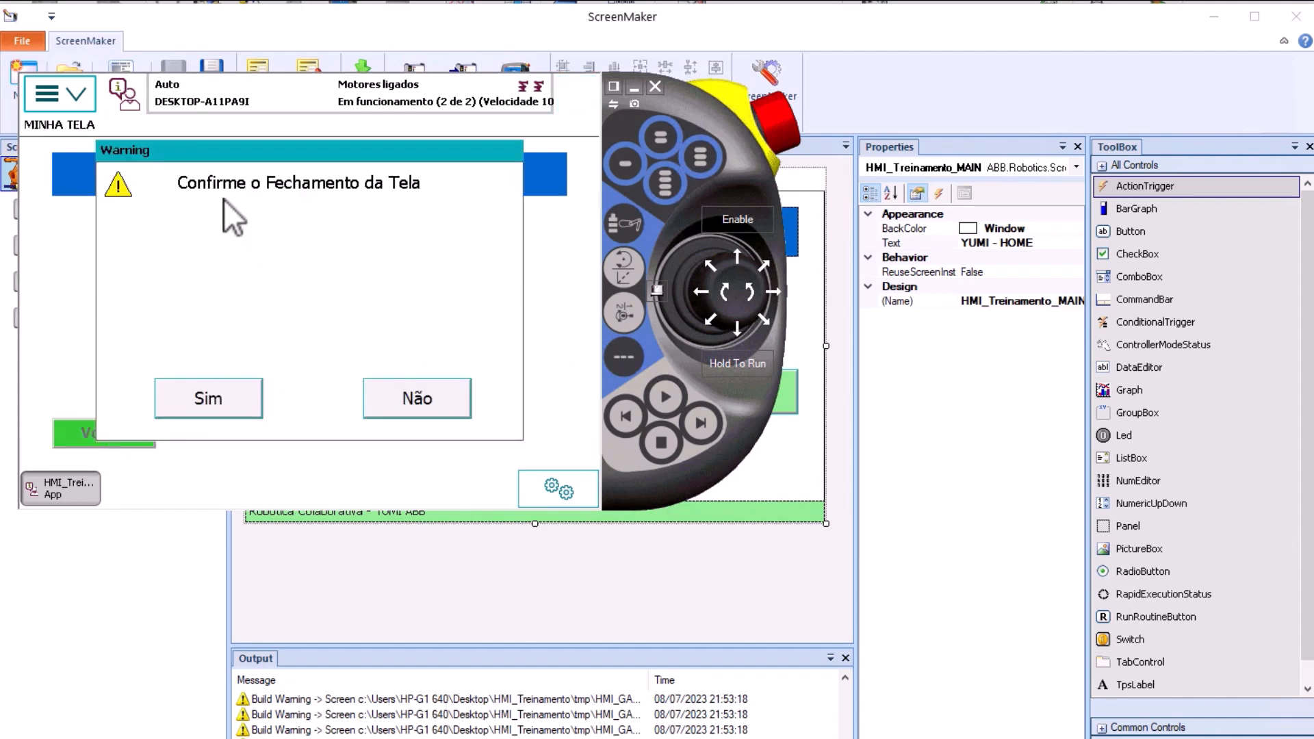
{"action": "left_click", "coordinate": [219, 400]}
- Open the pendant's Entradas e Saídas view, show all signals and select custom_DO_5
{"action": "left_click", "coordinate": [82, 103]}
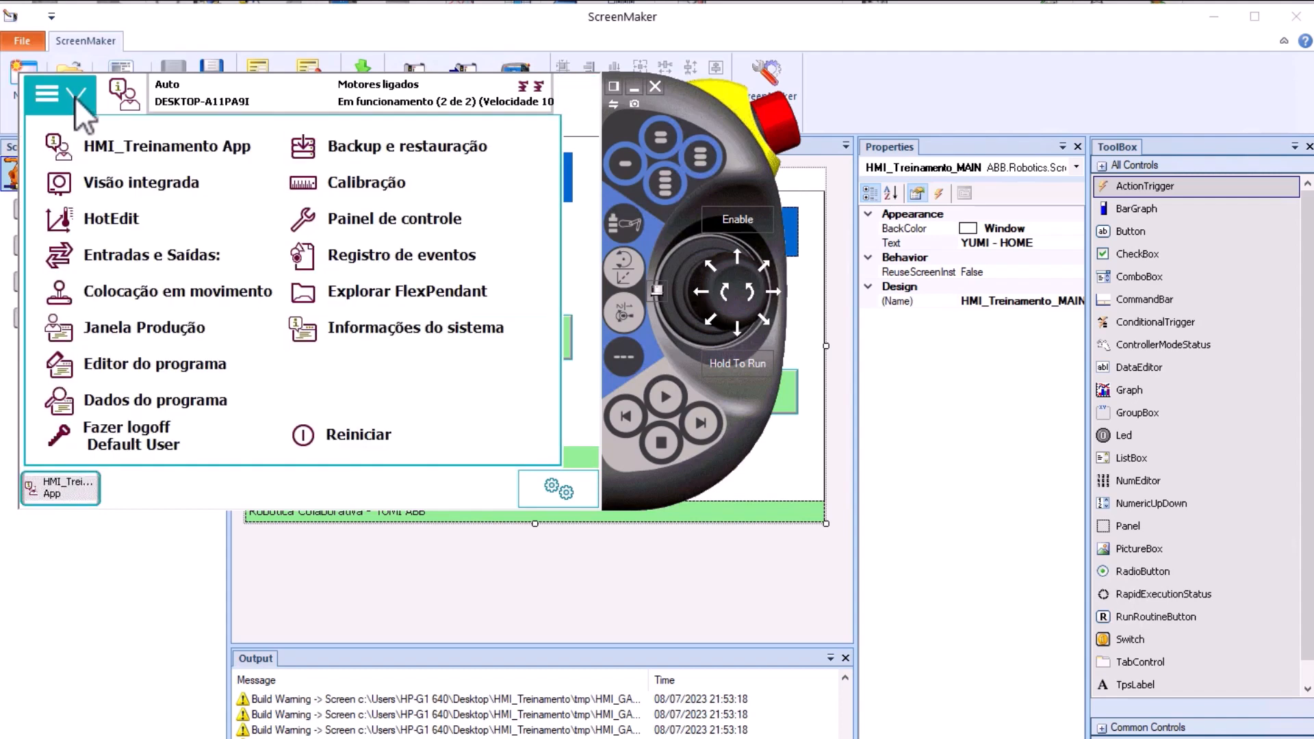
{"action": "left_click", "coordinate": [188, 266]}
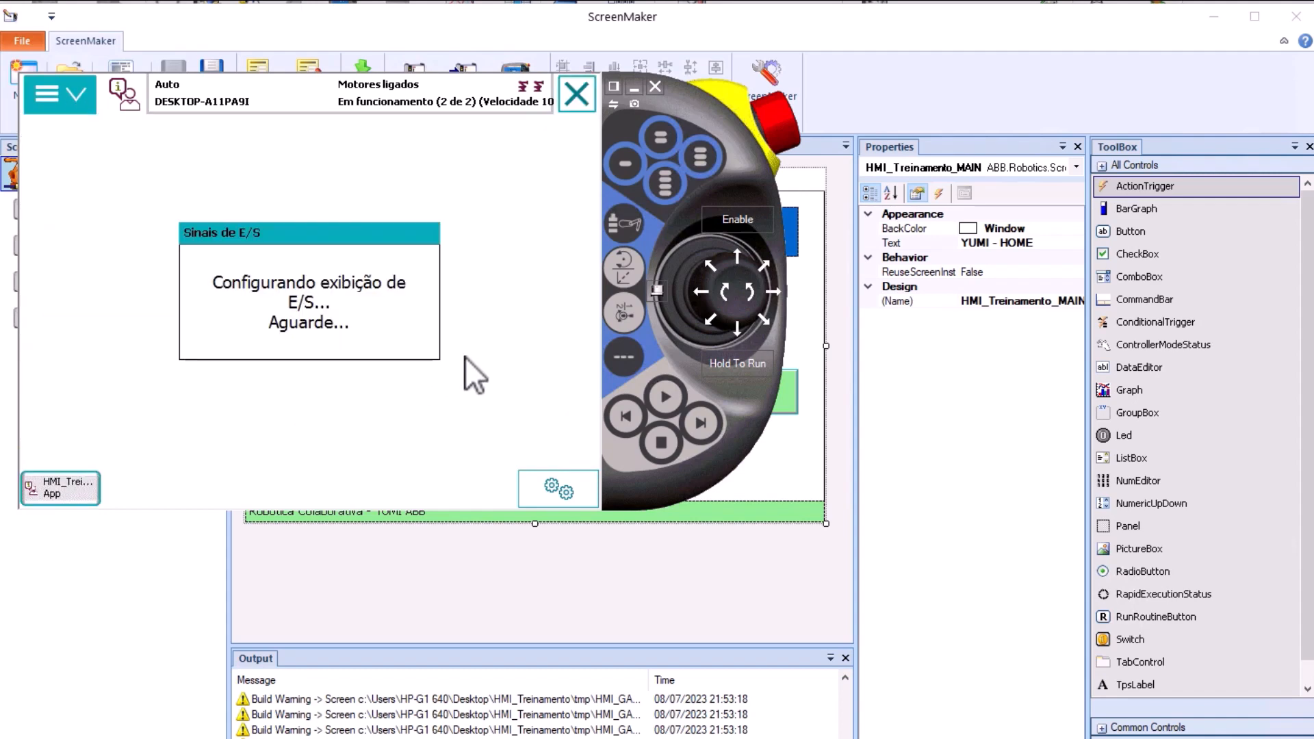
{"action": "left_click", "coordinate": [531, 451]}
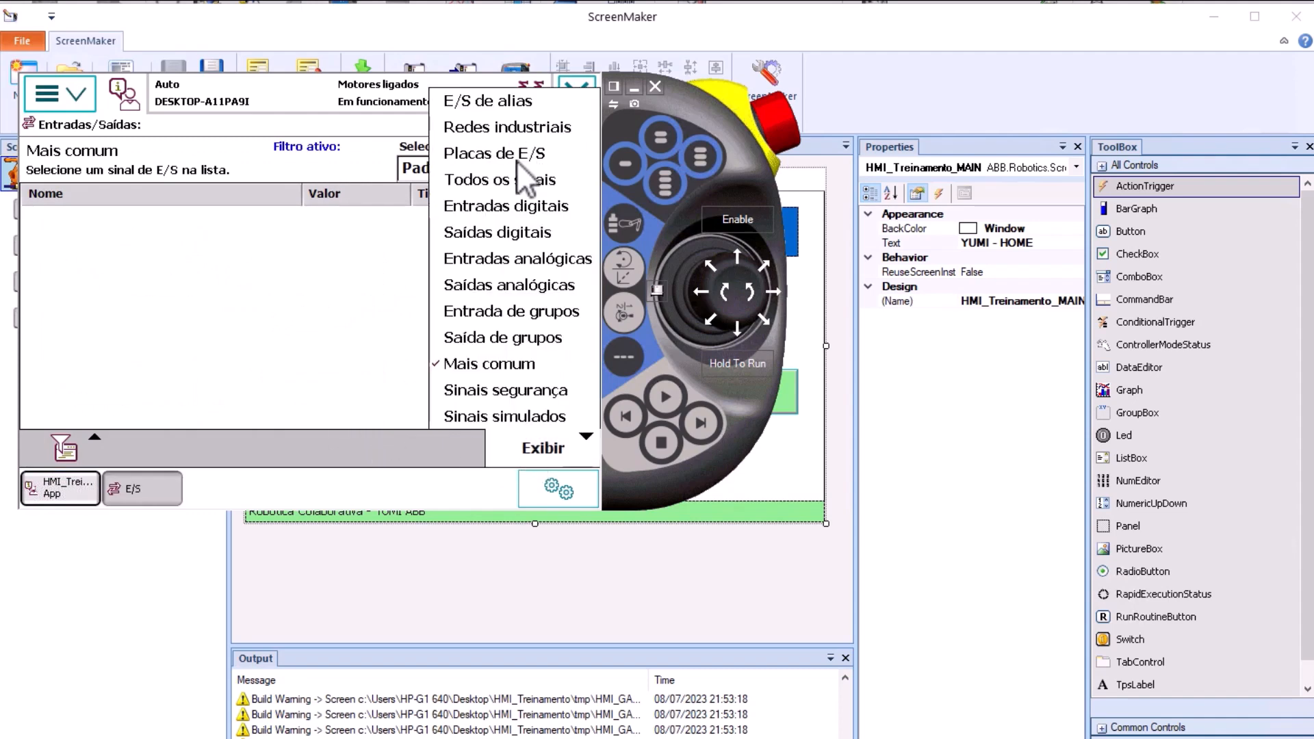
{"action": "left_click", "coordinate": [499, 180]}
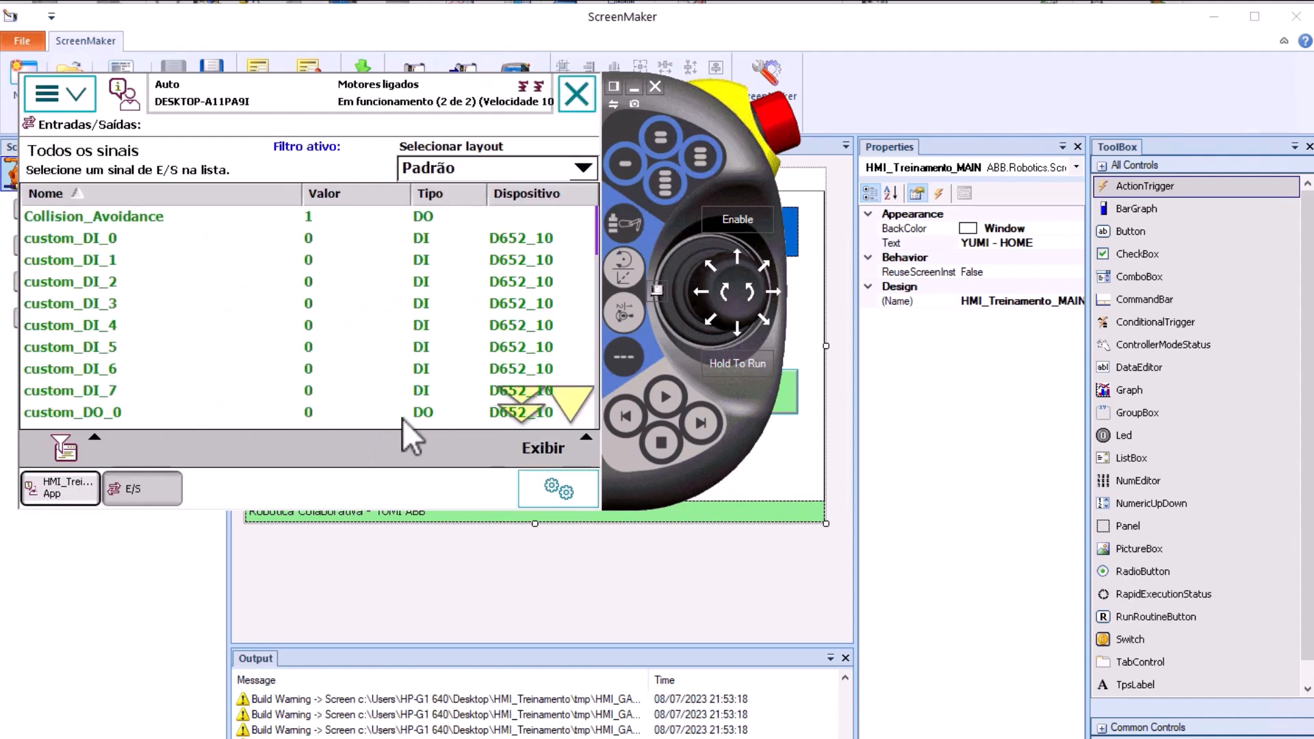
{"action": "left_click", "coordinate": [518, 403]}
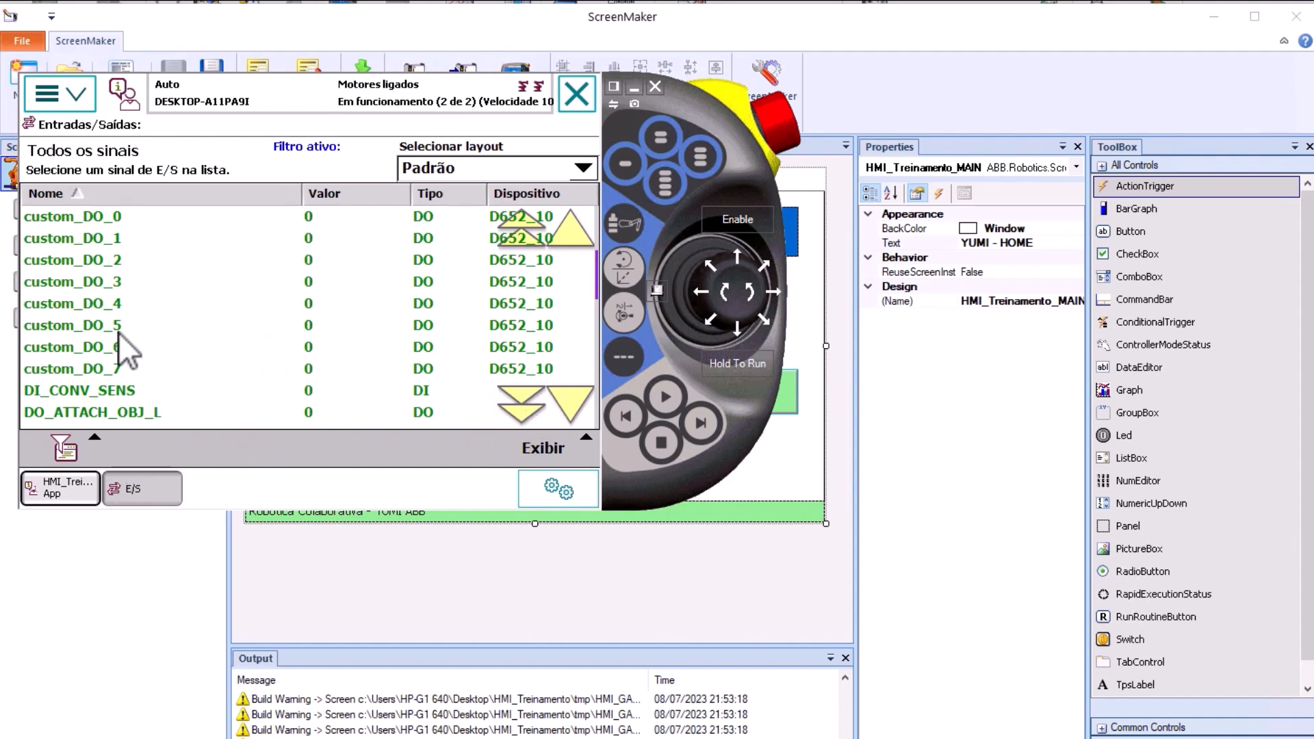
{"action": "left_click", "coordinate": [241, 326]}
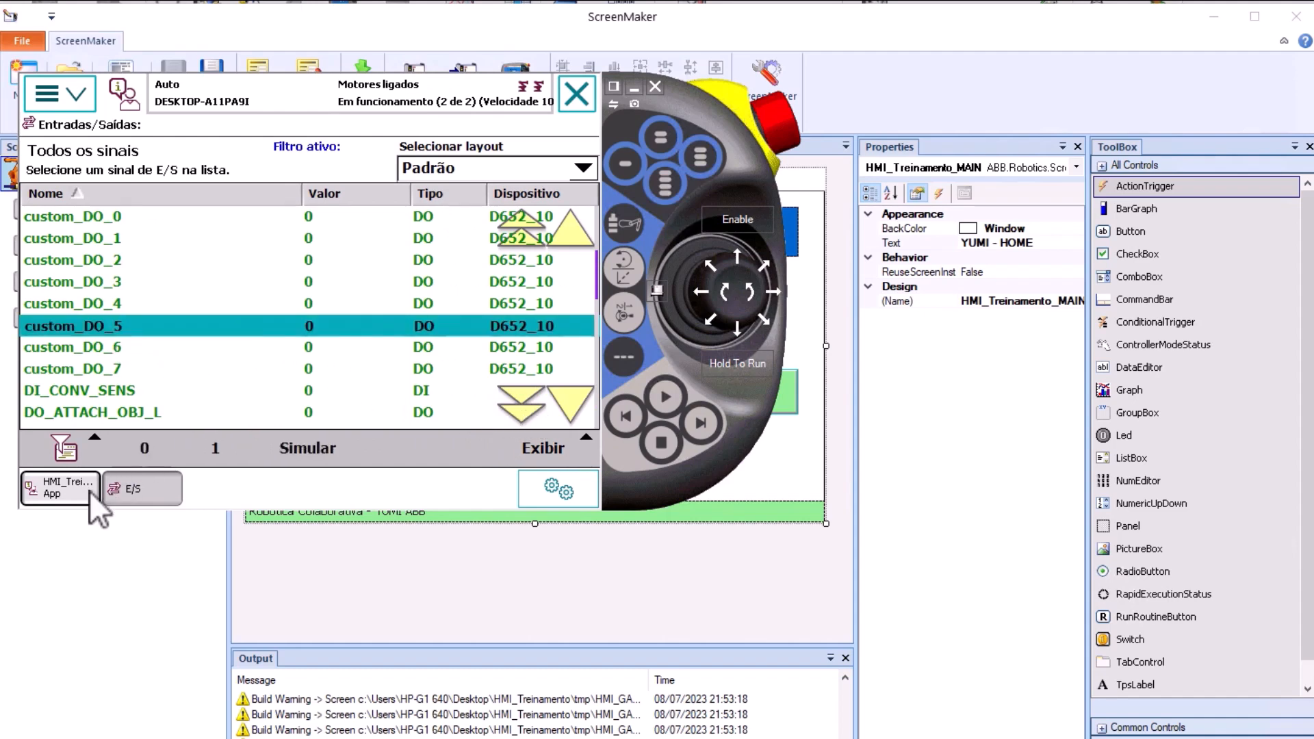
- Return to the HMI_Treinamento App, open MINHA TELA and try to set the digital output with SET DO
{"action": "left_click", "coordinate": [74, 492]}
{"action": "left_click", "coordinate": [168, 397]}
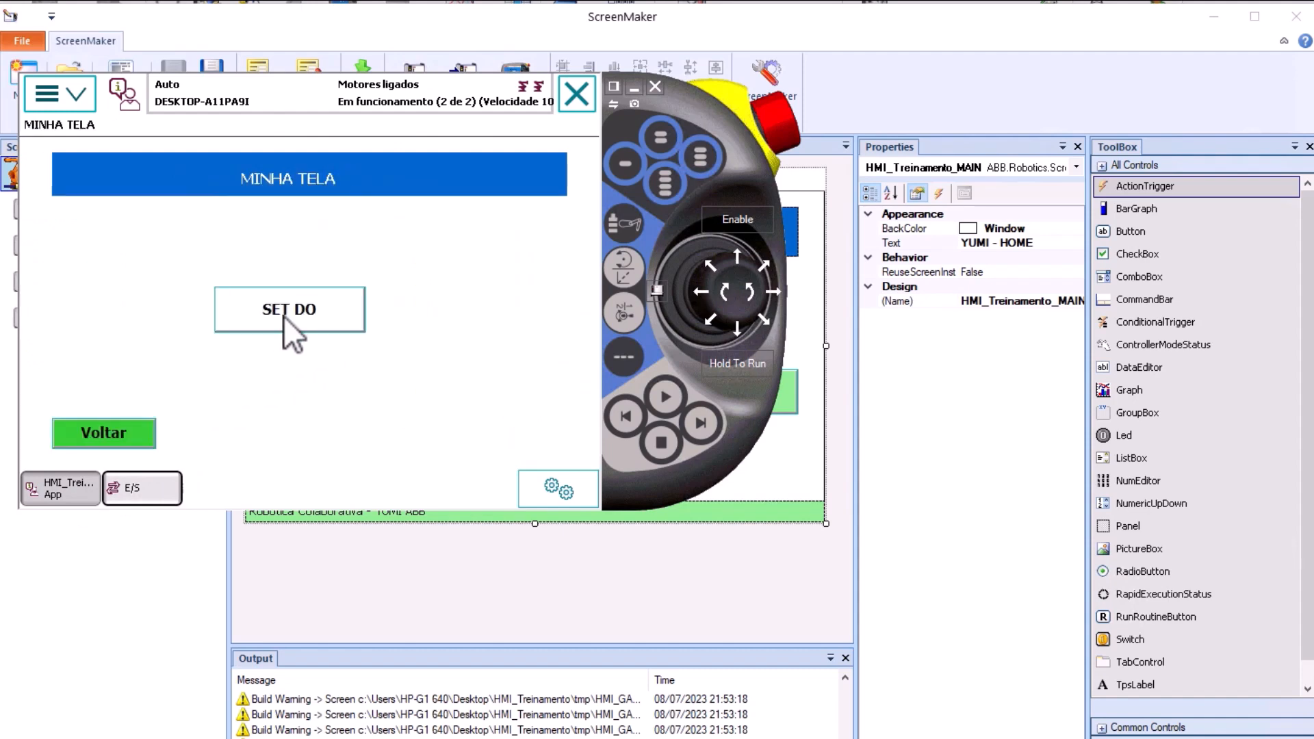
{"action": "left_click", "coordinate": [296, 308]}
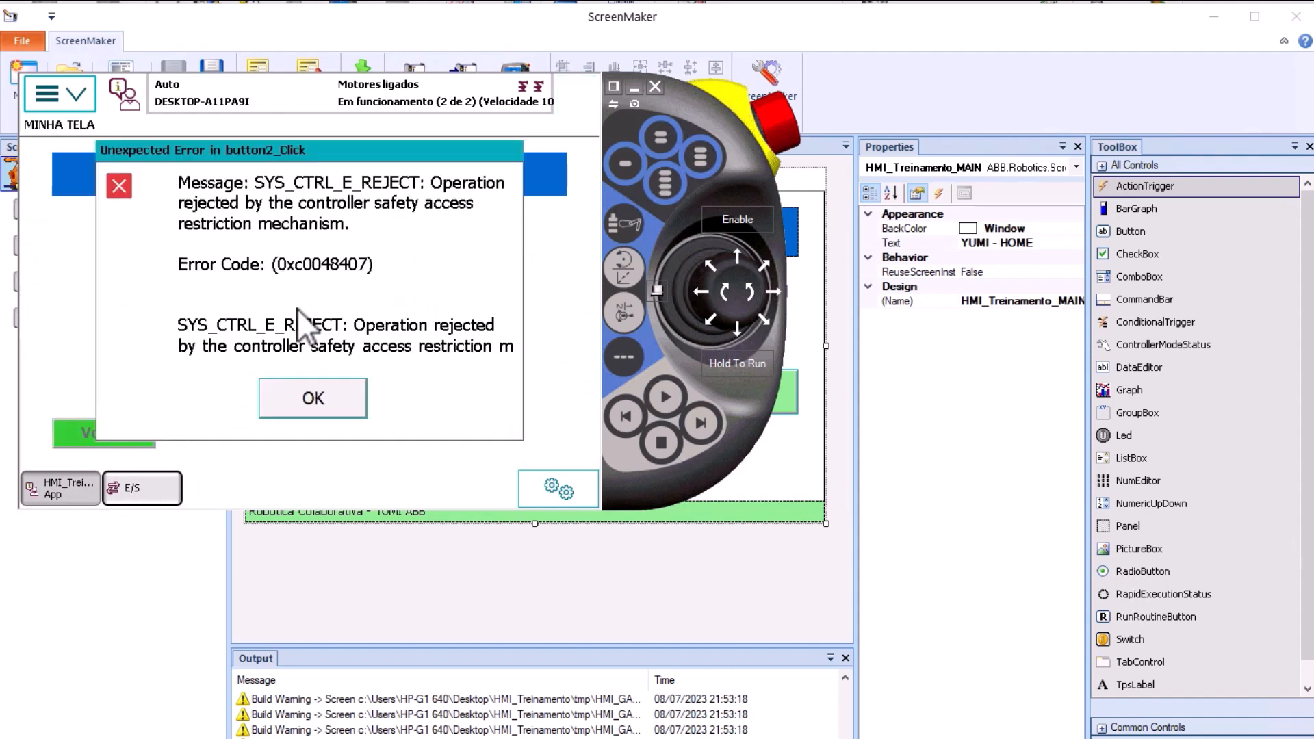
{"action": "left_click", "coordinate": [313, 397]}
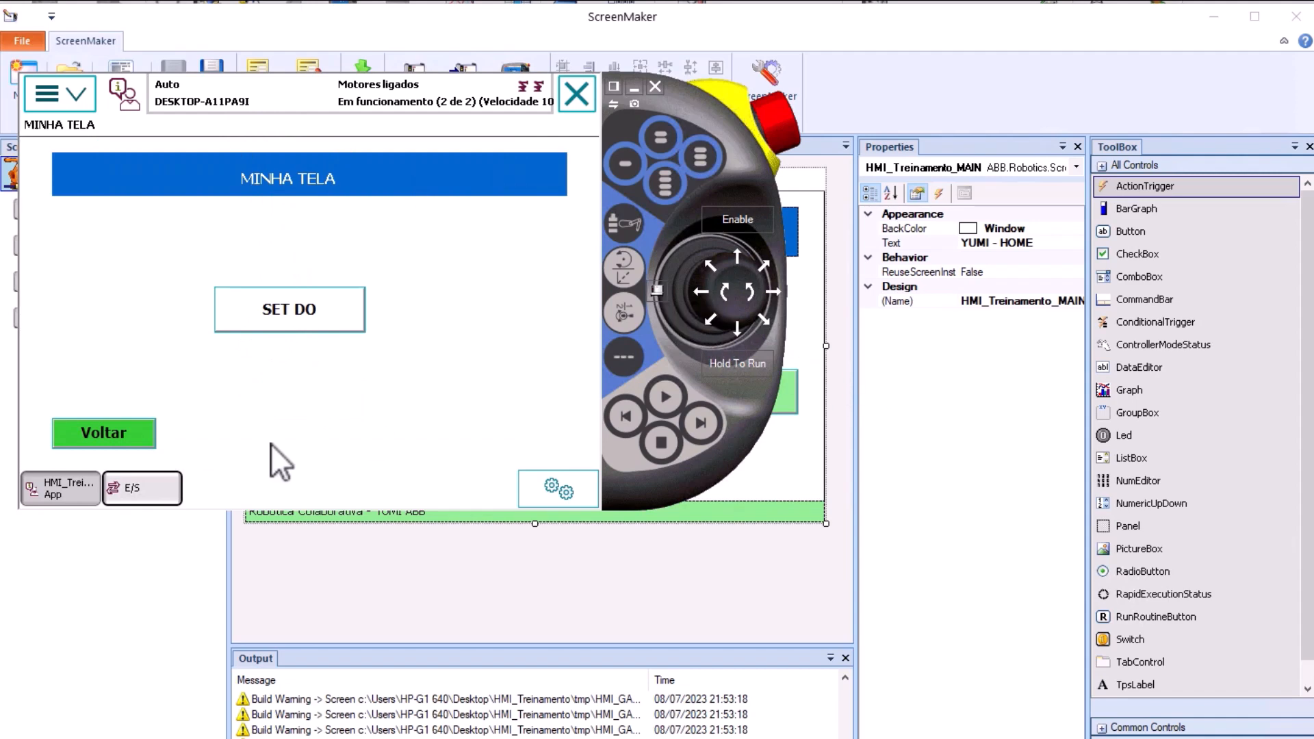
- Leave MINHA TELA, change the controller to manual mode through Modo Operação with confirmation, and return to the home screen
{"action": "left_click", "coordinate": [108, 438]}
{"action": "left_click", "coordinate": [233, 388]}
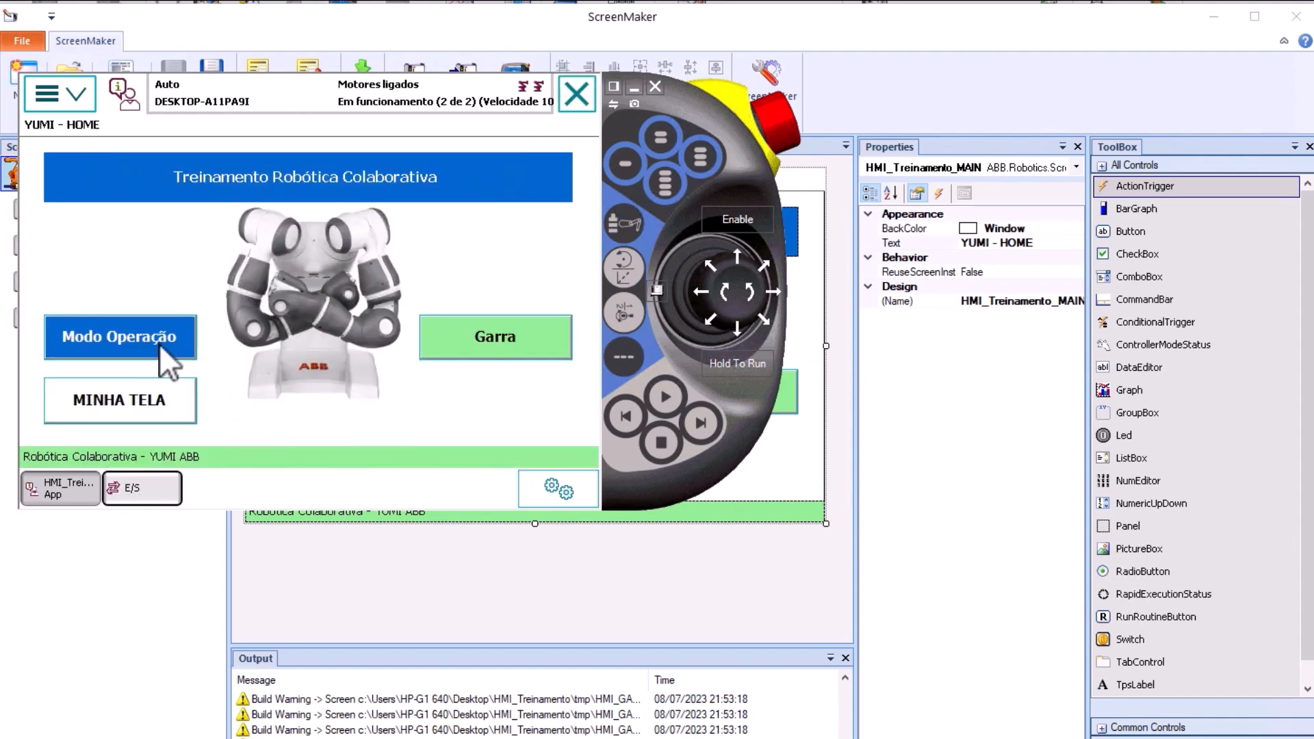
{"action": "left_click", "coordinate": [161, 342]}
{"action": "left_click", "coordinate": [297, 319]}
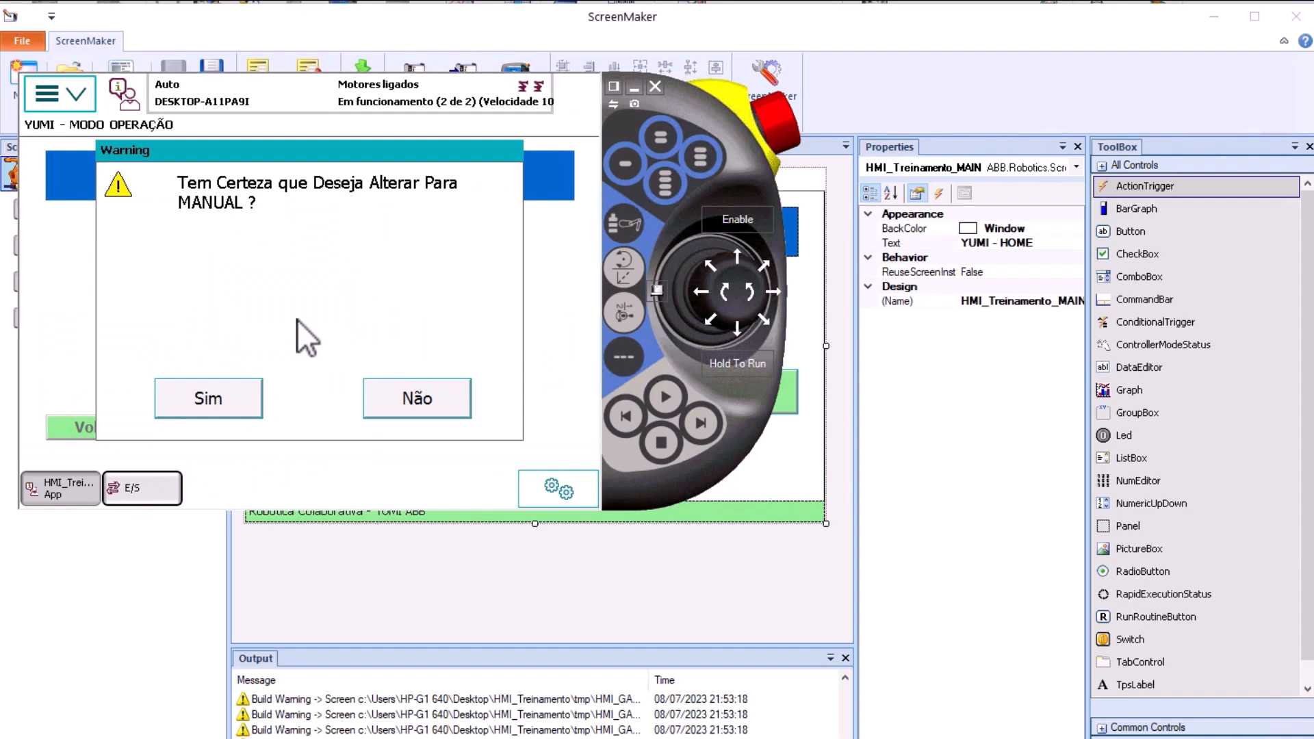
{"action": "left_click", "coordinate": [226, 399]}
{"action": "left_click", "coordinate": [132, 432]}
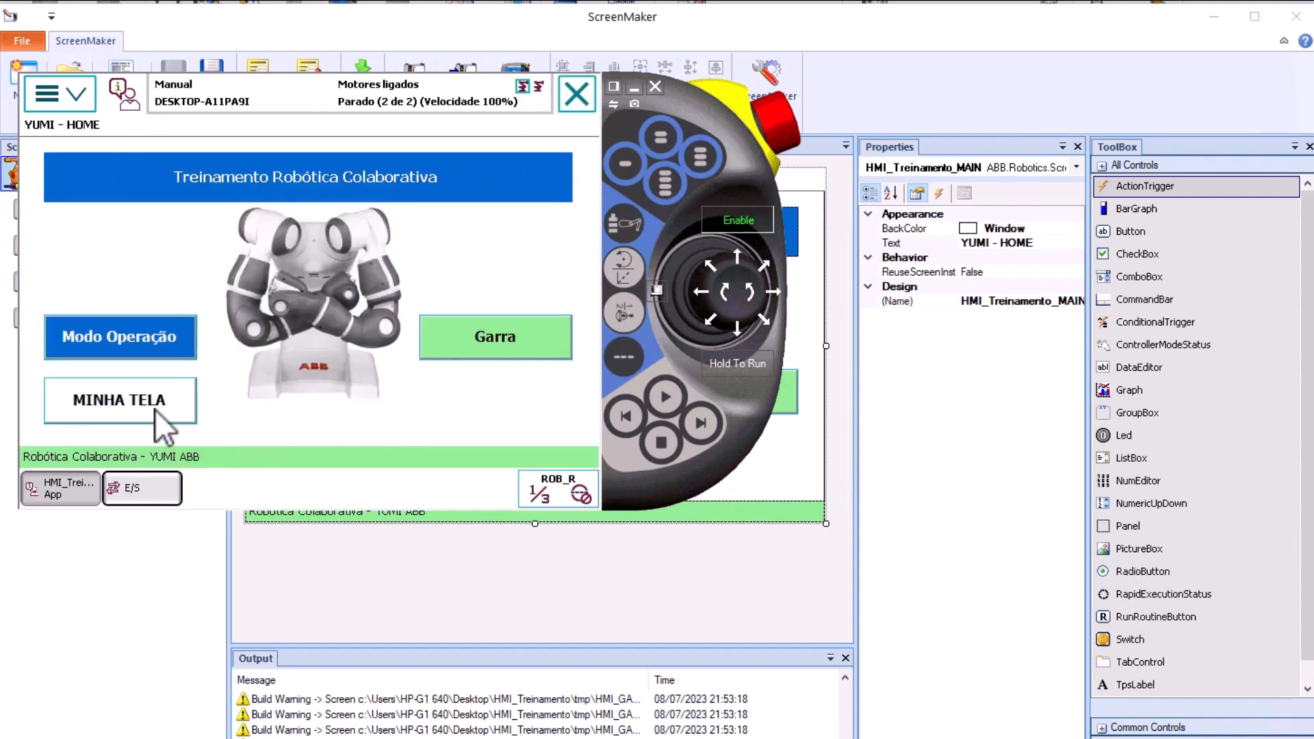
- Open MINHA TELA, test SET DO in manual mode and check custom_DO_5 in the signal list
{"action": "left_click", "coordinate": [155, 410]}
{"action": "left_click", "coordinate": [133, 487]}
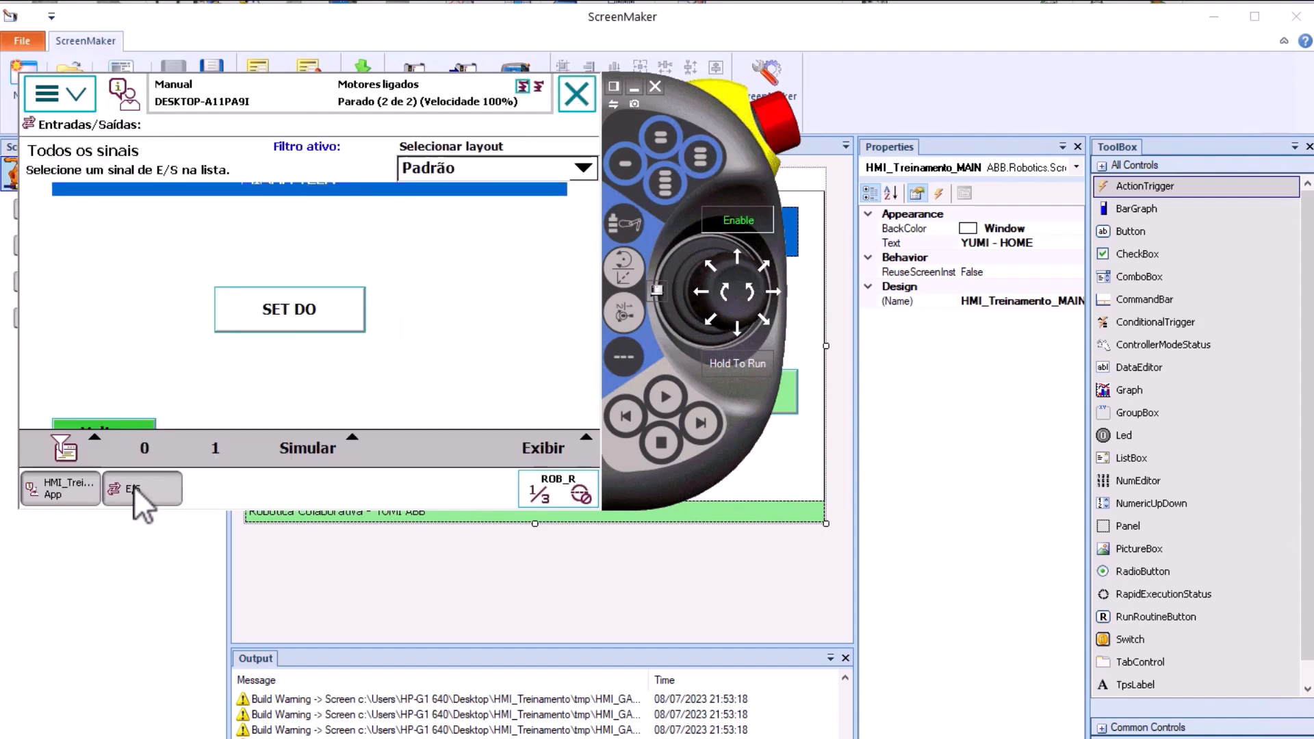
{"action": "left_click", "coordinate": [177, 449]}
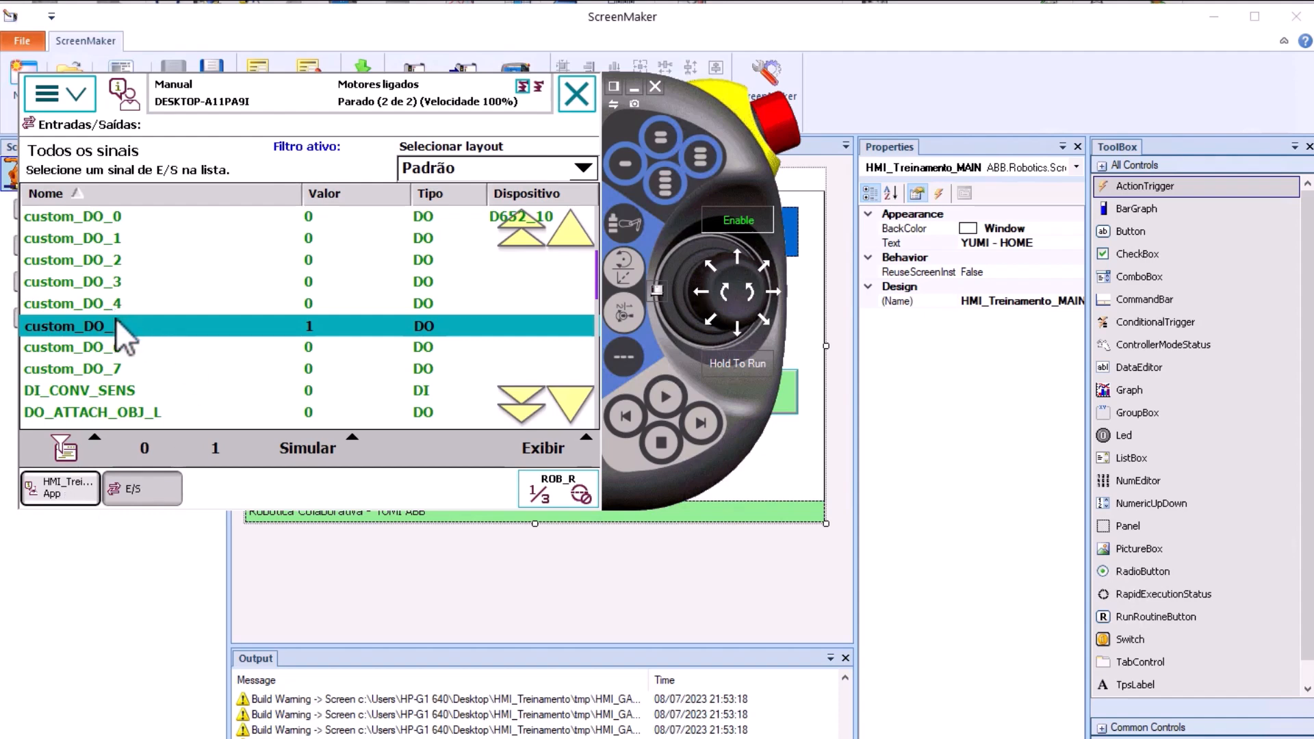
- Switch back to the HMI_Treinamento App and return from MINHA TELA to the home screen, confirming the screen's closure
{"action": "left_click", "coordinate": [62, 489]}
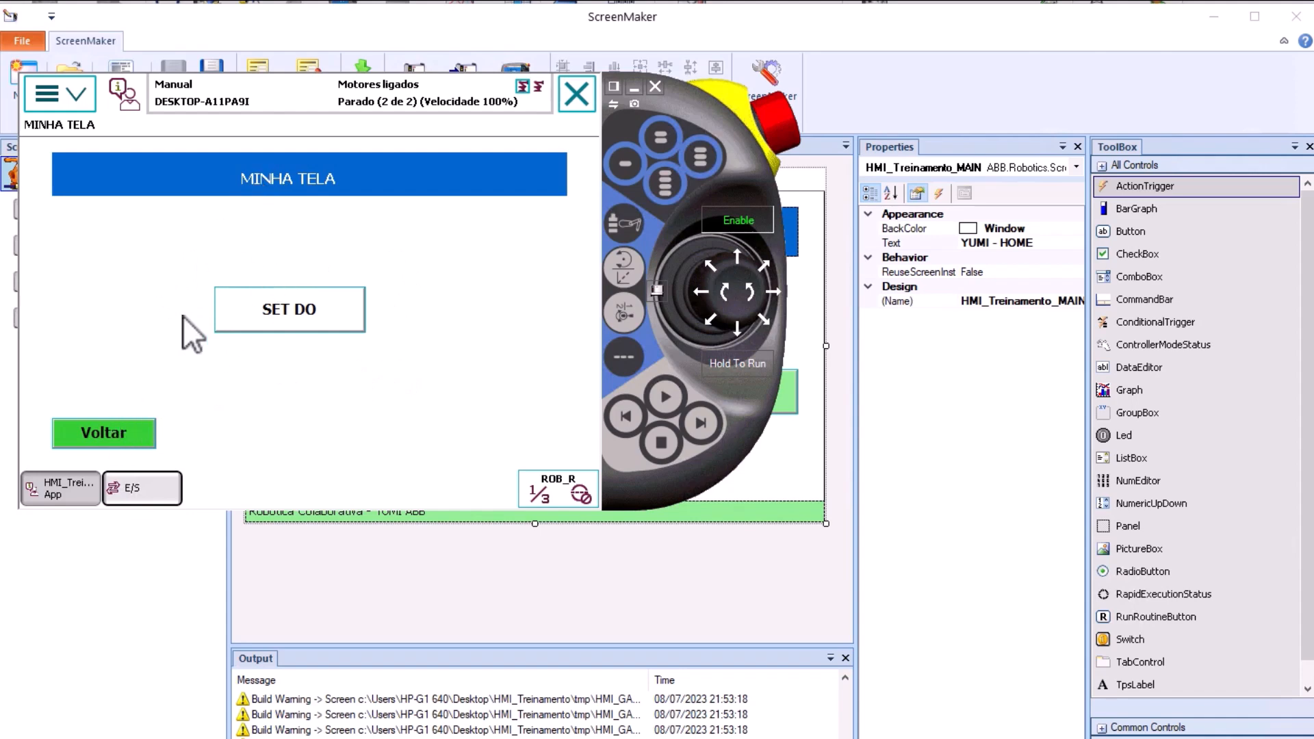
{"action": "left_click", "coordinate": [113, 433]}
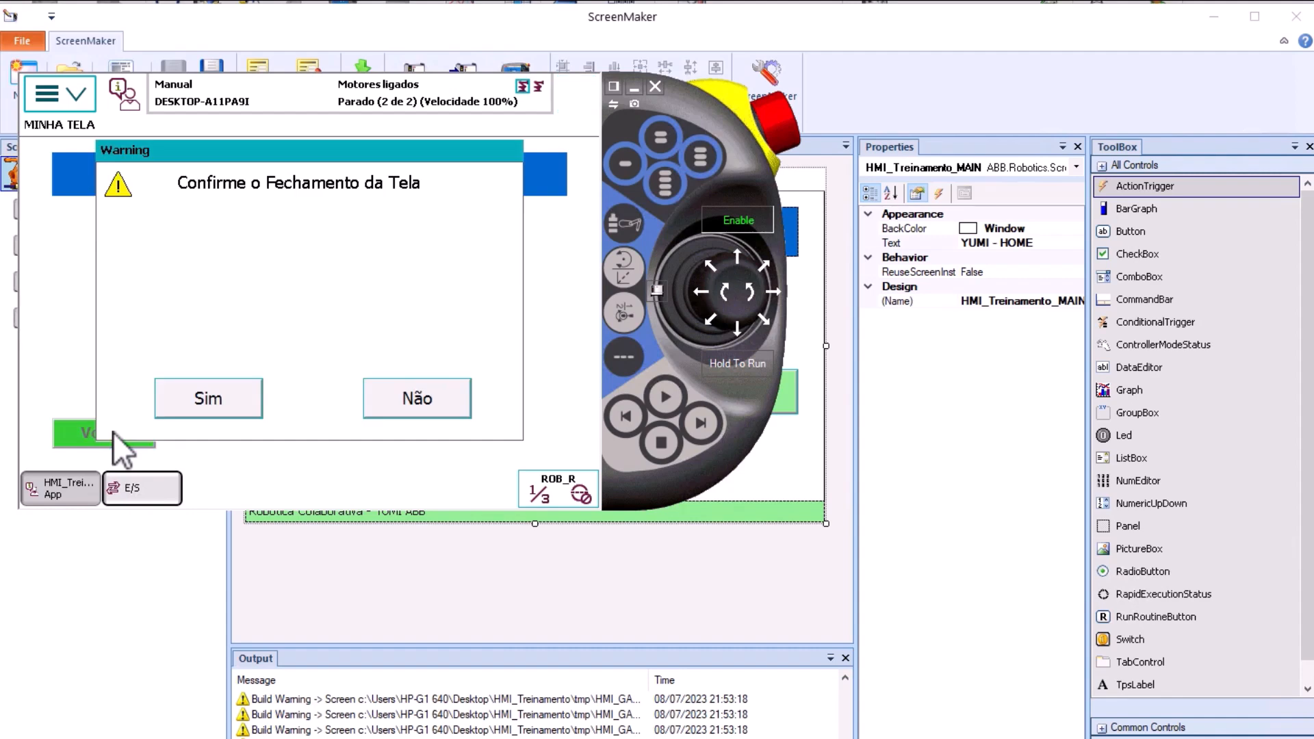
{"action": "left_click", "coordinate": [201, 404]}
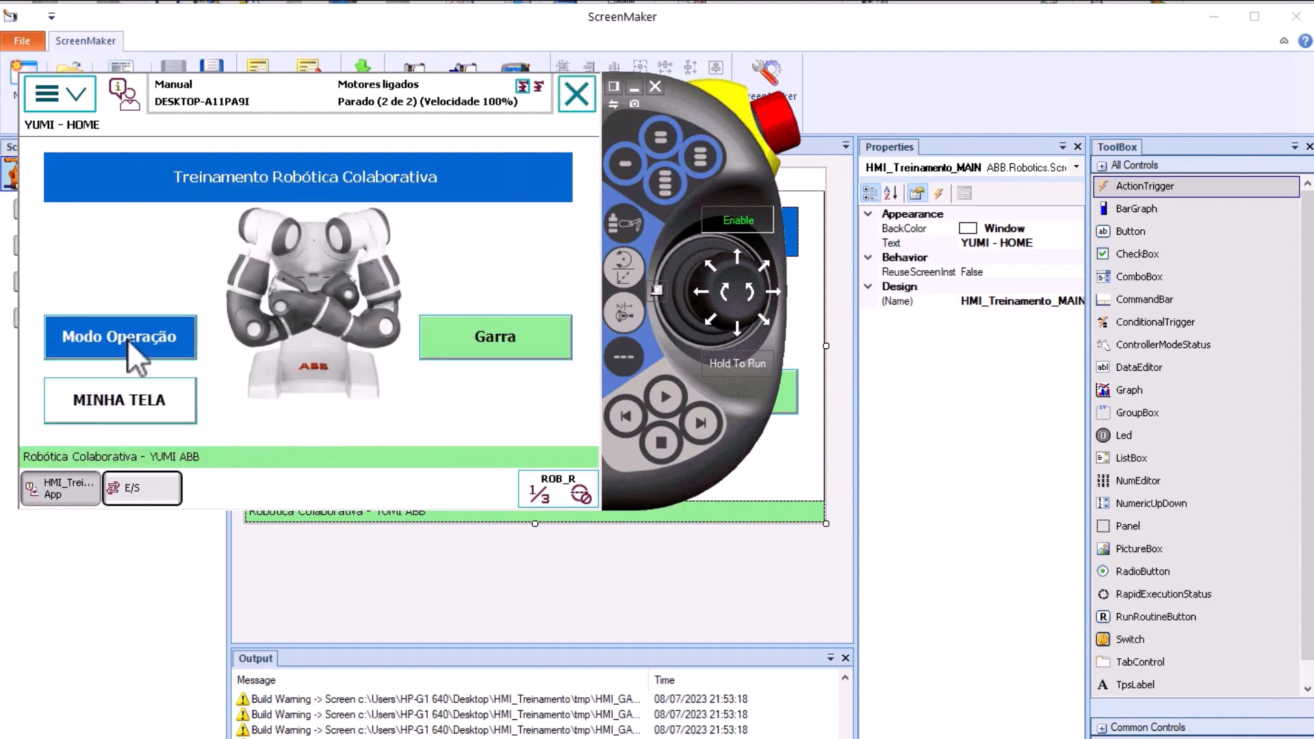